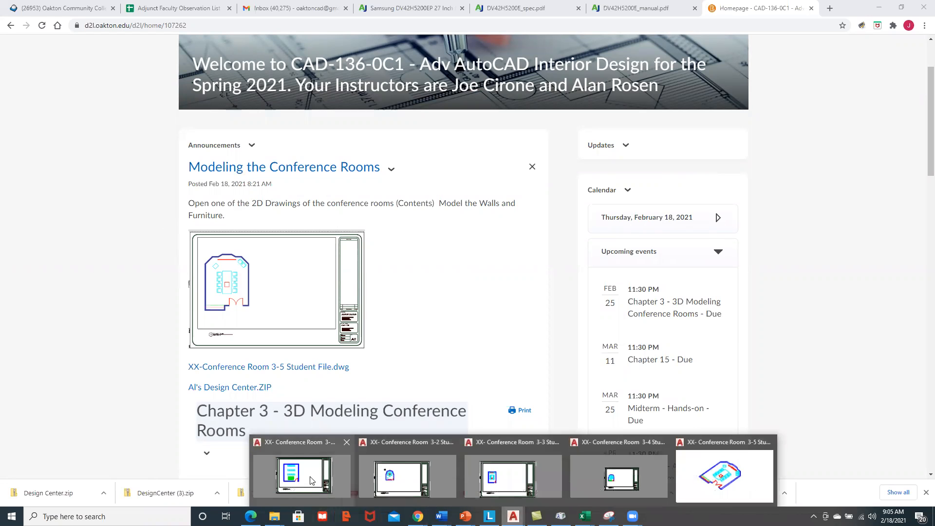
Switch to AutoCAD and look through the floor plans of the Conference Room 3-1, 3-2 and 3-3 student files.
click(514, 517)
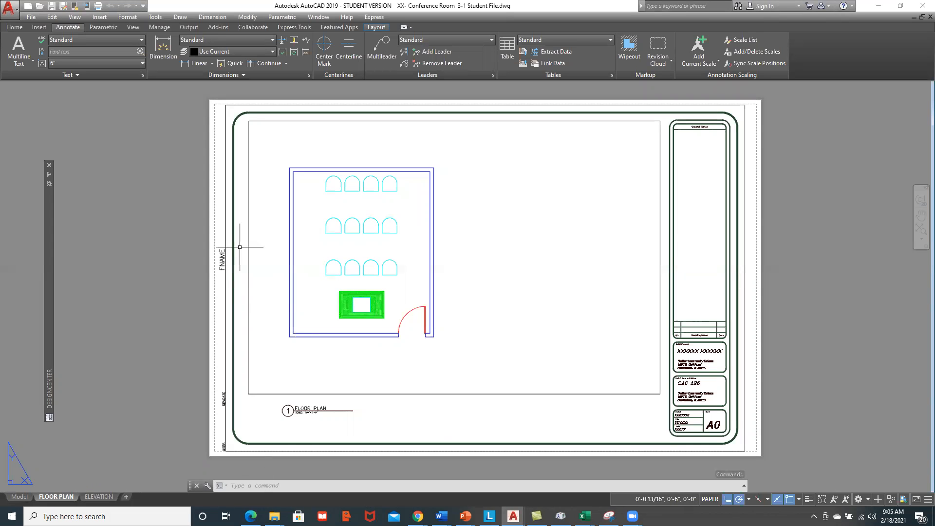
mouse_move(514, 515)
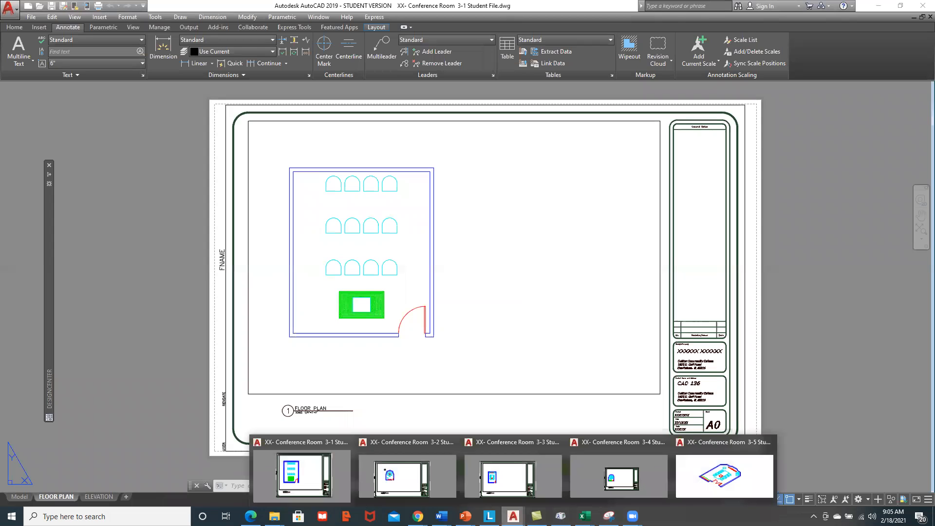
click(391, 485)
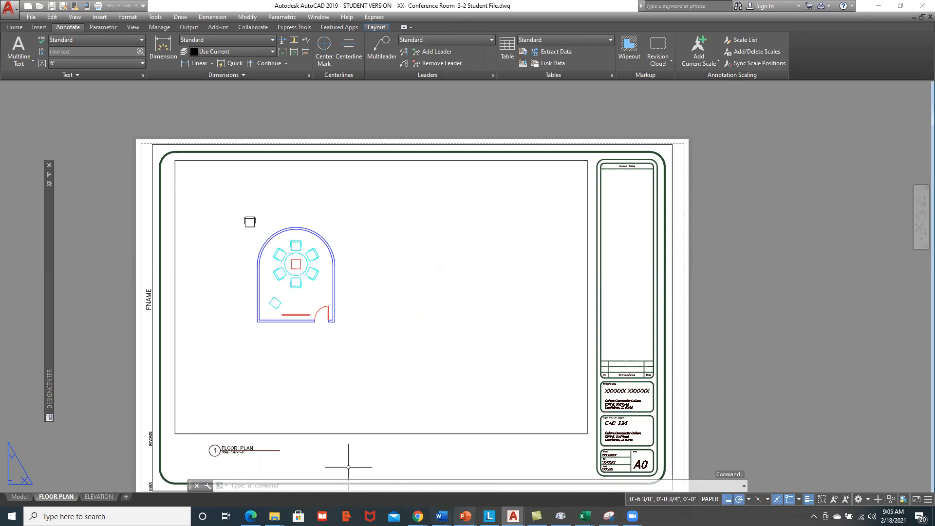
mouse_move(513, 516)
click(507, 480)
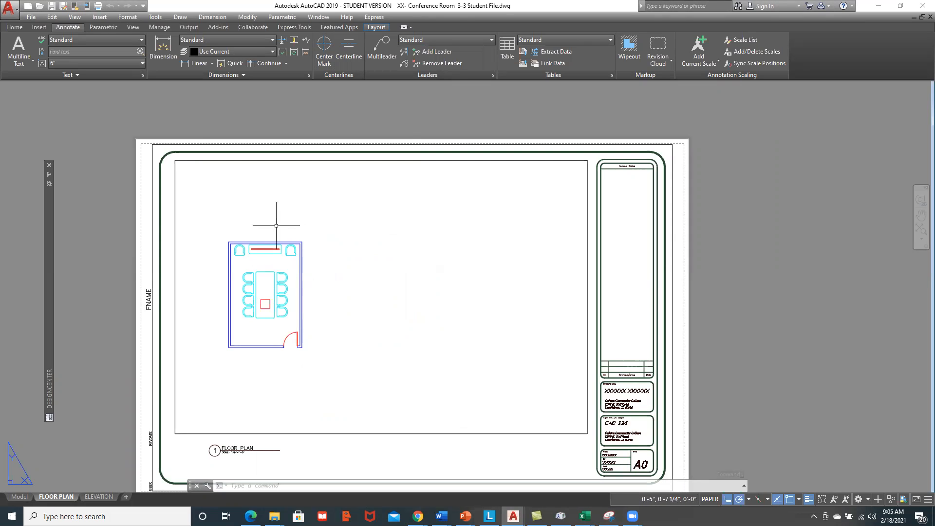
Open the JC-Project 14-3-3D drawing from the CAD-136 folder, ignoring its unresolved reference files.
click(39, 8)
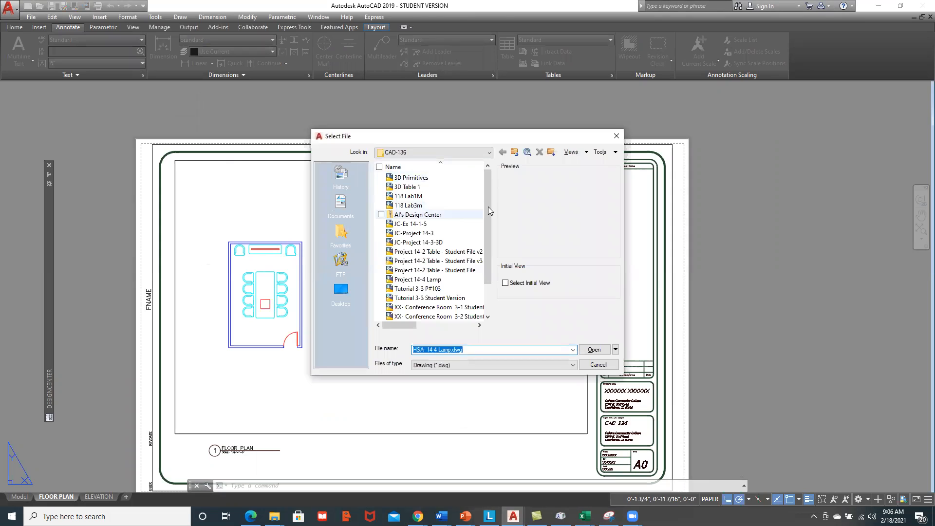
drag(486, 196, 486, 224)
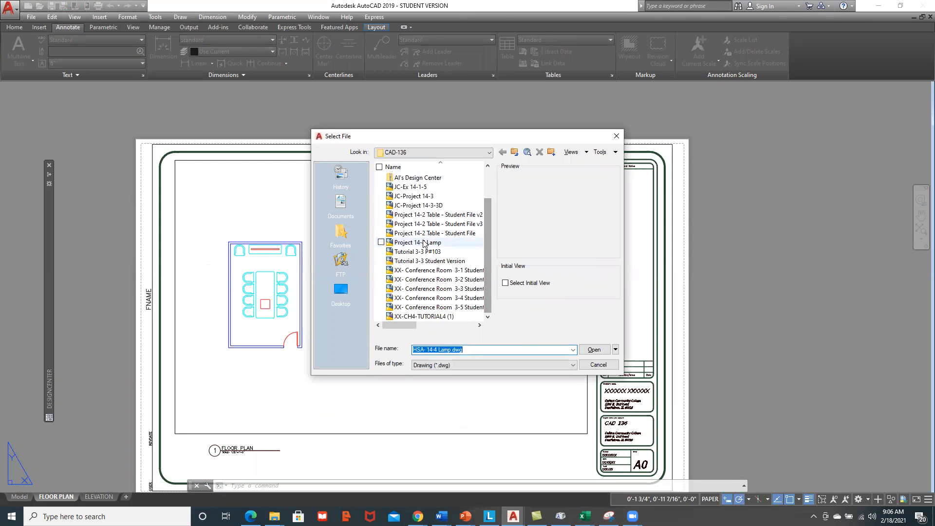
click(423, 242)
click(435, 224)
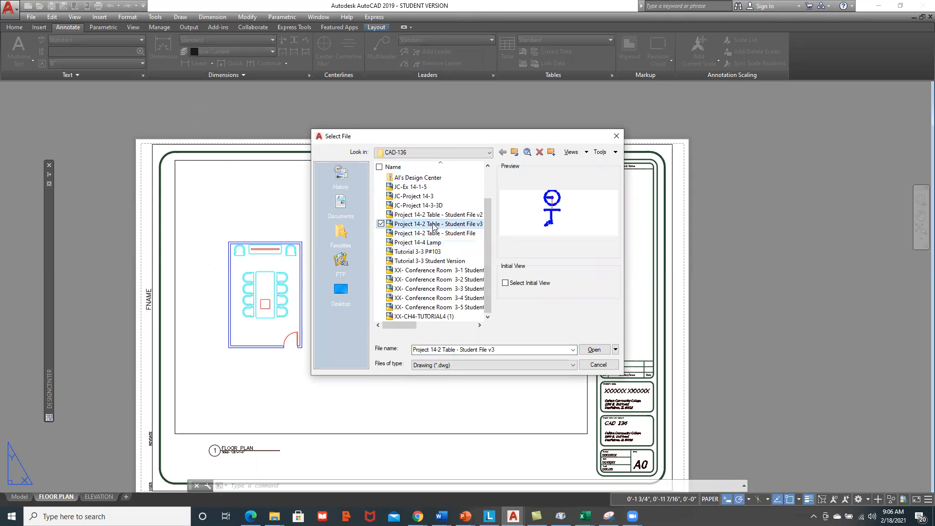
click(418, 205)
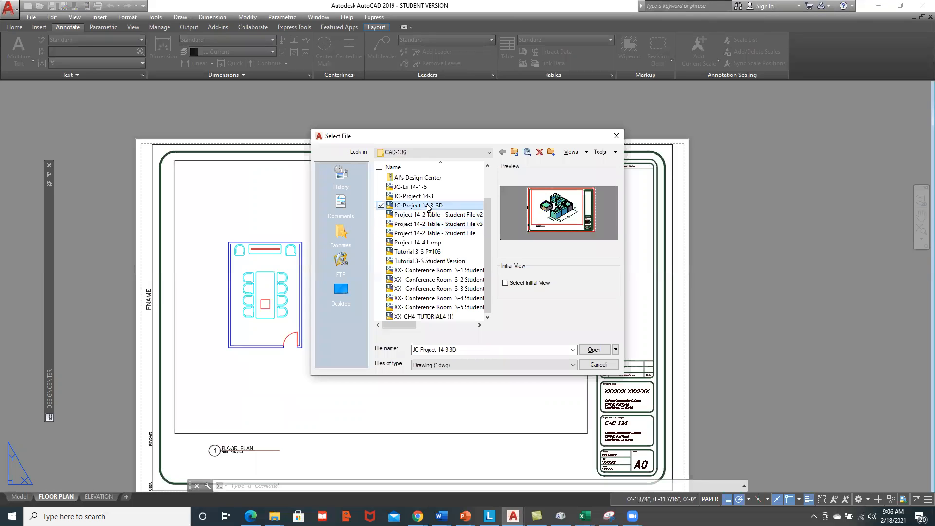
click(593, 350)
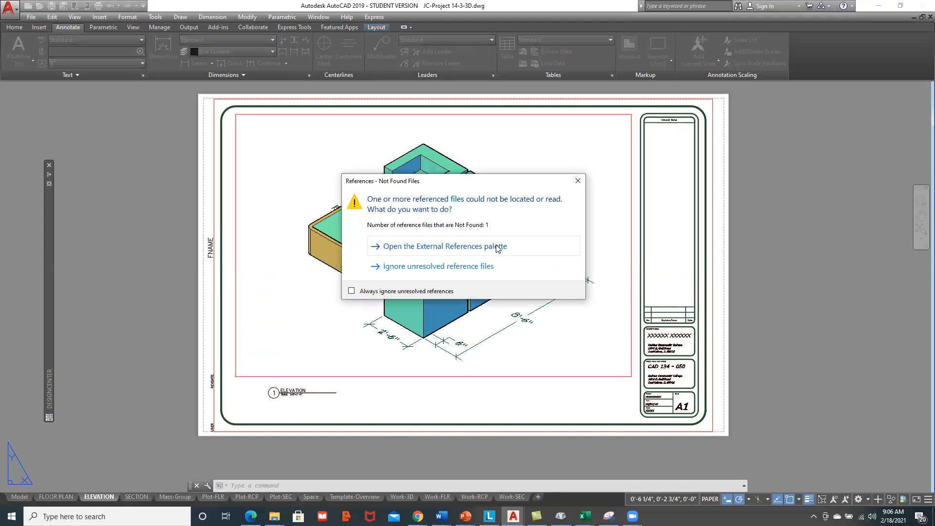
click(444, 269)
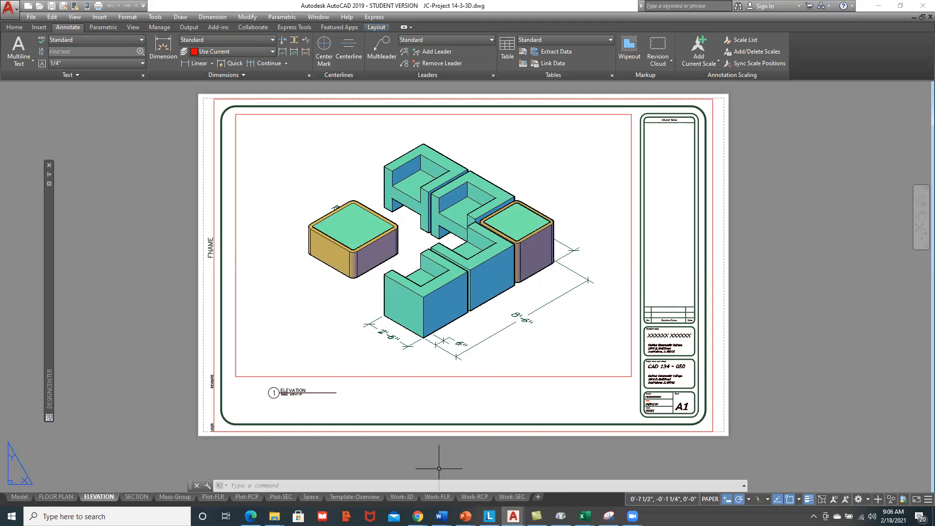
Open XX-Conference Room 3-5 Student File.dwg from the course announcement in the browser, ignoring its unresolved reference files.
mouse_move(418, 516)
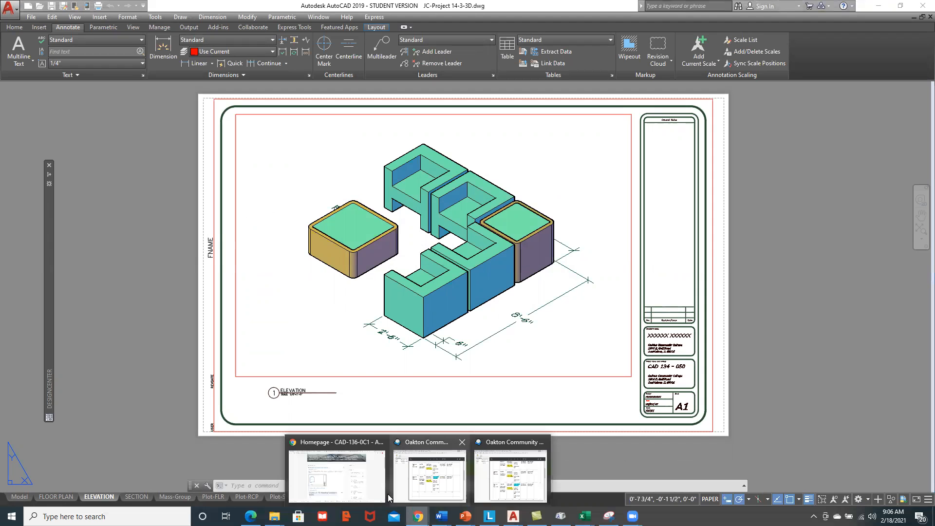
click(345, 488)
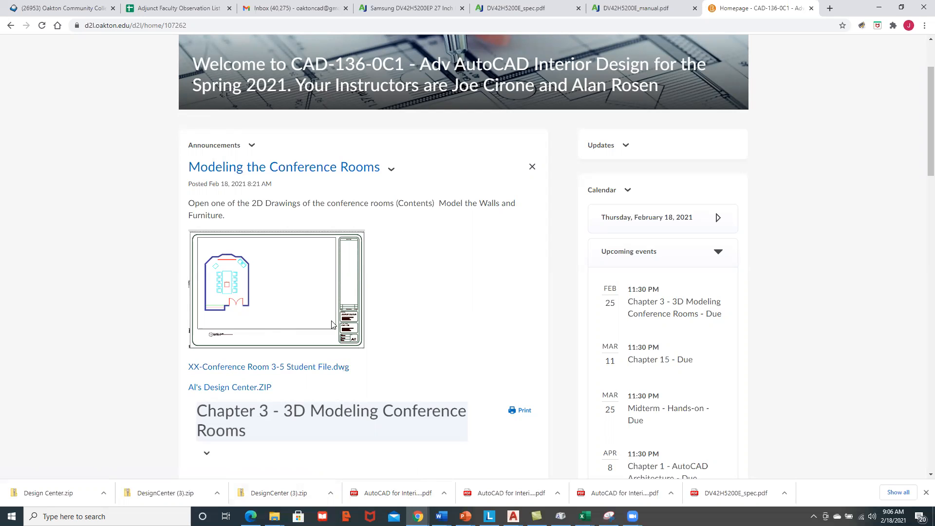
click(334, 371)
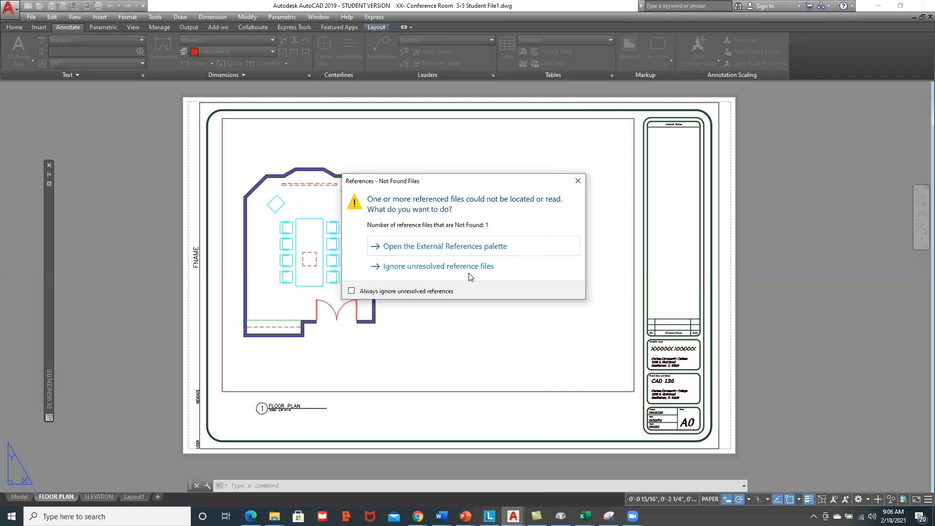
click(461, 269)
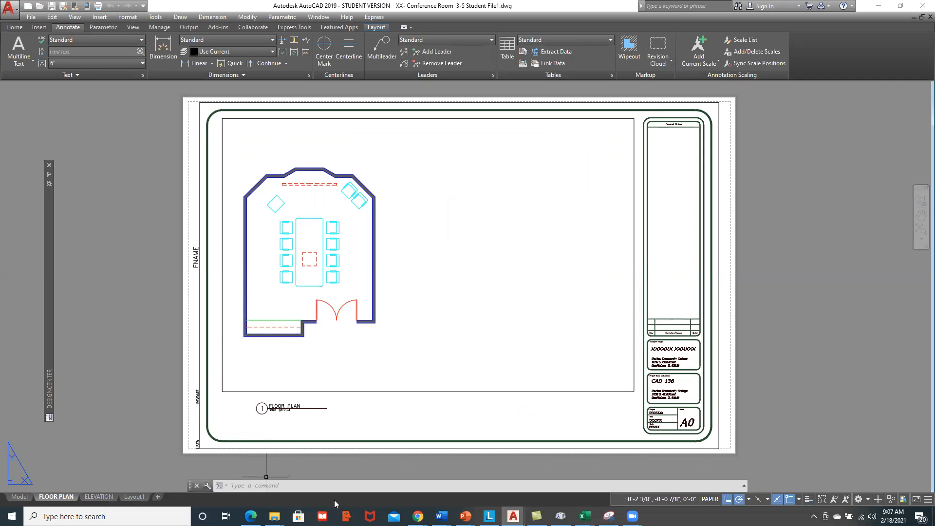
Browse in File Explorer to the CAD-136 folder inside the 2021 folder on the Desktop.
mouse_move(418, 517)
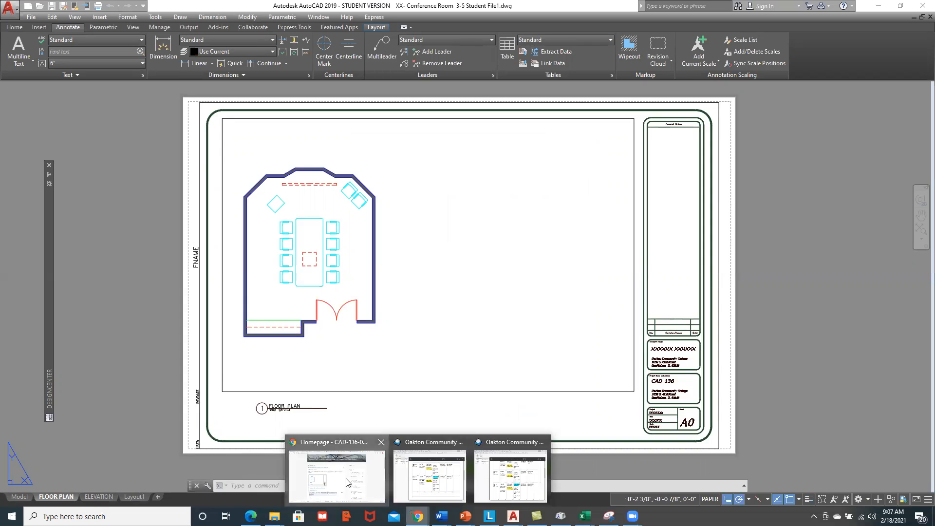
click(348, 482)
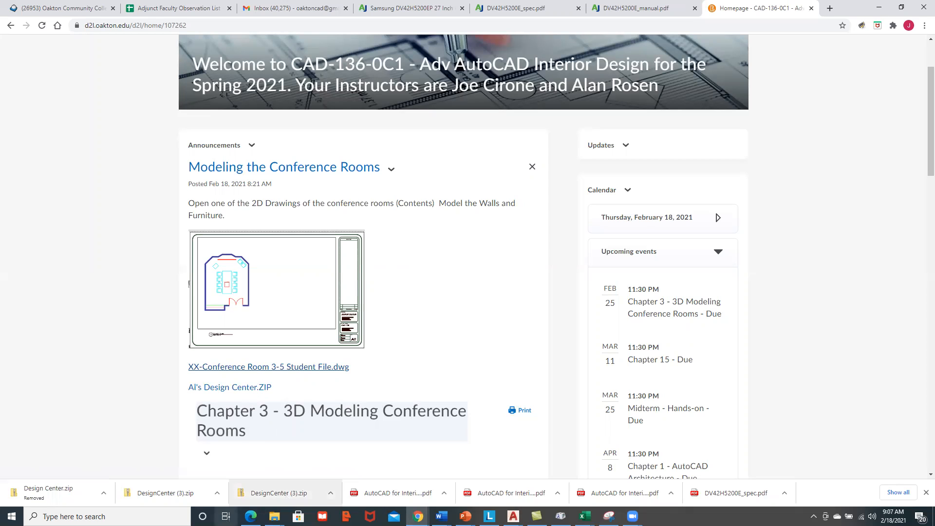
mouse_move(274, 517)
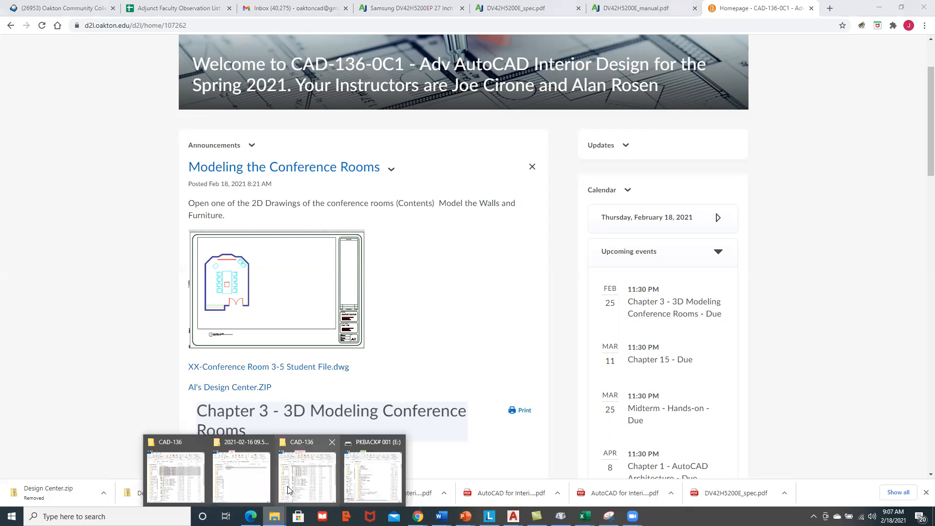
click(244, 481)
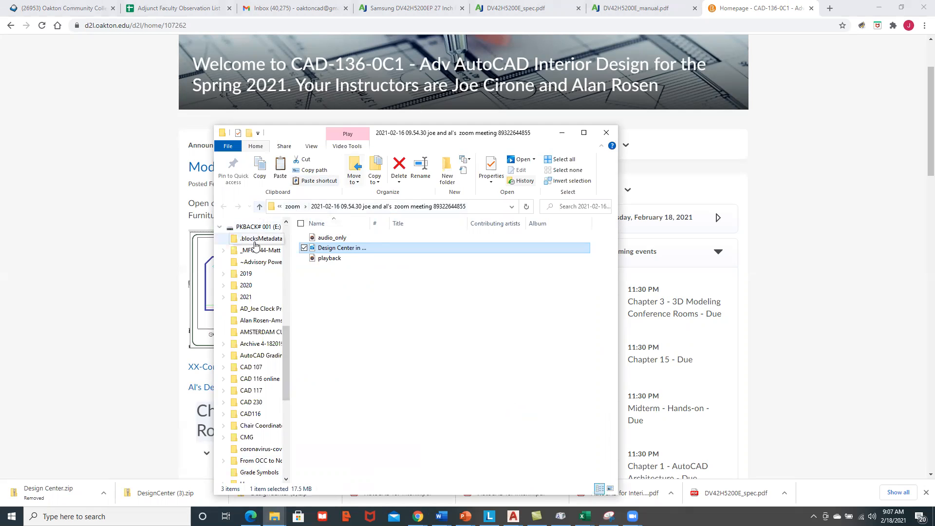
drag(287, 343, 286, 237)
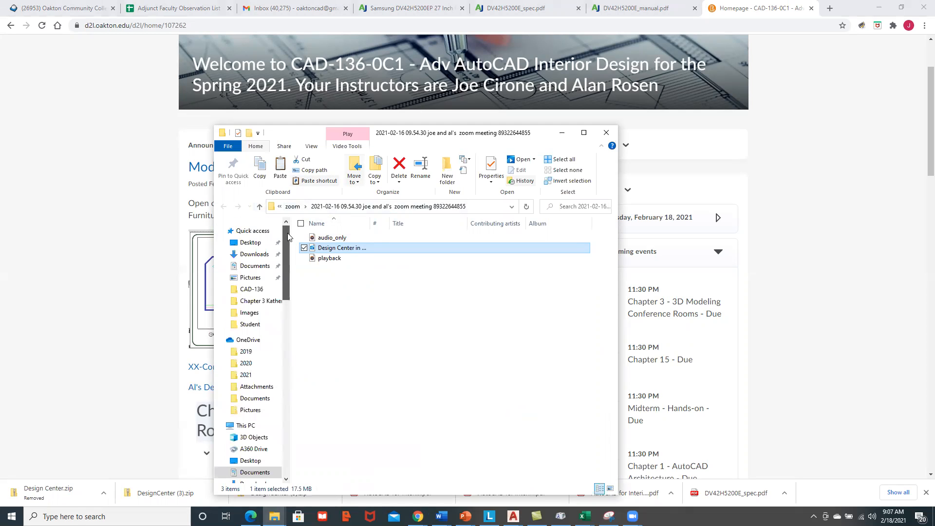
click(248, 242)
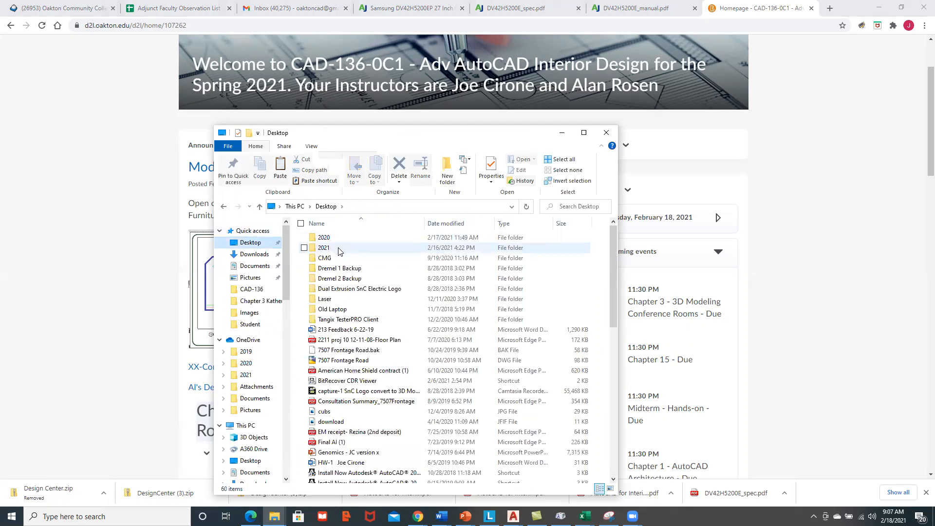
double_click(324, 248)
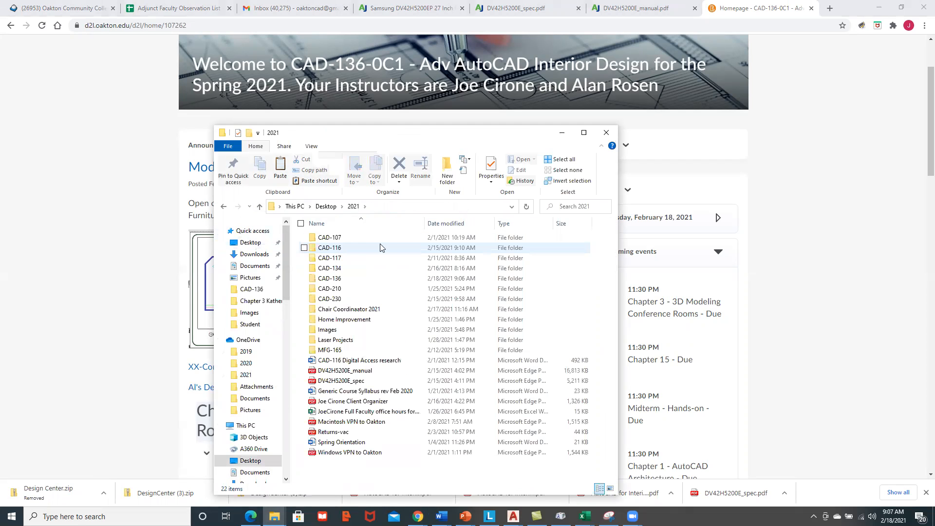
double_click(356, 279)
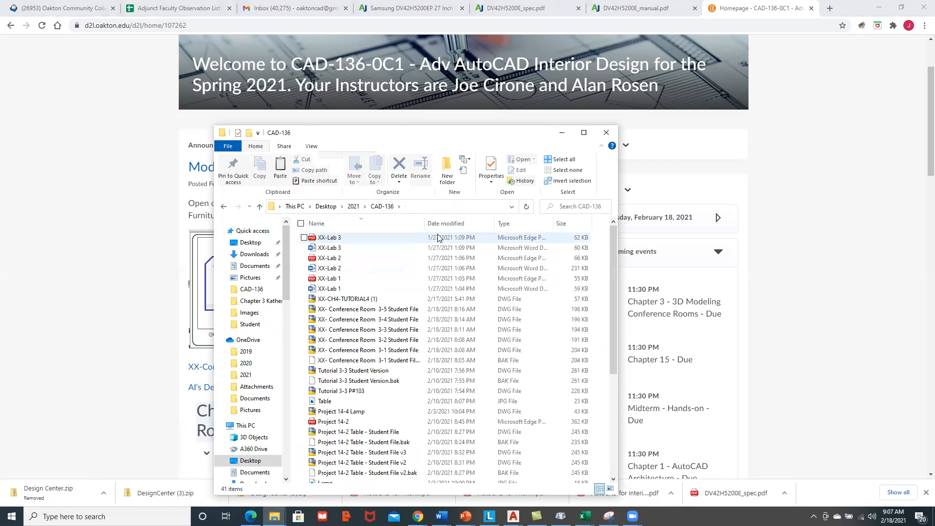
Sort the folder by date modified and extract the Al's Design Center zip to the default Al's Design Center folder.
click(439, 225)
click(352, 238)
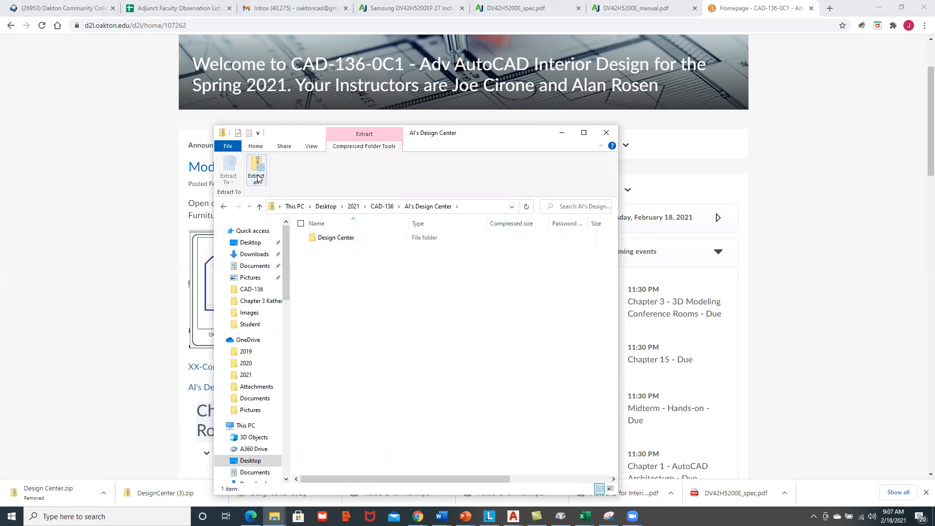
click(257, 177)
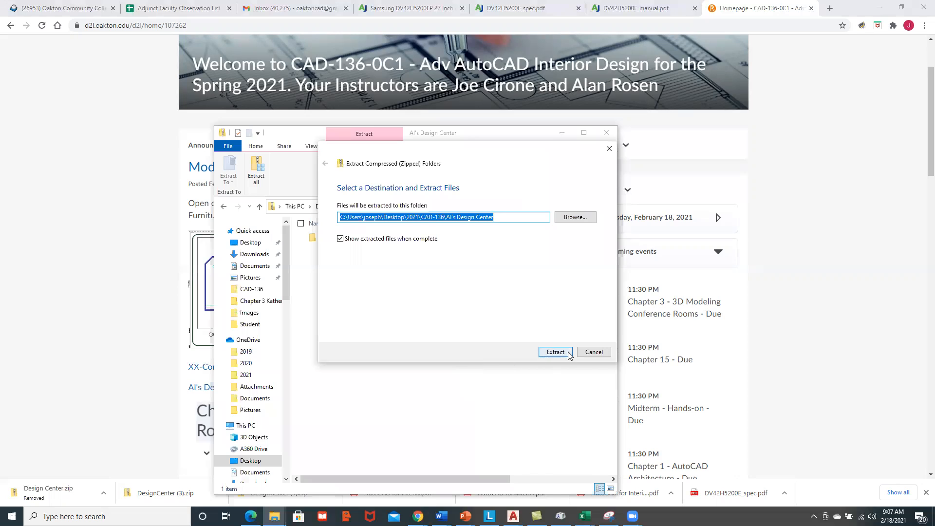
click(554, 353)
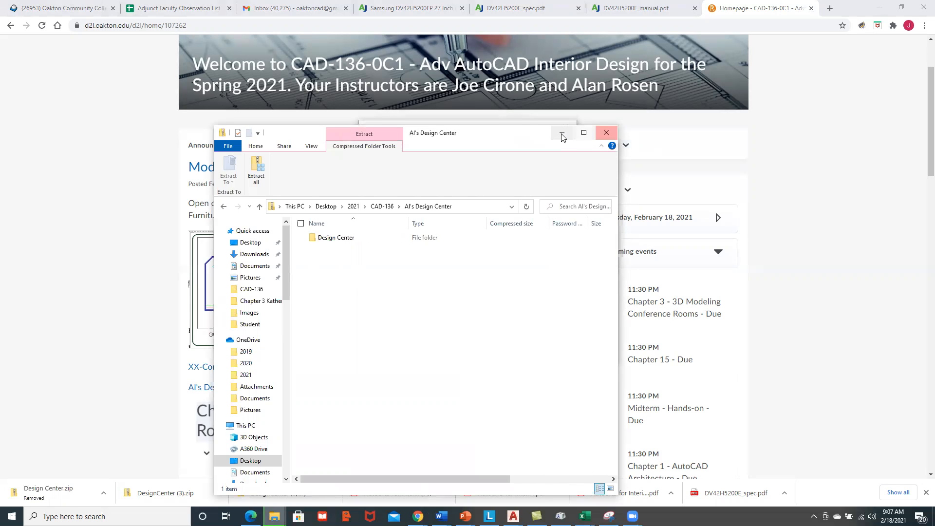
click(562, 134)
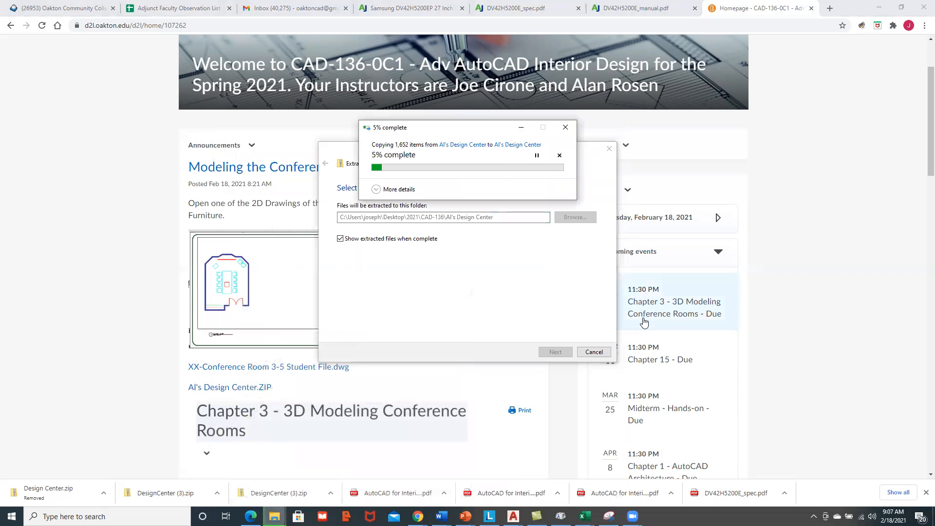
Review the Chapter 3 - 3D Modeling Conference Rooms instructions and the sample layout in the course announcement.
click(140, 318)
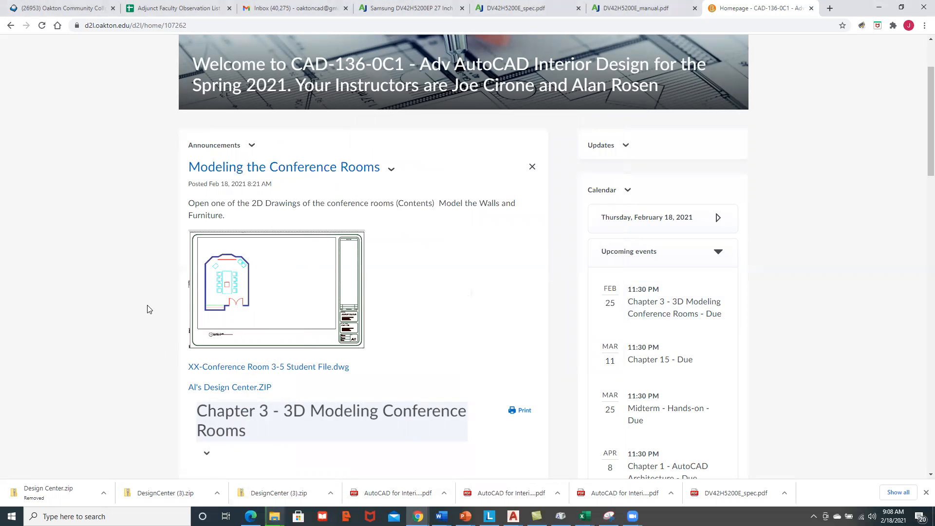
scroll(150, 308, down, 5)
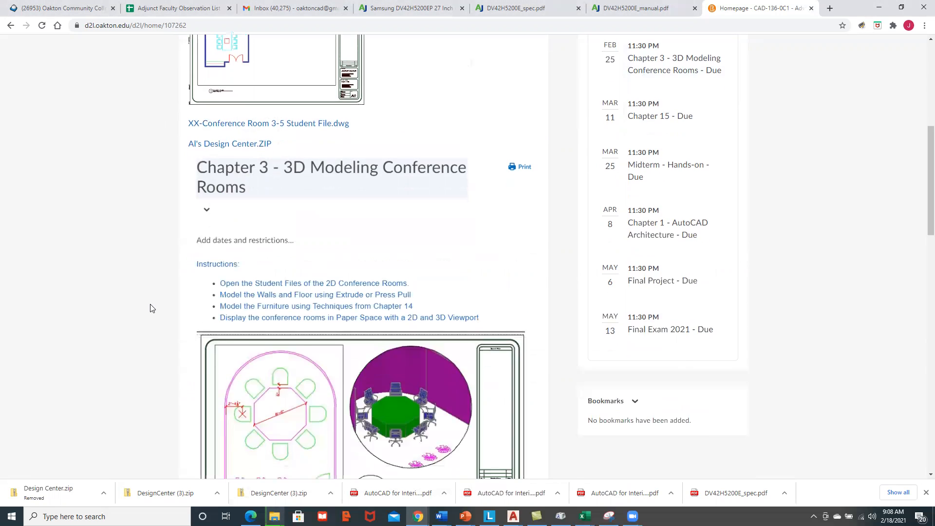
scroll(204, 254, down, 2)
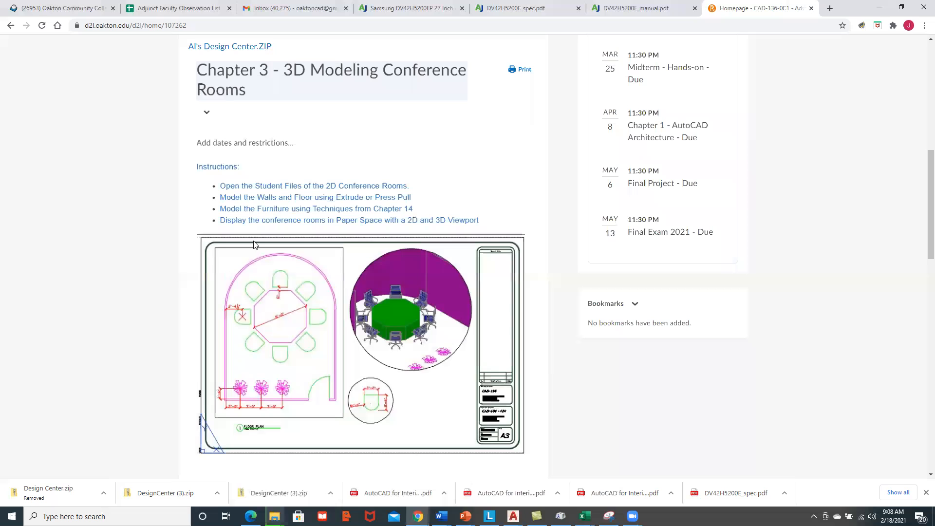
scroll(272, 297, down, 2)
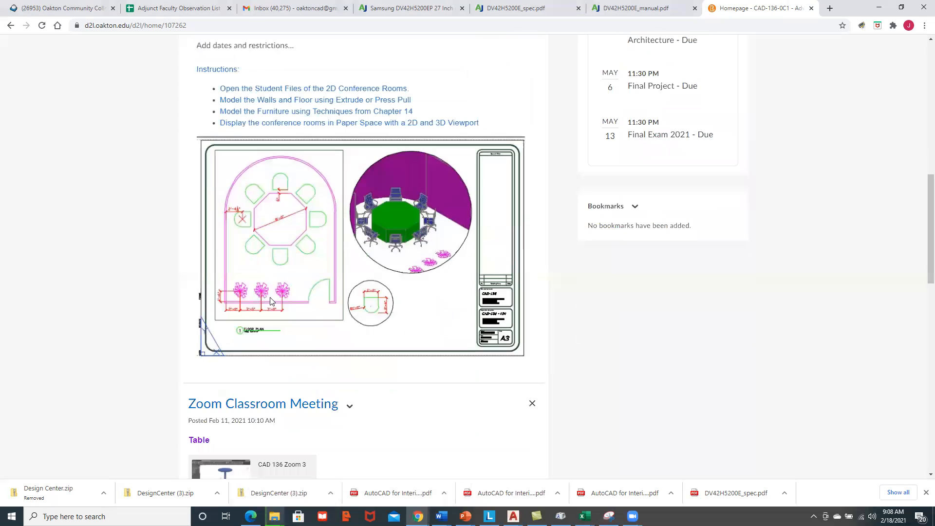
scroll(271, 302, up, 1)
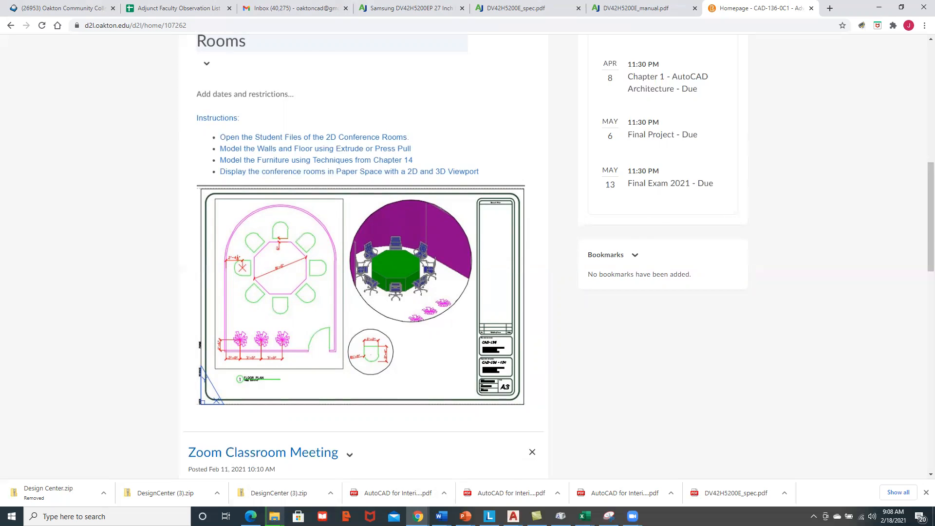
scroll(280, 369, up, 2)
Switch to the XX- Conference Room 3-5 Student File1 drawing in AutoCAD, go to model space and turn off the grid.
mouse_move(514, 516)
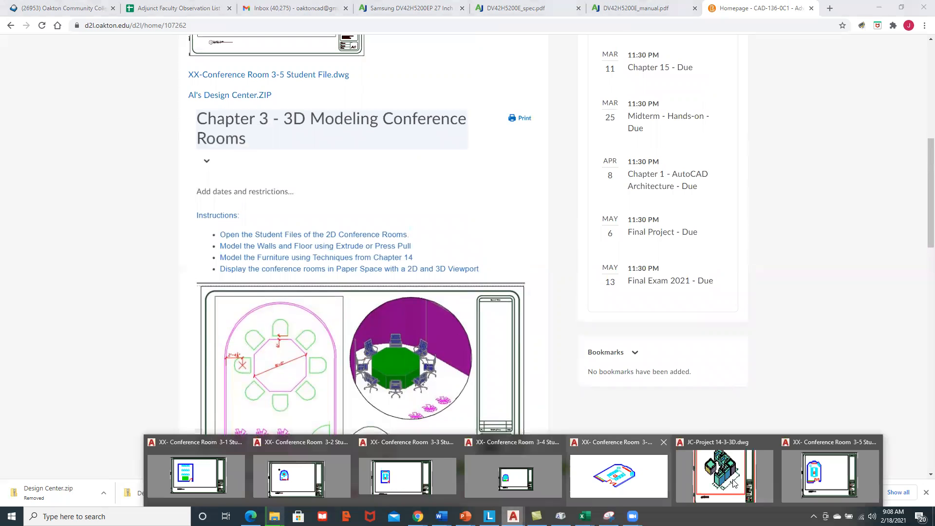
click(811, 480)
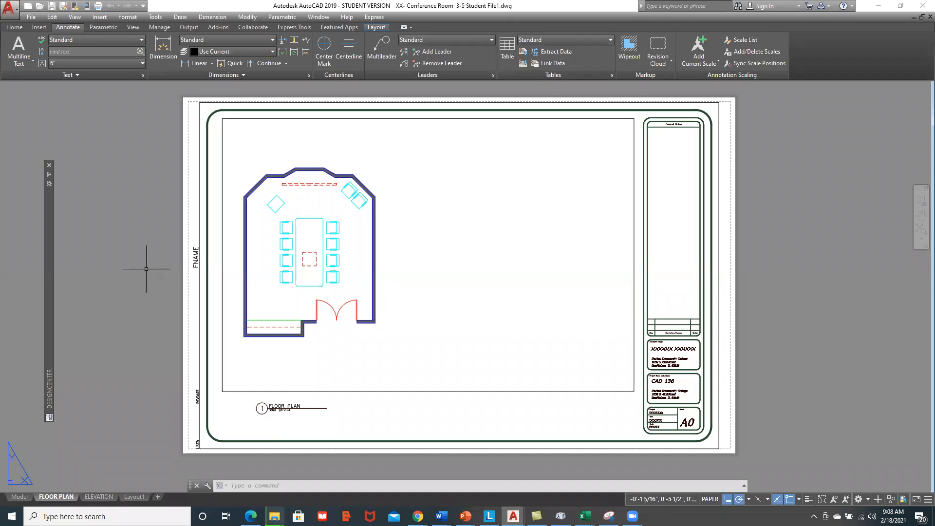
click(19, 497)
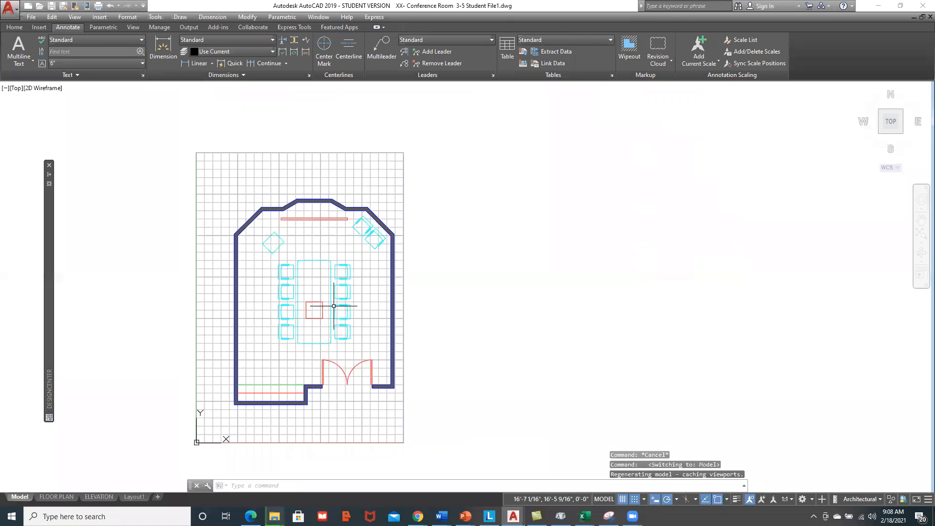
click(624, 499)
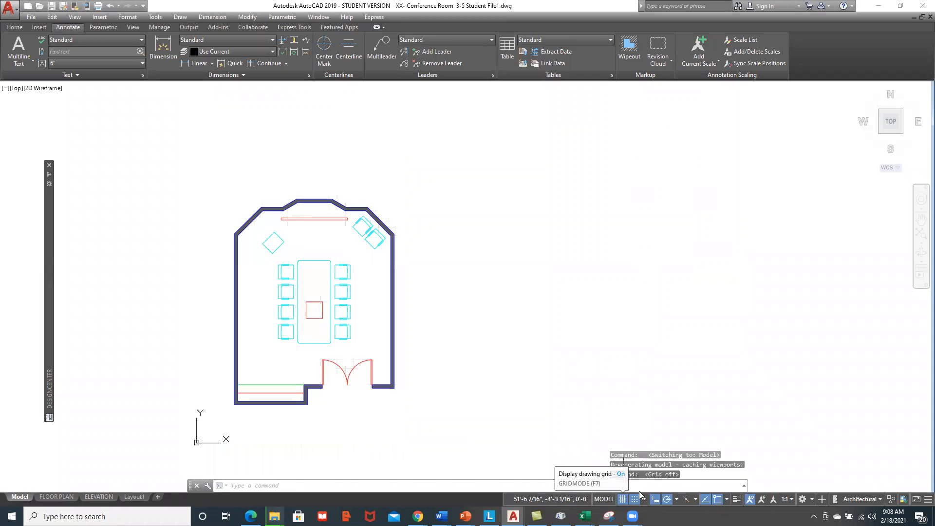
Turn off snap mode and switch the conference room drawing to the SE Isometric view.
click(636, 500)
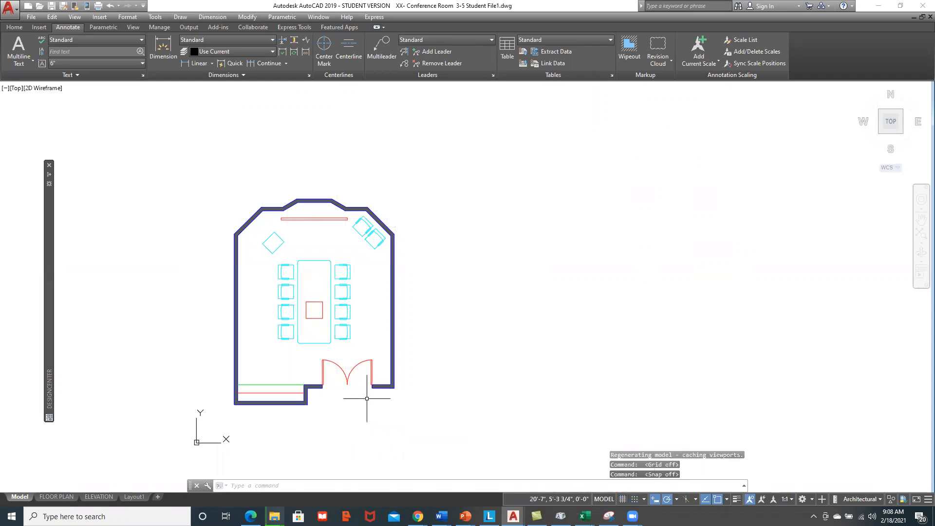
middle_drag(437, 267, 393, 217)
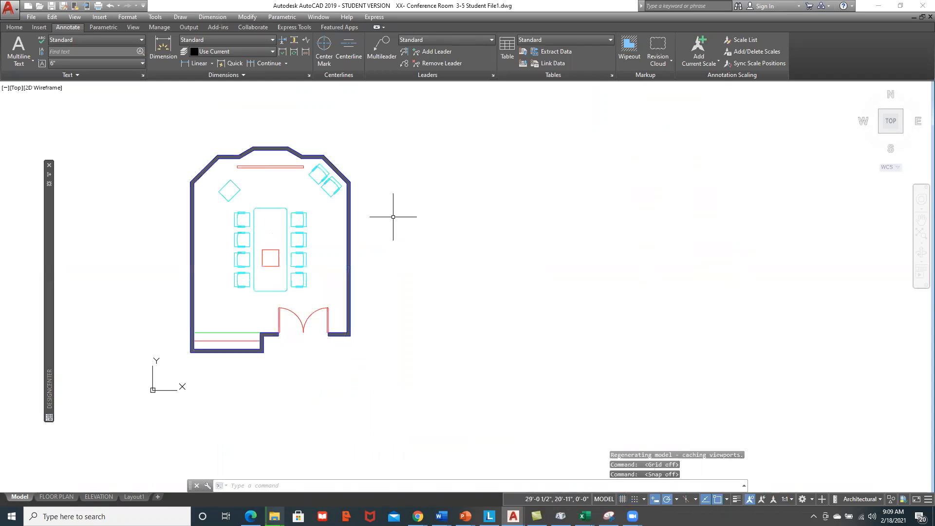
click(16, 88)
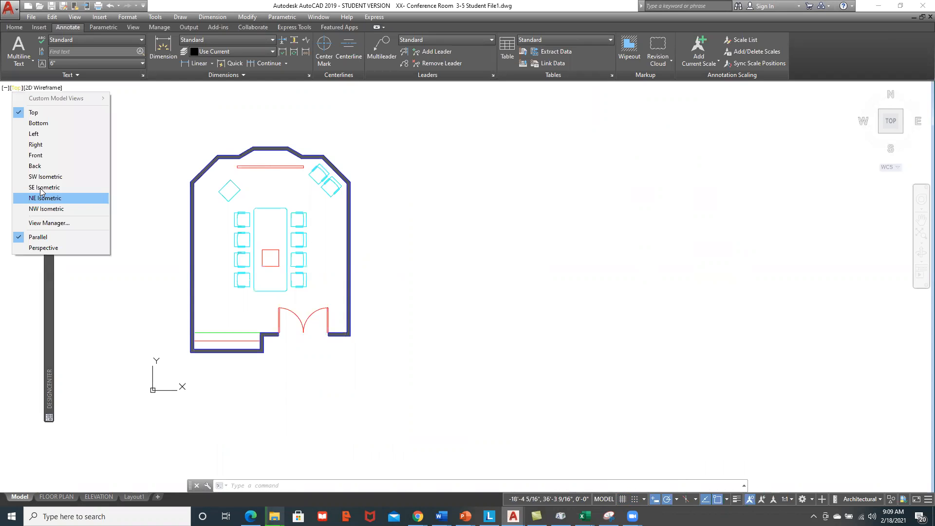
click(44, 187)
Close the DesignCenter palette and reopen it with the DC (ADCENTER) command.
mouse_move(49, 251)
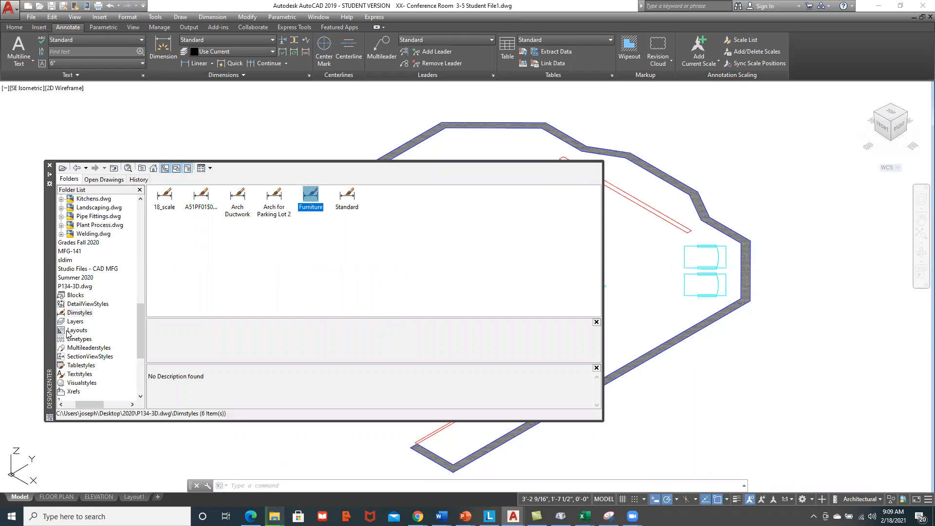
click(49, 167)
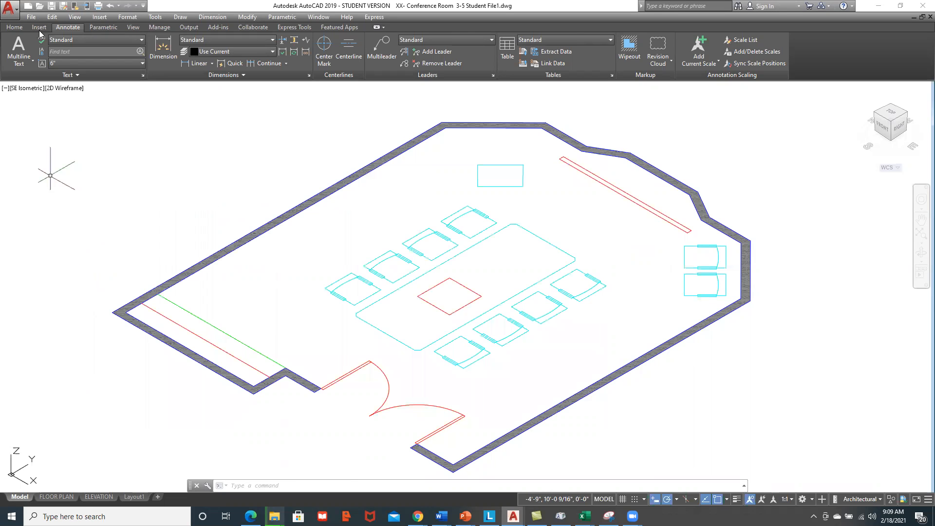
click(39, 29)
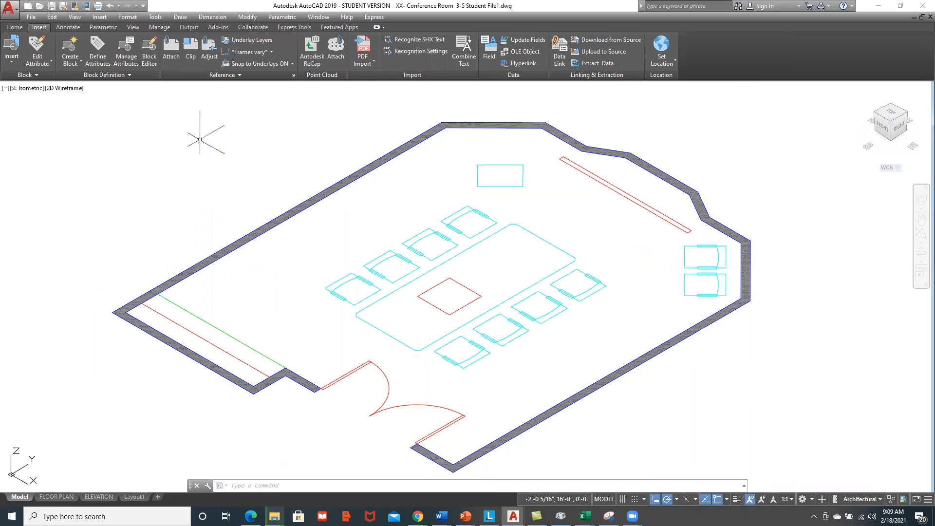
text(dc)
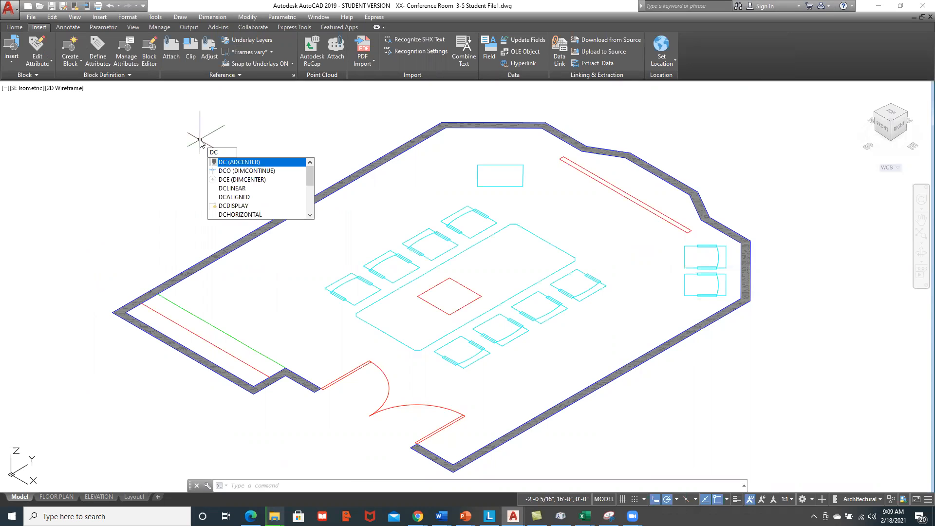
key(Return)
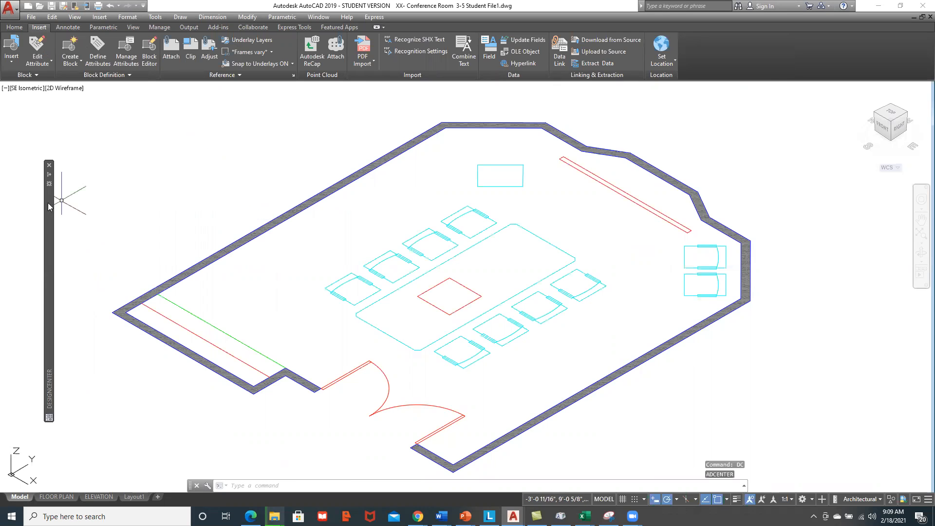
Look through the This PC and 2020 folders in DesignCenter's folder tree.
mouse_move(47, 203)
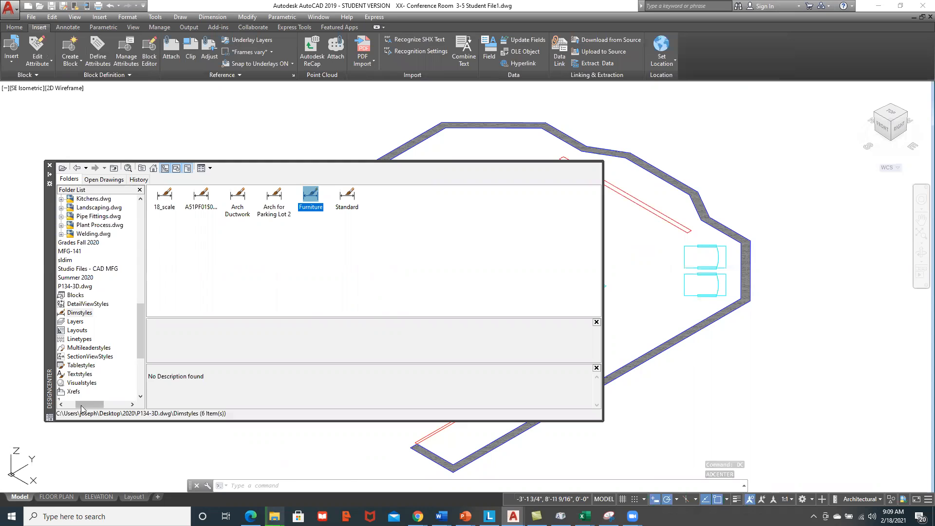
drag(92, 405, 81, 405)
scroll(143, 251, up, 10)
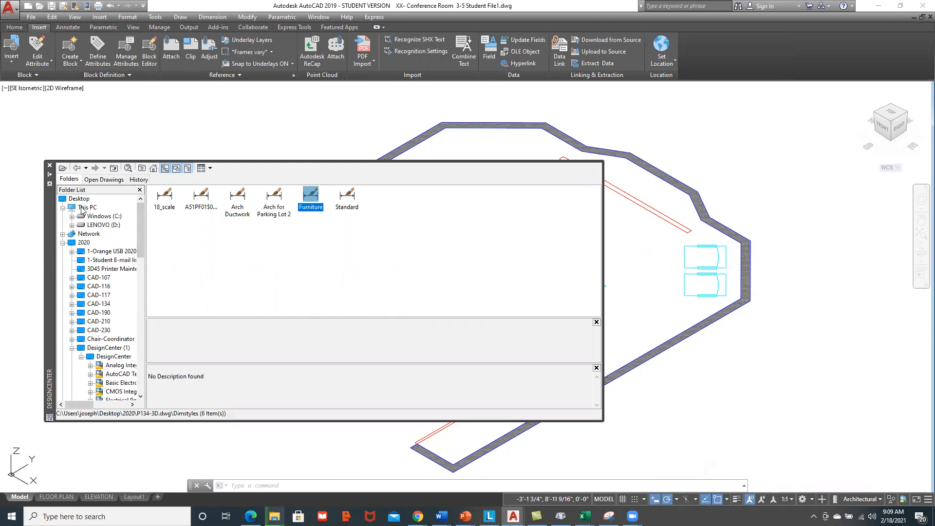
click(83, 209)
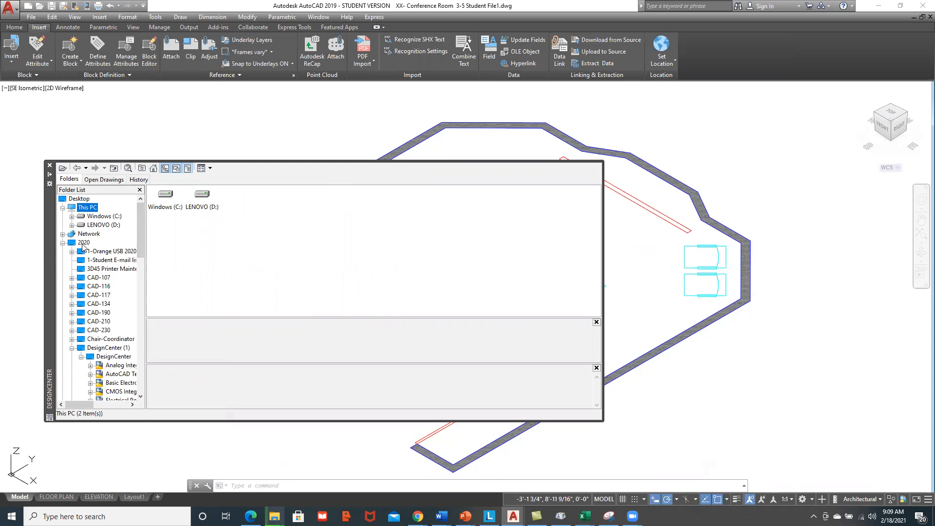
click(84, 244)
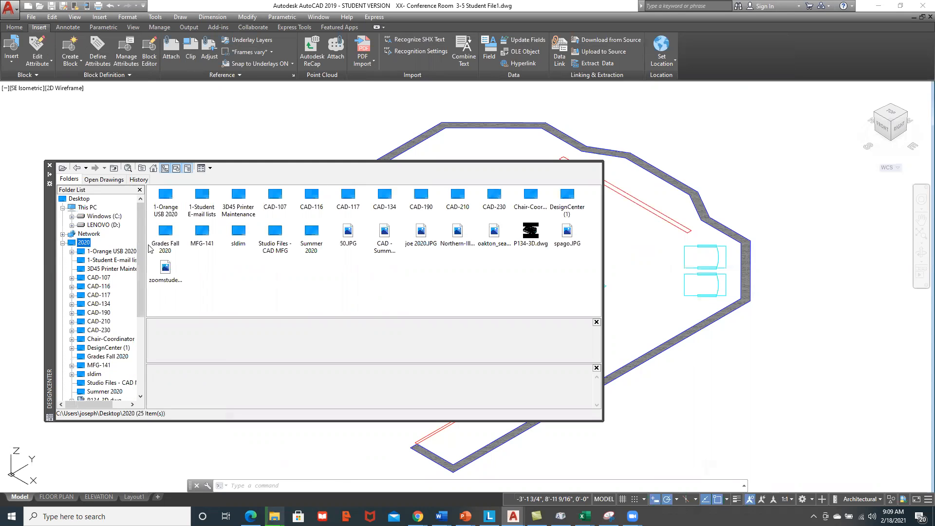
scroll(141, 258, down, 1)
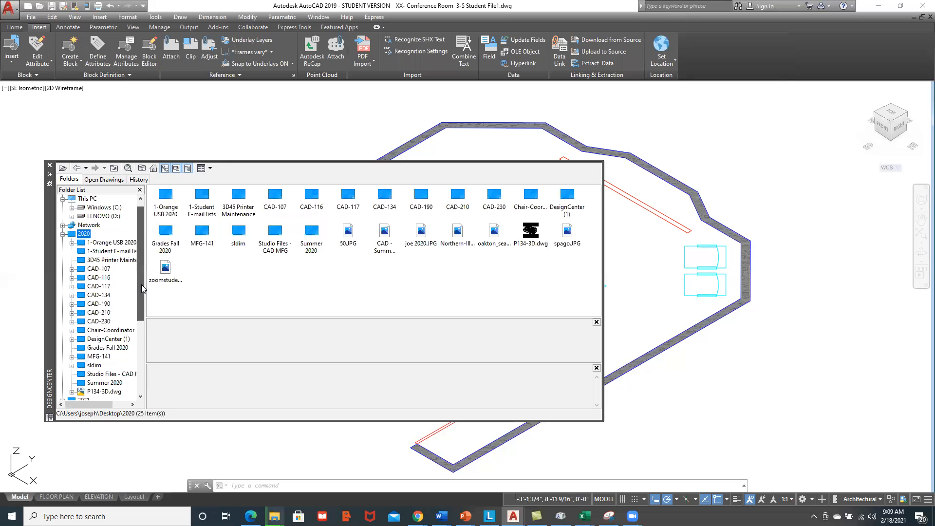
scroll(142, 310, down, 5)
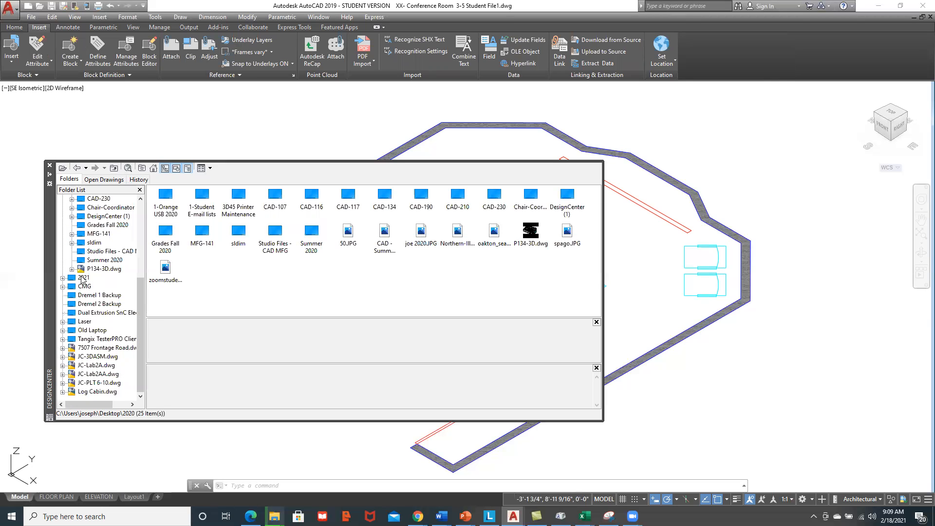
Browse in DesignCenter to the Design Center folder inside 2021, CAD-136, Al's Design Center.
click(83, 278)
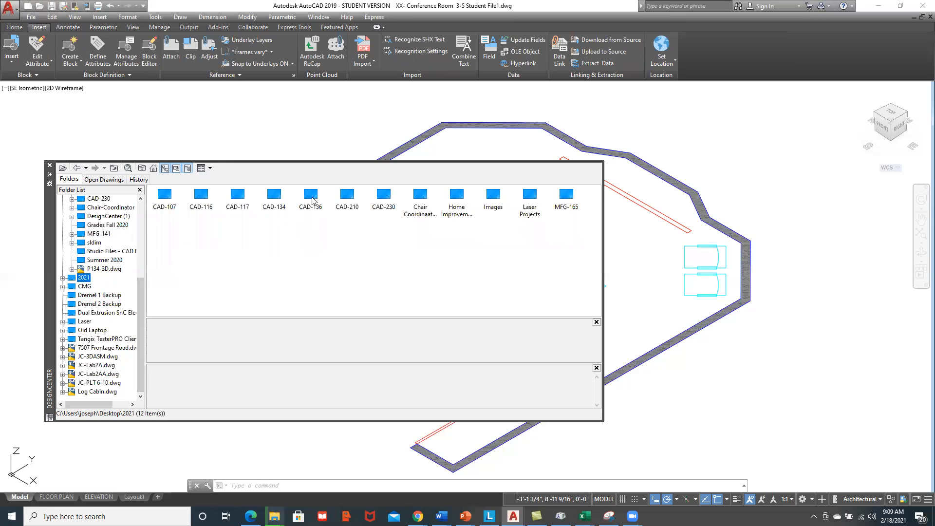
click(312, 197)
double_click(313, 197)
click(165, 197)
double_click(166, 201)
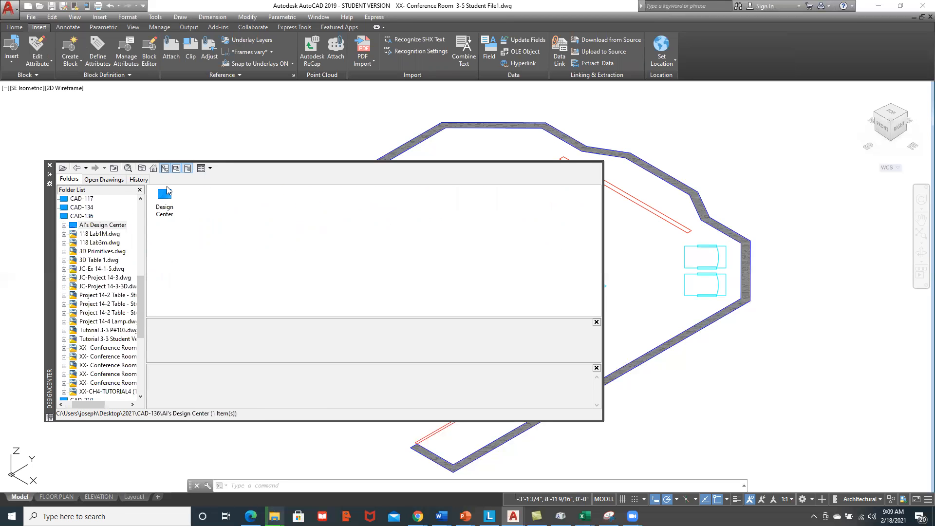
double_click(165, 198)
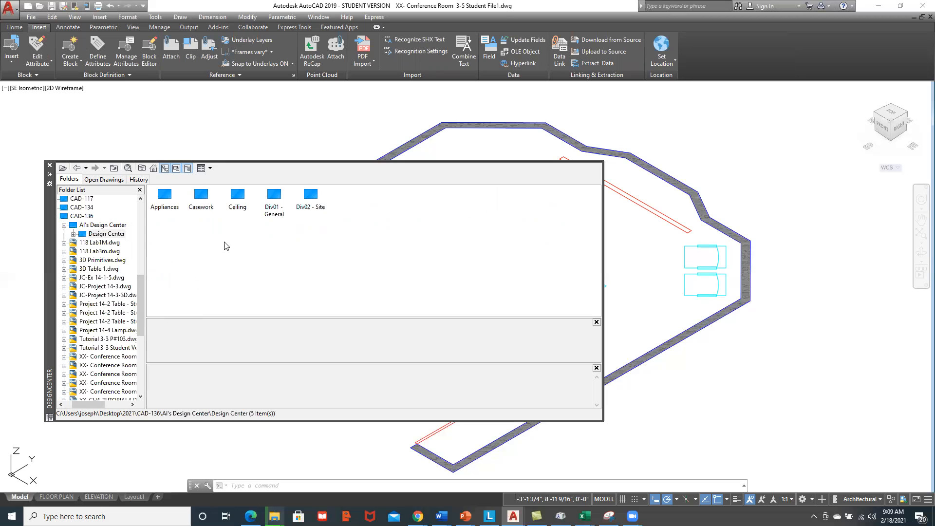
View the Appliances folder and its Misc drawings, and return to the Design Center folder.
double_click(165, 197)
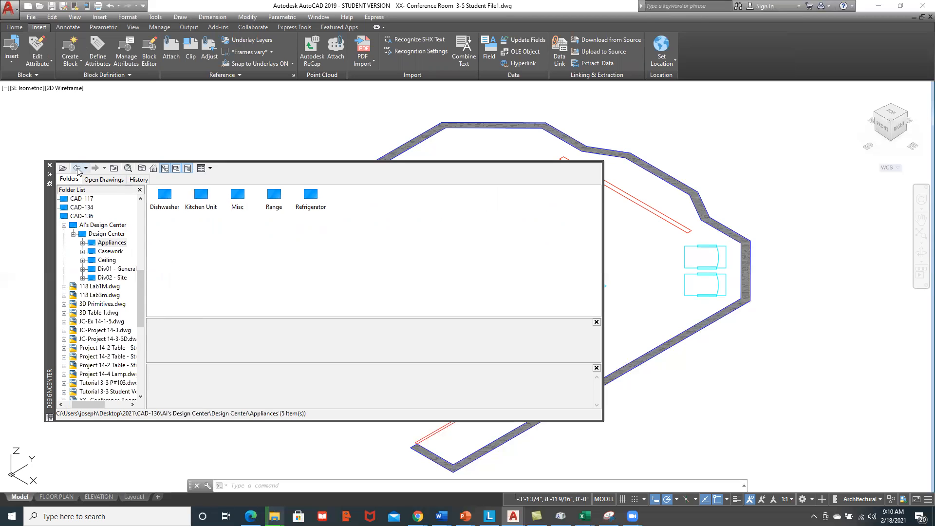
double_click(234, 198)
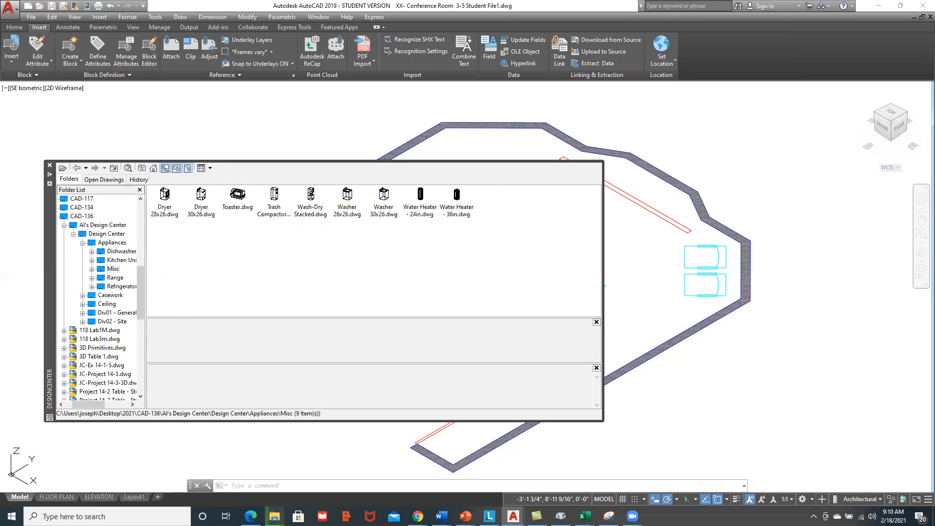
click(77, 168)
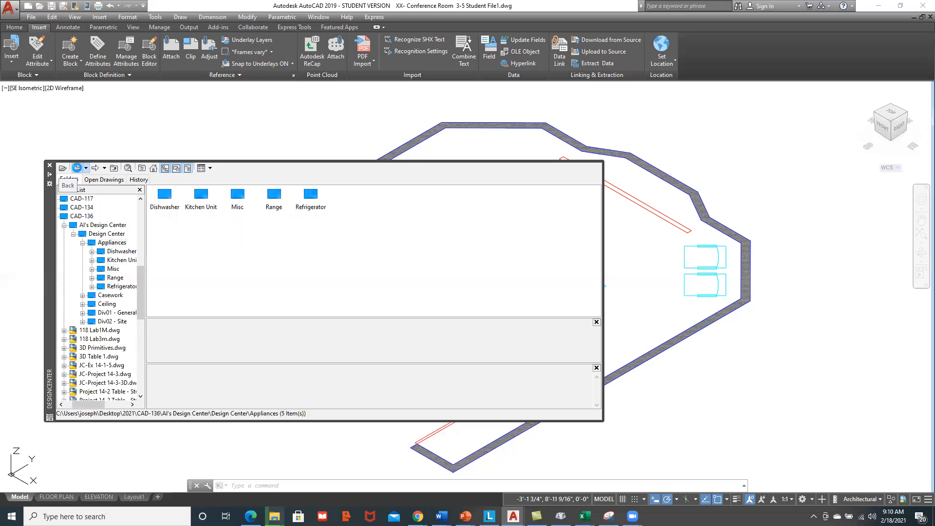
click(77, 168)
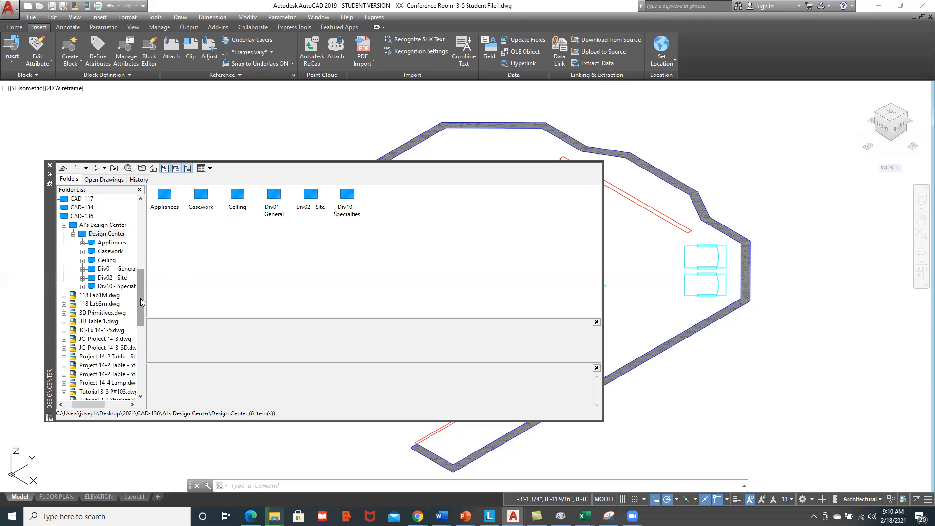
Examine the contents of the Appliances, Casework, Ceiling, Div01 - General, Div02 - Site and Div10 - Specialties folders.
click(118, 244)
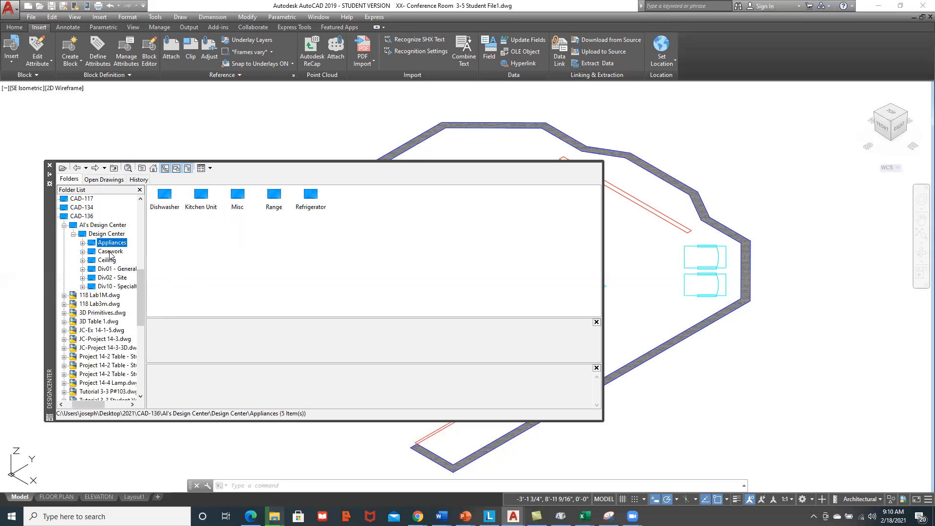
click(111, 252)
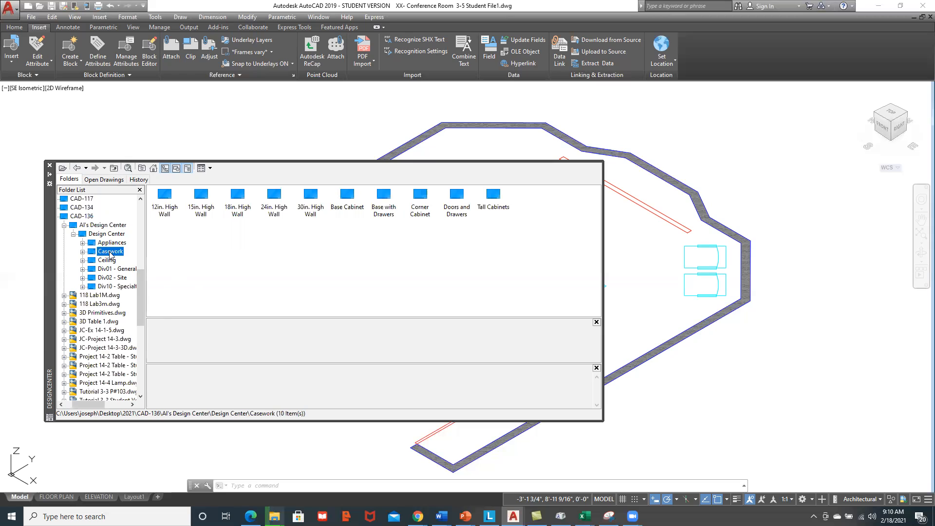
click(108, 261)
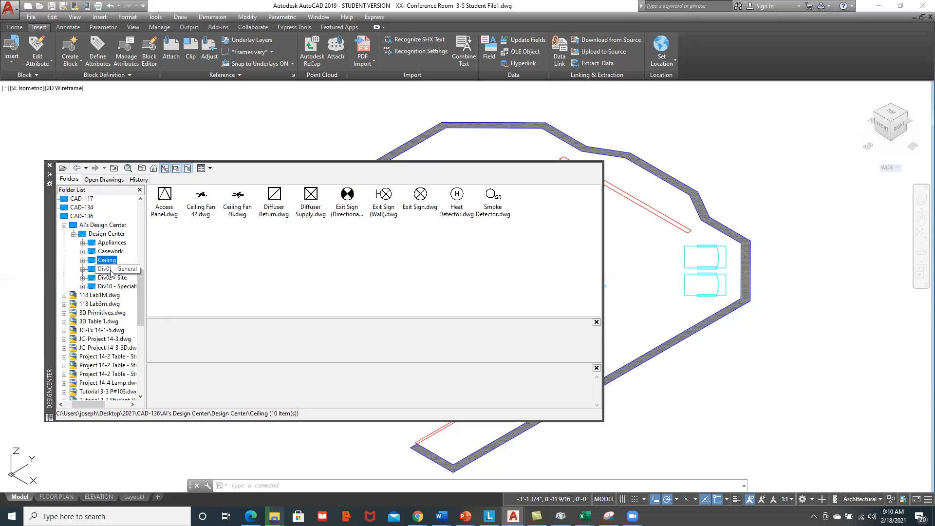
click(111, 271)
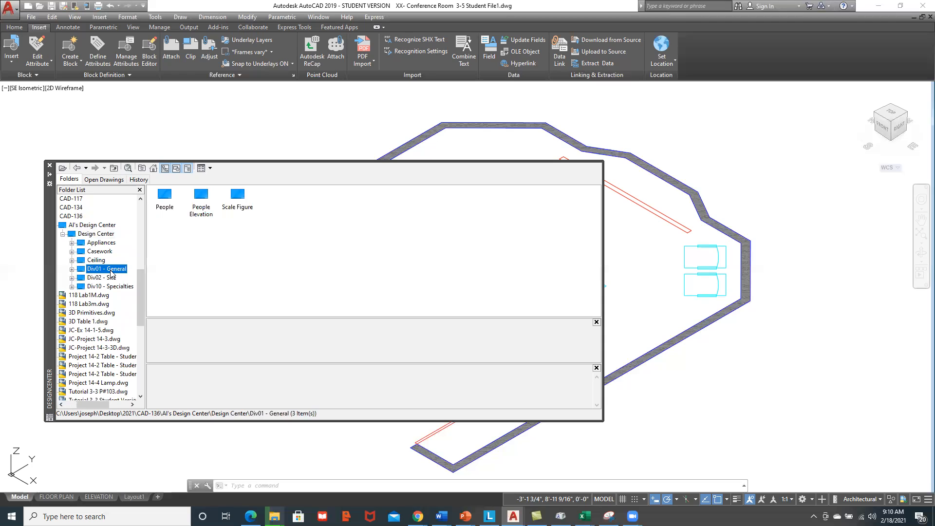
click(109, 282)
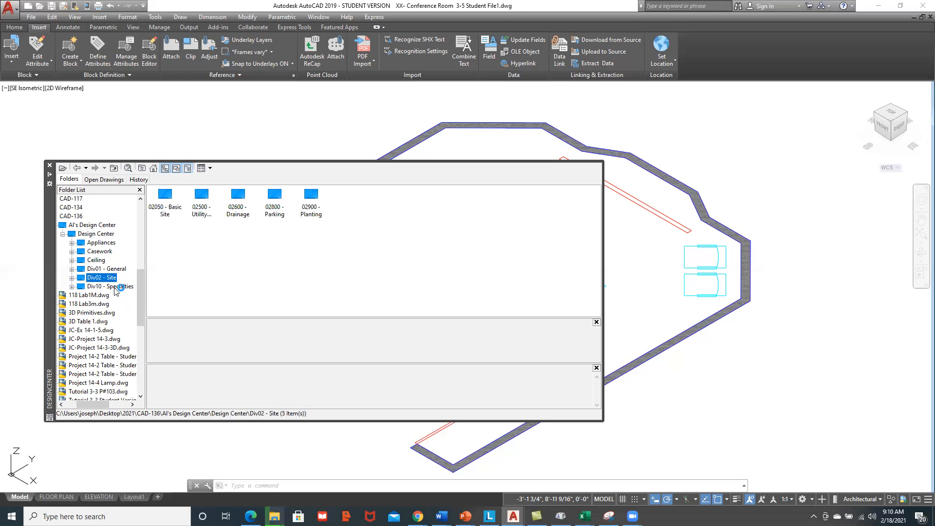
click(118, 288)
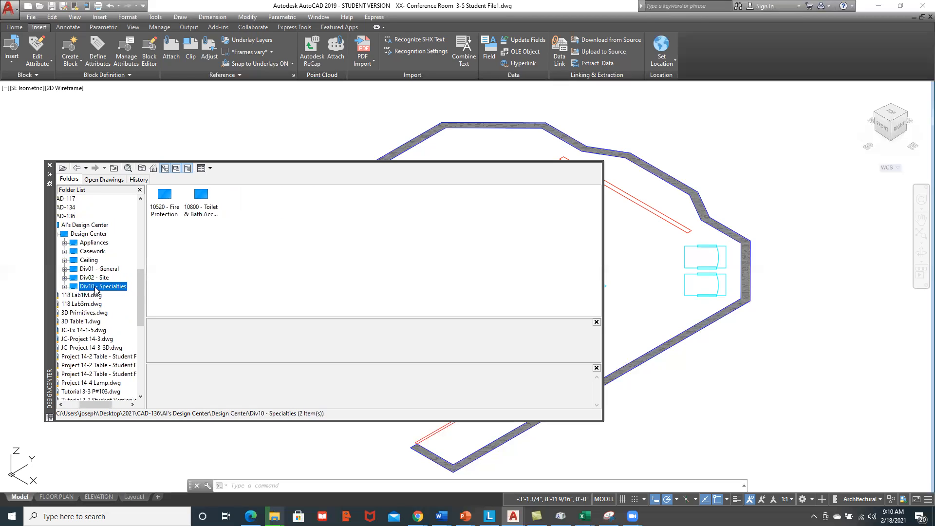
View the Kitchen Unit drawings inside the Appliances folder and return to Appliances.
drag(95, 406, 76, 400)
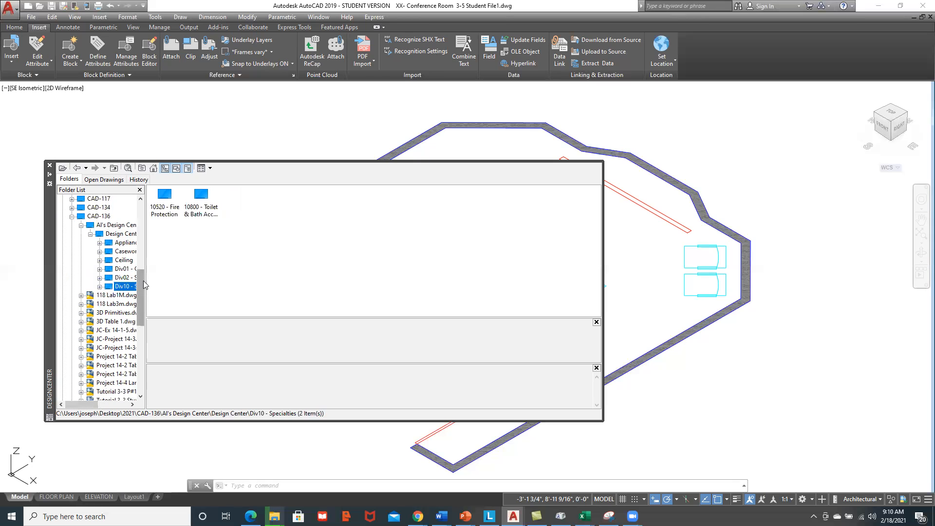
scroll(145, 286, up, 2)
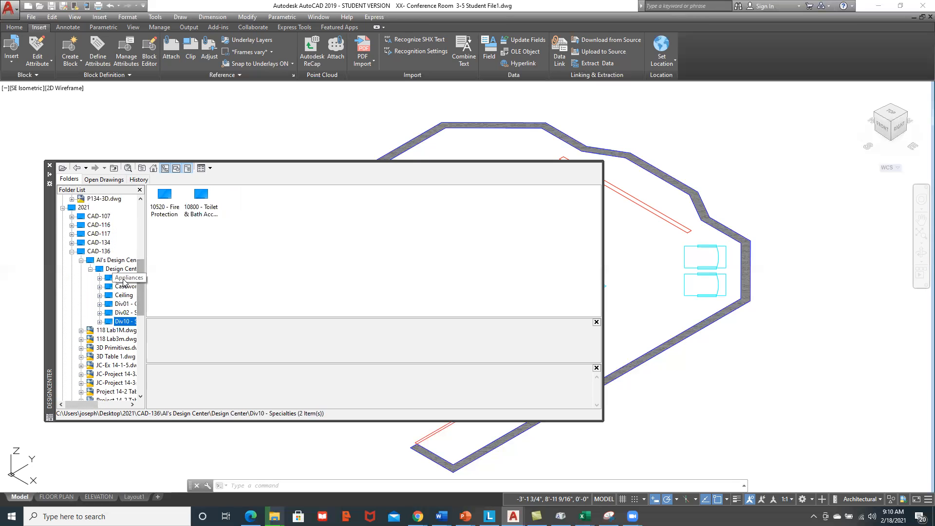
click(124, 281)
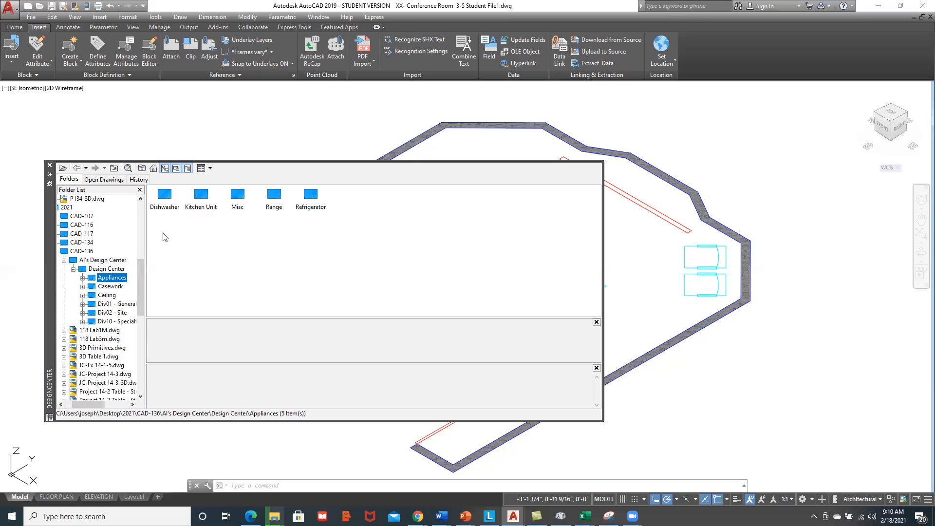
double_click(200, 197)
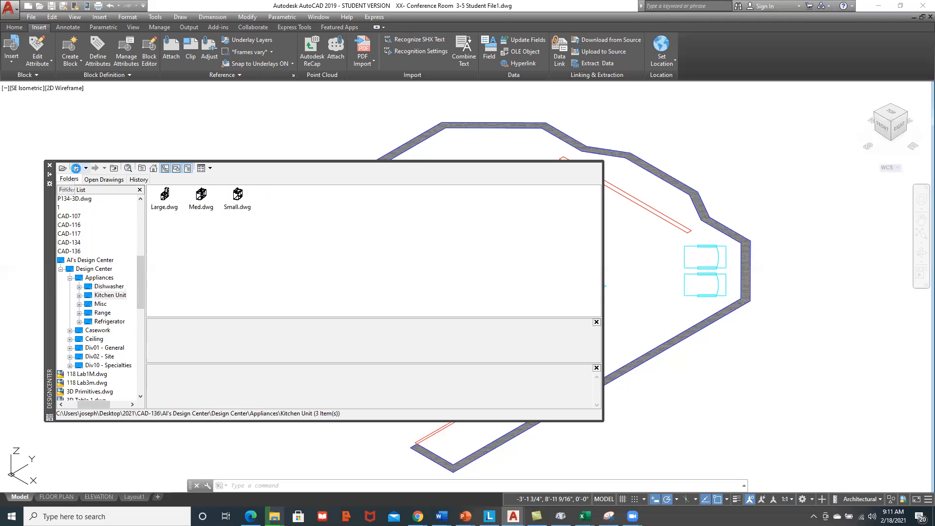
click(76, 168)
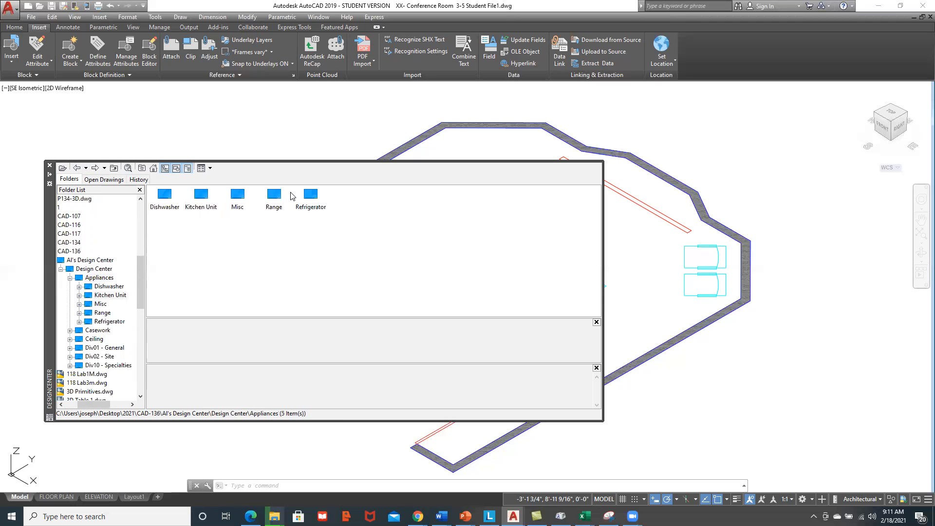
Insert the Toaster drawing from the Appliances Misc folder on the floor beside the two separate chairs, accepting the default X scale factor of 1.
double_click(238, 195)
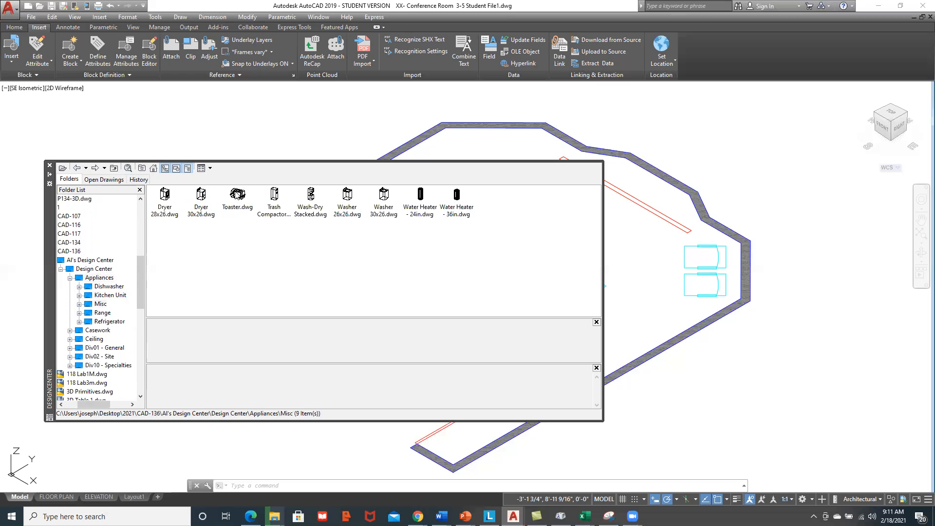
click(235, 197)
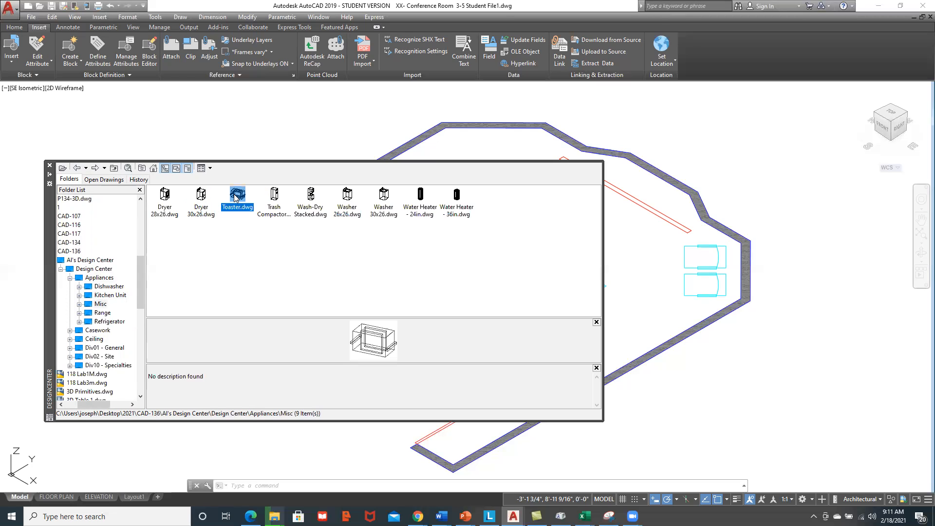
mouse_move(235, 196)
mouse_down()
mouse_move(549, 197)
mouse_move(647, 258)
mouse_move(642, 270)
mouse_up()
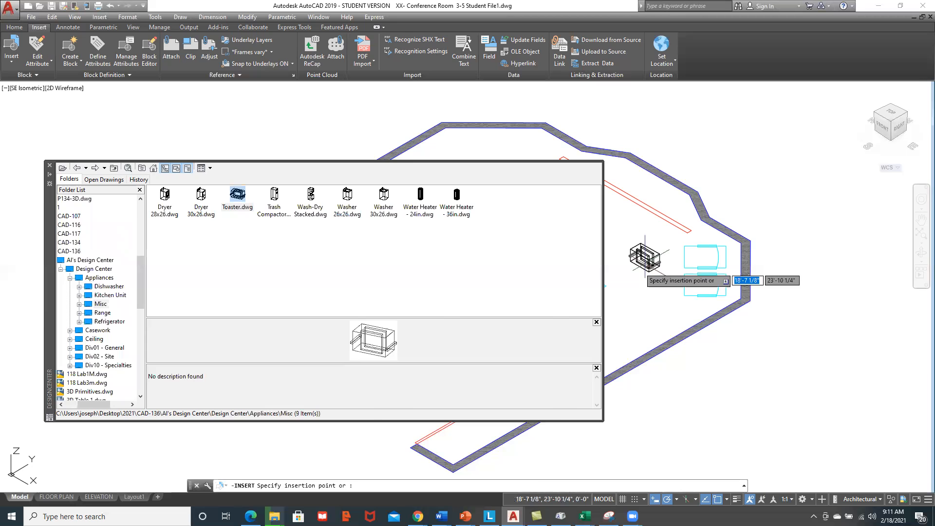
click(633, 253)
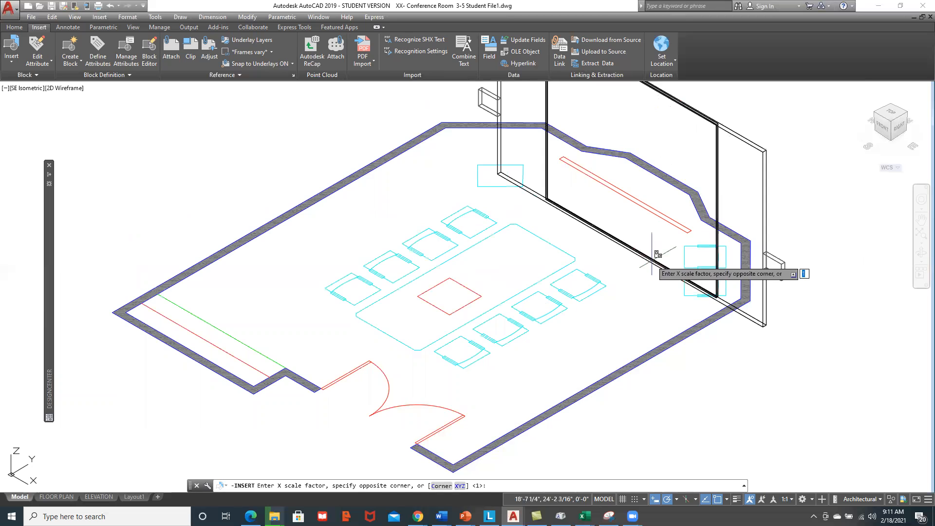
key(Return)
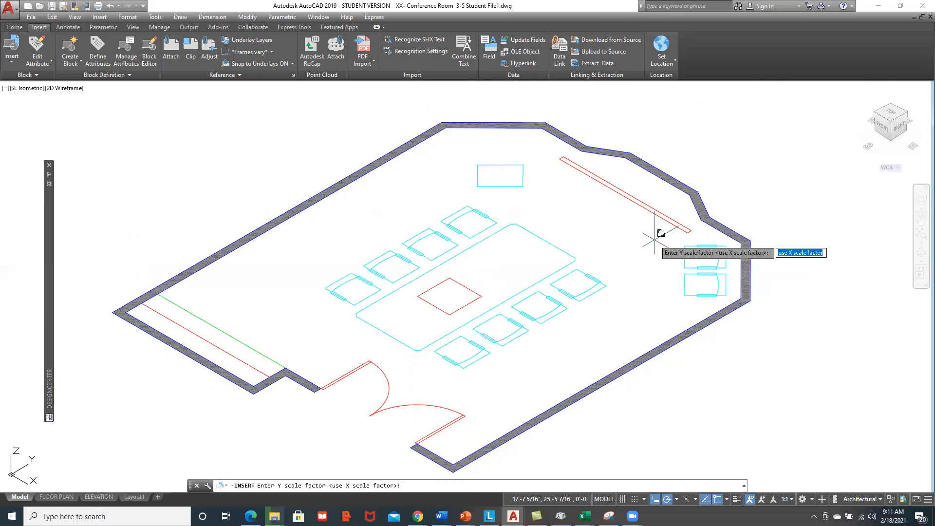
key(Return)
key(Return)
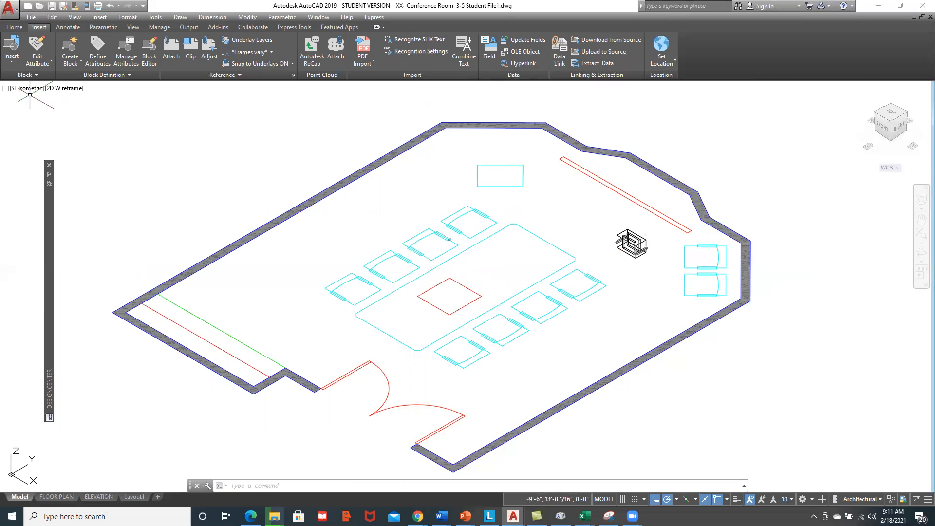
Set the visual style to Conceptual and delete the toaster block.
click(65, 89)
click(83, 124)
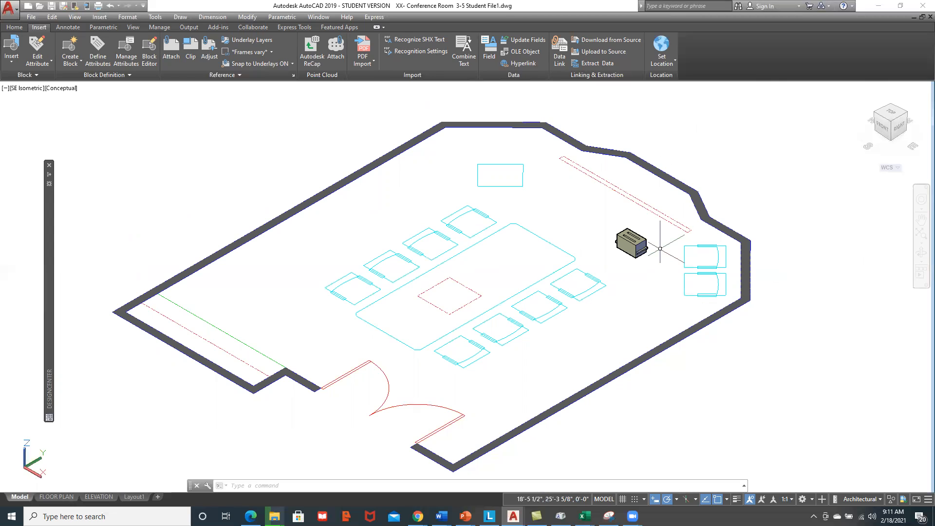
click(633, 246)
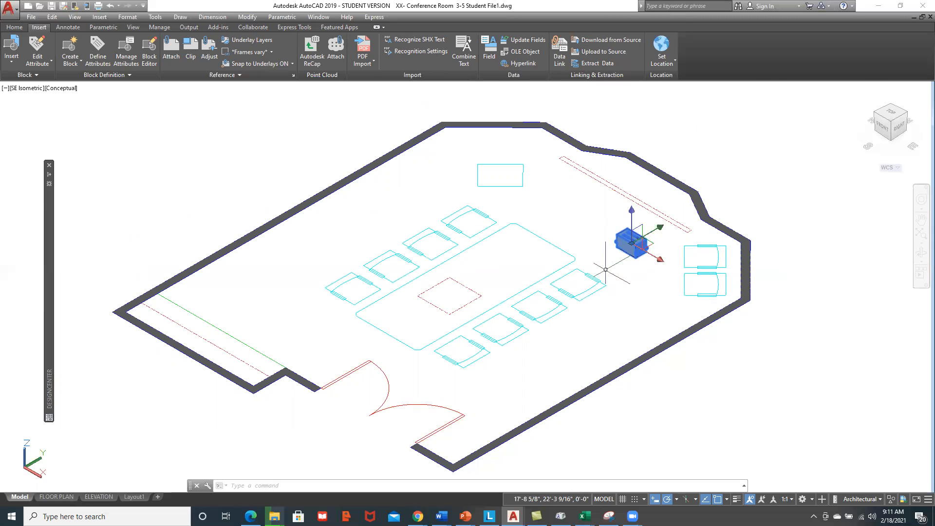
key(Delete)
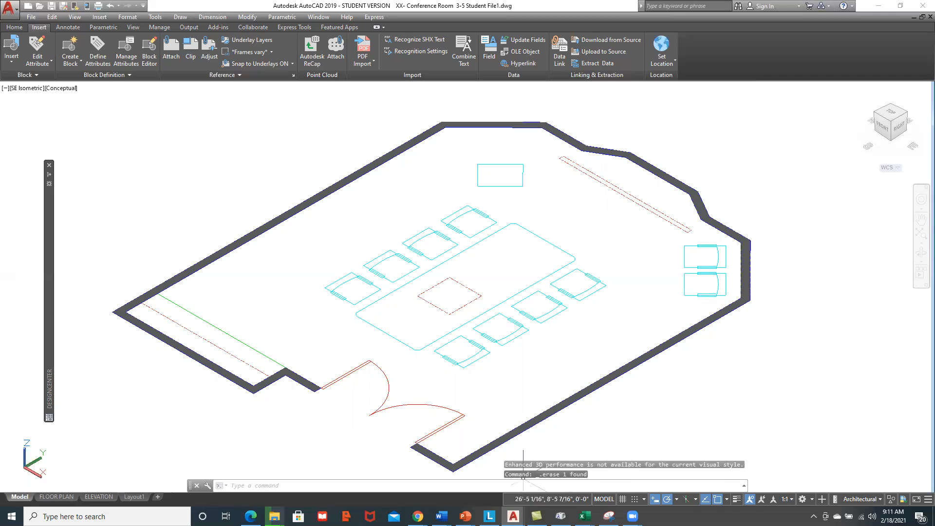
View the furniture model in the JC-Project 14-3-3D drawing and return to the Conference Room 3-5 drawing.
mouse_move(513, 517)
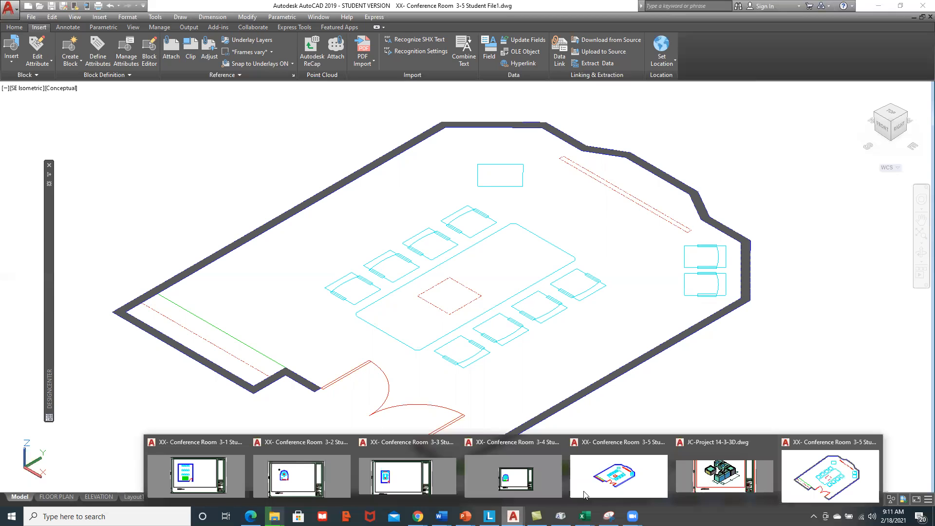
click(730, 480)
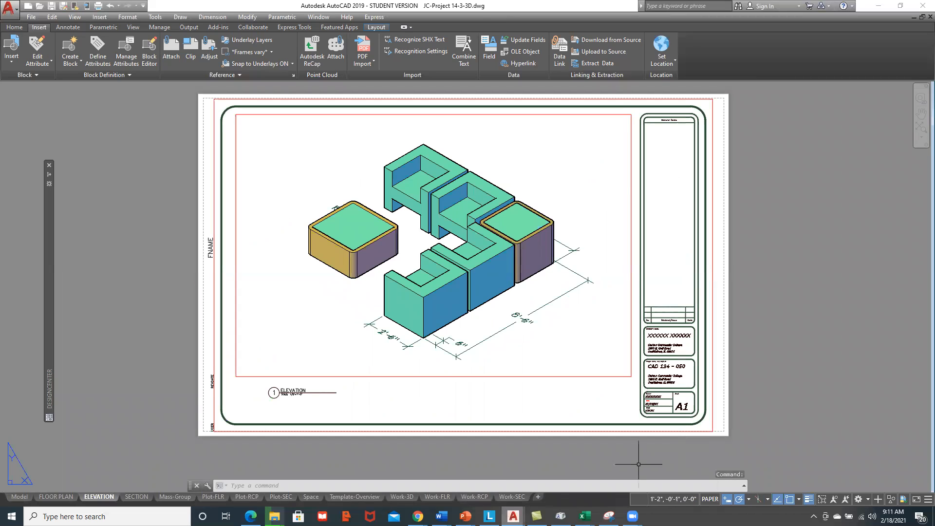
mouse_move(514, 516)
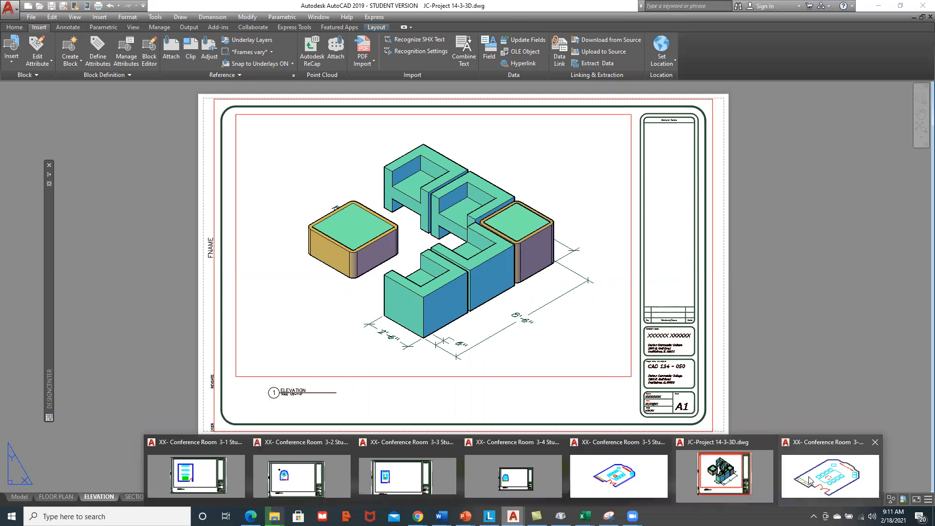
click(811, 482)
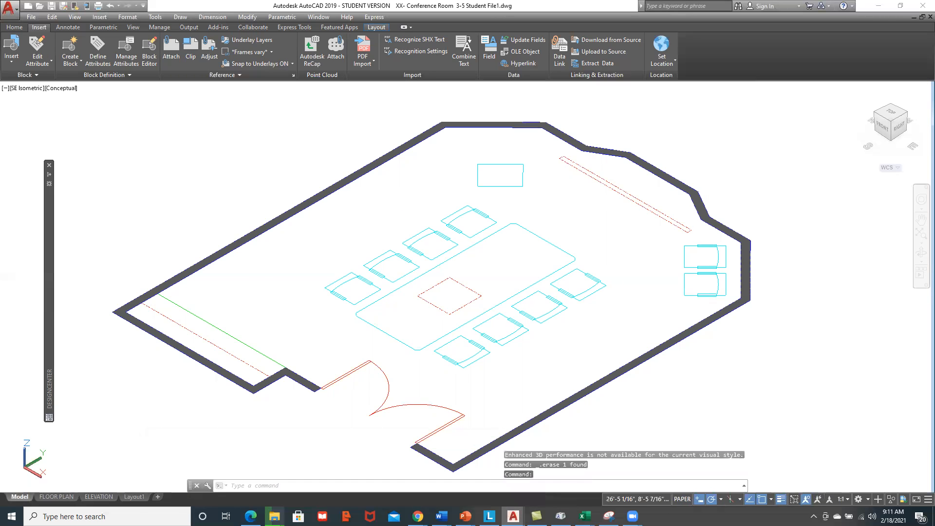
Delete the hatch that fills the room's walls.
click(245, 237)
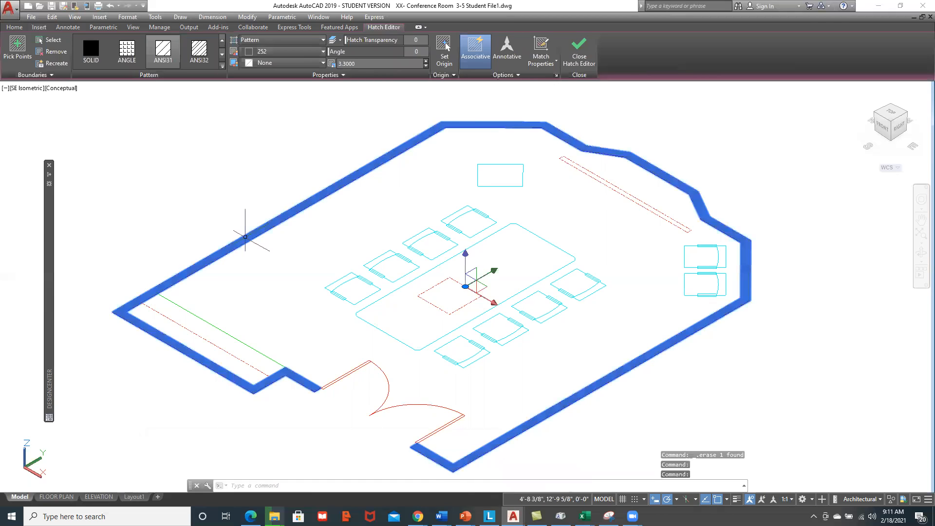
key(Delete)
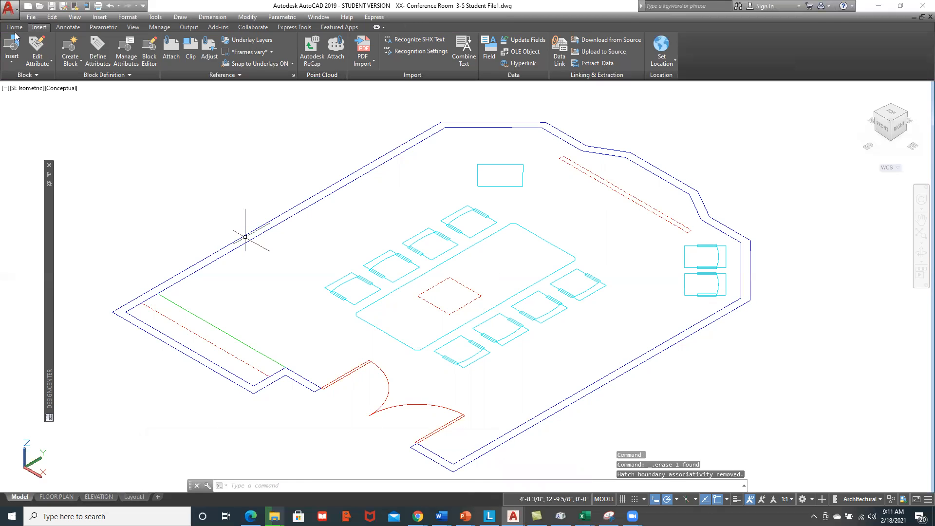
click(15, 27)
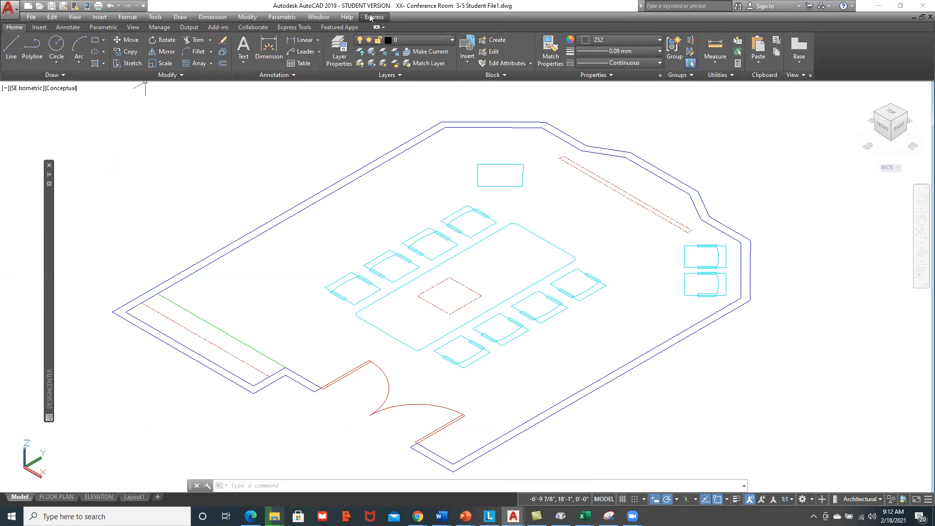
Switch to the 3D Modeling workspace and turn on the menu bar.
click(811, 499)
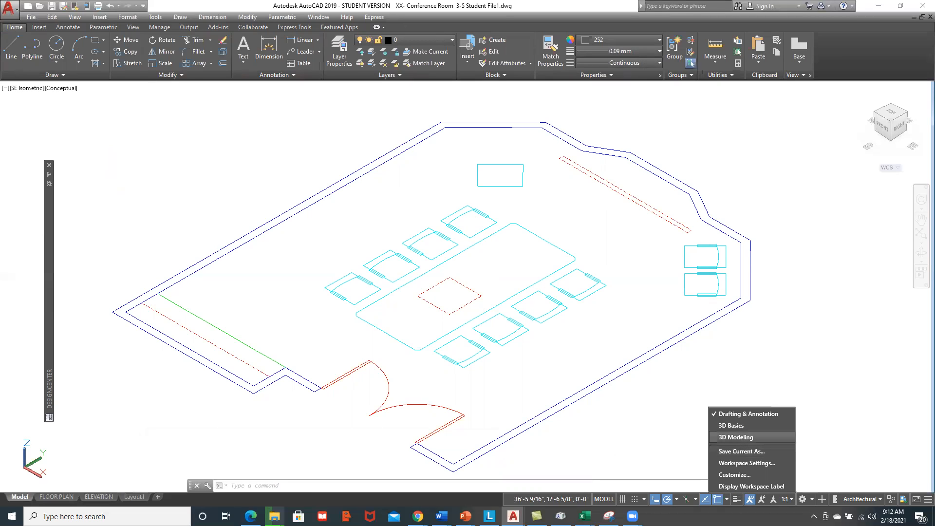
click(737, 438)
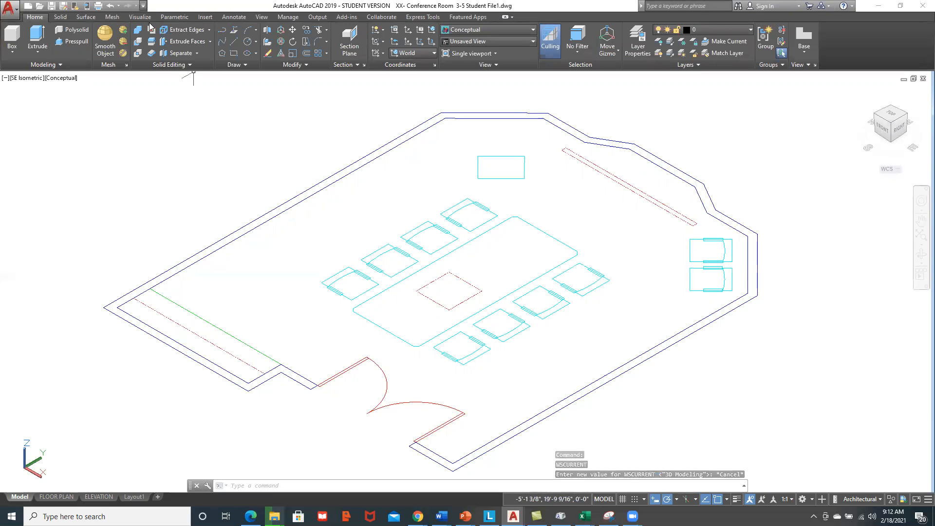
click(143, 5)
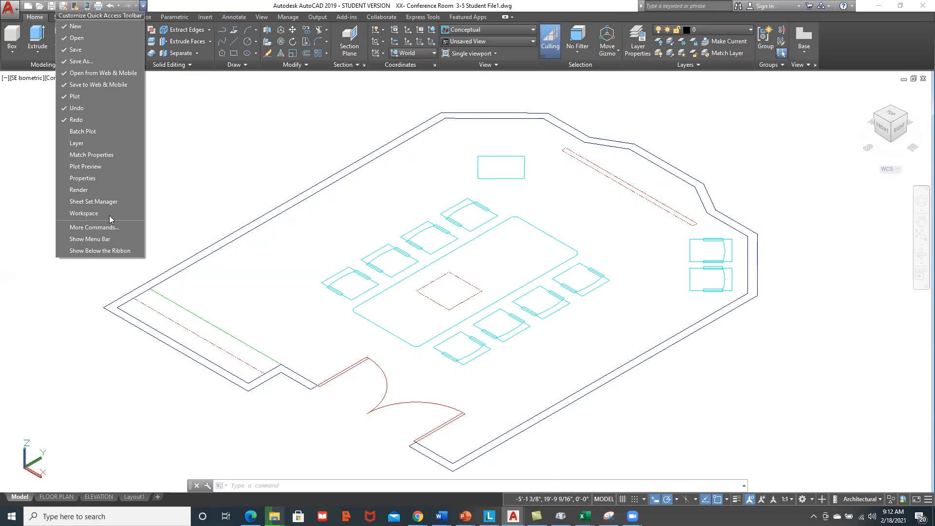
click(108, 240)
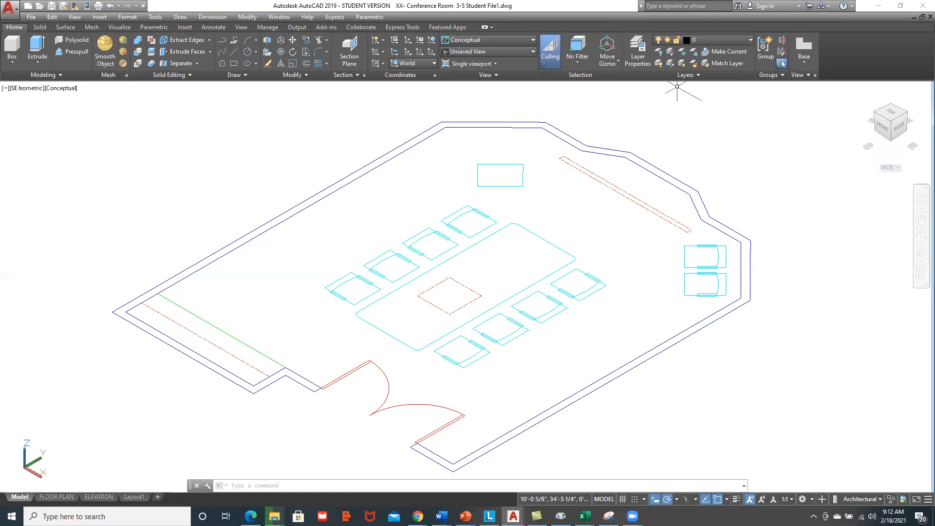
click(143, 6)
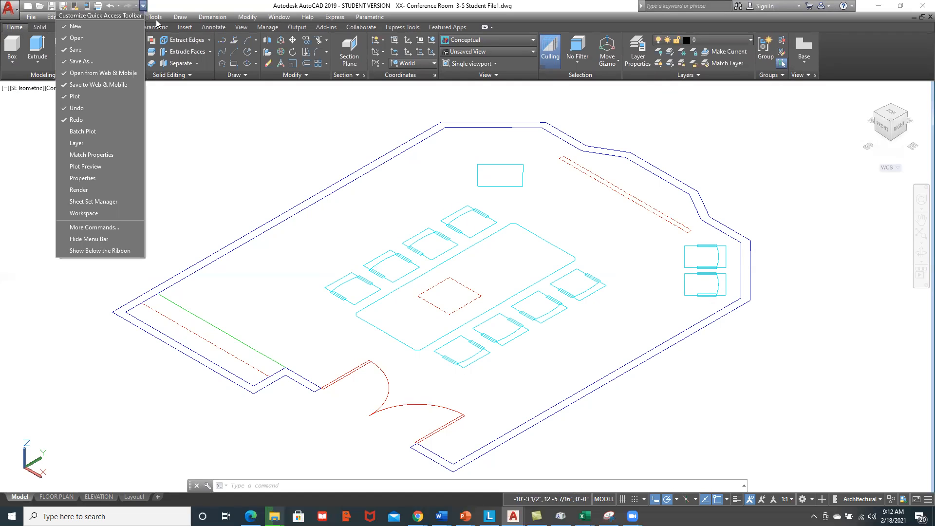
click(156, 18)
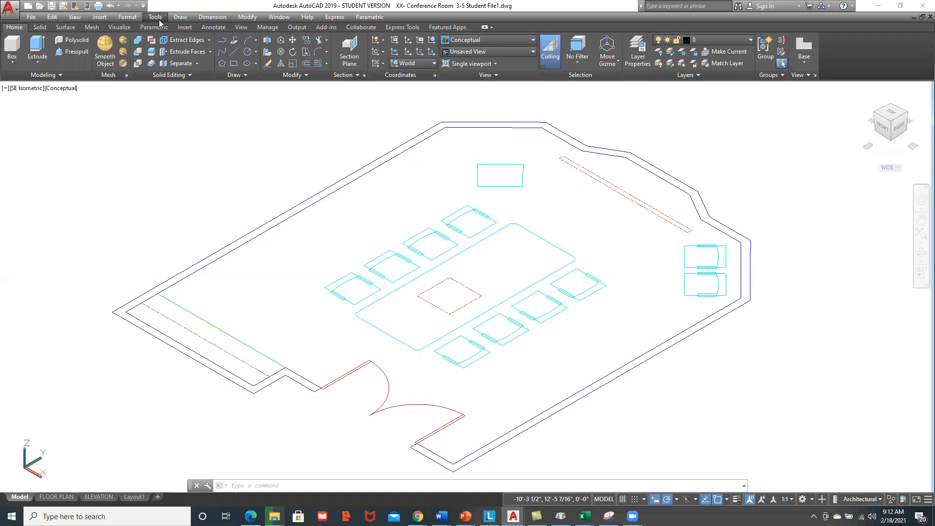
Display the AutoCAD Layers and Properties toolbars.
click(157, 18)
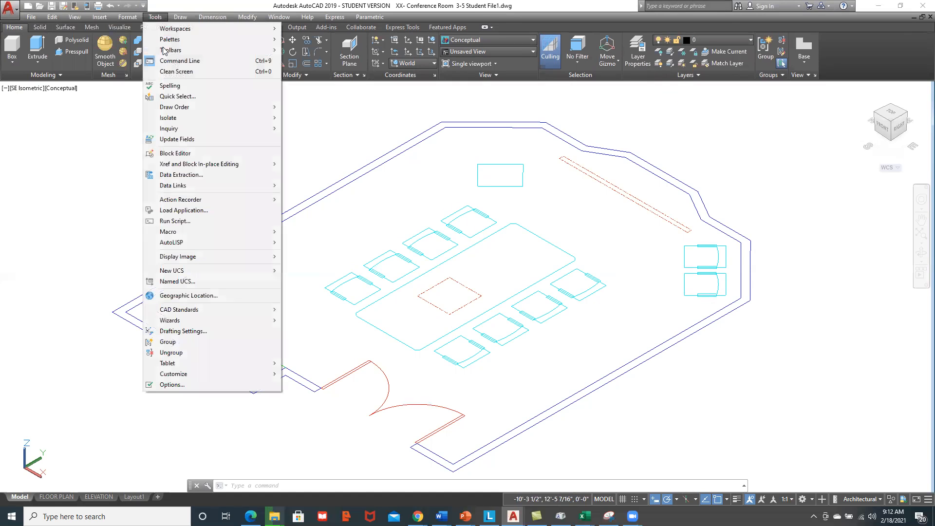
mouse_move(186, 51)
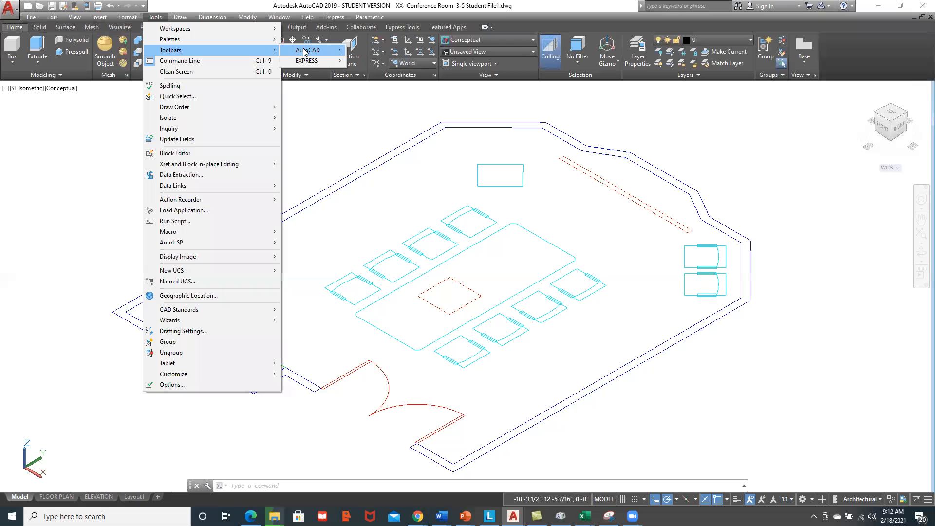
mouse_move(313, 54)
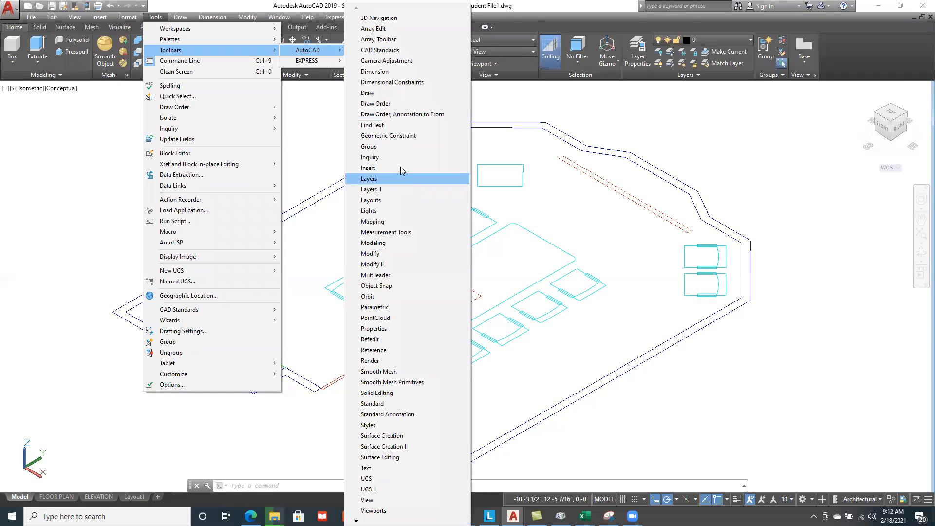
click(156, 19)
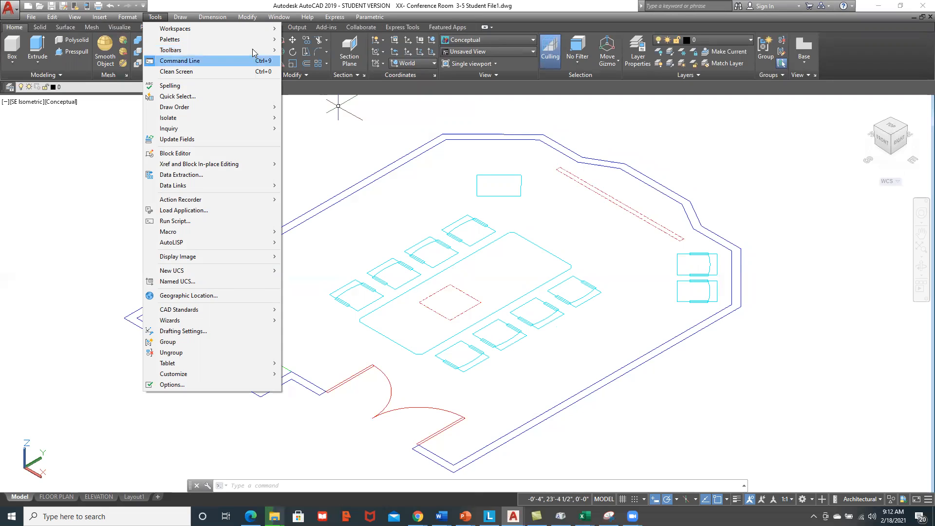
mouse_move(276, 51)
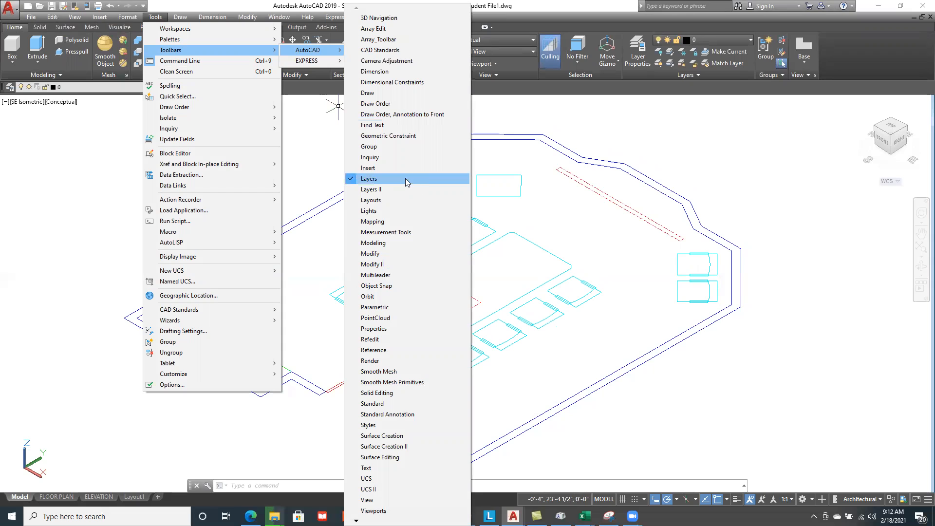
click(374, 329)
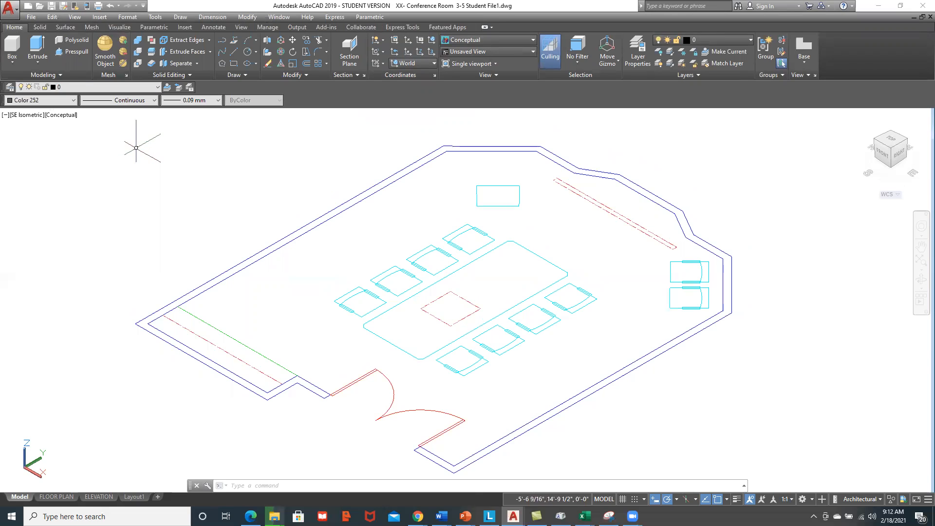
Make A-Wall-Abov the current layer and use Presspull to raise the bounded wall area to a height of 4'.
click(159, 88)
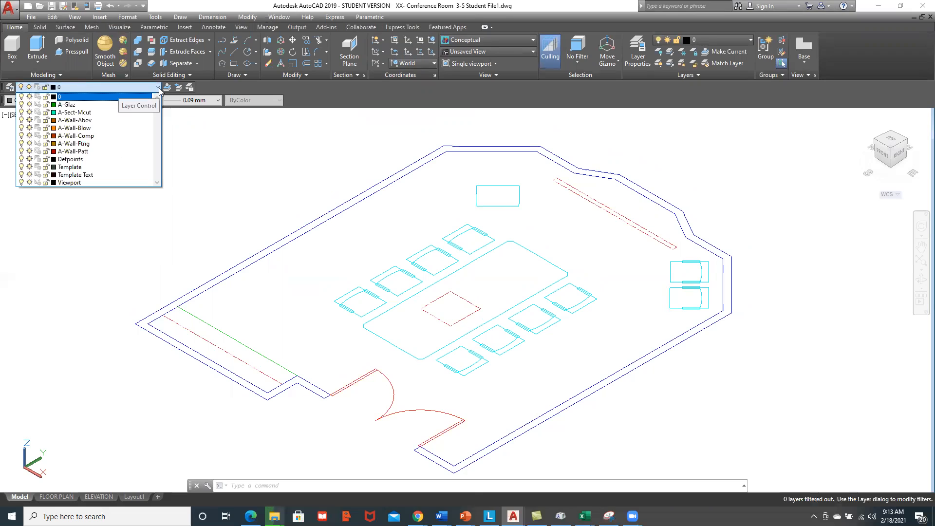
click(129, 121)
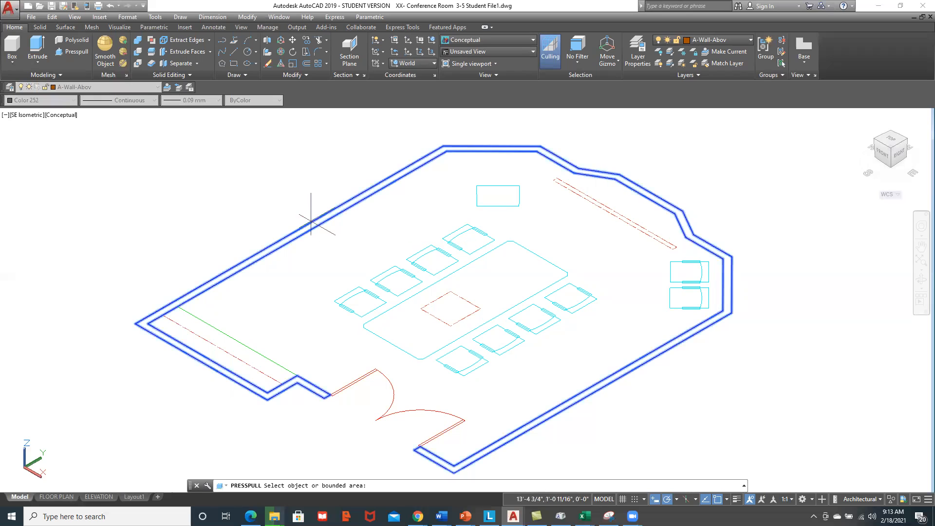
click(311, 220)
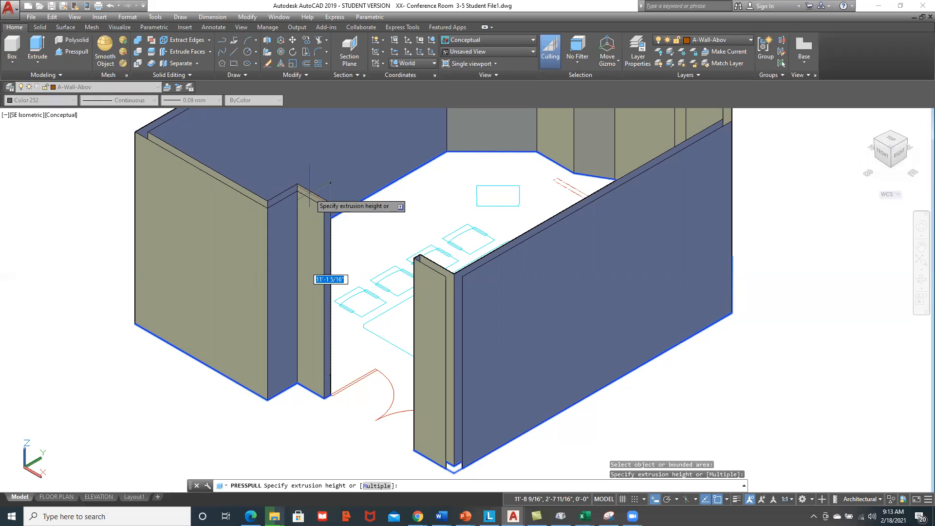
scroll(313, 203, down, 2)
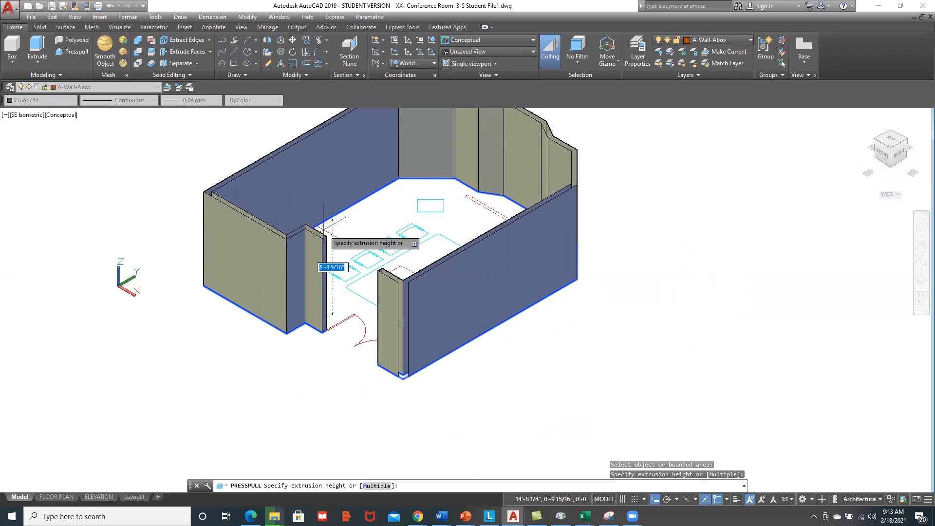
text(4')
key(Return)
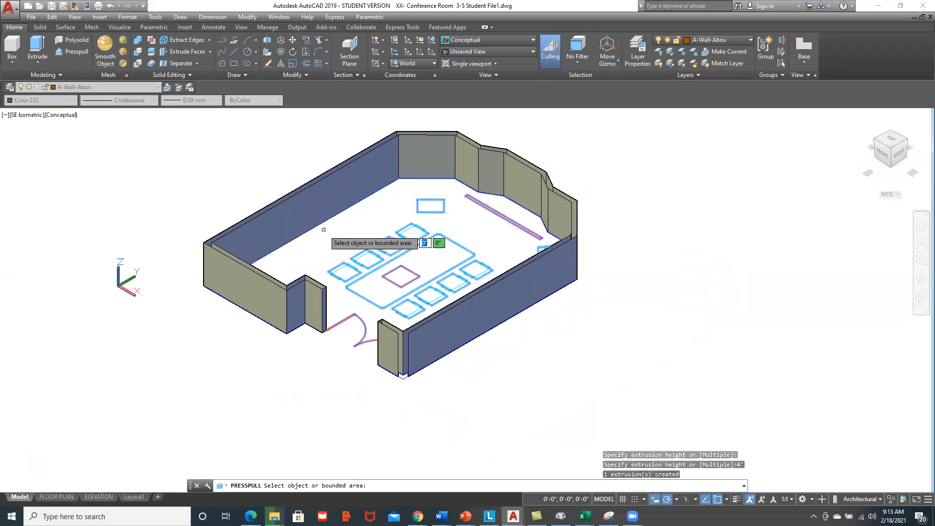
key(Return)
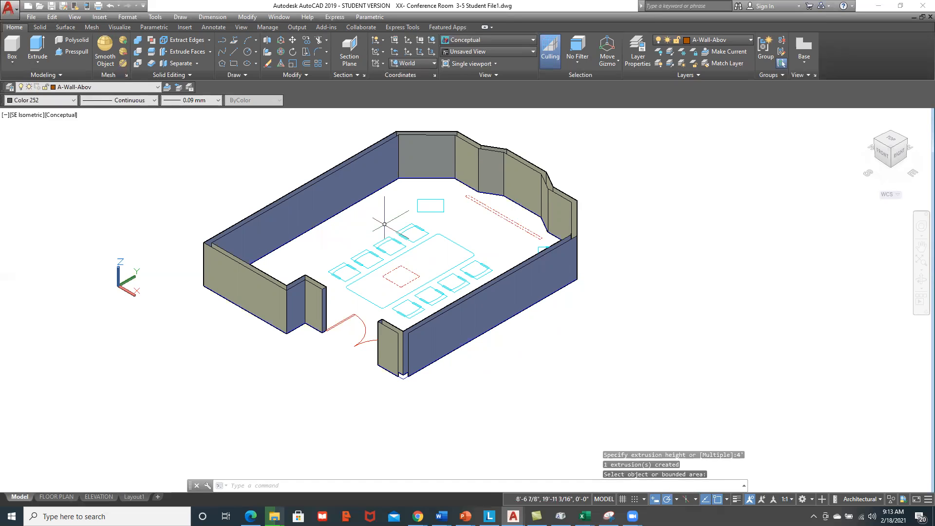
scroll(385, 248, up, 3)
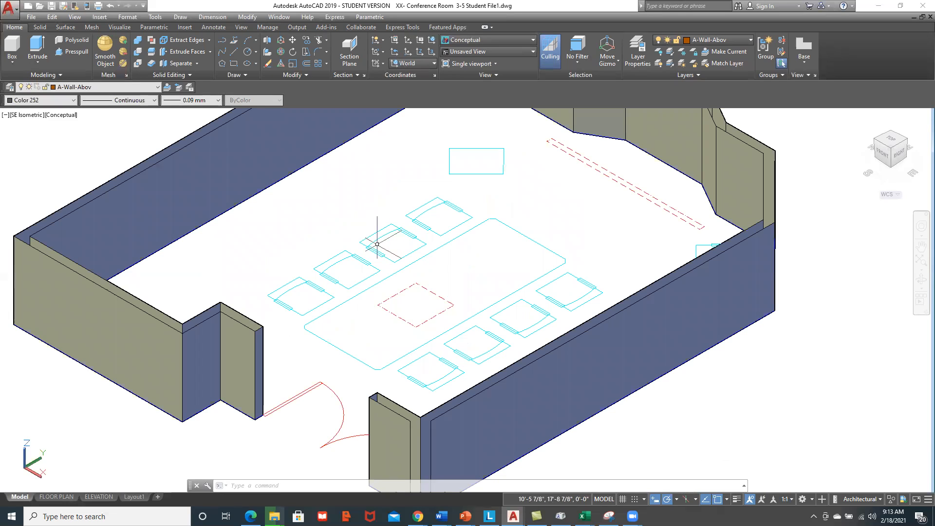
Turn off the A-Wall-Abov layer, accepting that it is the current one, and make A-Sect-Mcut the current layer.
click(156, 87)
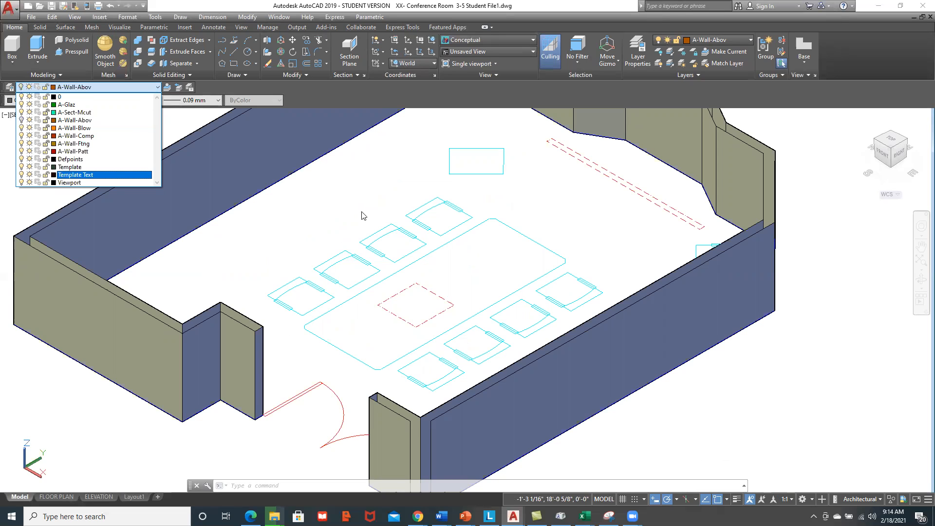
click(359, 235)
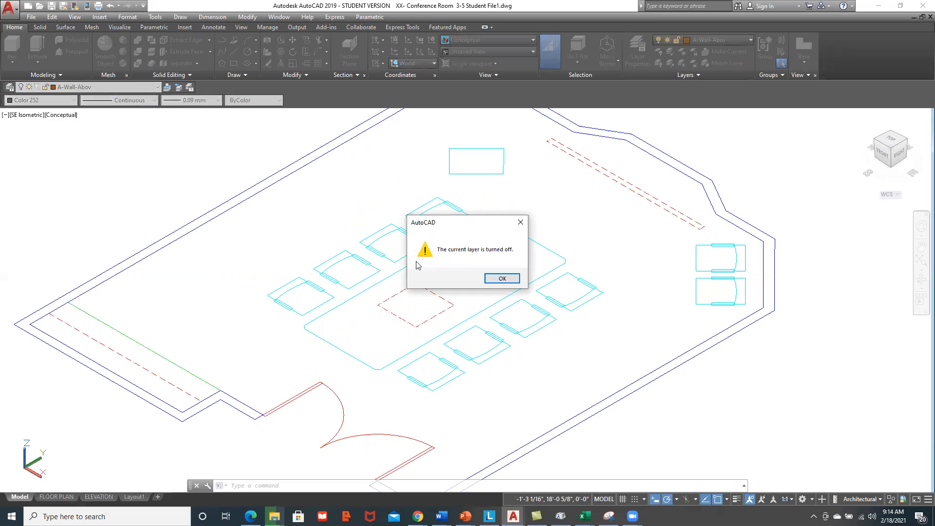
key(Return)
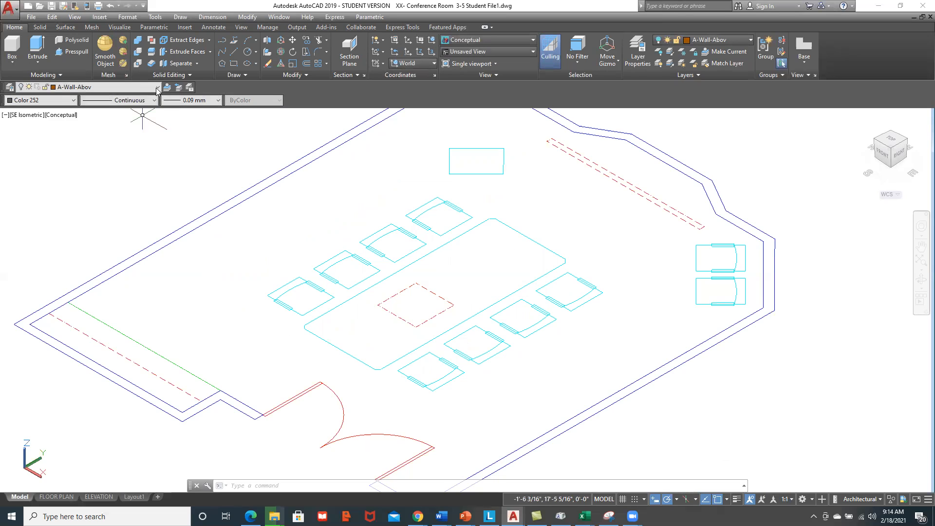
click(157, 89)
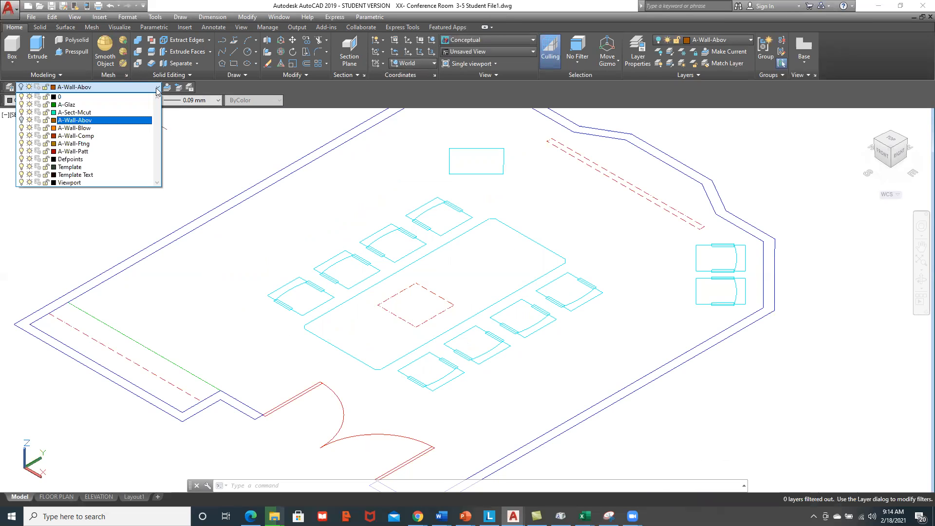
click(136, 114)
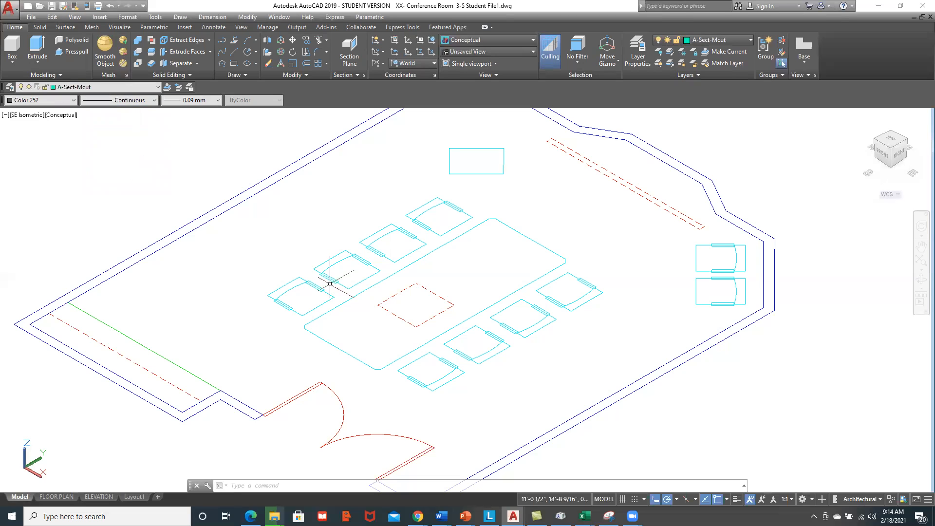
Create a region from the conference table's outline, including all four straight edges and the rounded corners.
middle_drag(260, 324, 256, 325)
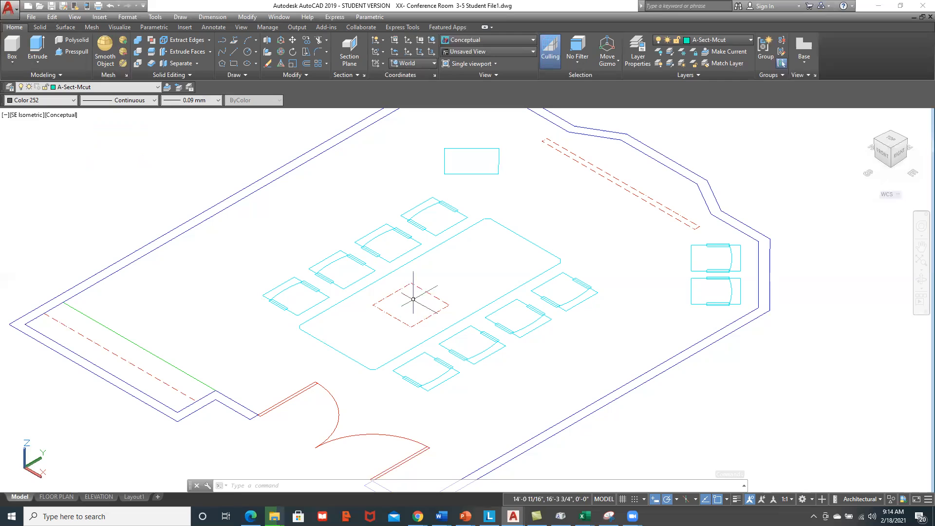
click(457, 234)
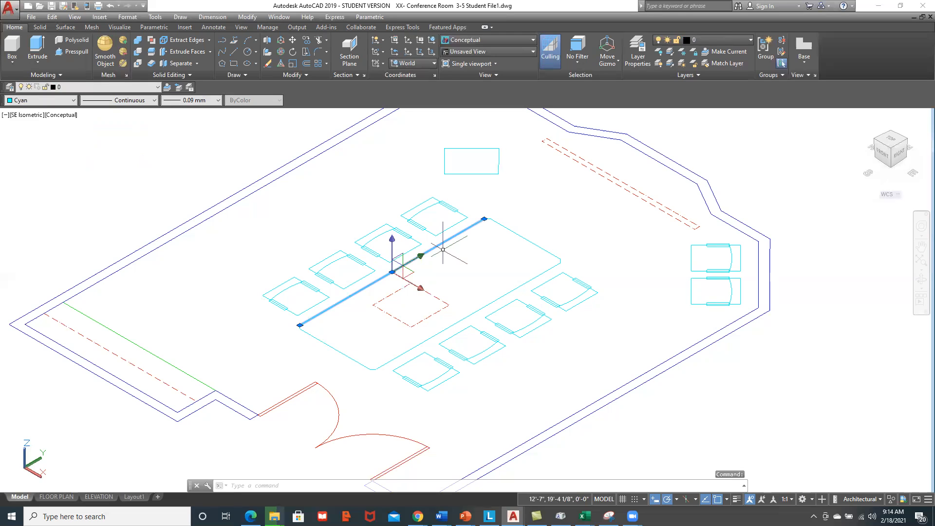
key(Escape)
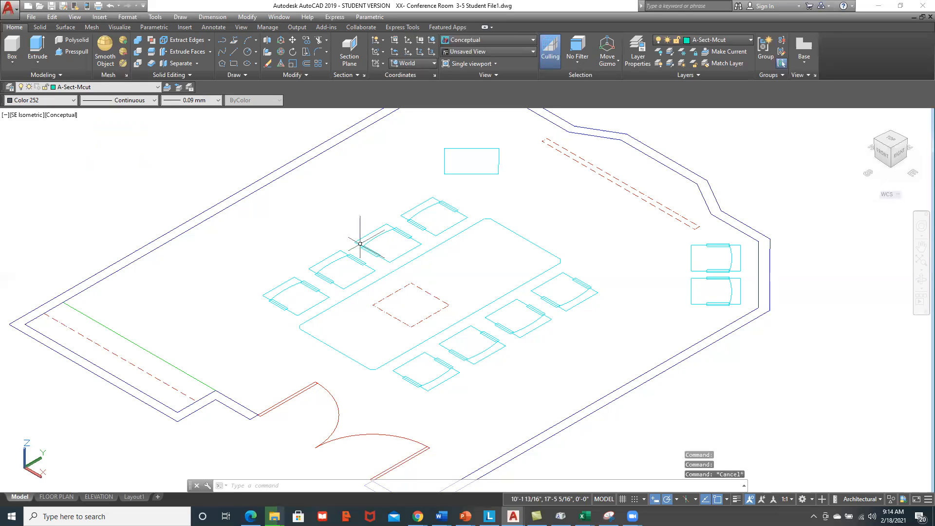
text(region)
key(Return)
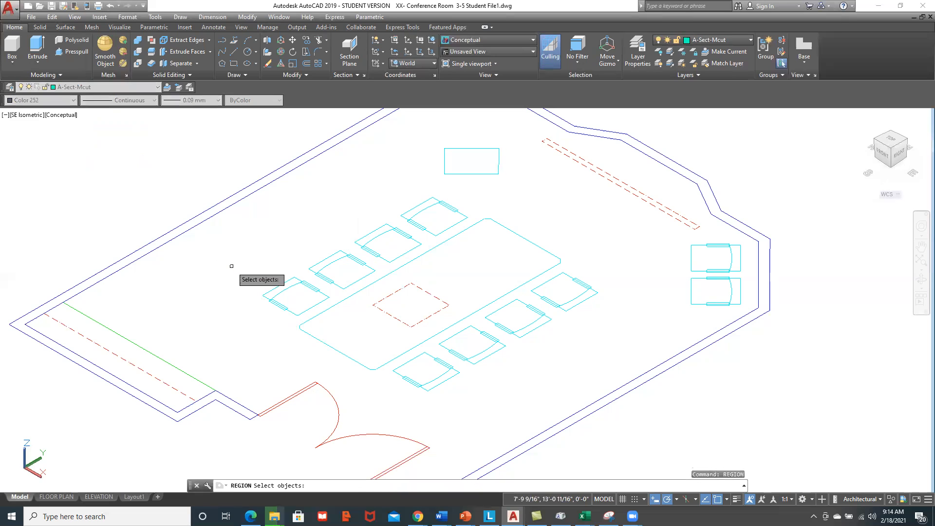
click(517, 209)
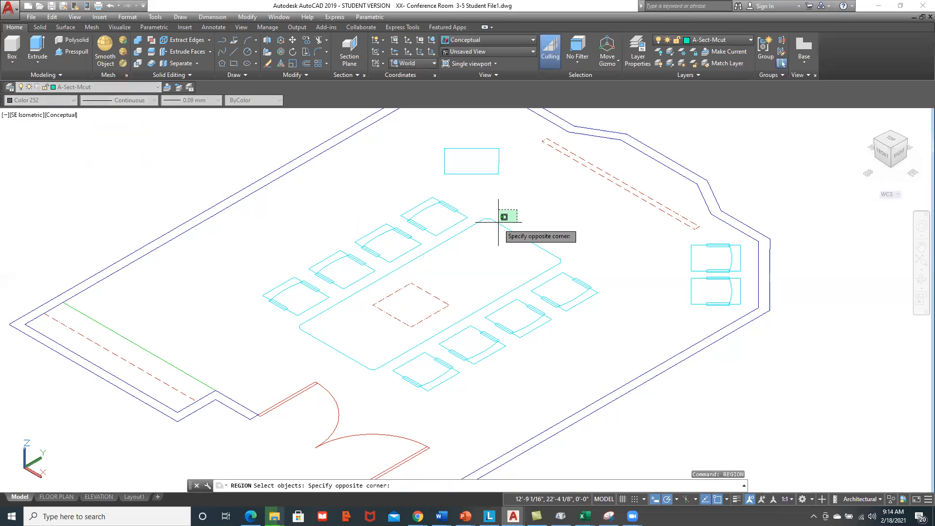
click(495, 226)
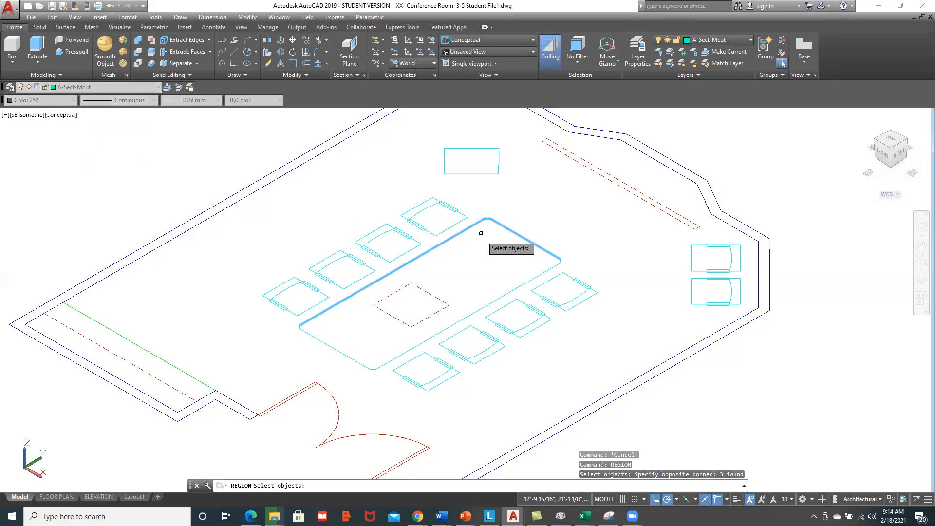
click(327, 318)
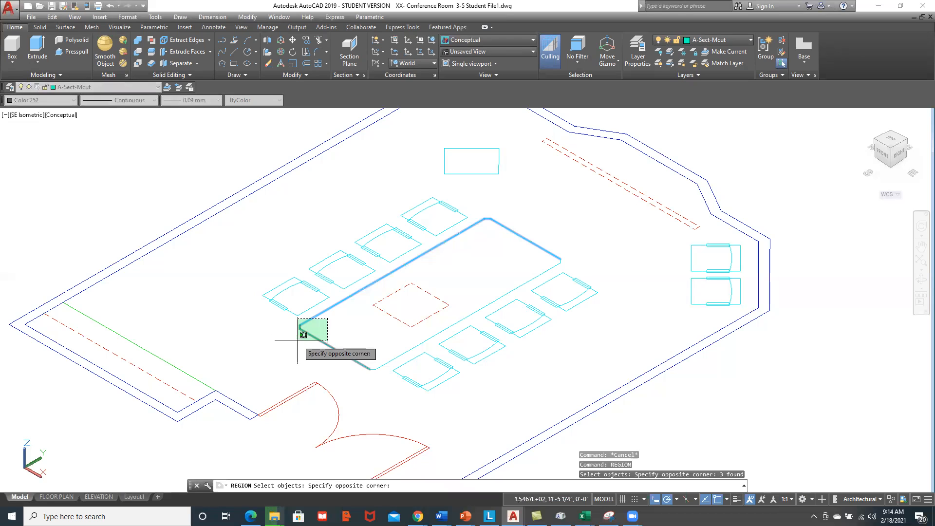
click(297, 340)
click(383, 344)
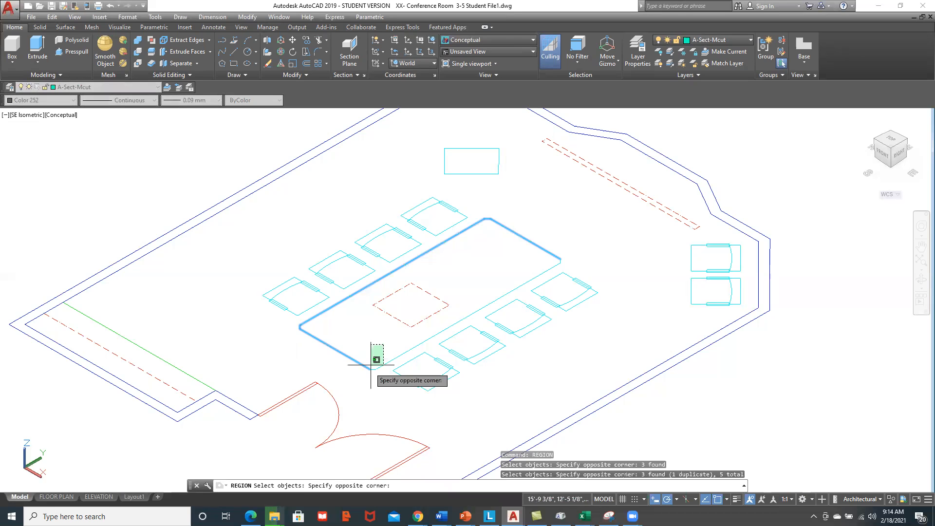
click(367, 372)
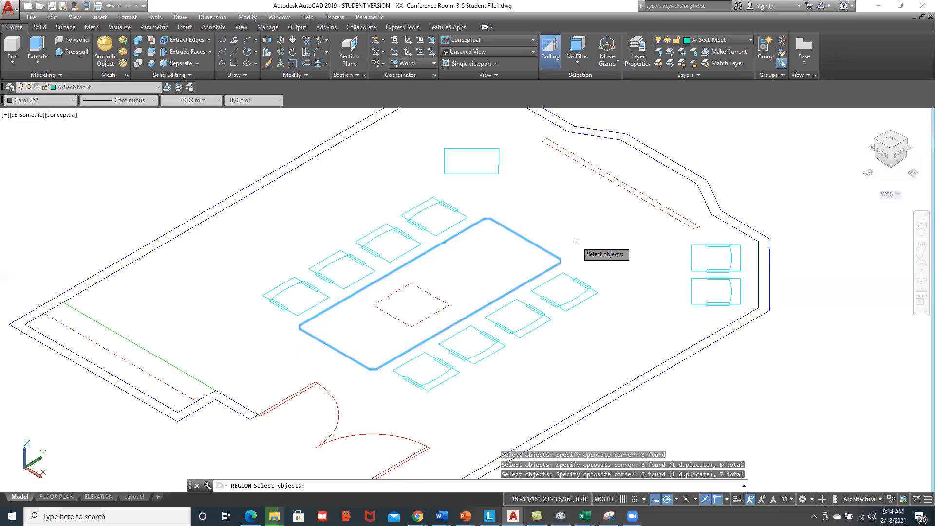
click(567, 249)
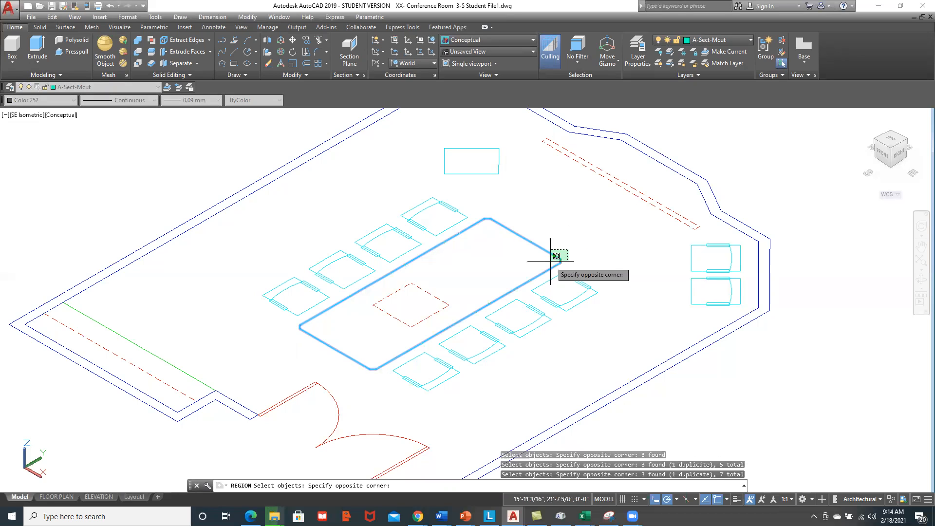
click(551, 261)
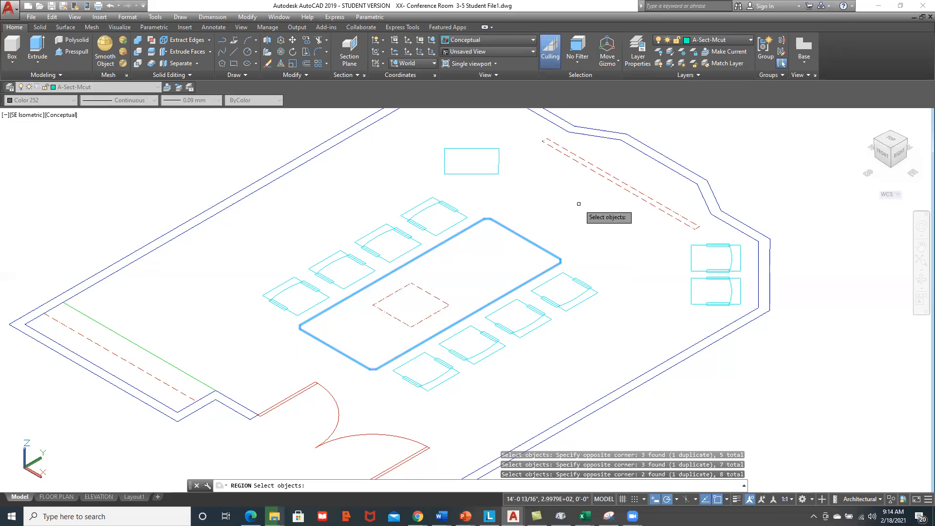
key(Return)
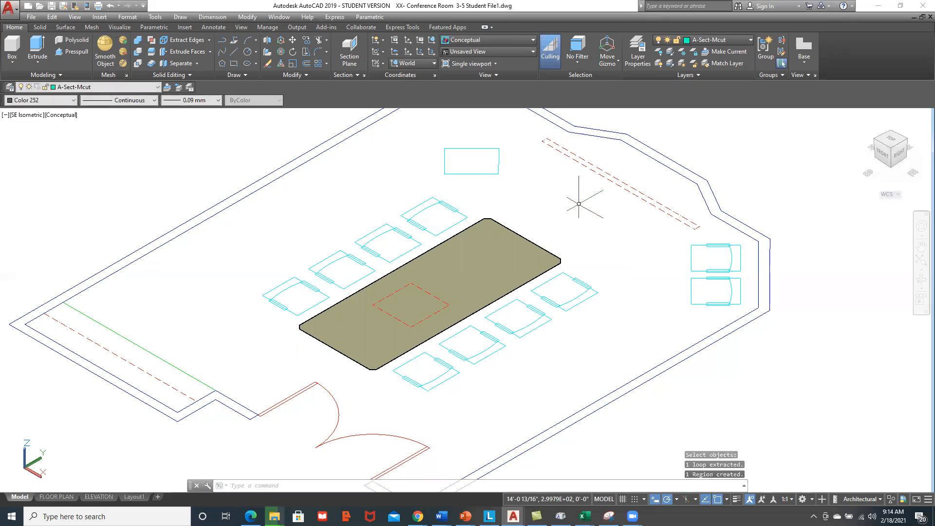
key(Escape)
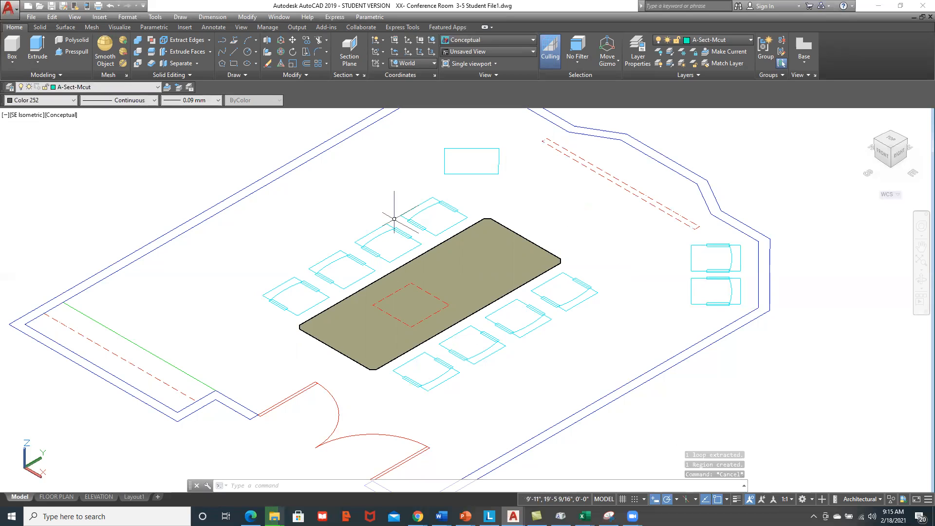
click(72, 51)
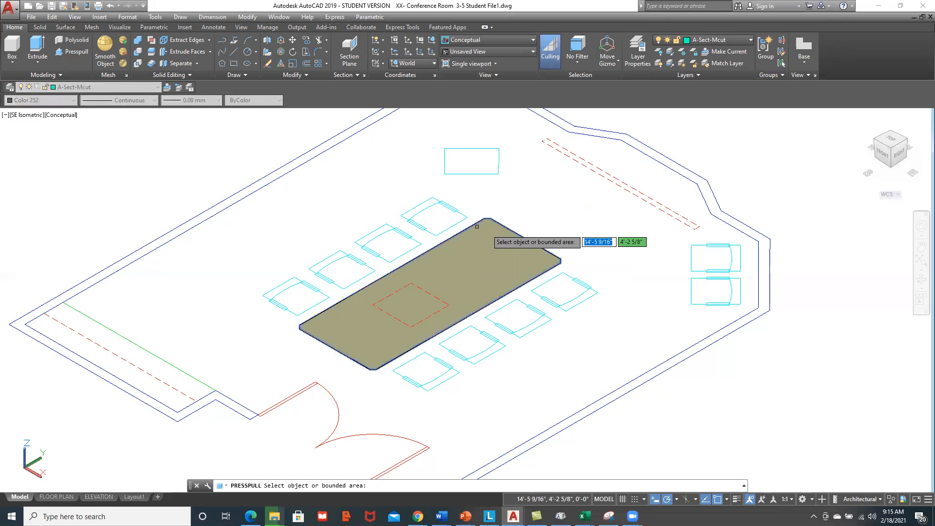
click(490, 248)
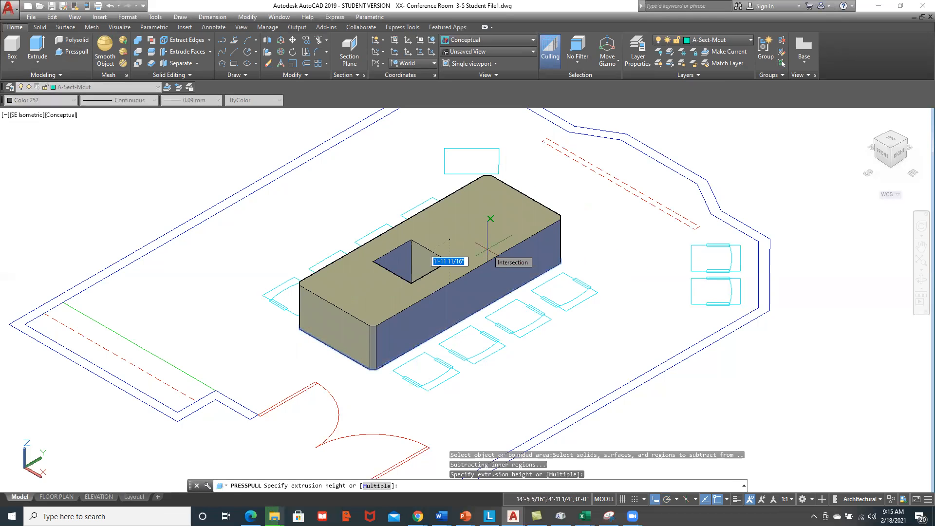
key(Escape)
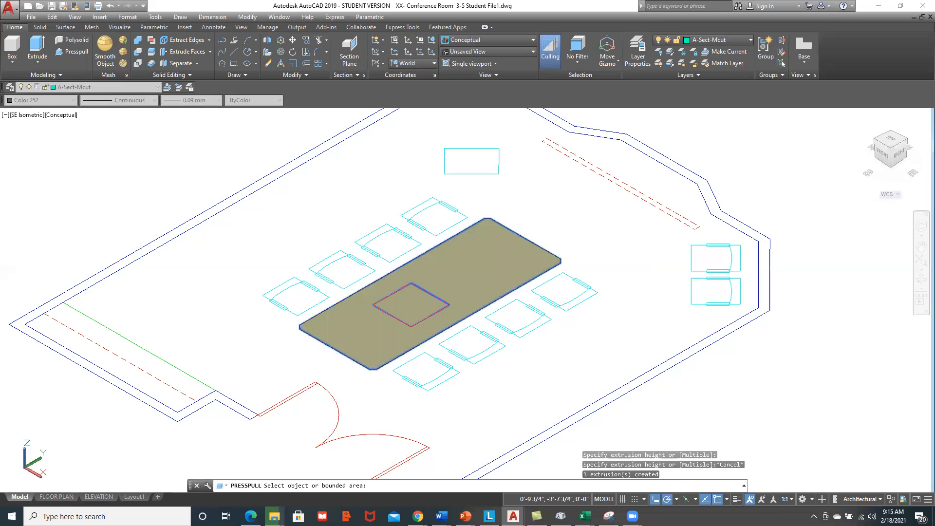
key(Return)
Put the four dashed red lines of the square inside the conference table on the hidden A-Wall-Abov layer.
click(438, 296)
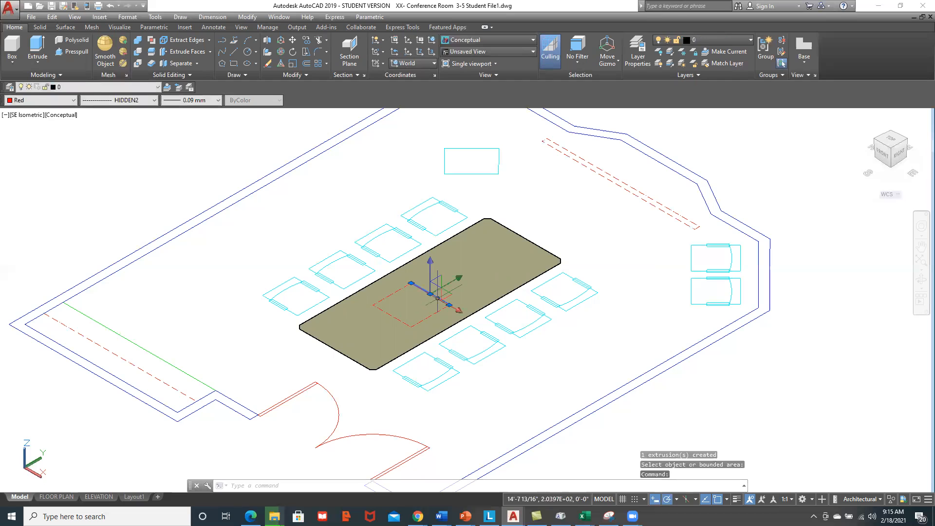
click(436, 308)
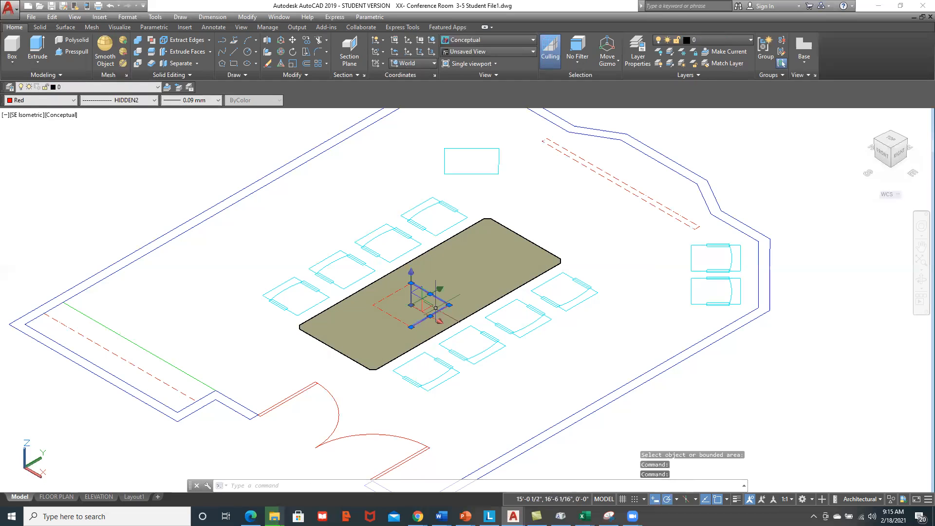
click(406, 318)
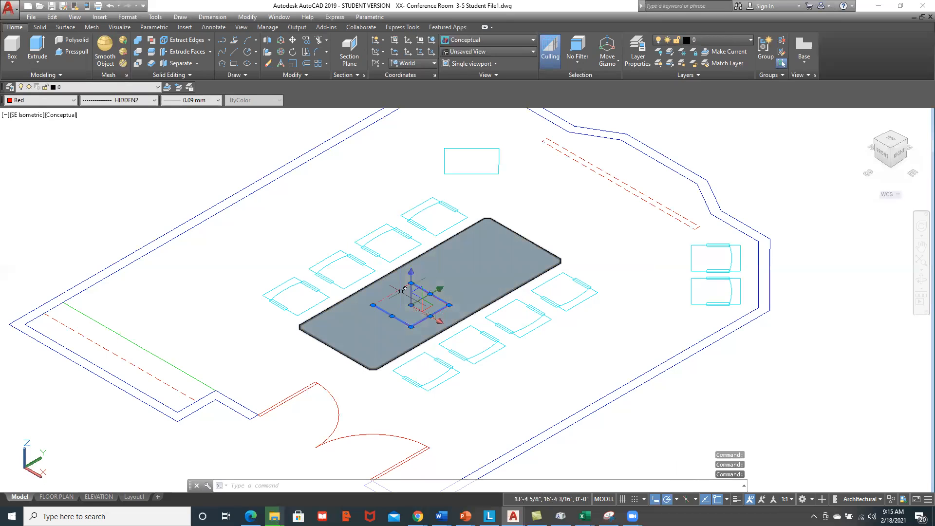
click(401, 290)
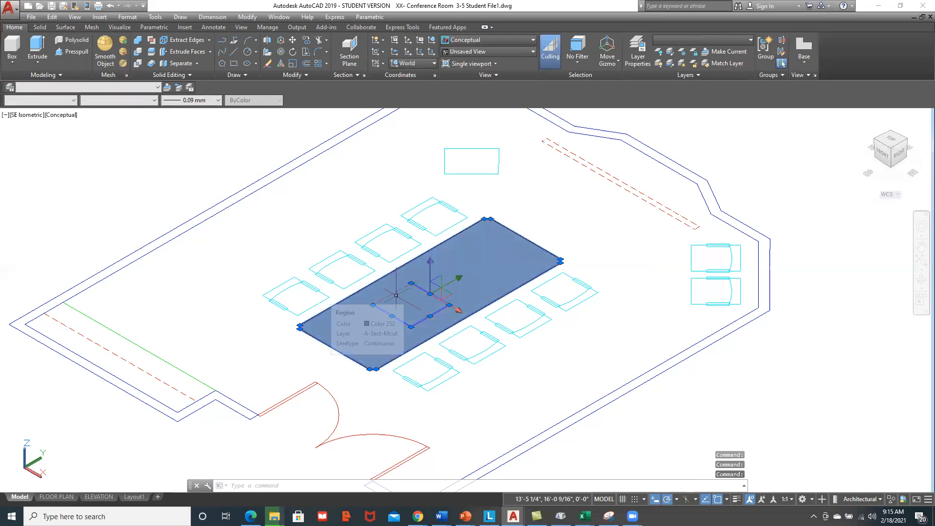
shift+click(399, 267)
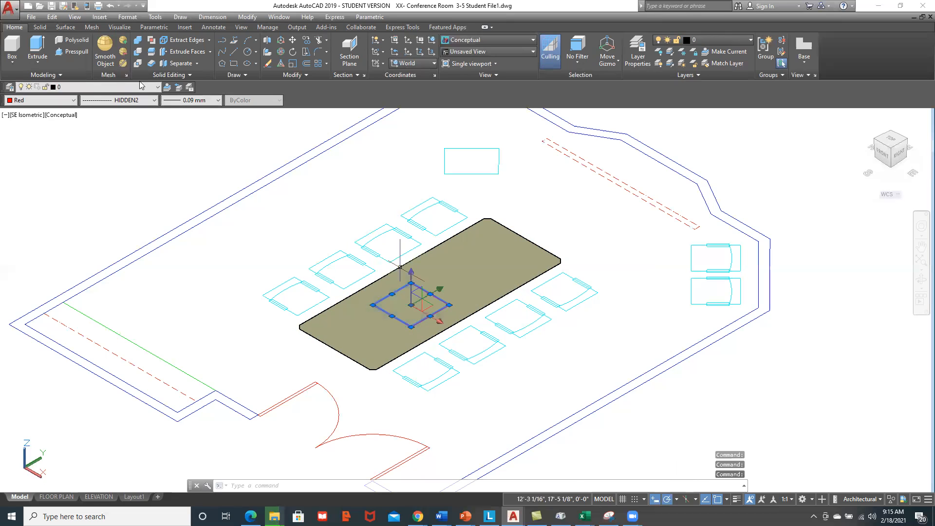
click(155, 87)
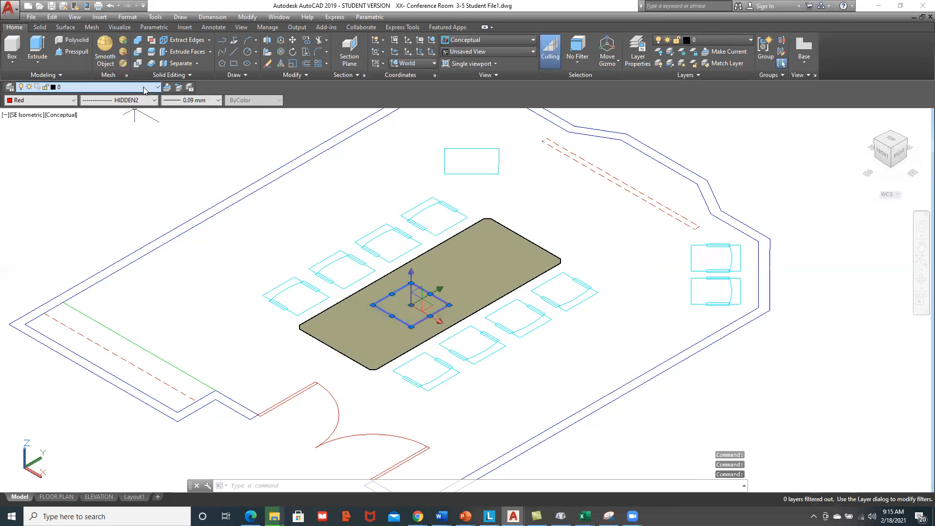
click(84, 120)
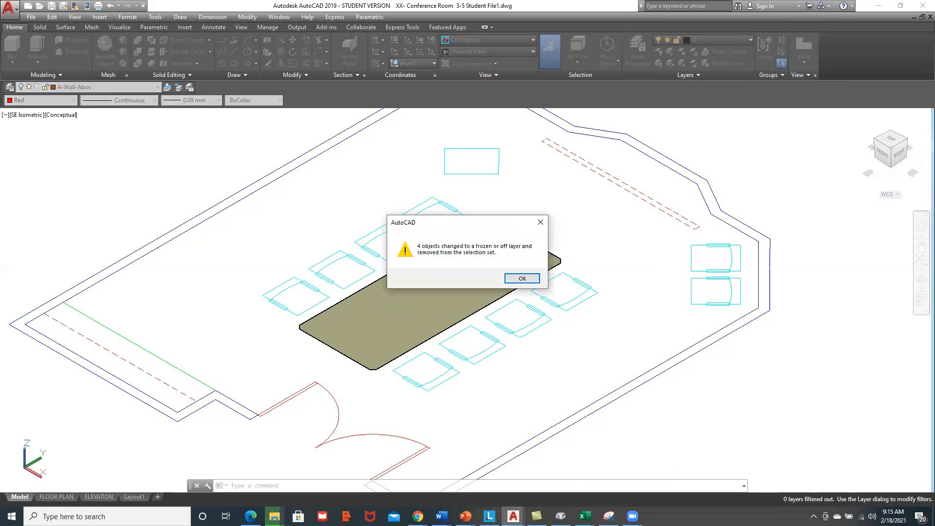
key(Return)
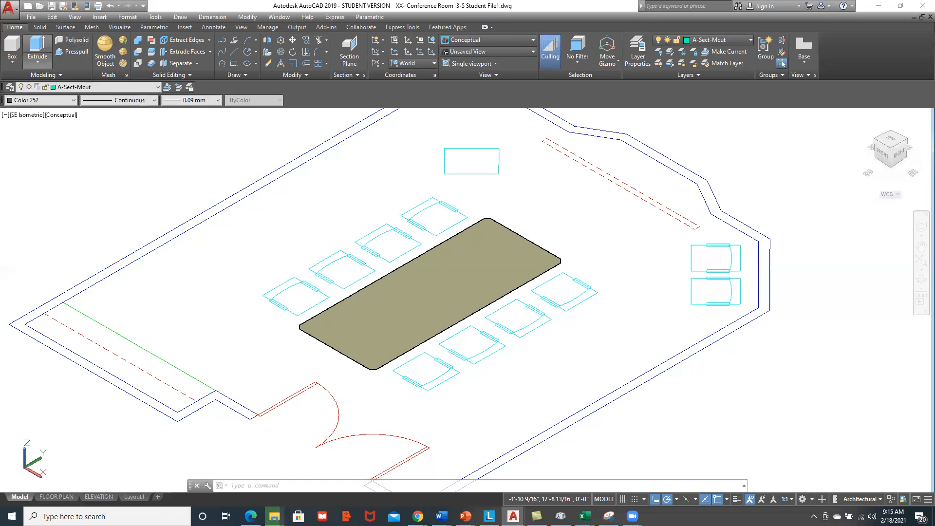
Extrude the conference table region to a thickness of 1".
click(38, 49)
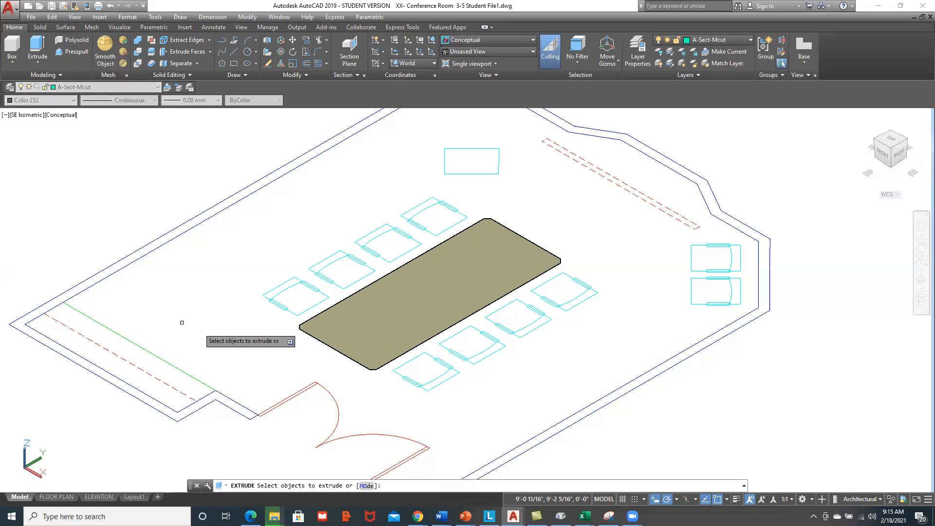
click(348, 309)
key(Return)
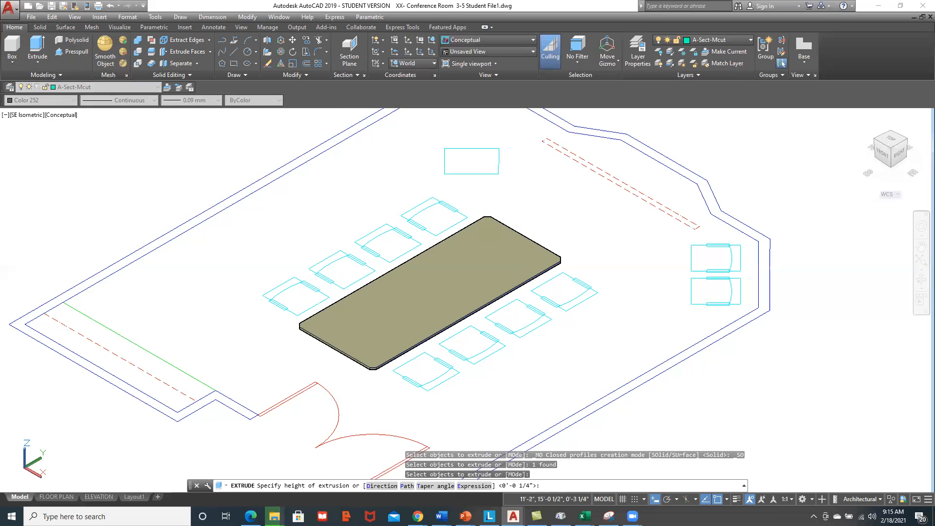
text(1)
key(Return)
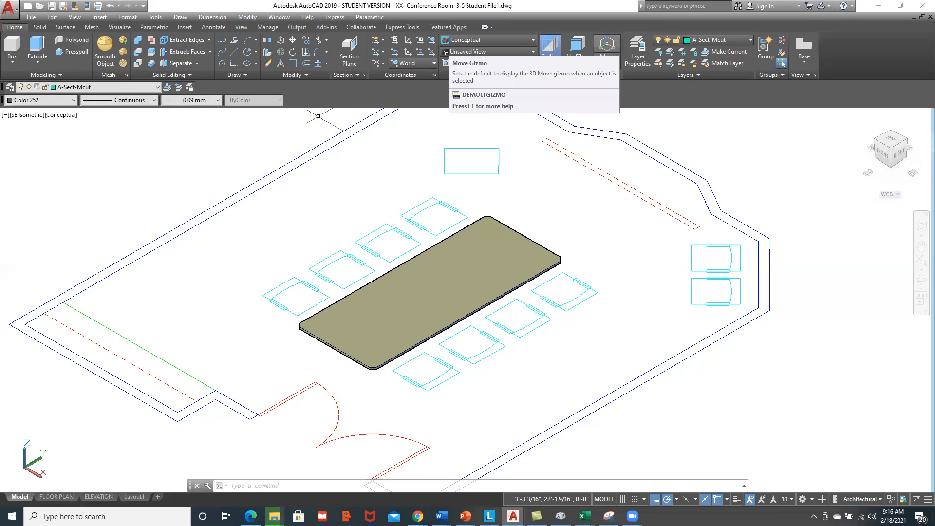
Move the conference tabletop 36" straight up along the Z axis.
click(487, 267)
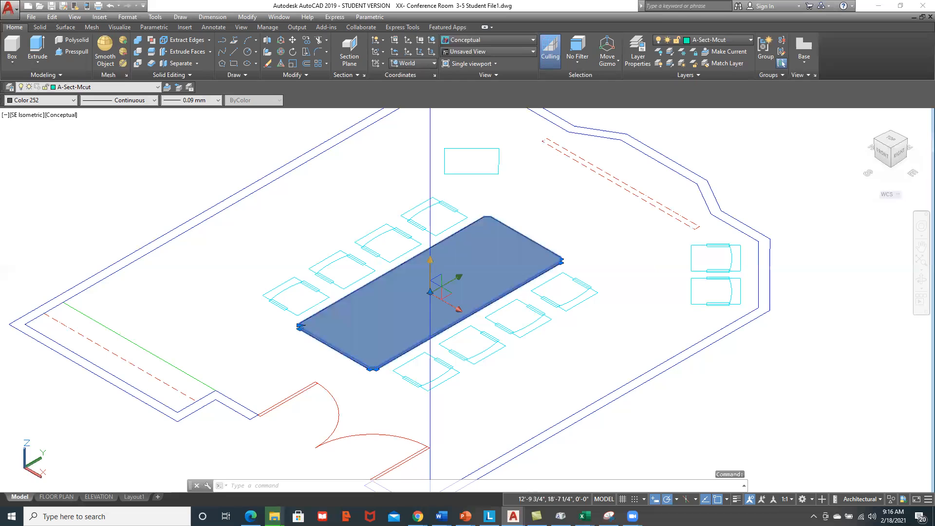
click(430, 267)
text(36)
key(Return)
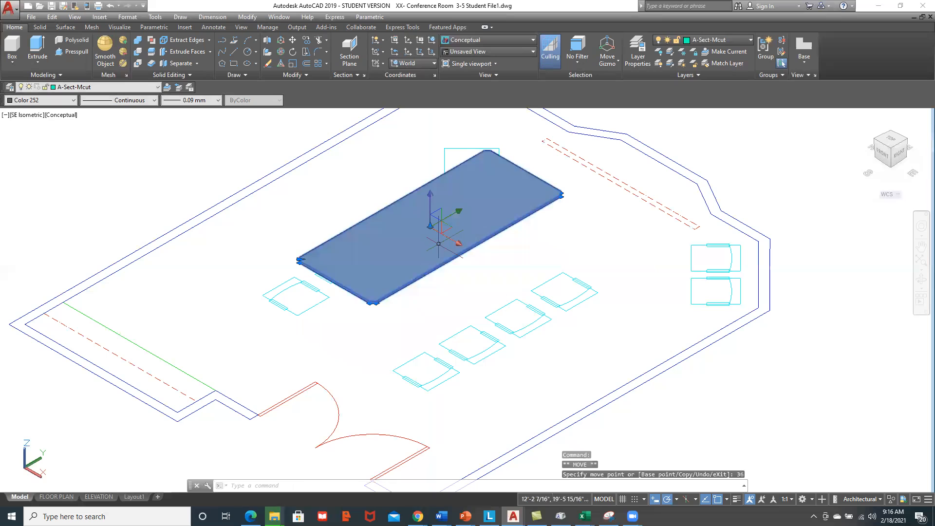
key(Escape)
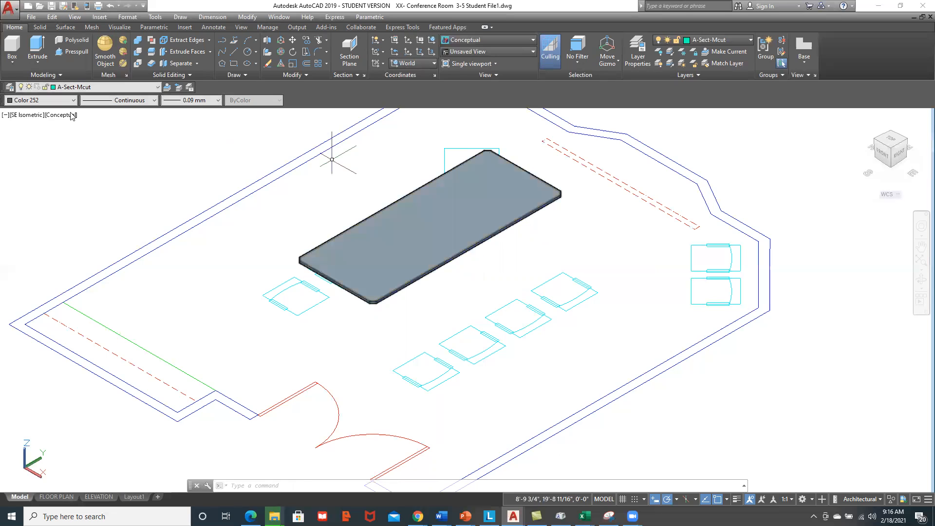
Switch the model to the Top view and display it in the 2D Wireframe visual style.
click(27, 115)
click(50, 139)
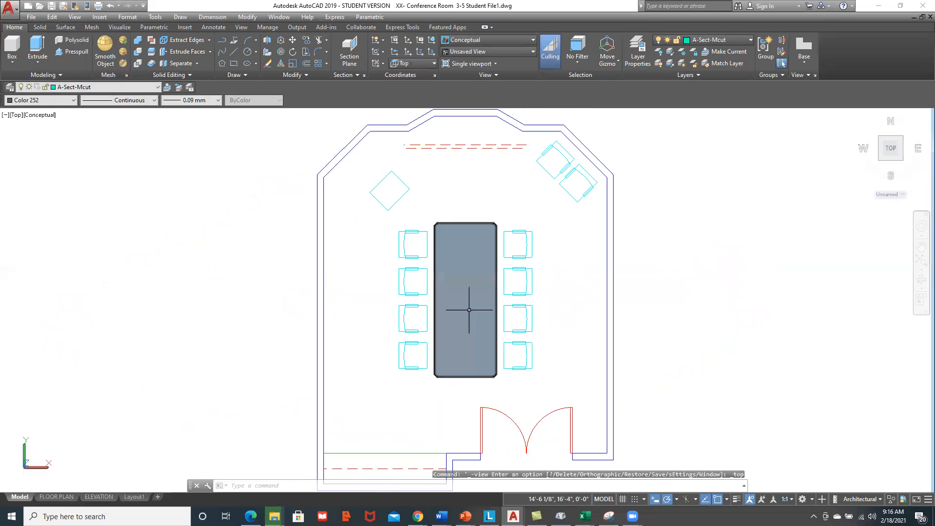
click(50, 118)
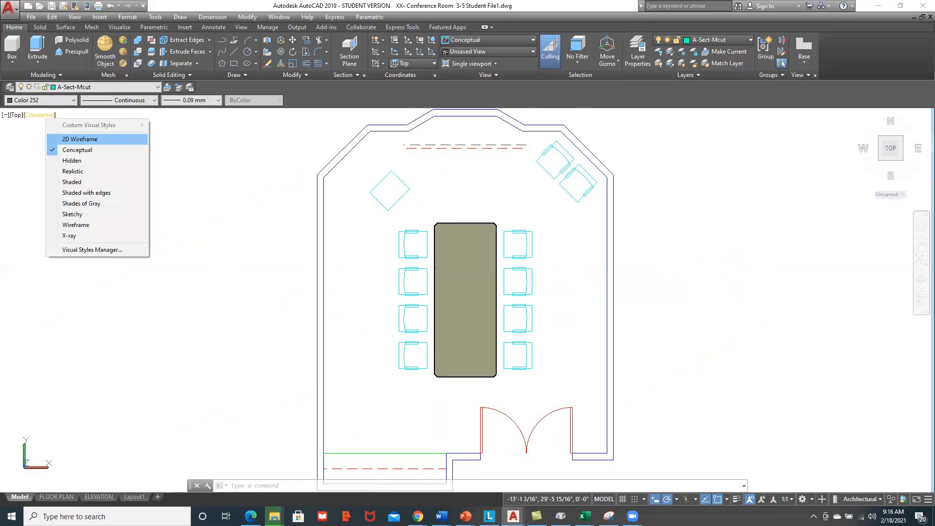
key(Escape)
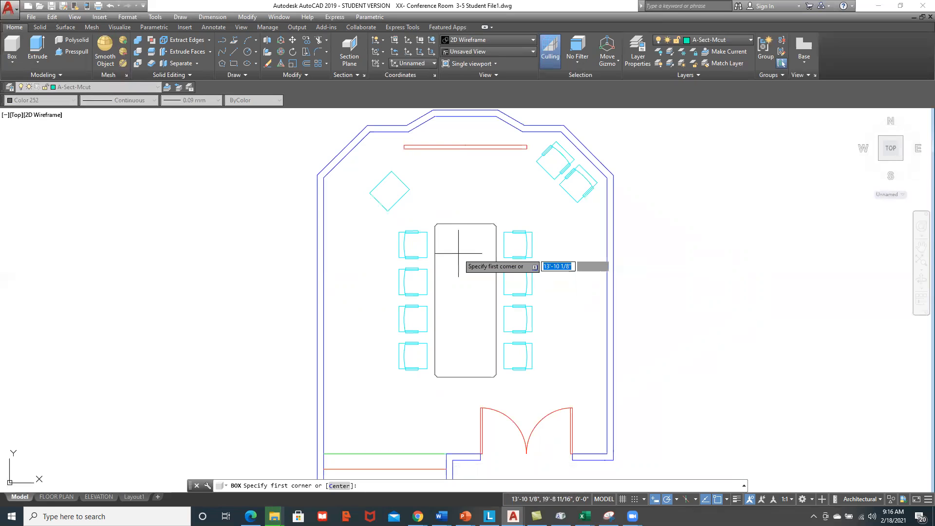
click(458, 253)
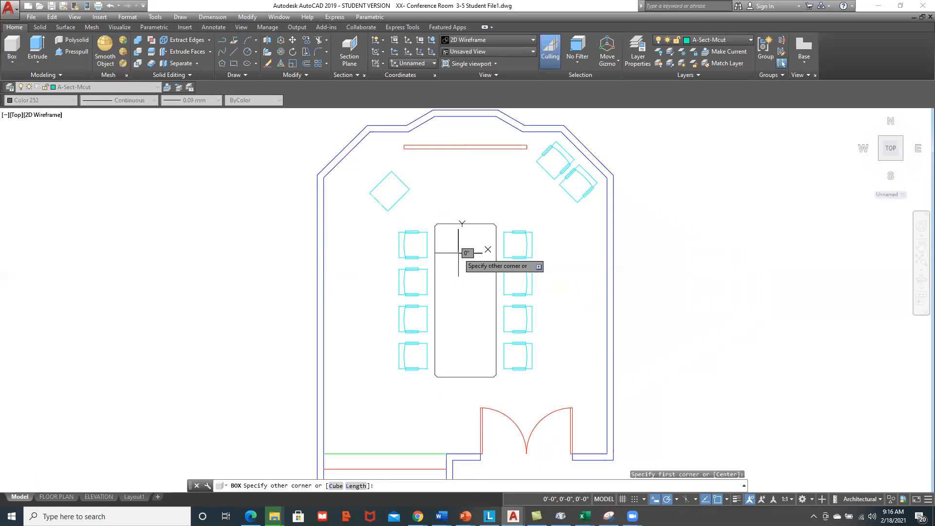
click(478, 353)
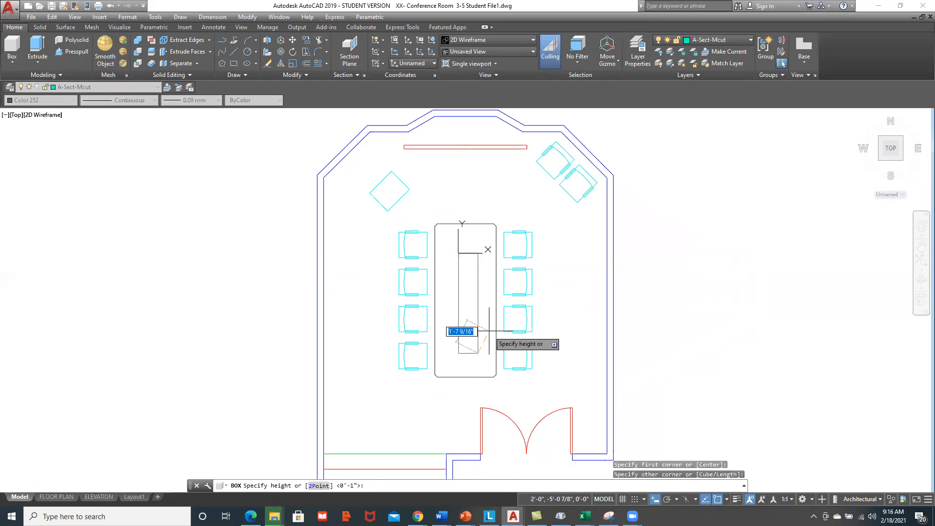
key(Escape)
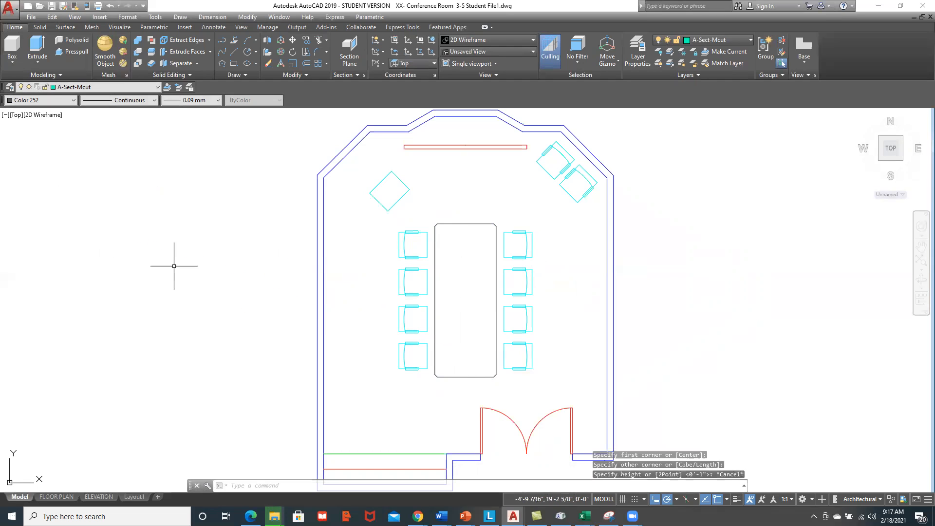
click(16, 115)
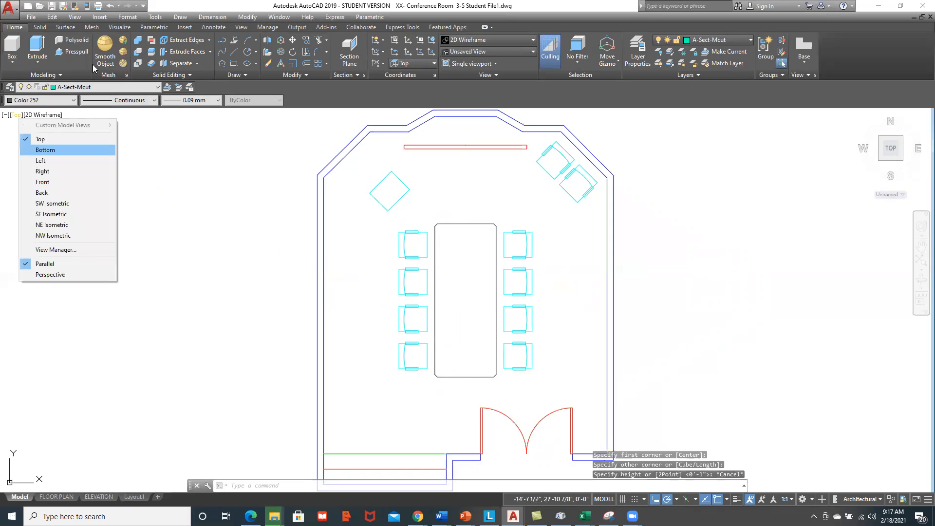
key(Escape)
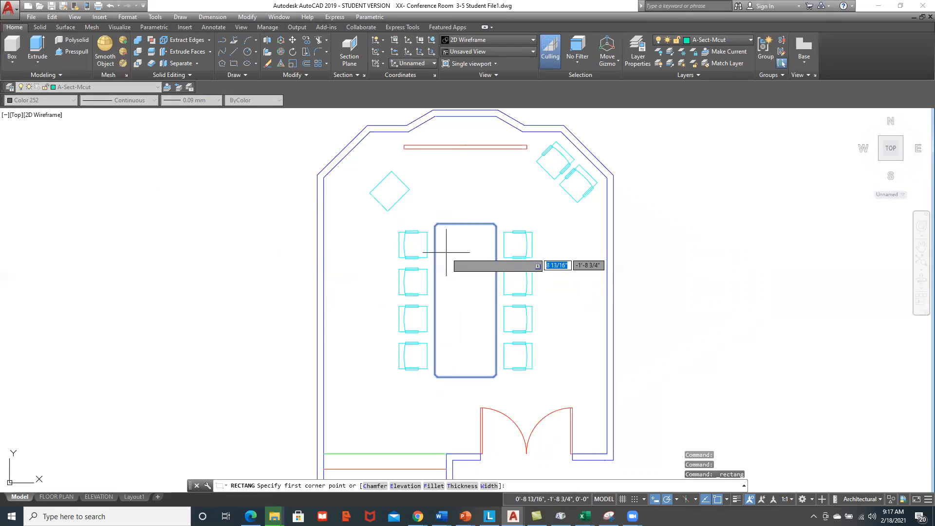
Try a rectangular base outline inside the conference tabletop, narrow it from its long side, and erase it.
click(449, 251)
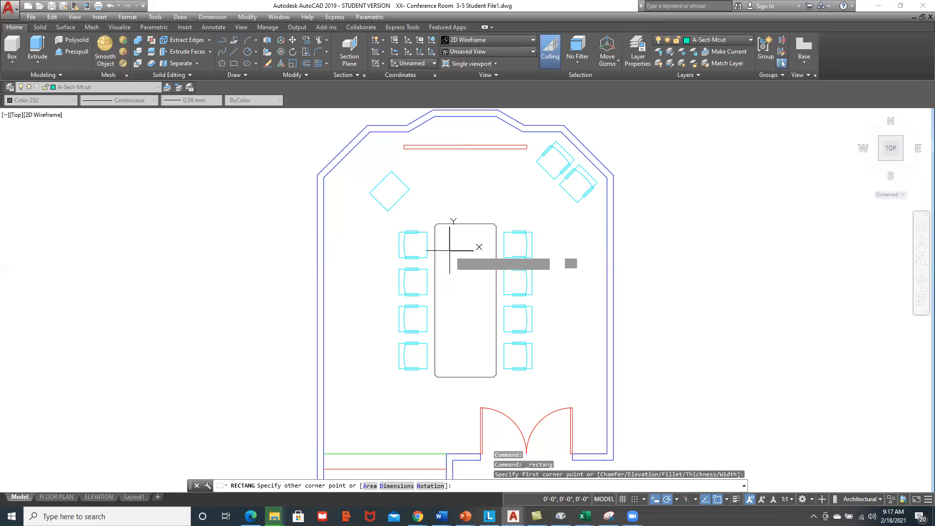
click(484, 359)
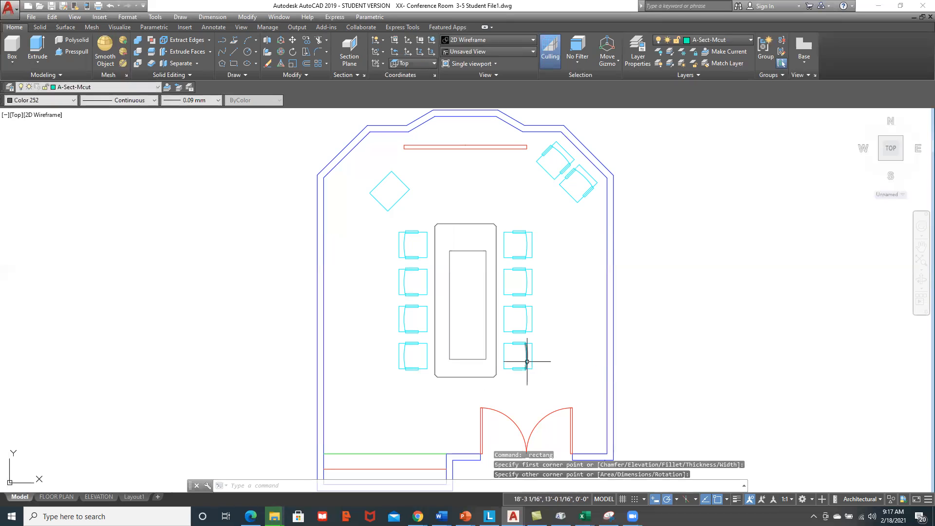
scroll(453, 290, up, 4)
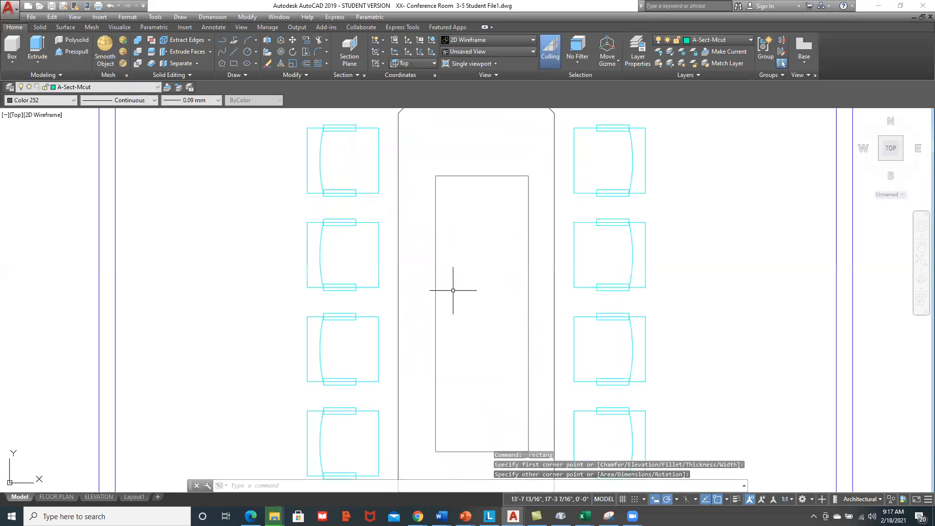
click(529, 230)
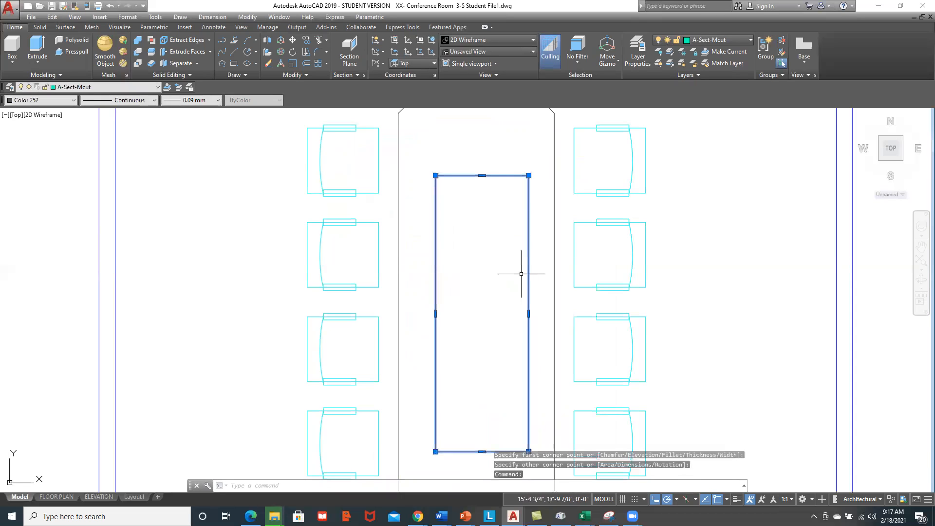
click(529, 313)
click(514, 313)
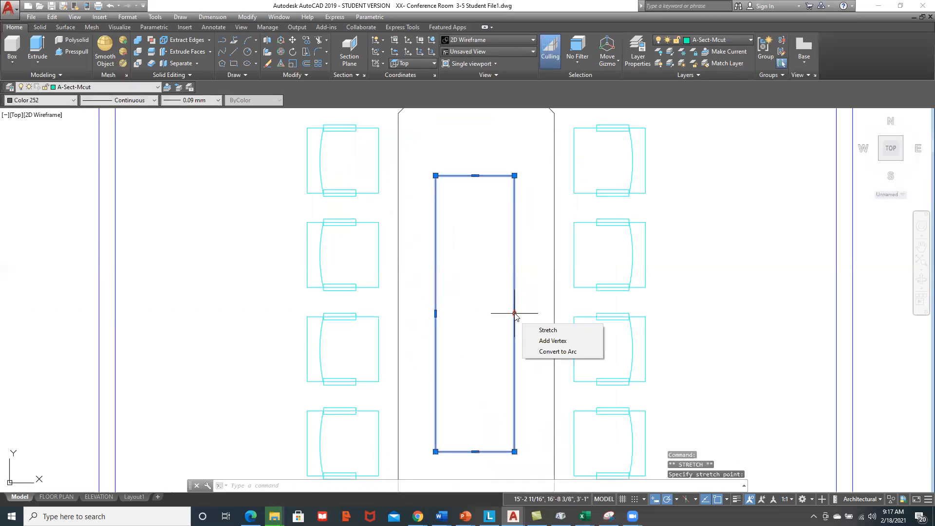
key(Delete)
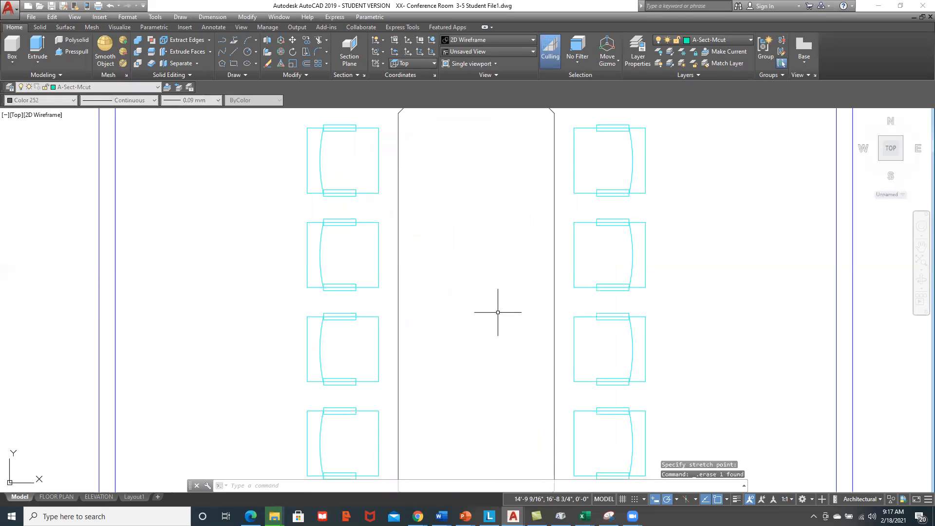
Draw a lengthwise guide line across the conference tabletop between the midpoints of its two short edges.
scroll(445, 272, down, 2)
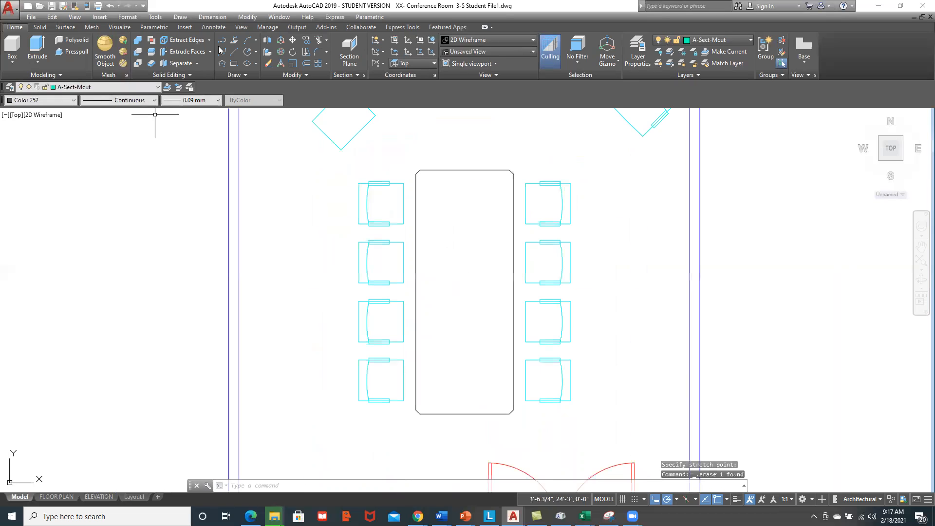
click(234, 52)
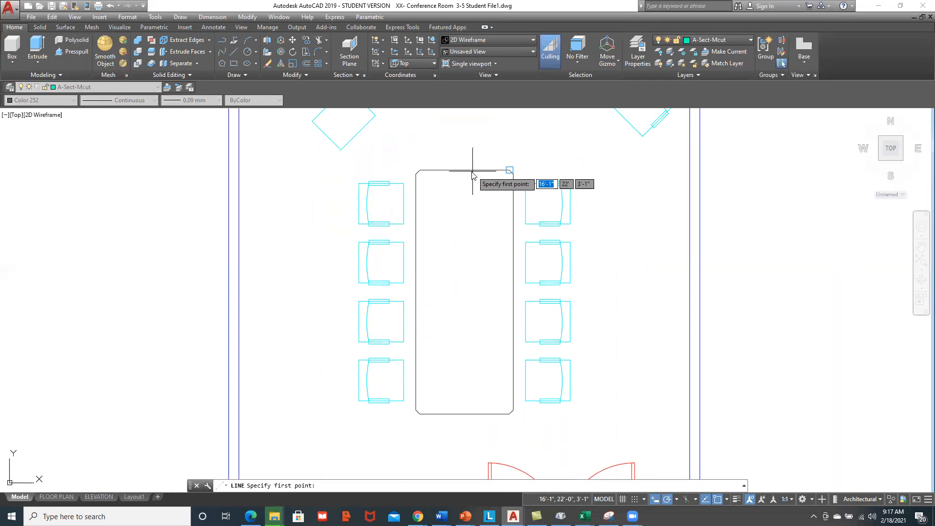
shift+right_click(473, 171)
click(502, 249)
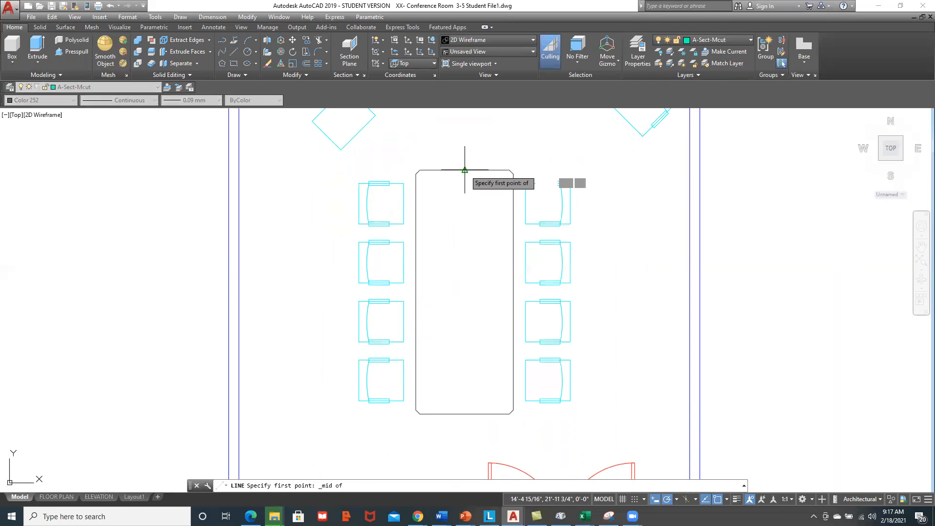
click(465, 170)
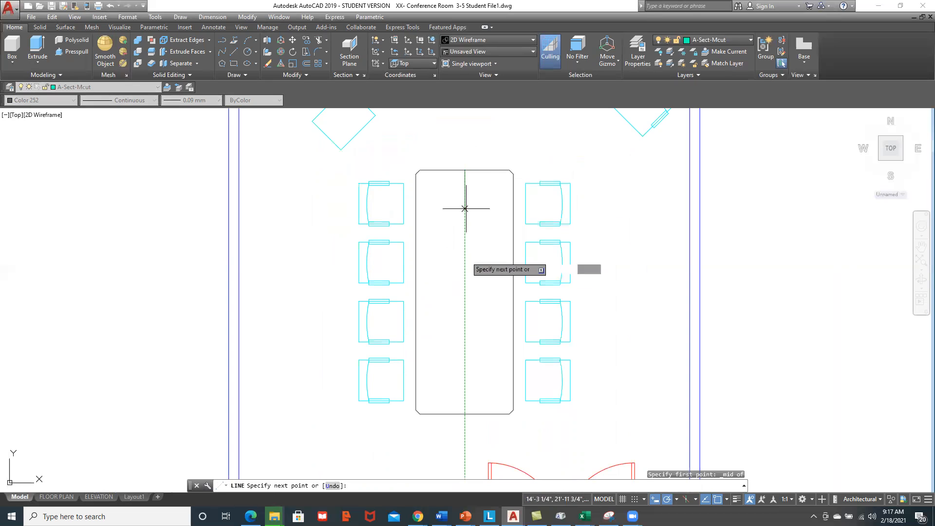
click(464, 414)
key(Escape)
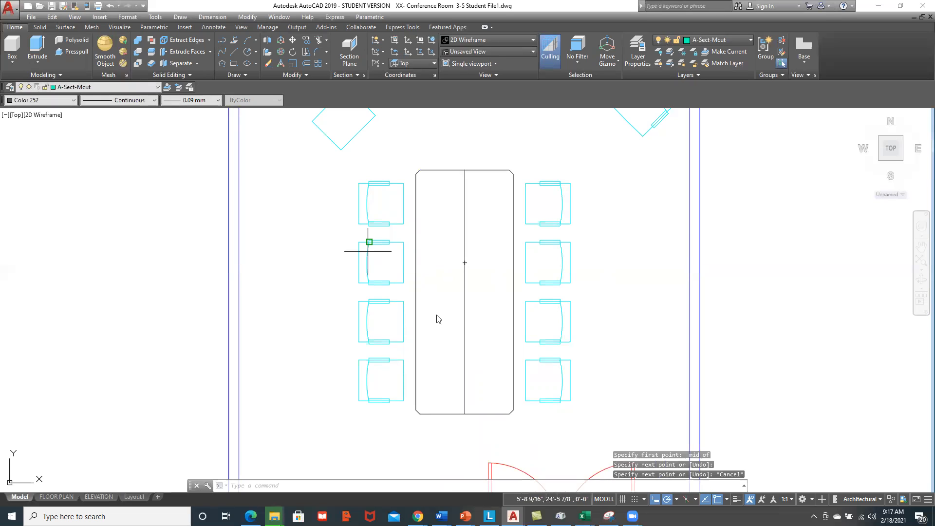
Draw a crosswise guide line over the conference tabletop between the midpoints of its two long edges.
shift+right_click(418, 295)
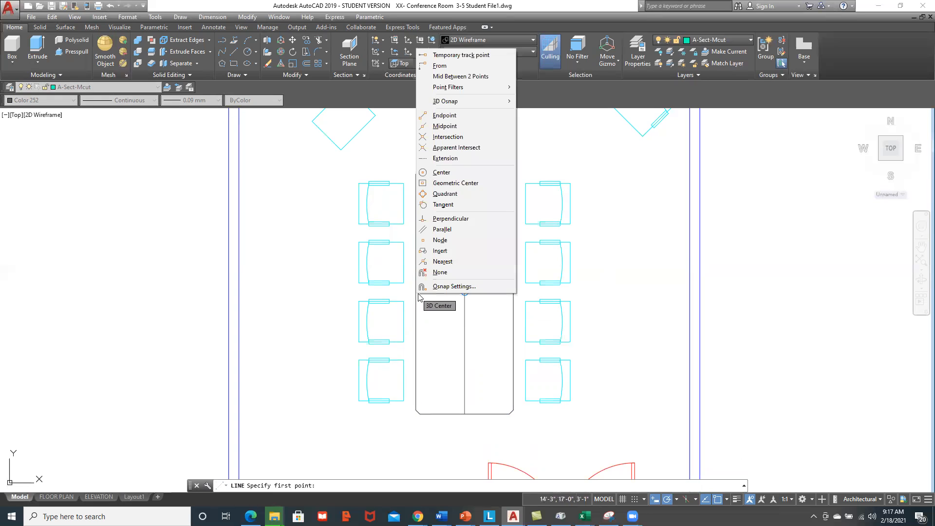
click(441, 126)
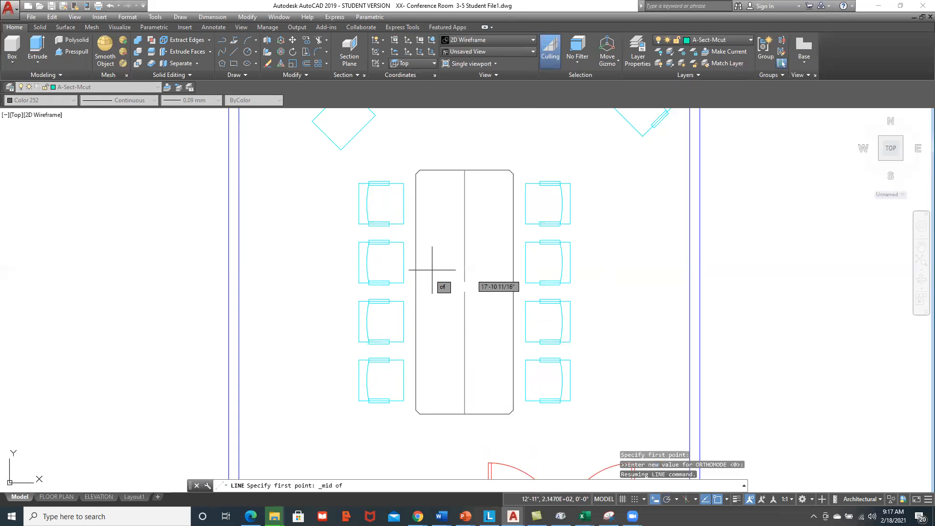
click(414, 298)
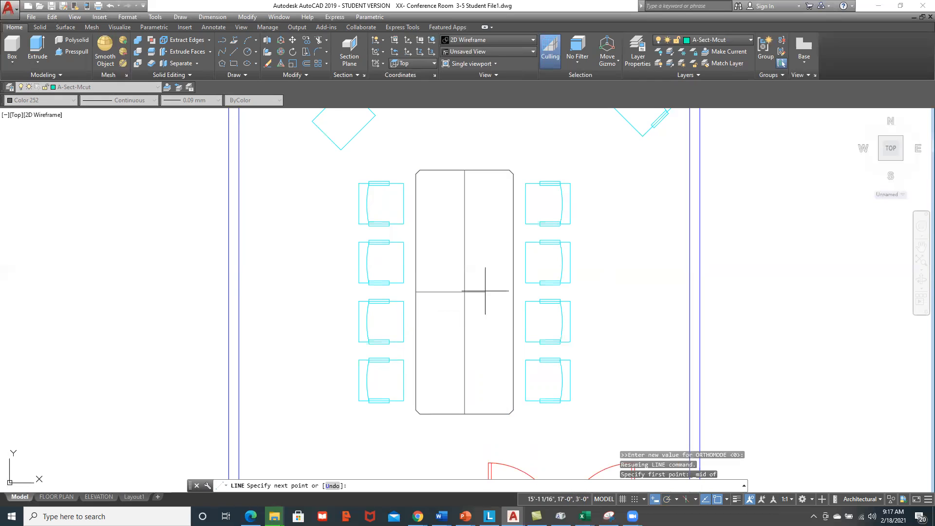
click(514, 292)
key(Escape)
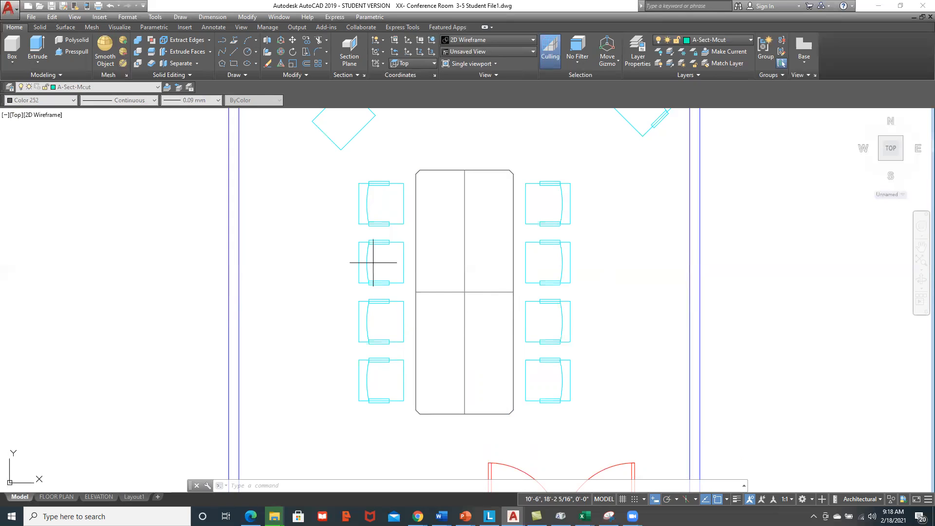
Draw a circle of about 10" radius centred where the tabletop's guide lines cross, and erase both guide lines.
click(465, 292)
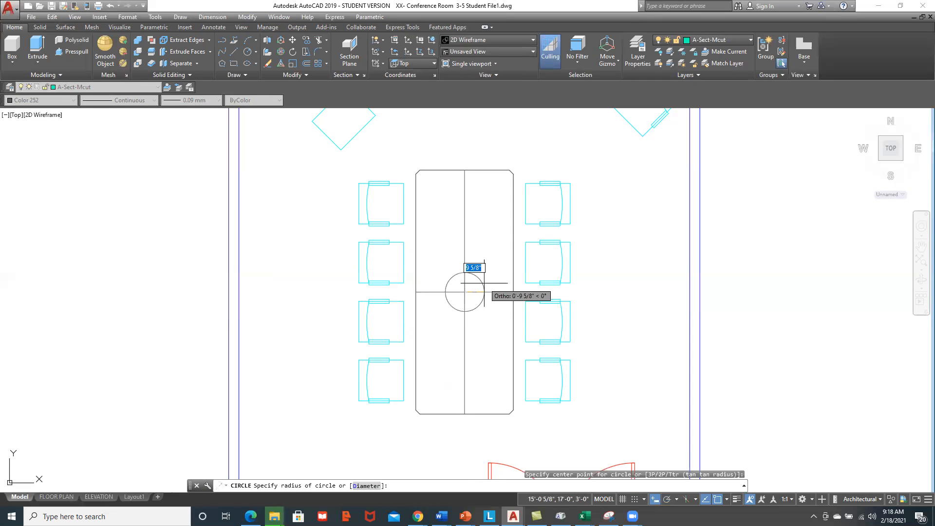
click(486, 288)
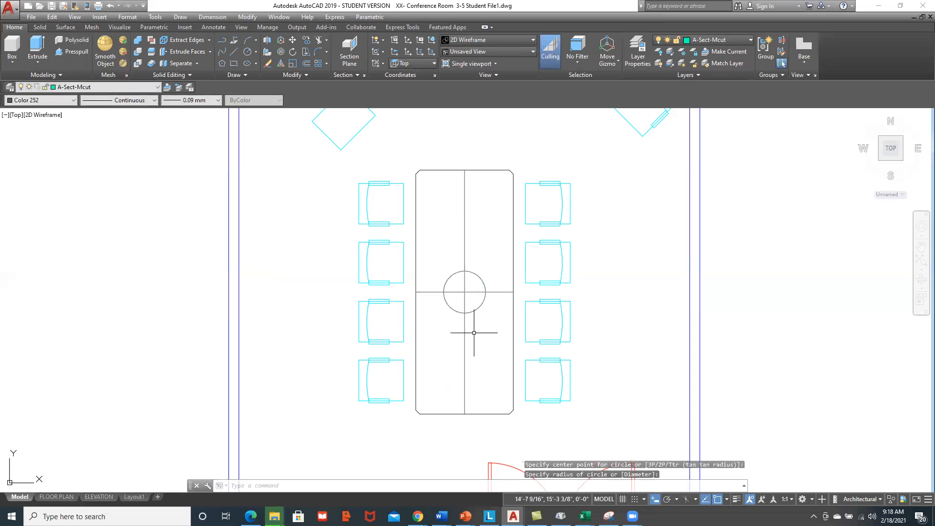
click(473, 292)
click(465, 243)
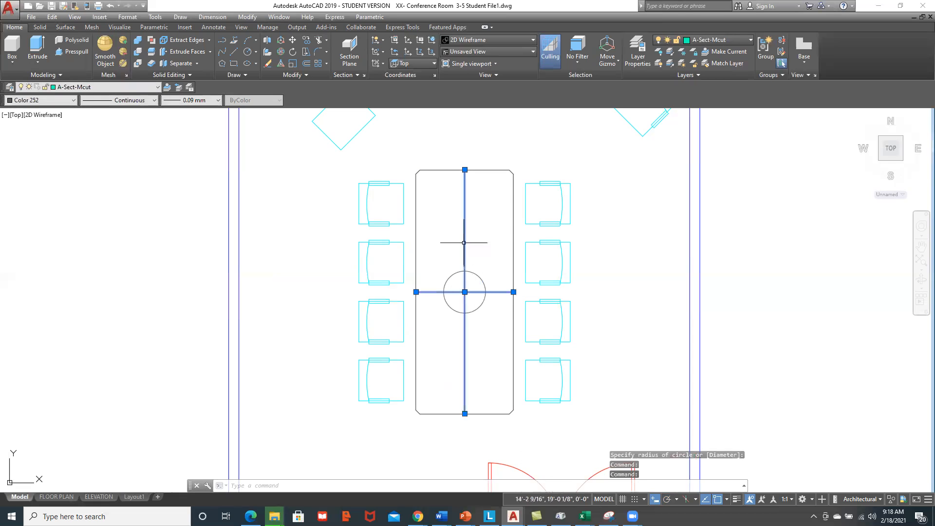
key(Delete)
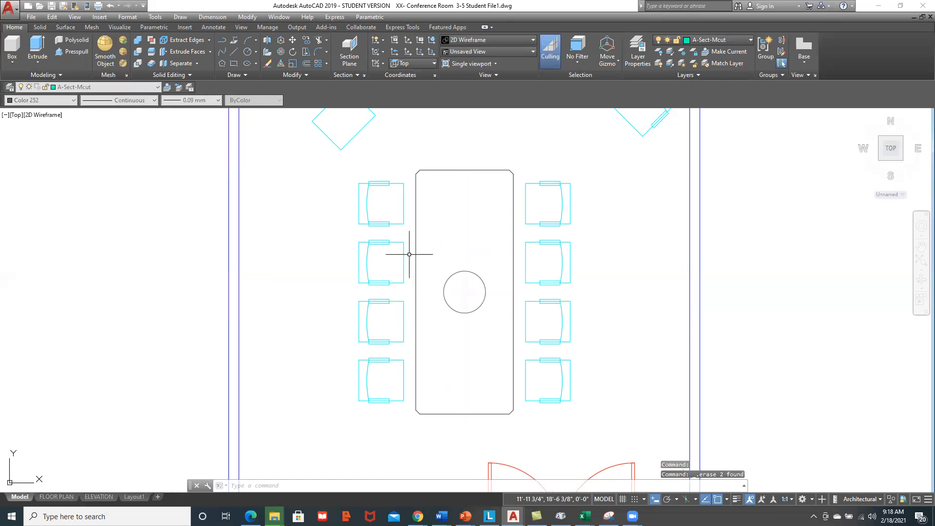
In the SE Isometric view, extrude the circle 36" downward from the tabletop to form the conference table's base.
click(16, 115)
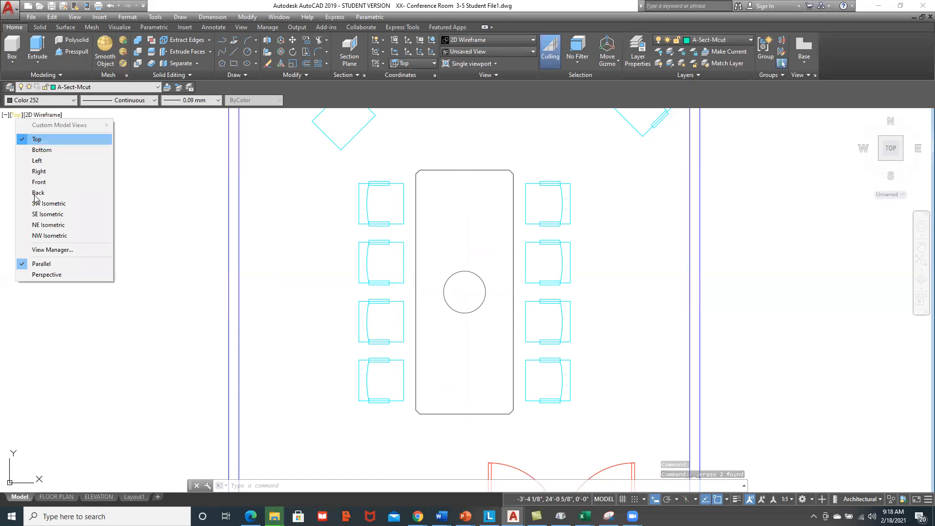
click(47, 214)
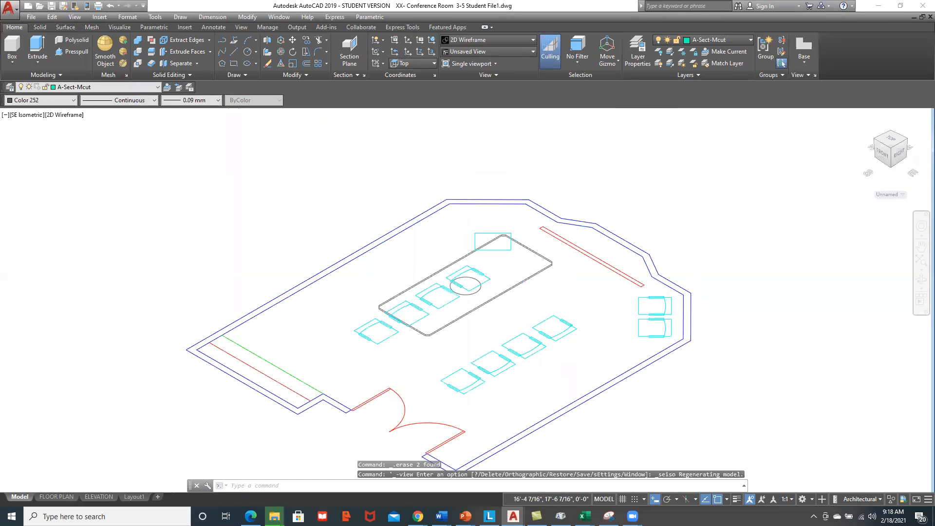
scroll(483, 370, up, 4)
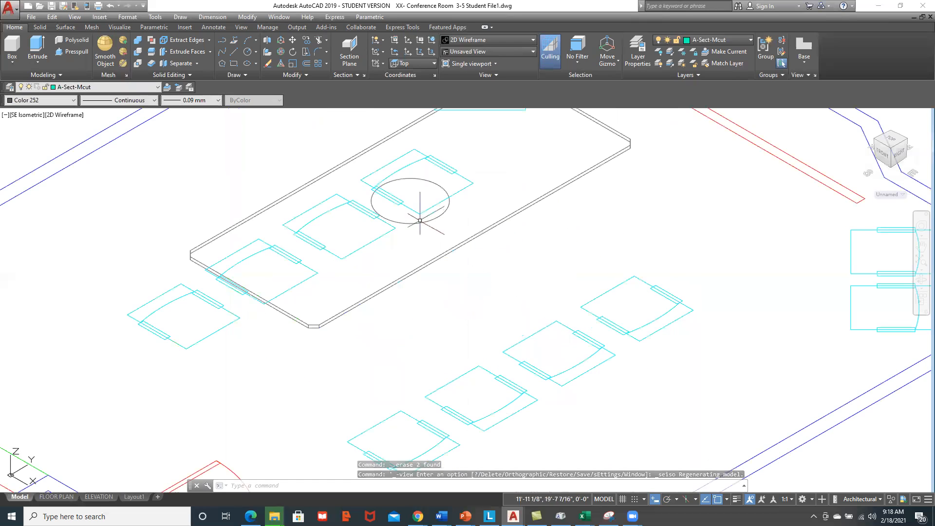
click(36, 52)
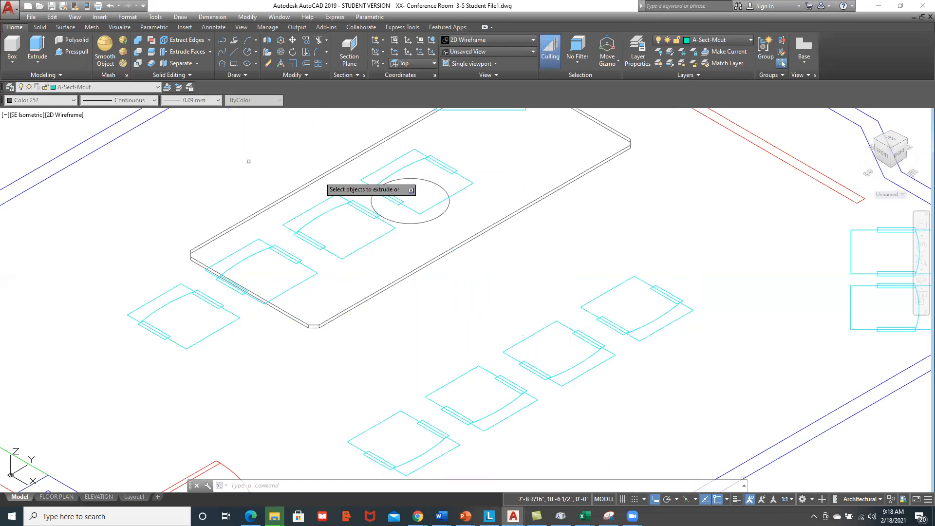
click(433, 220)
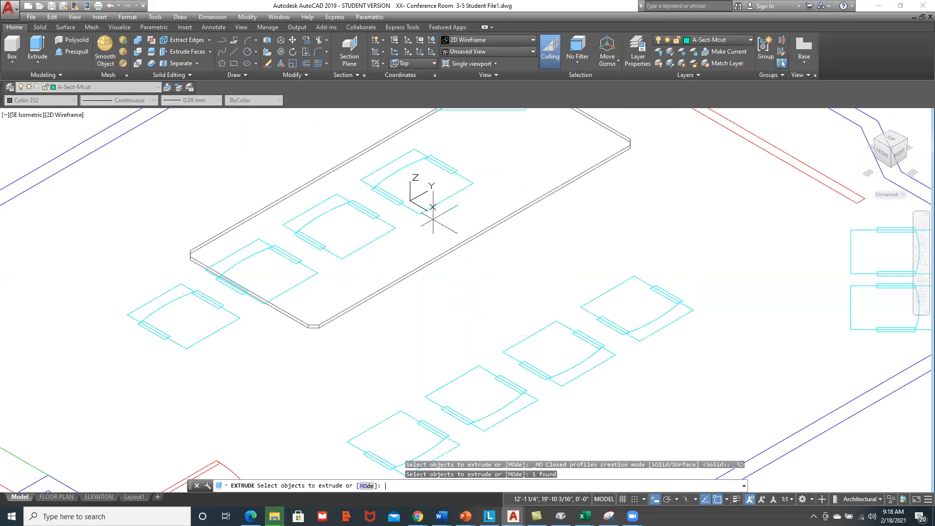
key(Return)
text(36)
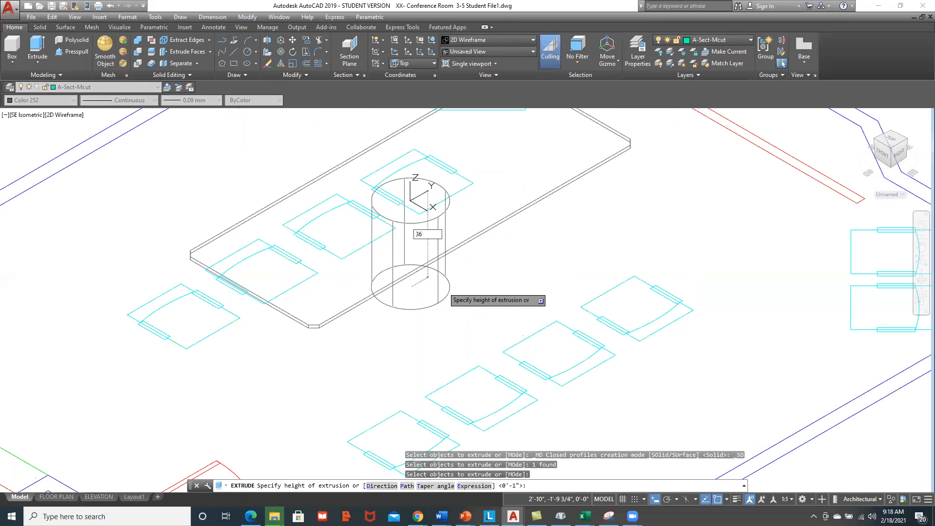
key(Return)
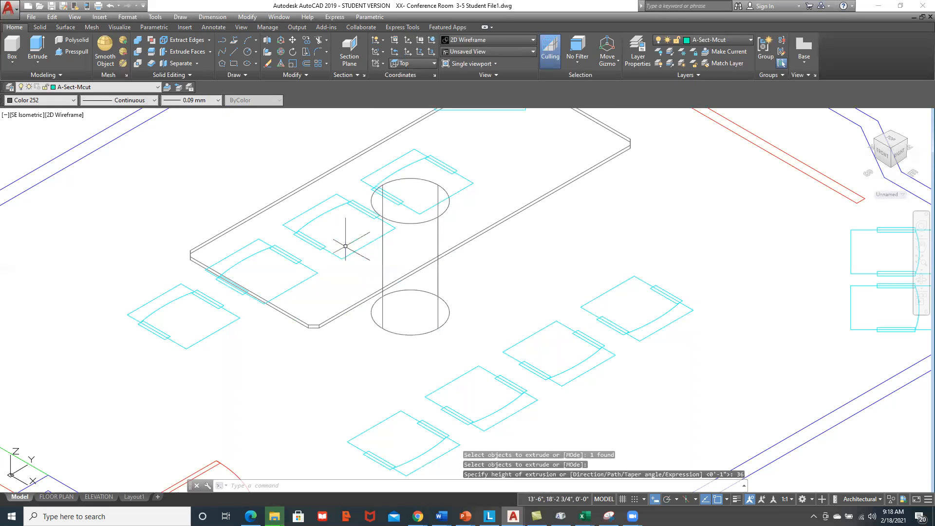
Display the 3D model in the Conceptual visual style.
click(64, 115)
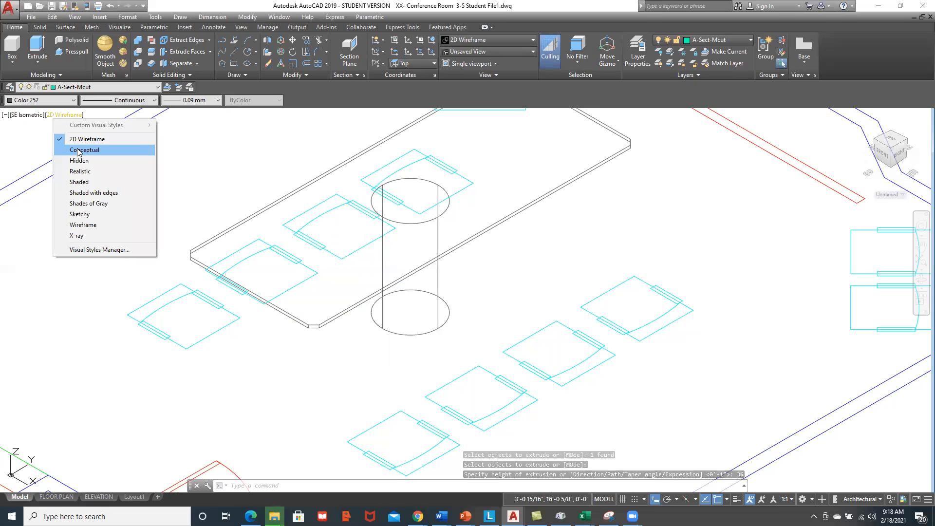
click(77, 149)
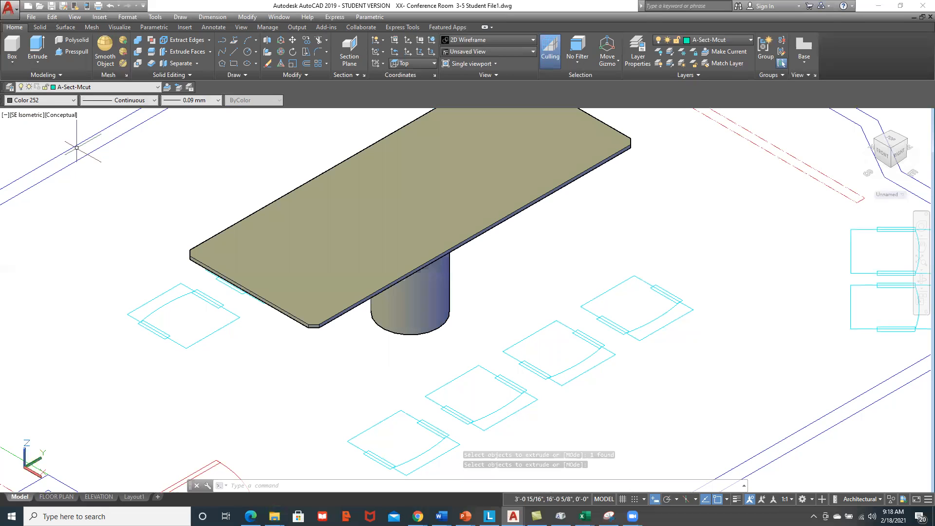
scroll(92, 212, down, 2)
middle_drag(469, 336, 484, 413)
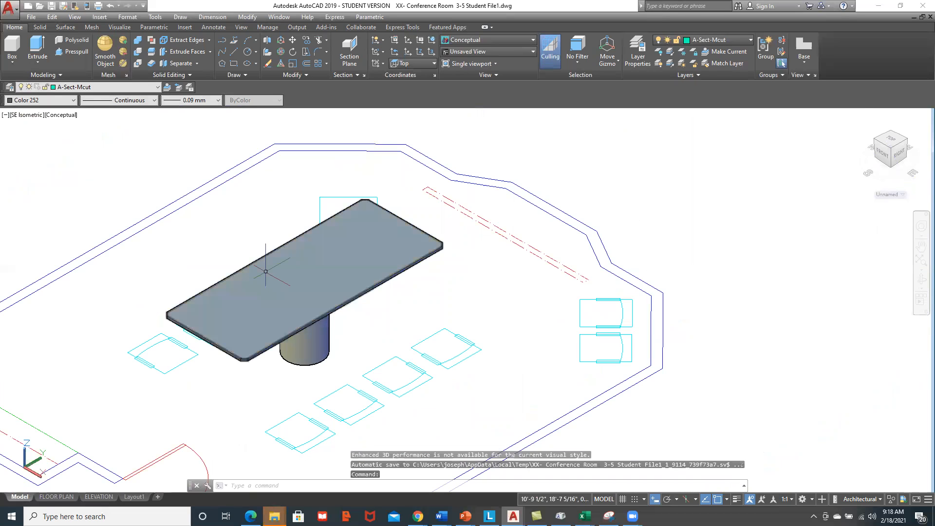
key(Escape)
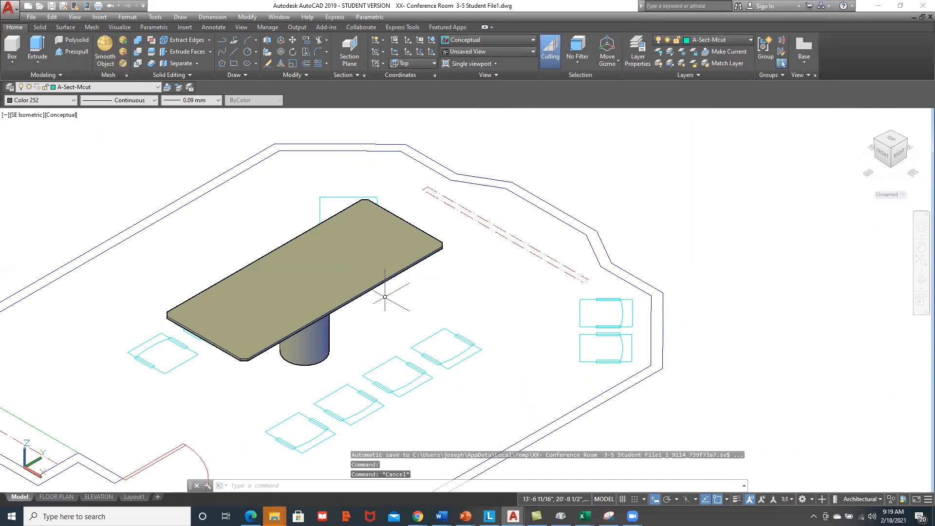
middle_drag(385, 297, 539, 301)
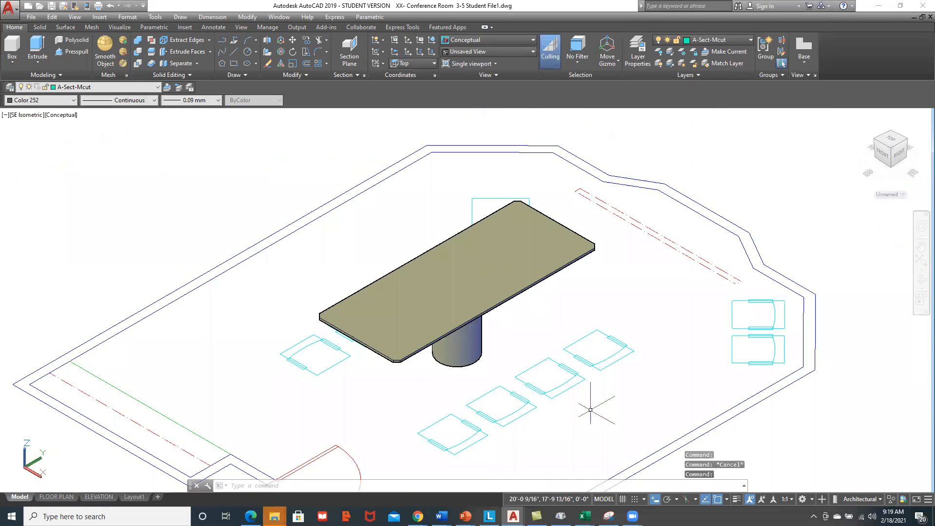
Make layer 0 current using the backrest arc of the uncovered chair beside the tabletop's near short end.
scroll(590, 409, up, 5)
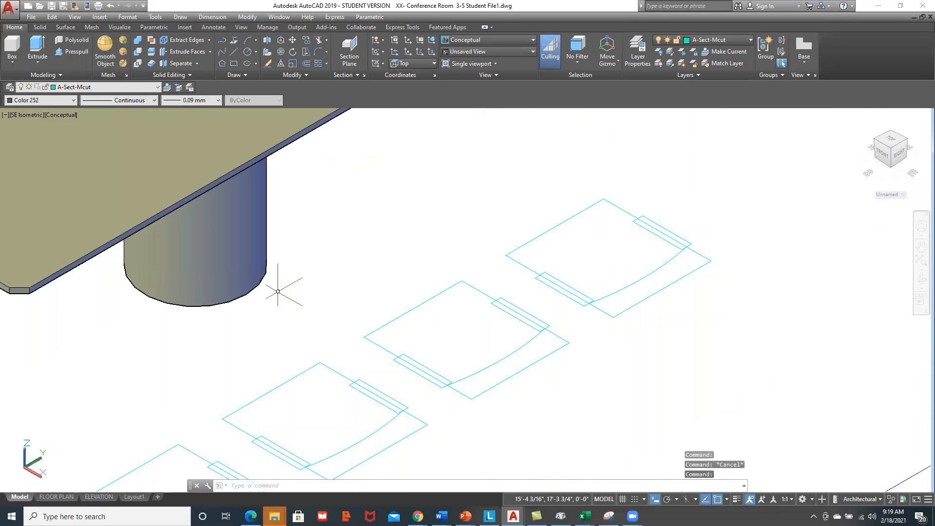
middle_drag(278, 291, 778, 429)
middle_drag(142, 322, 239, 188)
scroll(364, 320, up, 2)
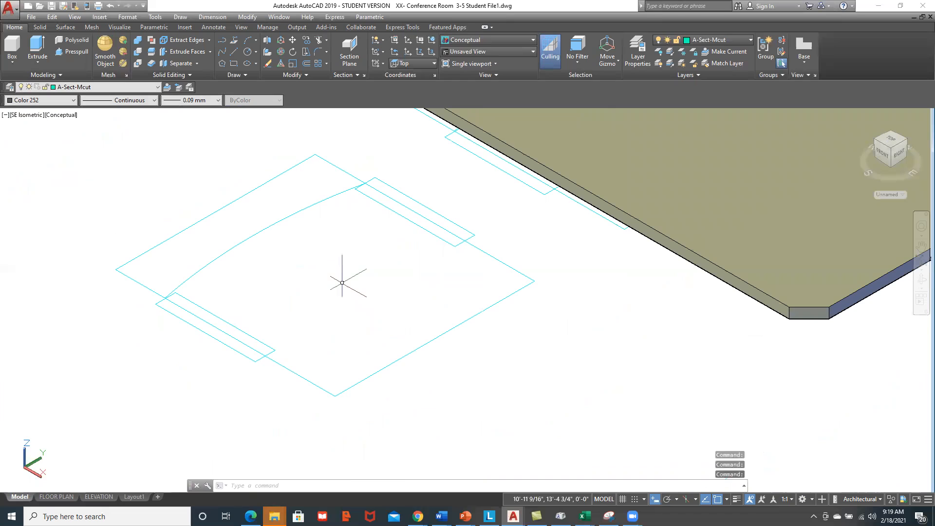
middle_drag(289, 240, 242, 277)
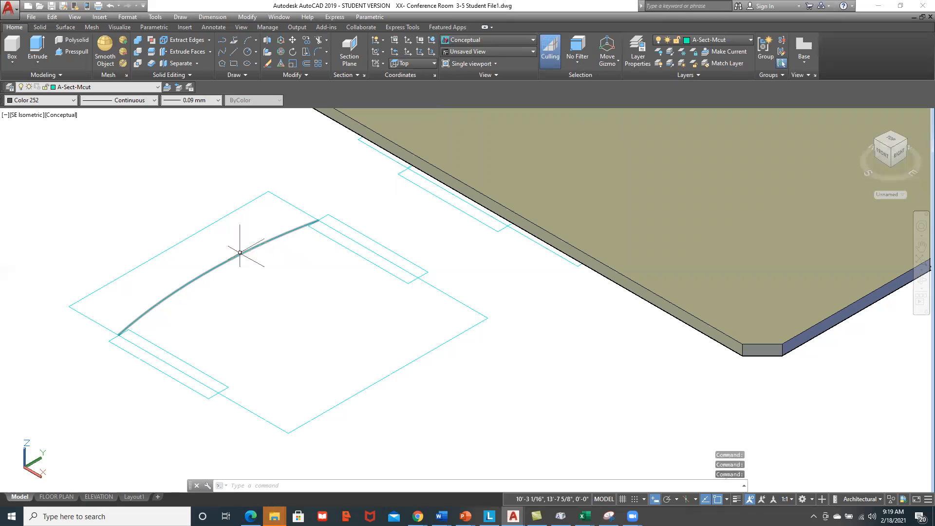
click(239, 255)
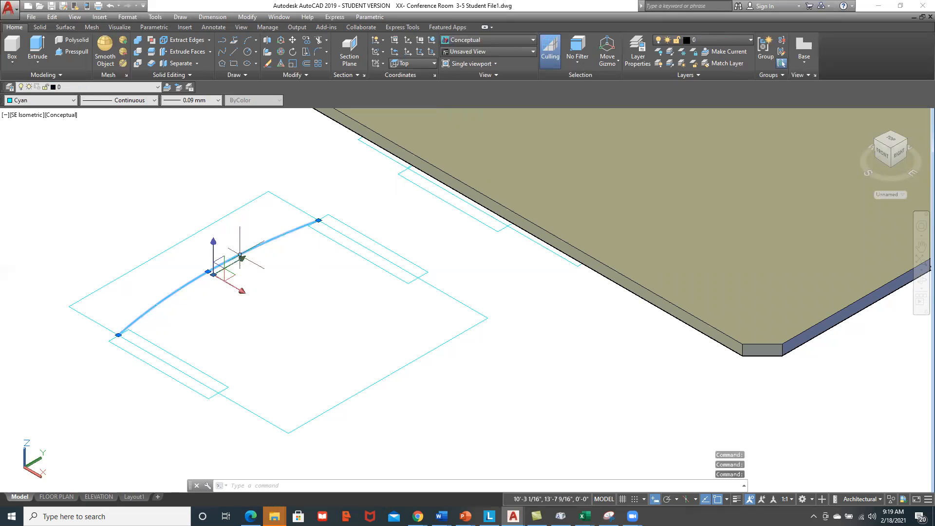
click(167, 88)
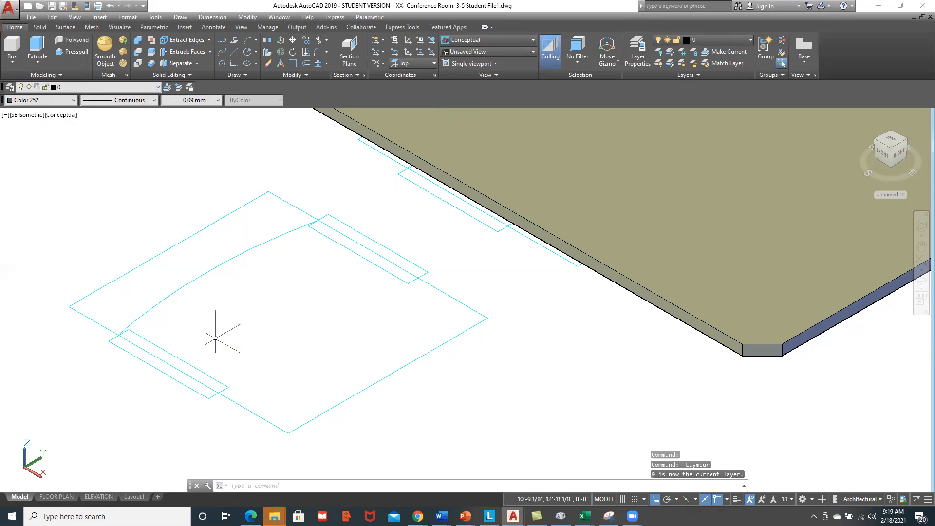
key(Escape)
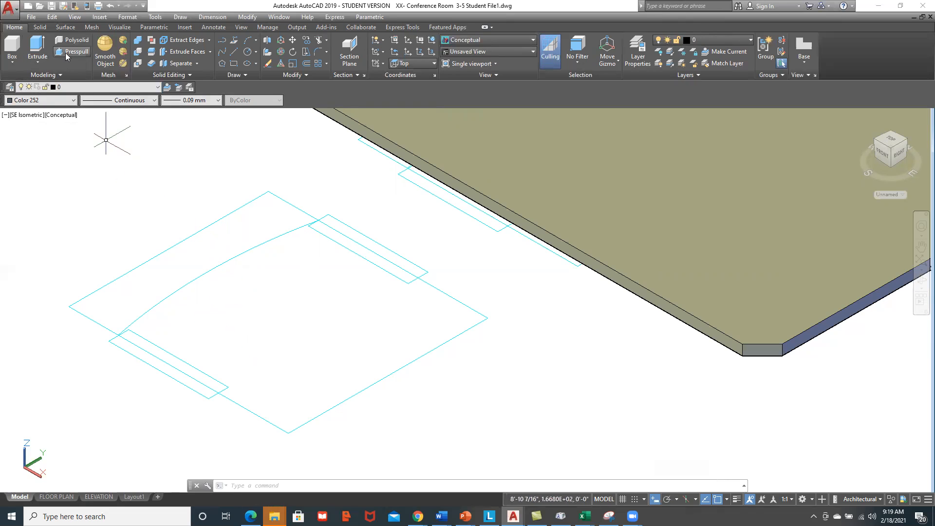
click(192, 257)
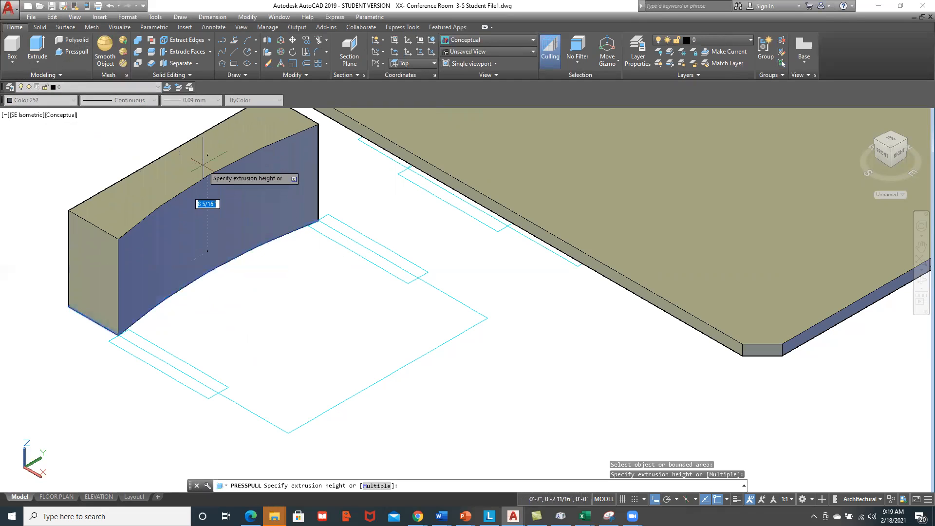
key(Escape)
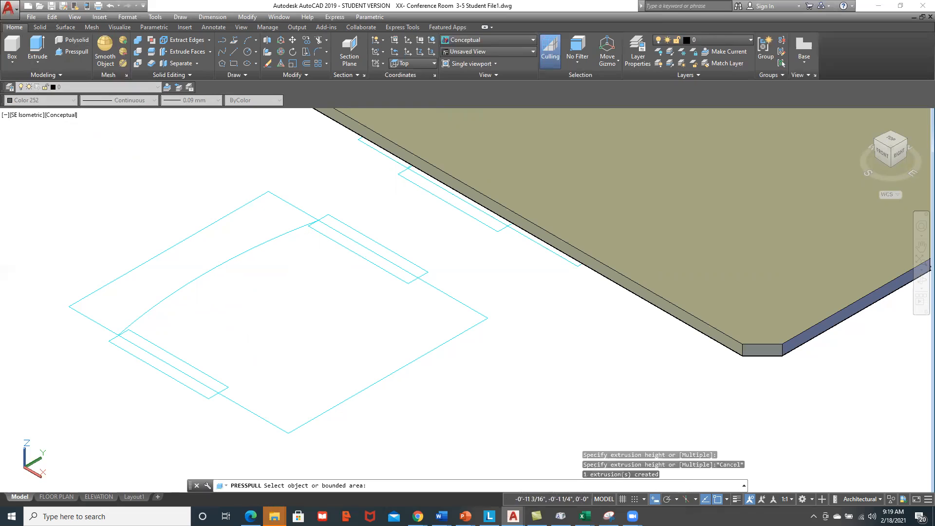
key(Return)
Set the current object color to ByLayer.
click(74, 100)
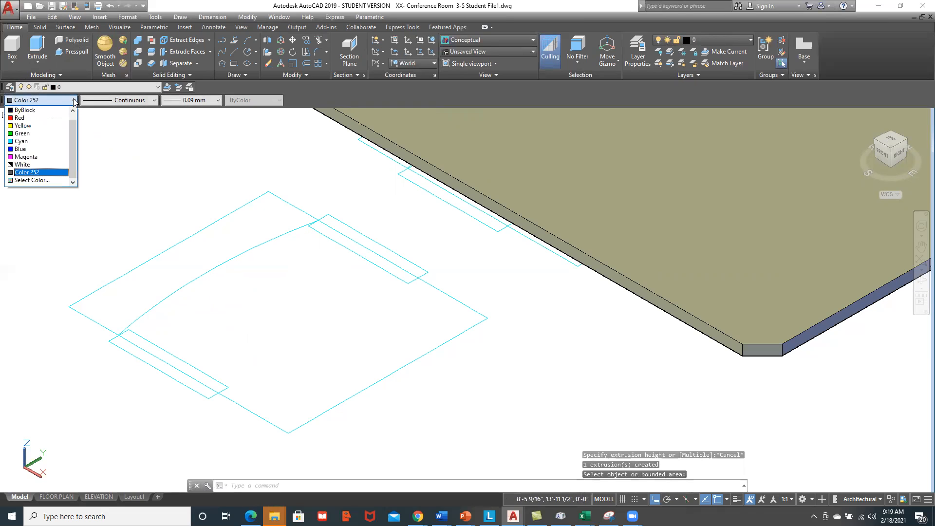
click(73, 111)
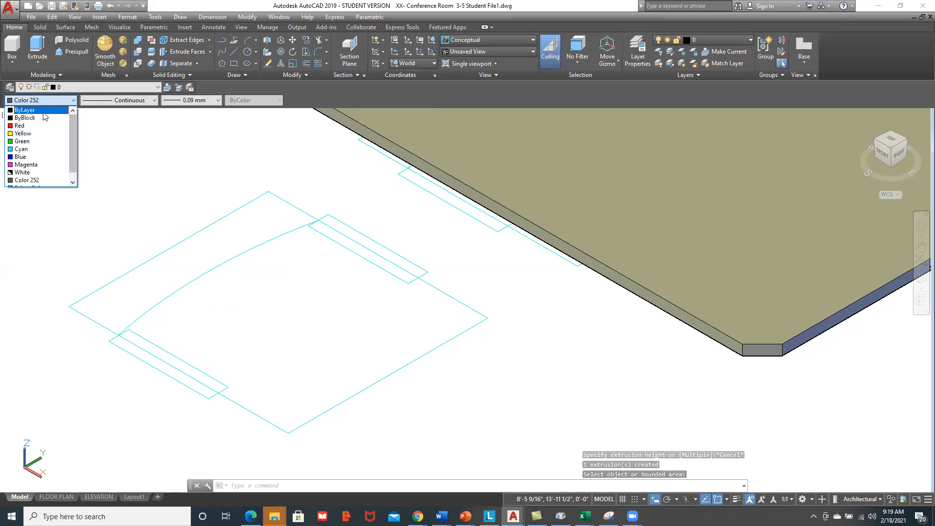
click(29, 111)
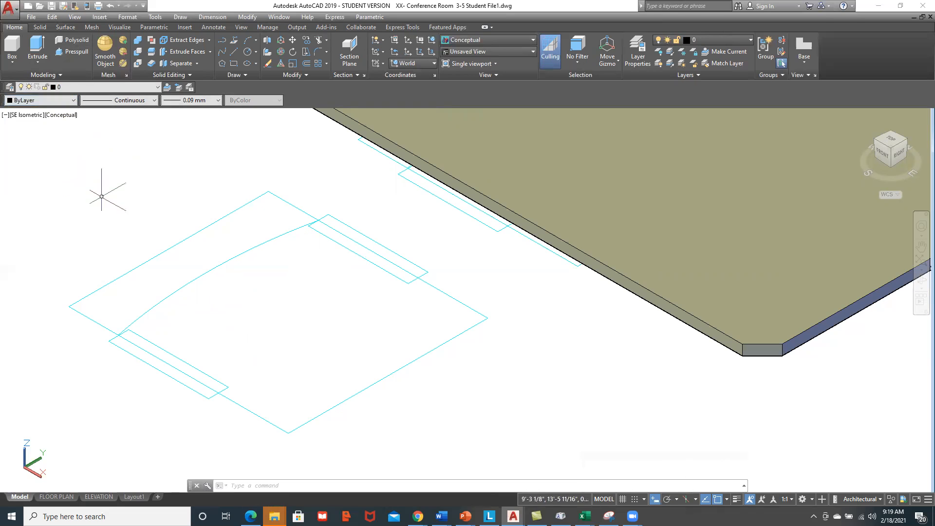
click(52, 88)
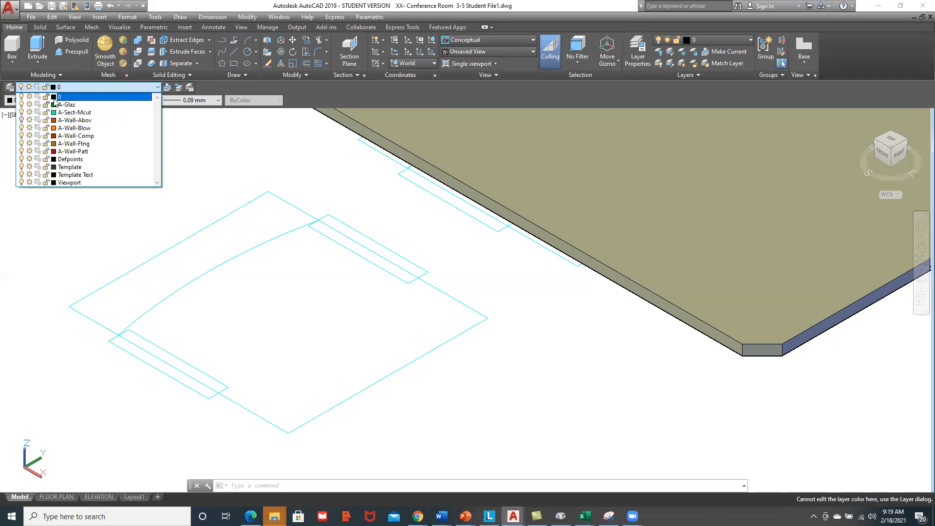
key(Escape)
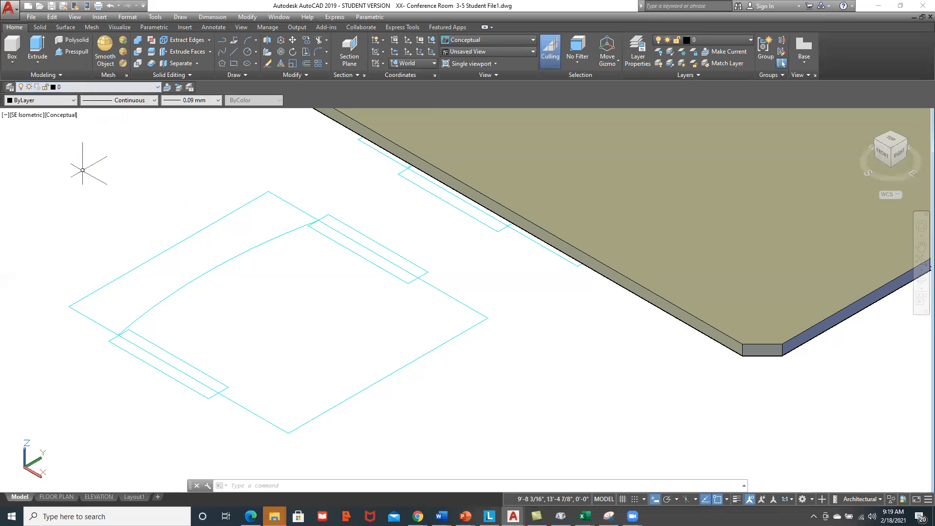
key(Escape)
With Cyan as the current color, presspull the chair's backrest area between the arc and the rear edge 24" upward.
click(73, 100)
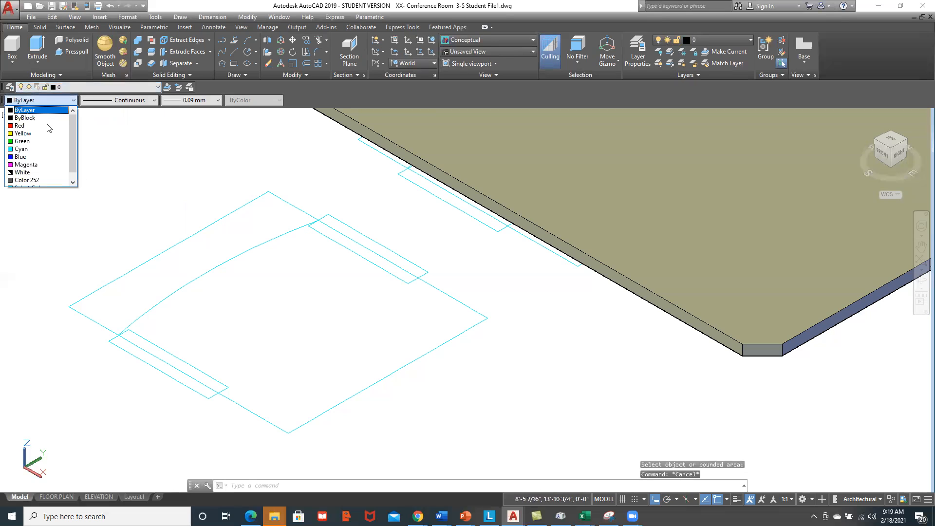
click(35, 153)
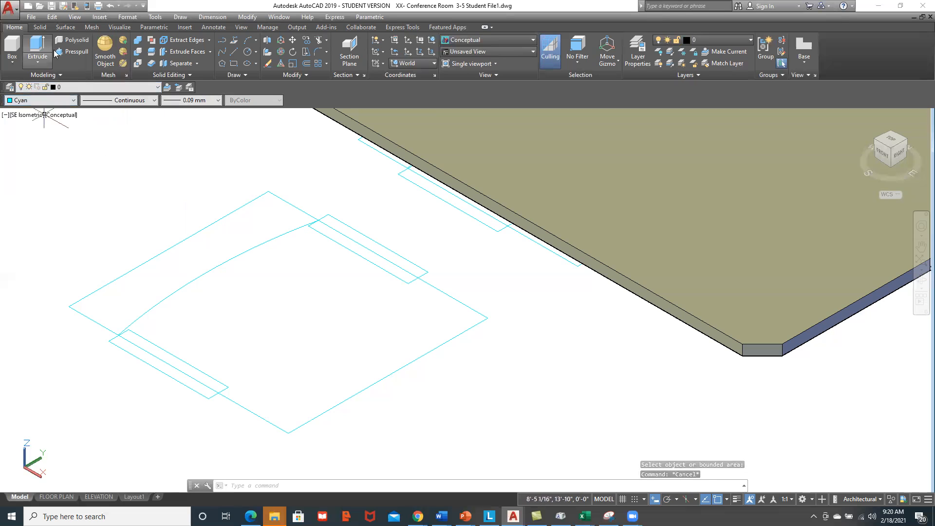
click(73, 51)
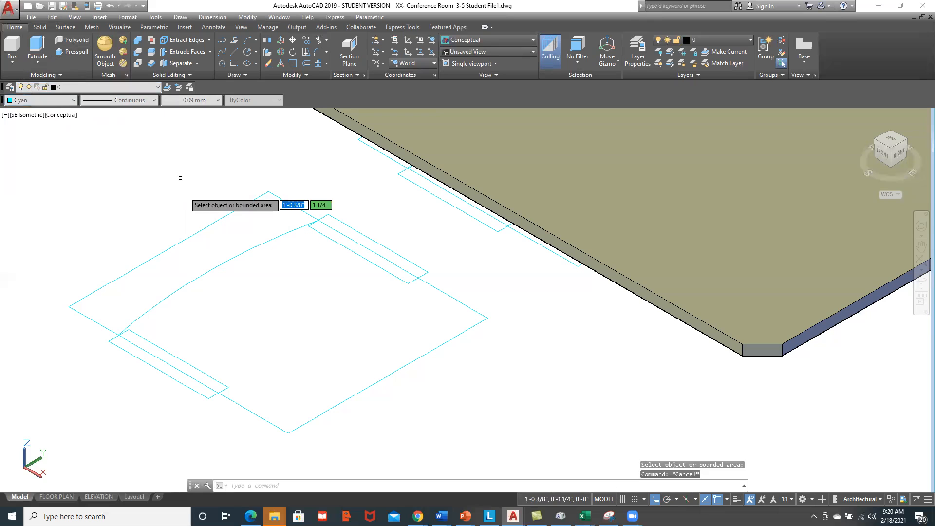
click(196, 242)
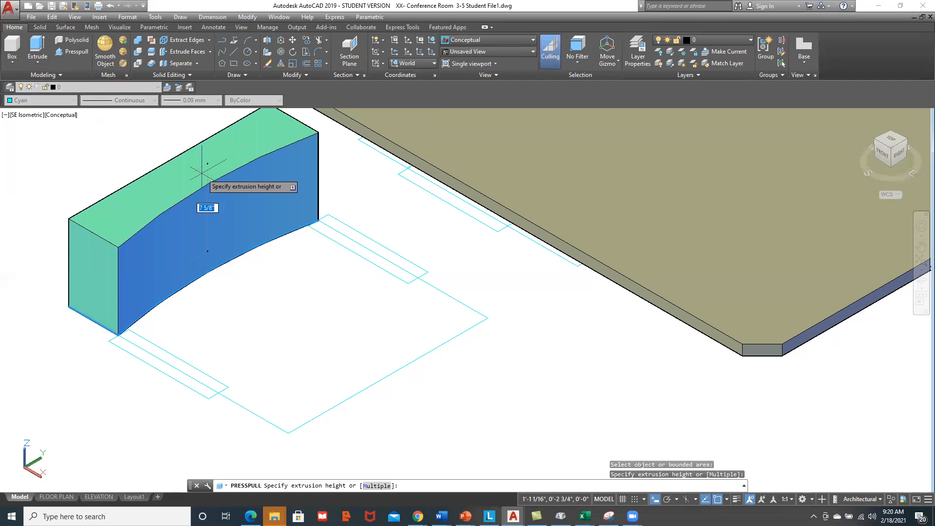
text(24)
key(Return)
scroll(239, 298, down, 2)
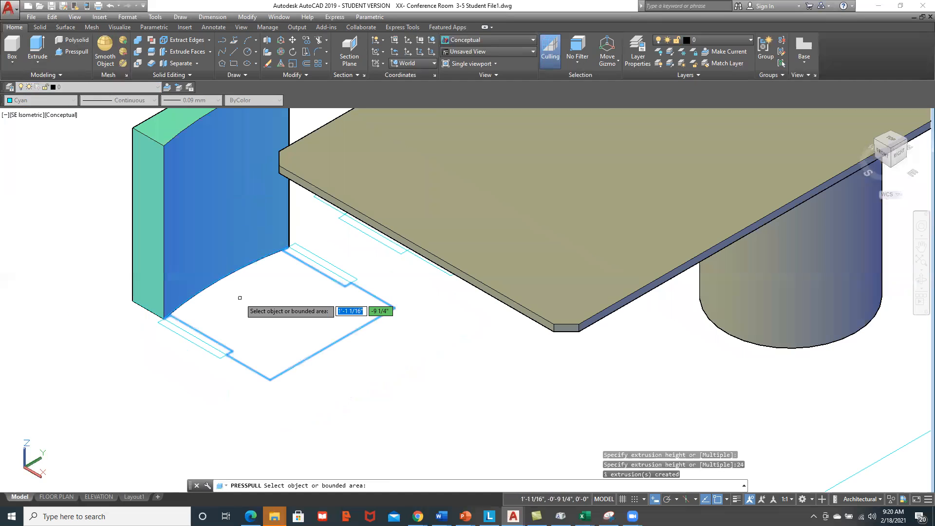
middle_drag(240, 298, 215, 384)
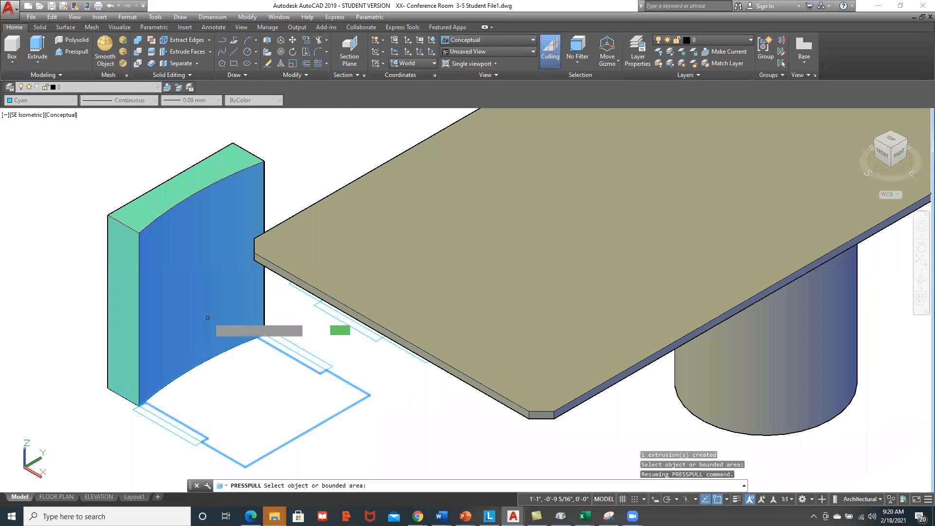
key(Return)
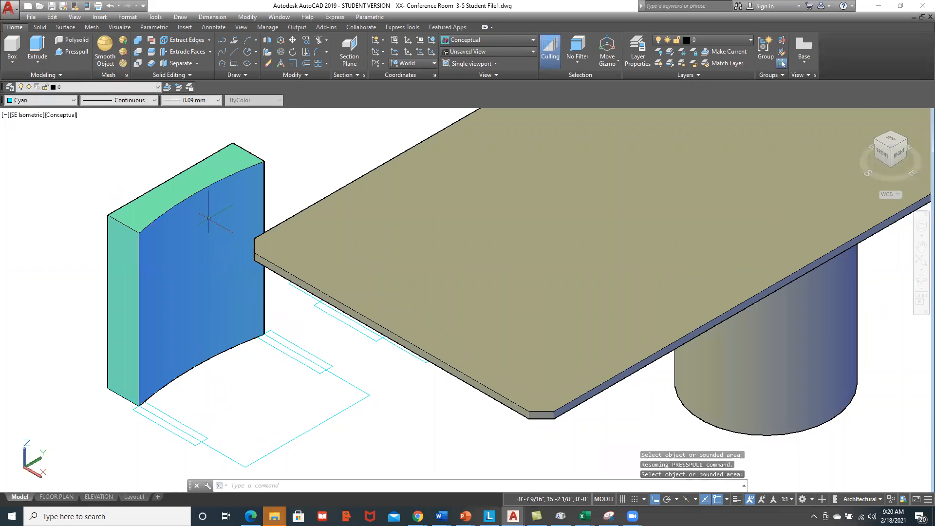
key(Return)
Set the height of the extruded chair backrest to 12".
click(191, 182)
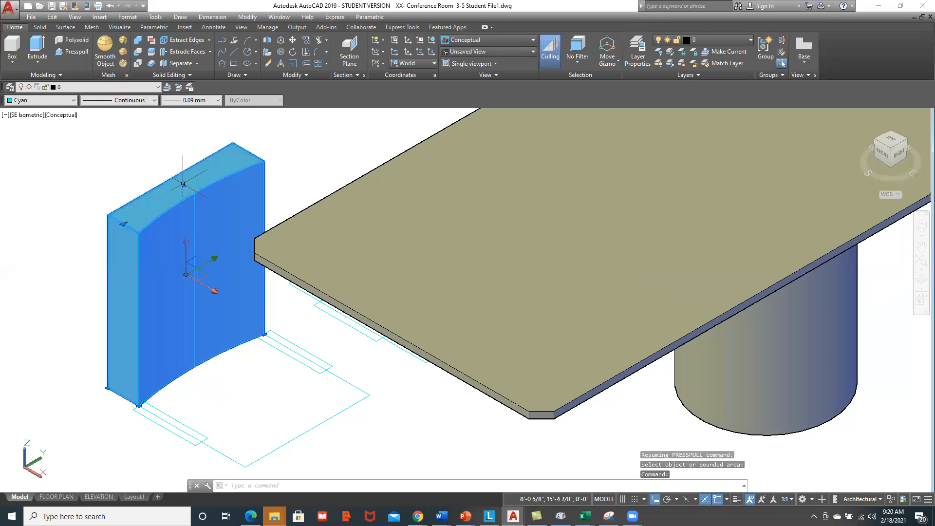
click(183, 185)
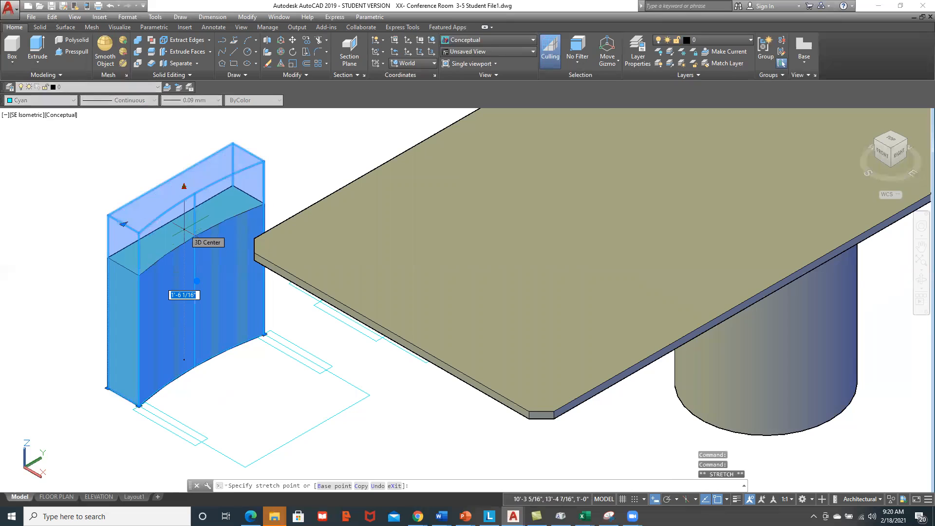
text(18)
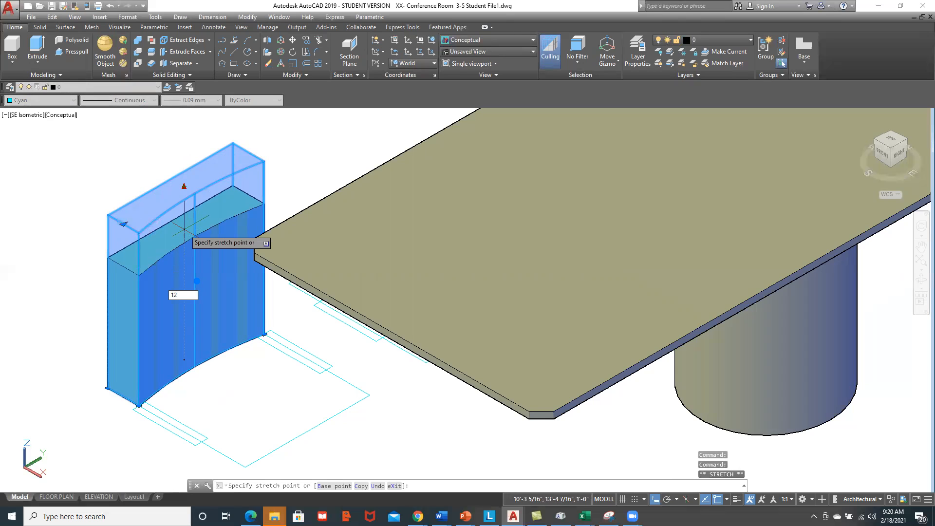
key(Return)
key(Escape)
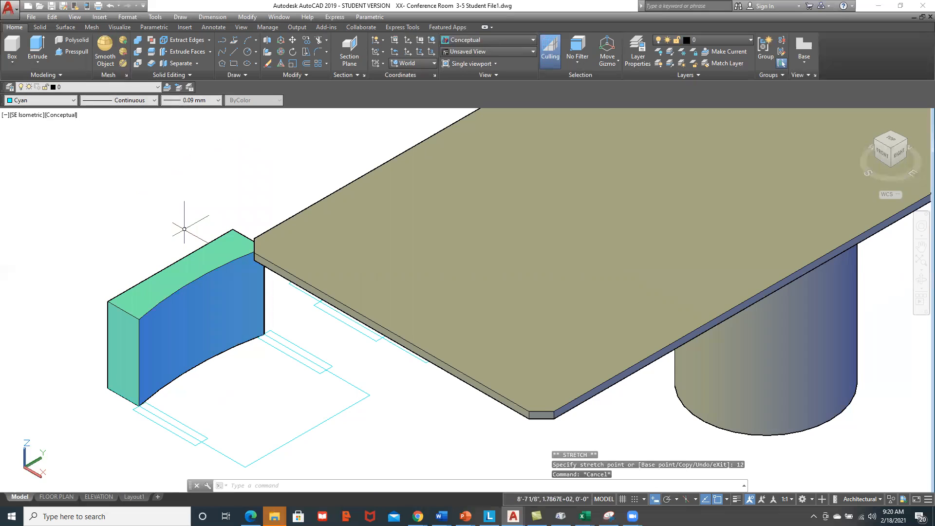
middle_drag(226, 372, 185, 308)
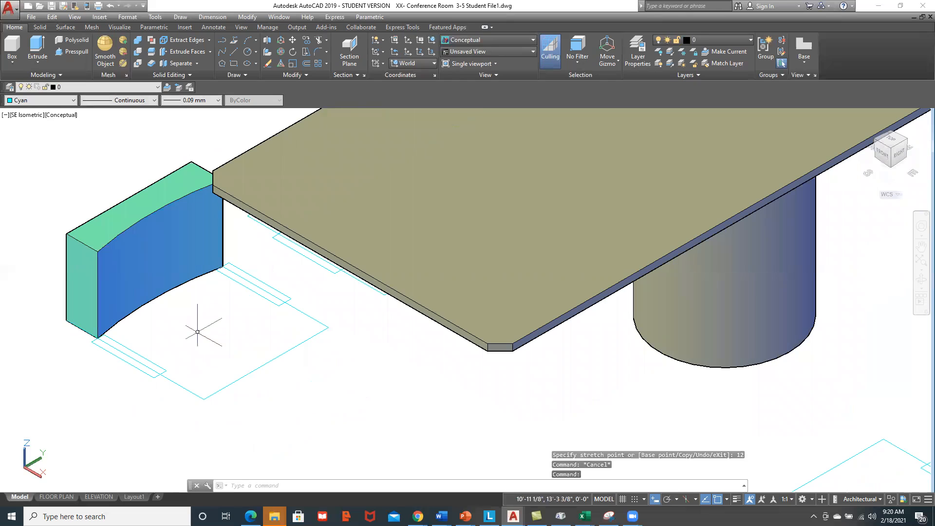
text(pr)
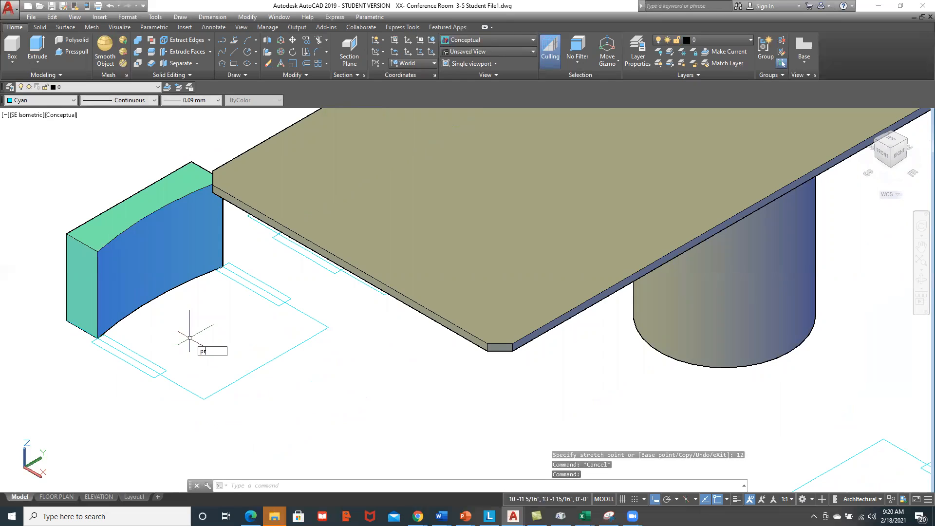
text(esspu)
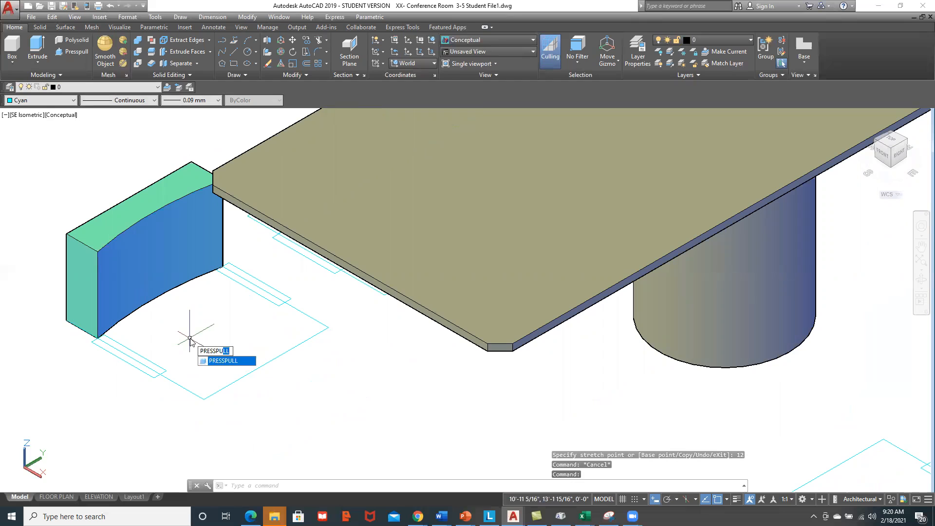
key(Escape)
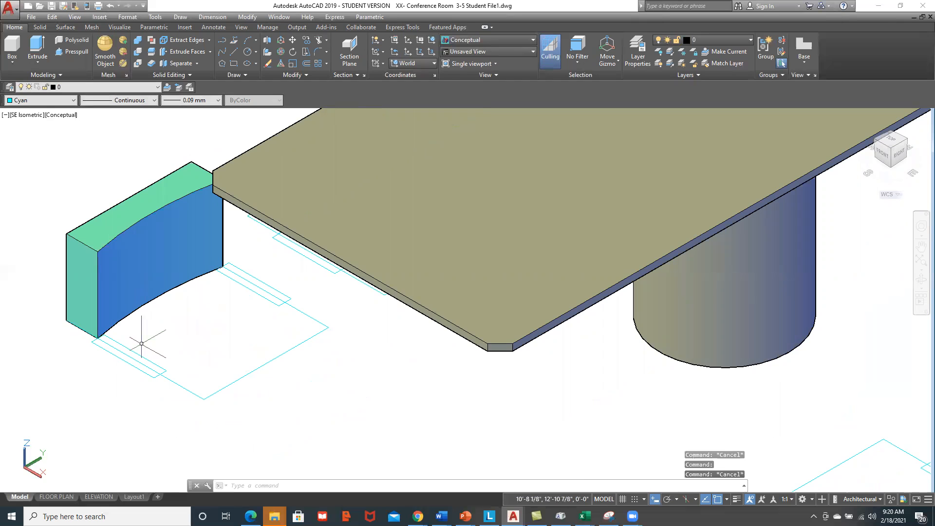
Create a region from the armrest outline on the near side of the chair with the extruded backrest.
scroll(124, 346, up, 3)
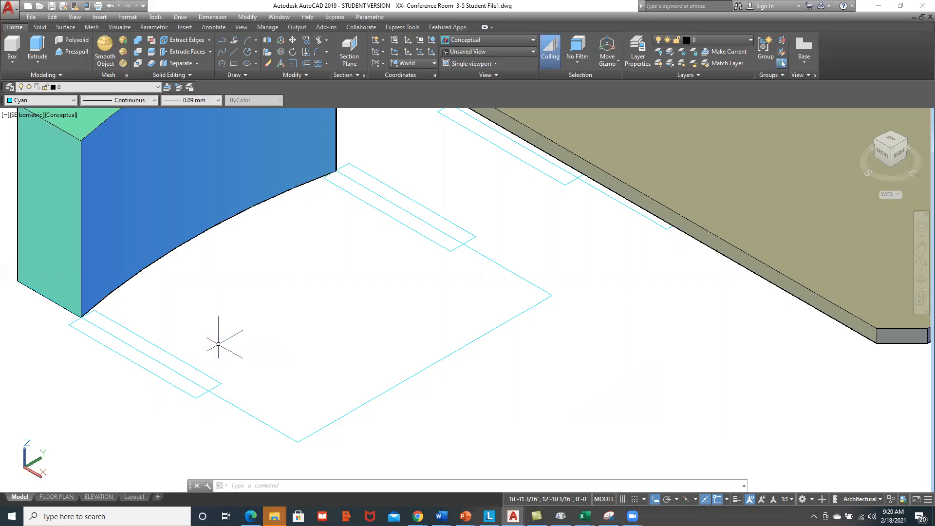
text(gion)
key(Return)
click(197, 369)
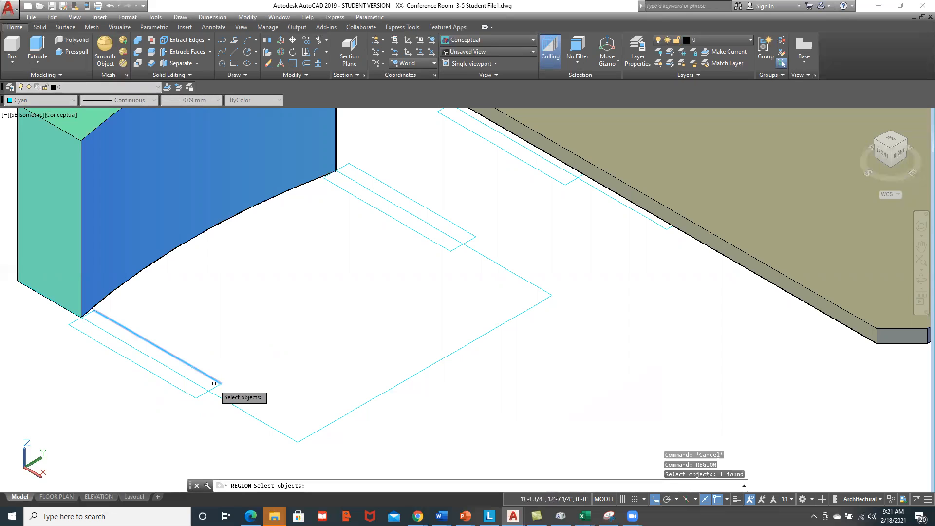
click(200, 394)
click(198, 395)
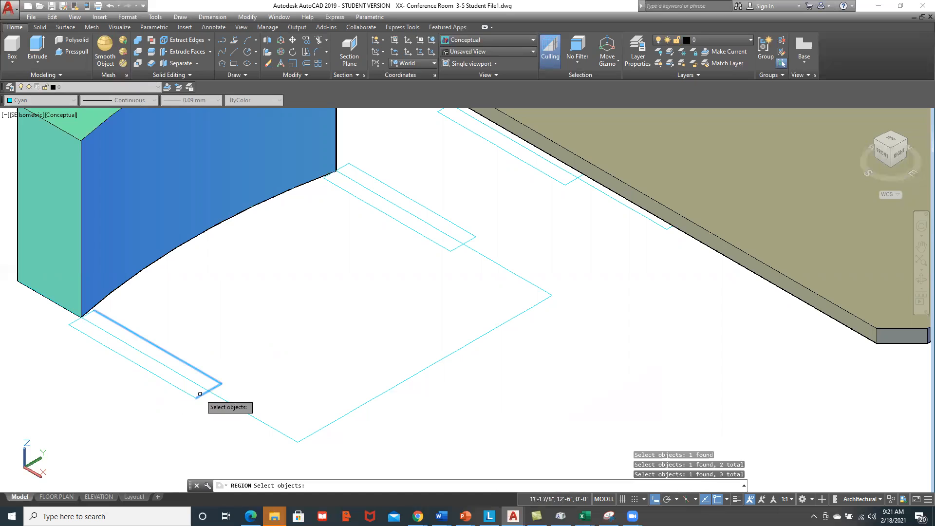
click(173, 382)
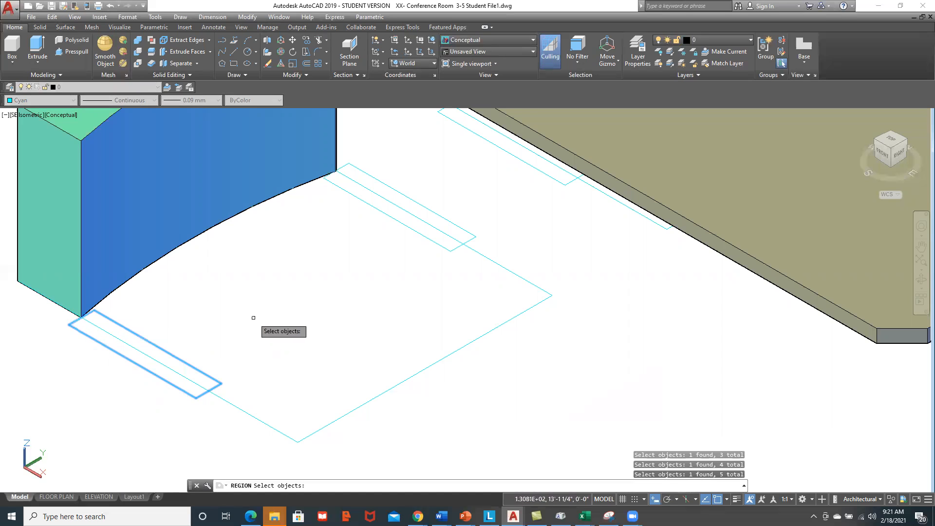
key(Return)
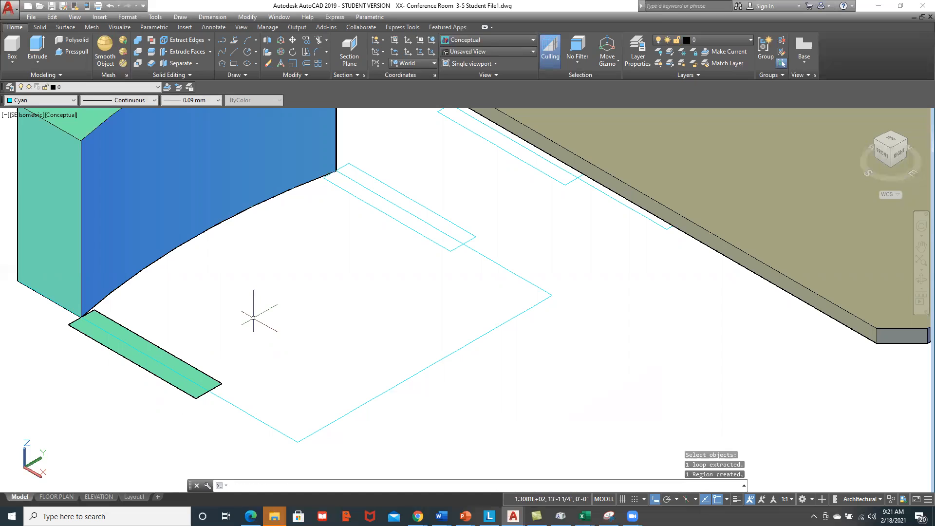
Create a region from the chair's other armrest outline, on the side closer to the tabletop.
right_click(323, 264)
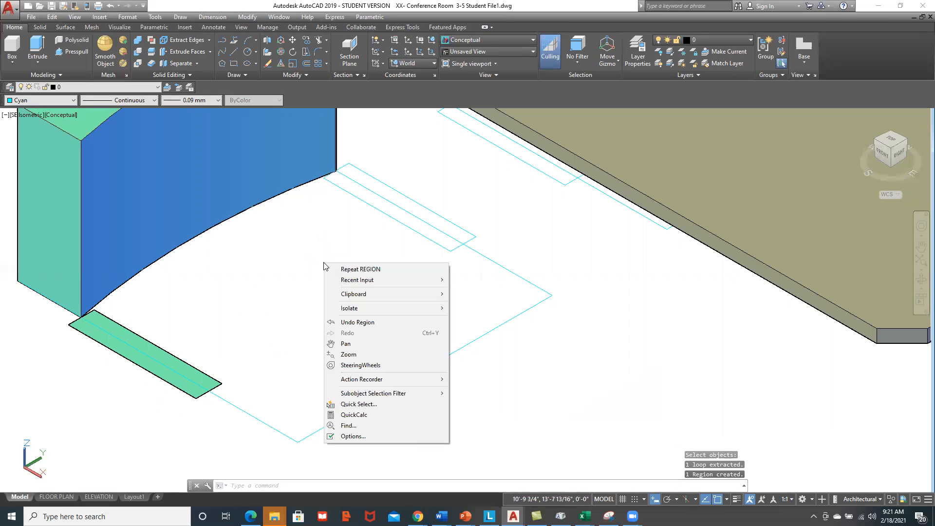
click(350, 273)
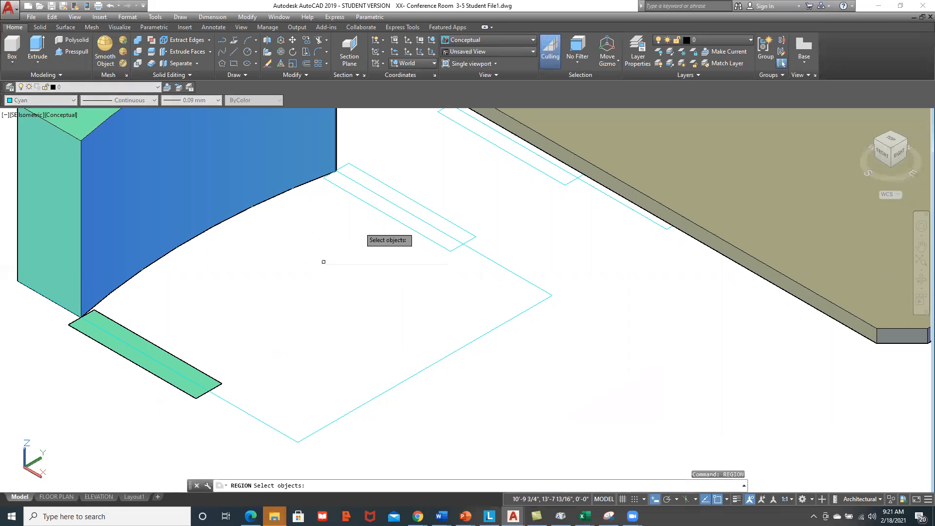
click(356, 196)
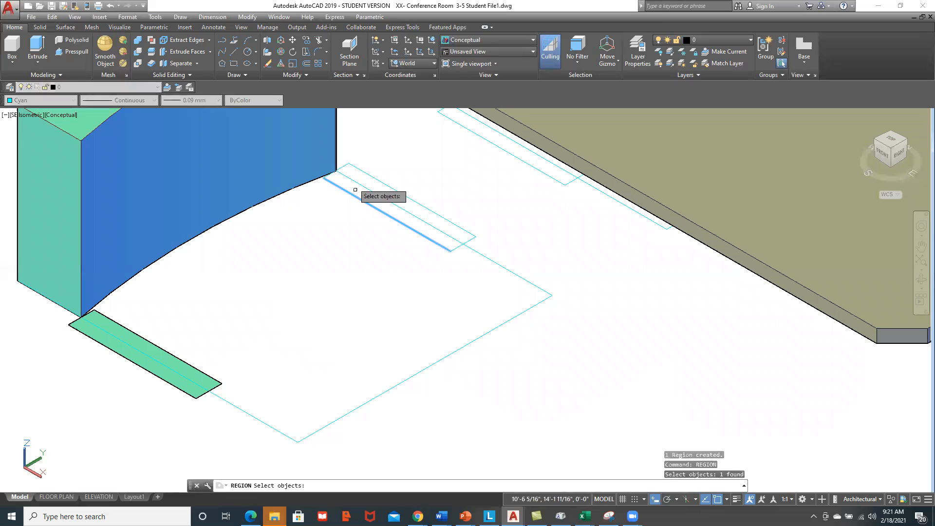
click(347, 164)
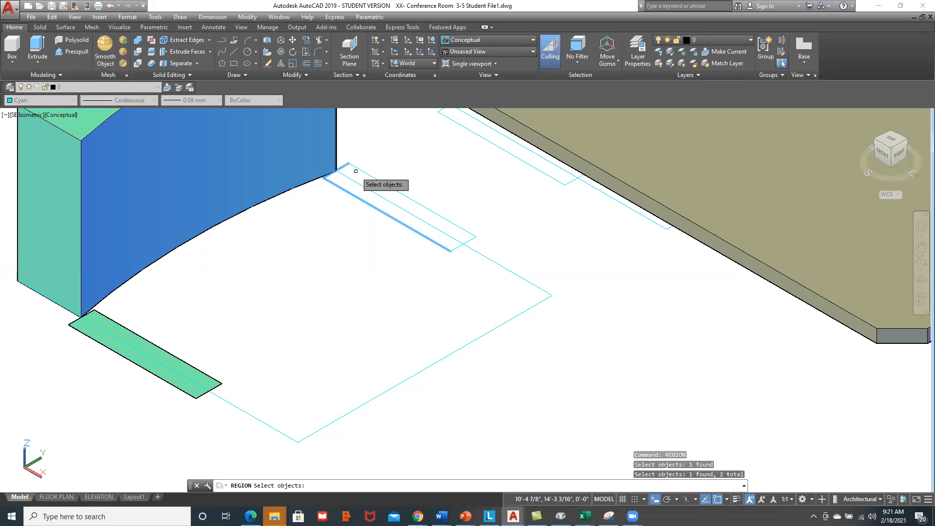
click(355, 169)
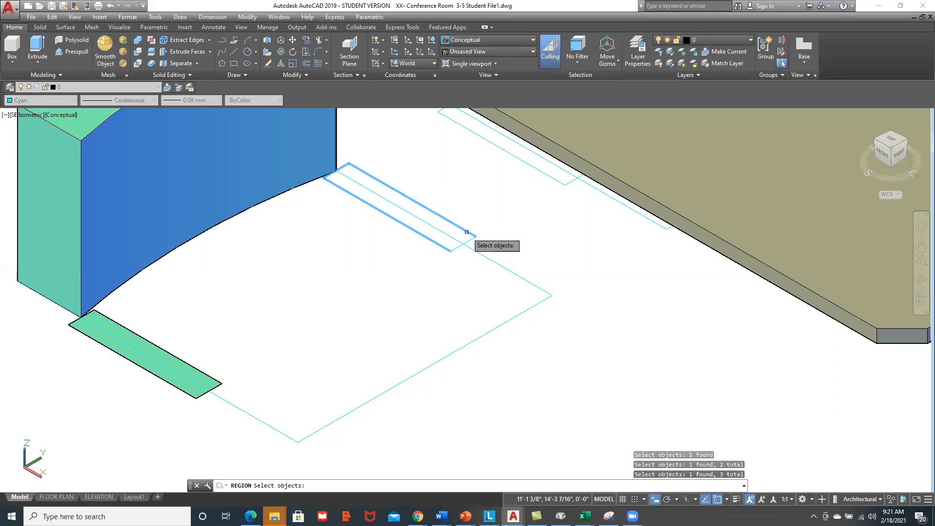
click(465, 241)
click(465, 242)
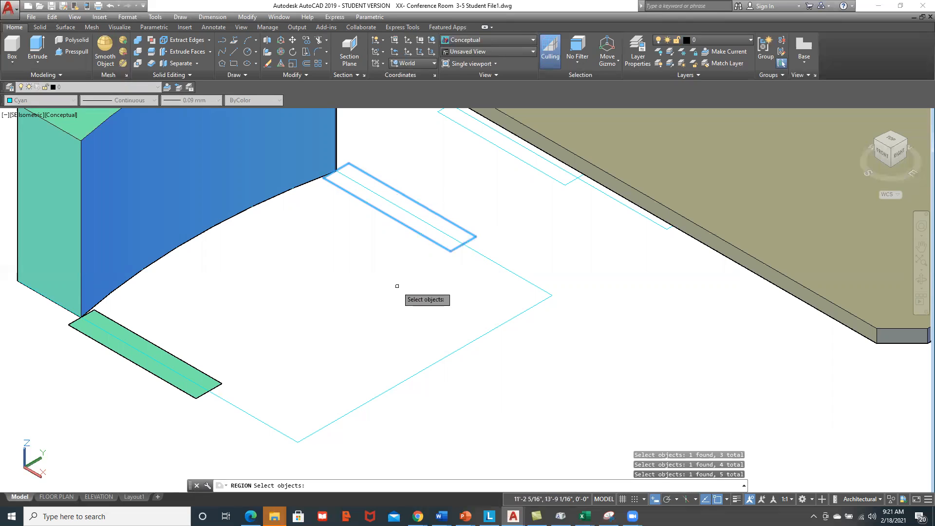
key(Return)
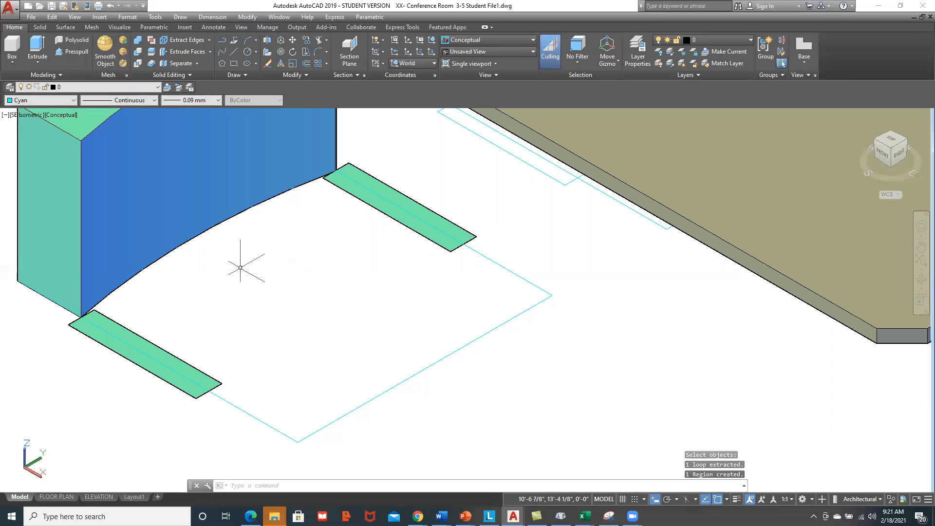
Extrude the near armrest region 4" upward.
click(109, 161)
click(38, 52)
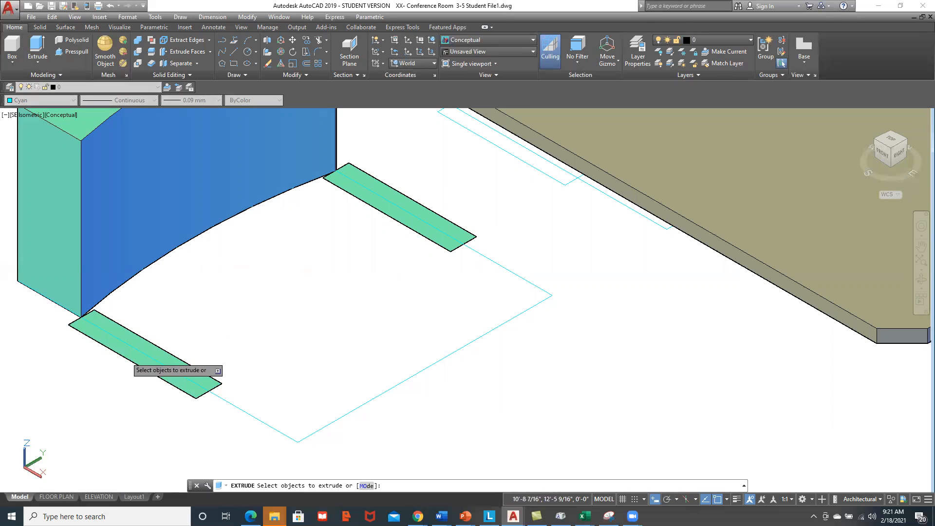
click(126, 358)
key(Return)
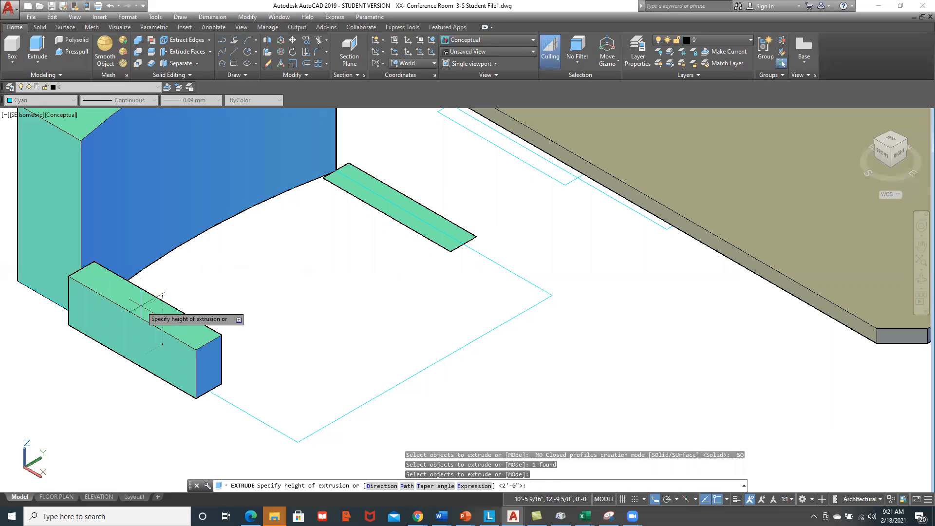
text(1)
key(Return)
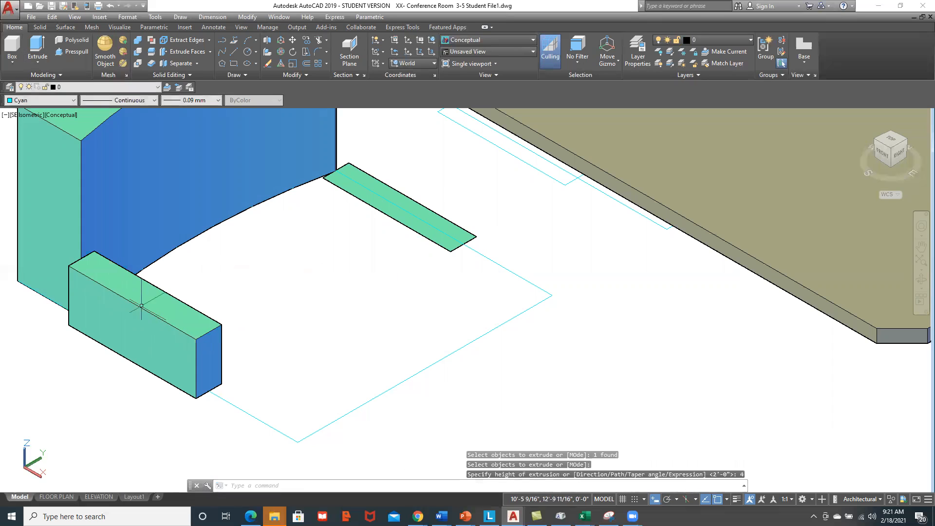
Extrude the armrest region closer to the tabletop 4" upward.
click(40, 58)
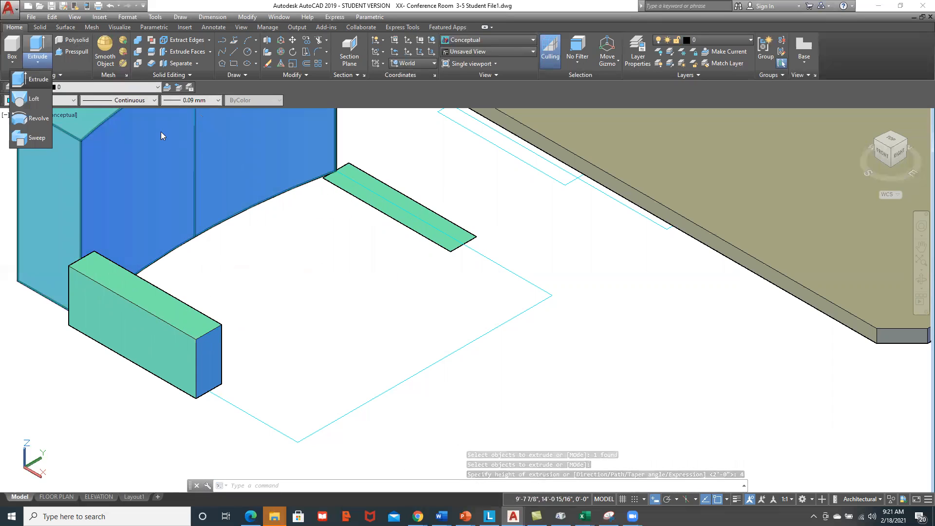
click(29, 81)
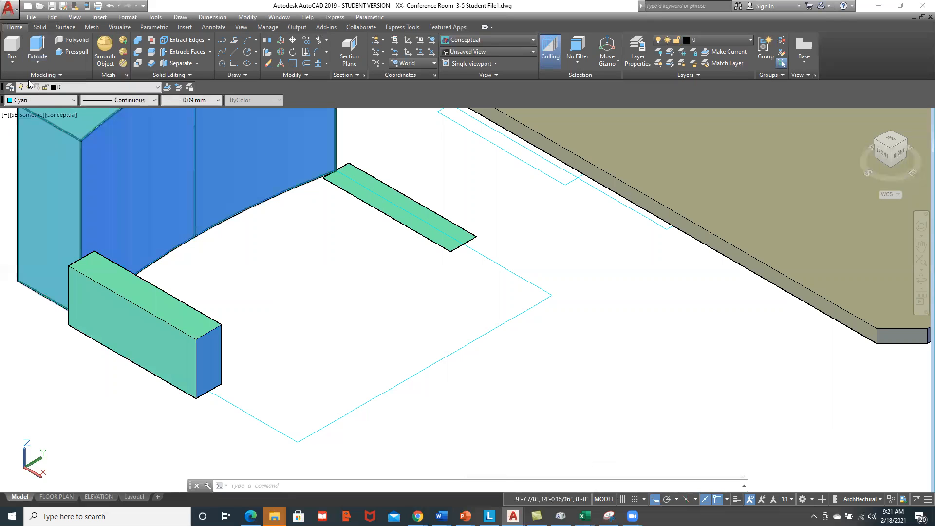
click(442, 218)
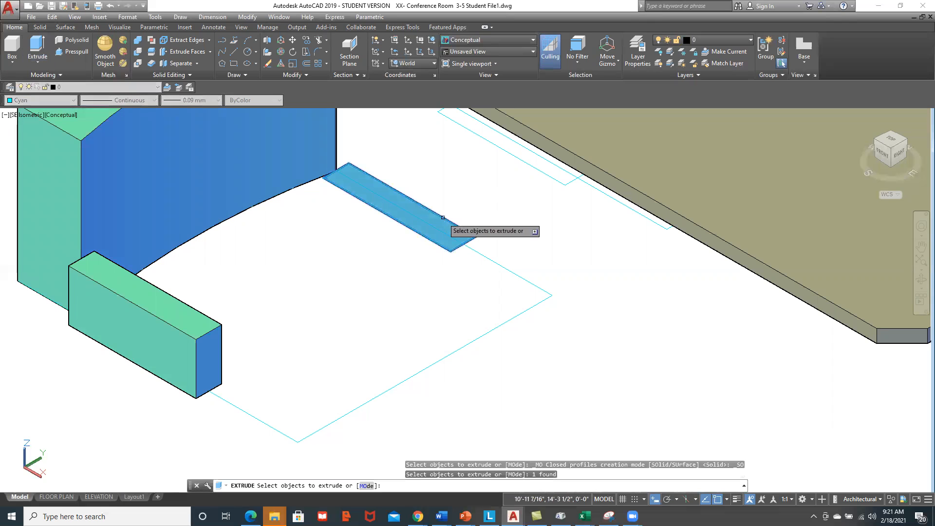
key(Return)
text(4)
key(Return)
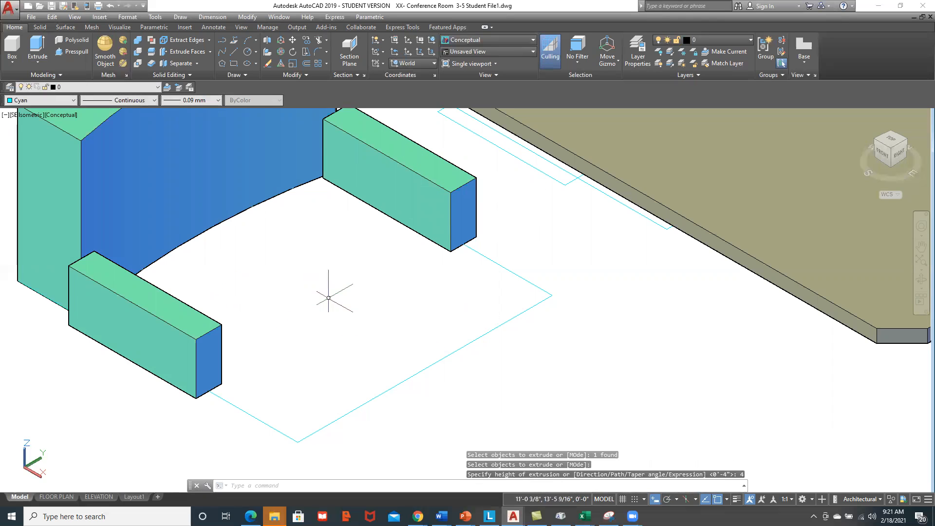
scroll(329, 297, down, 3)
scroll(282, 331, up, 2)
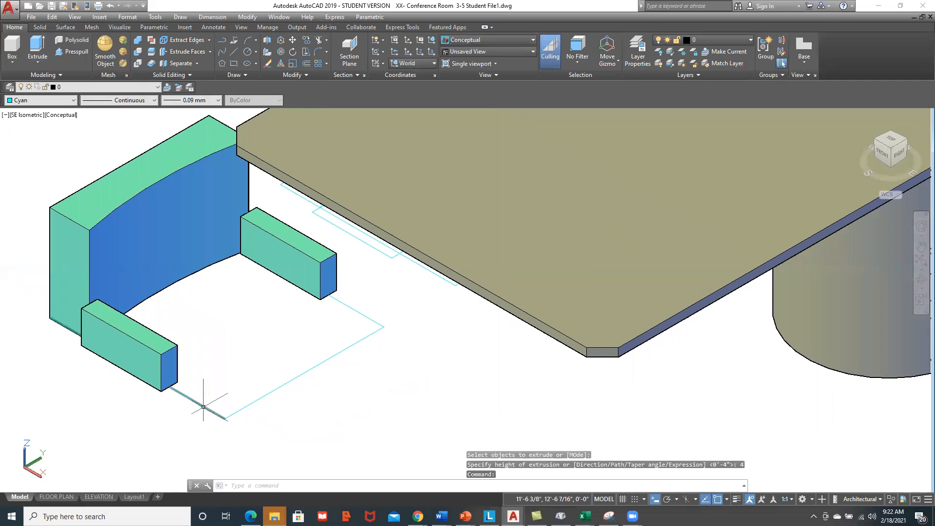
Switch the isometric view's visual style to 2D Wireframe.
click(61, 115)
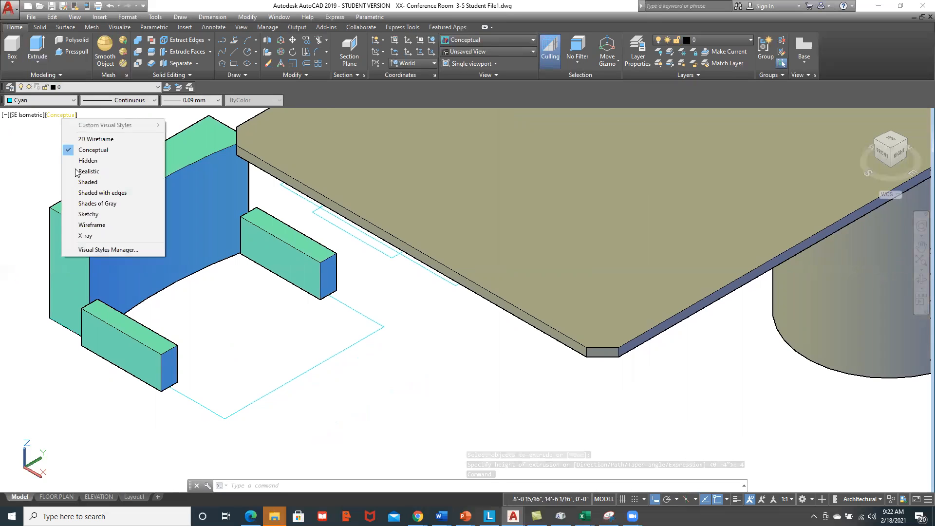
click(84, 139)
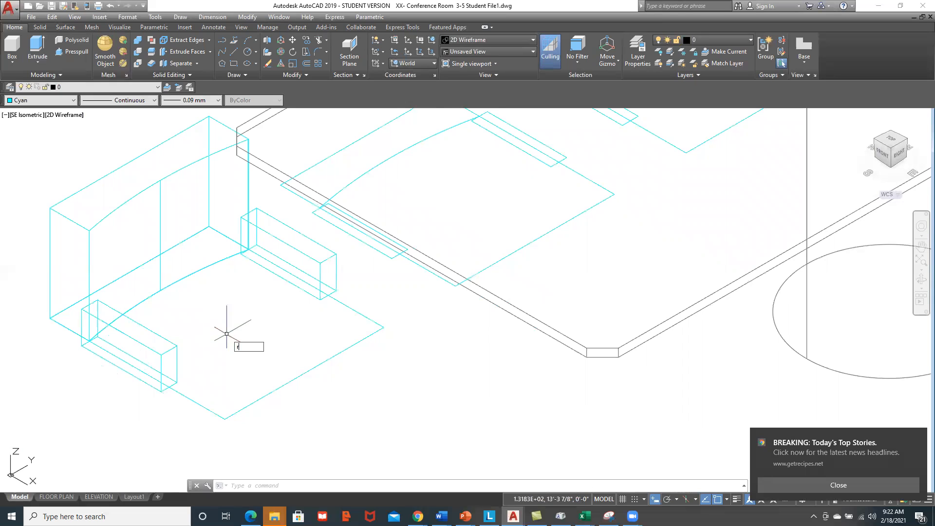
Try to create a region from the front and two side lines of the chair's seat outline.
key(Return)
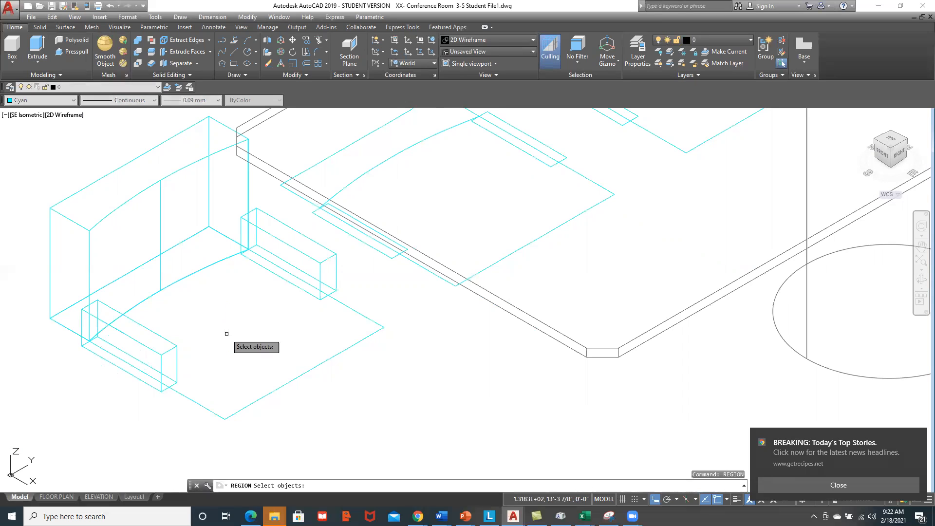
click(344, 307)
click(342, 351)
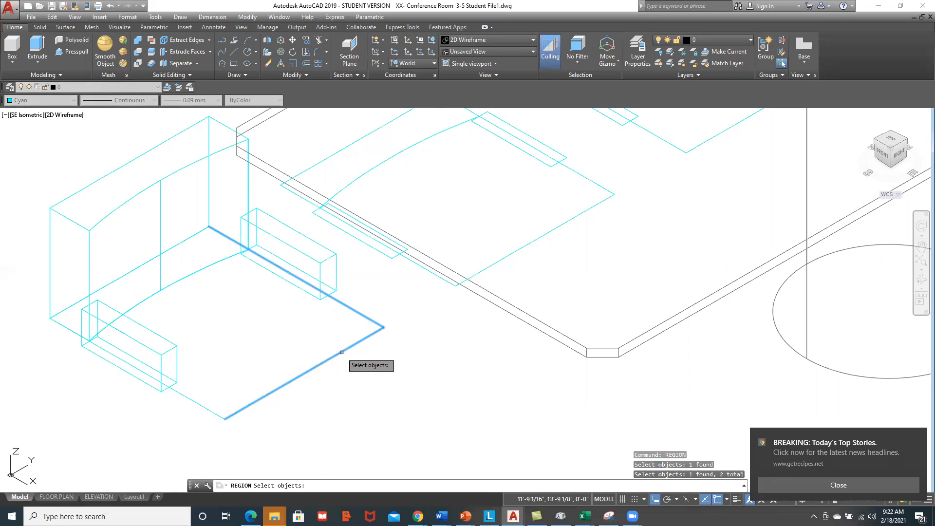
click(209, 407)
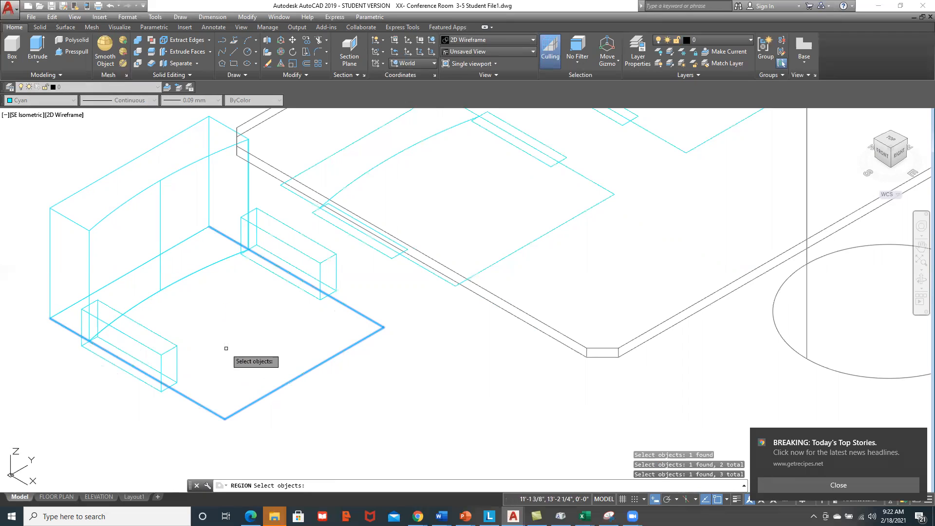
key(Return)
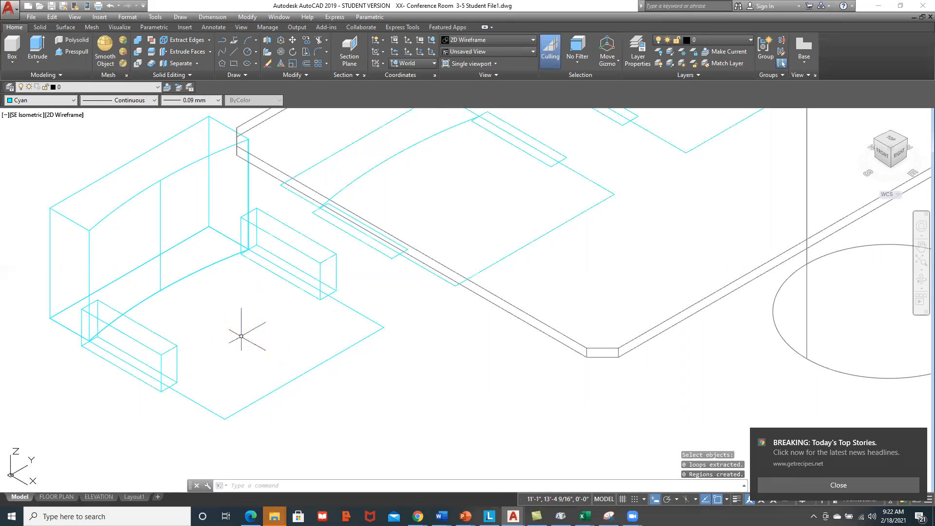
Trace the chair's seat outline with a closed polyline through its four corners.
click(220, 41)
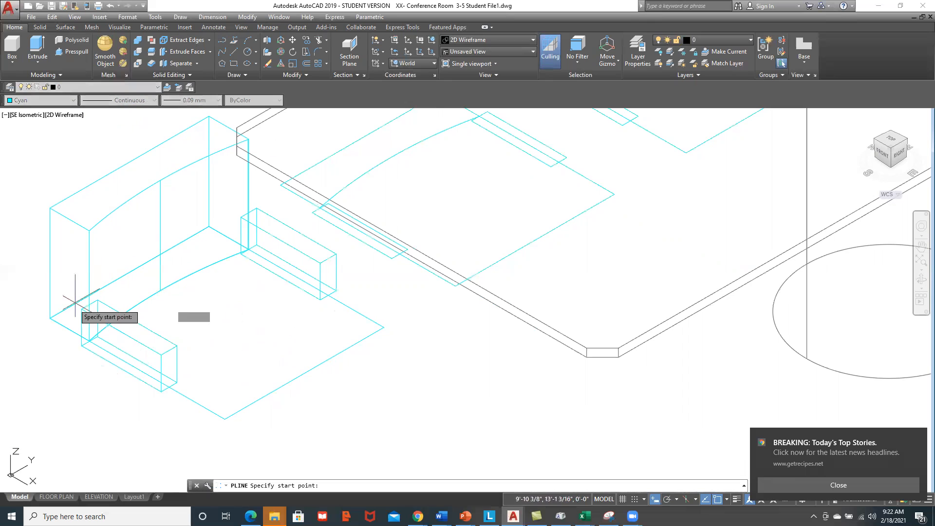
click(51, 317)
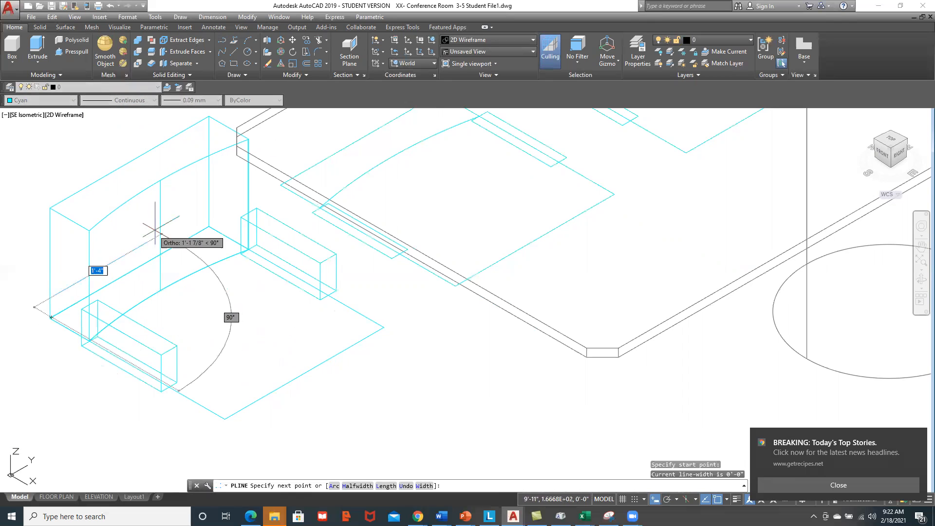
click(209, 227)
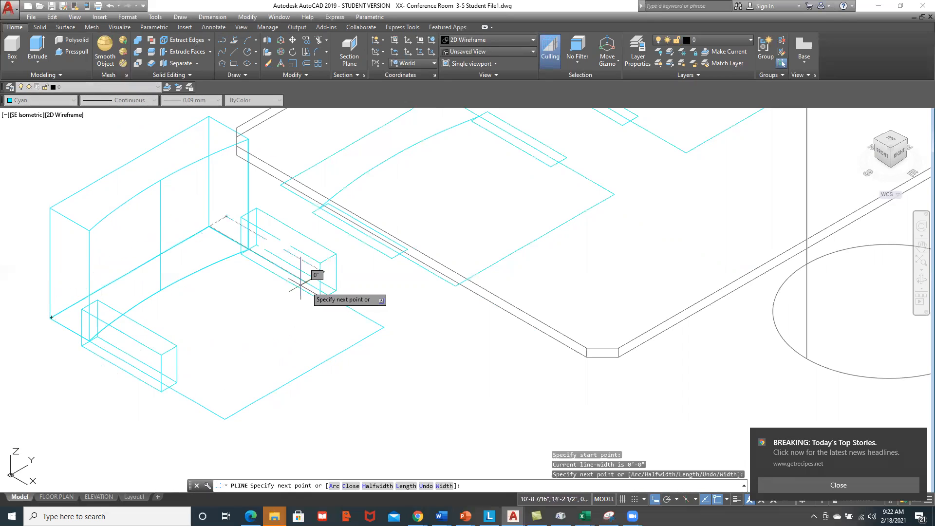
click(383, 326)
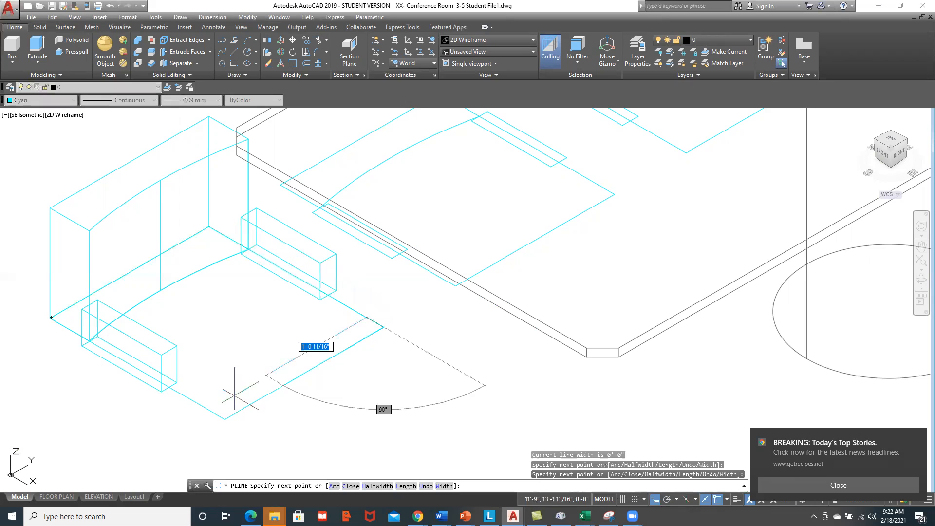
click(225, 419)
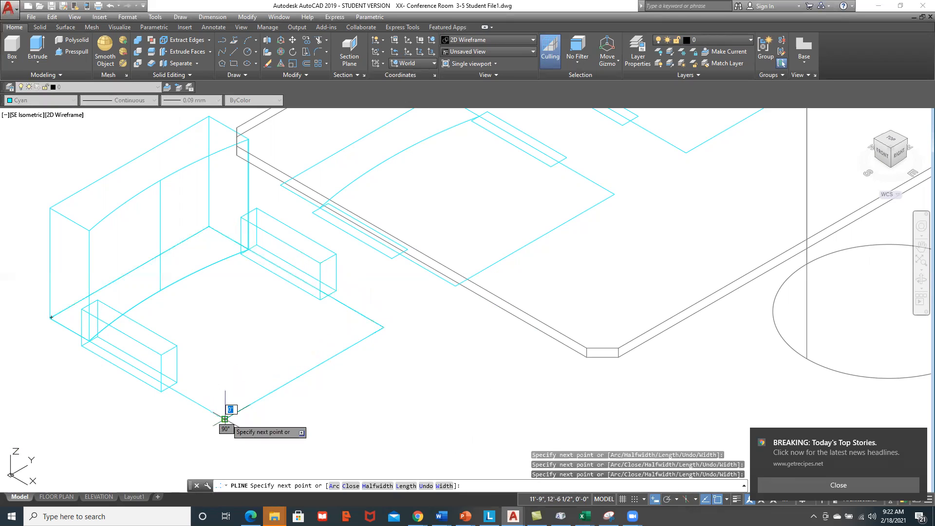
text(c)
key(Return)
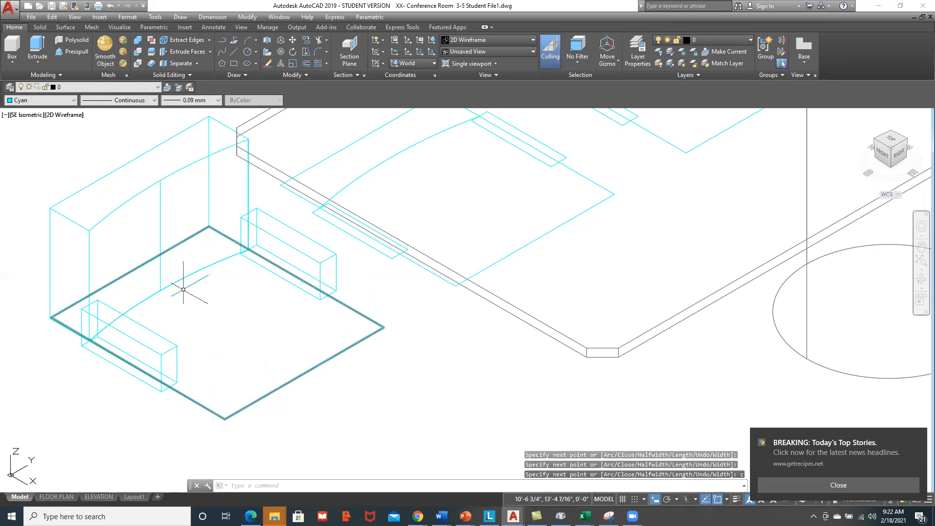
Extrude the seat polyline 2 inches downward and show the model in the Conceptual visual style.
click(38, 52)
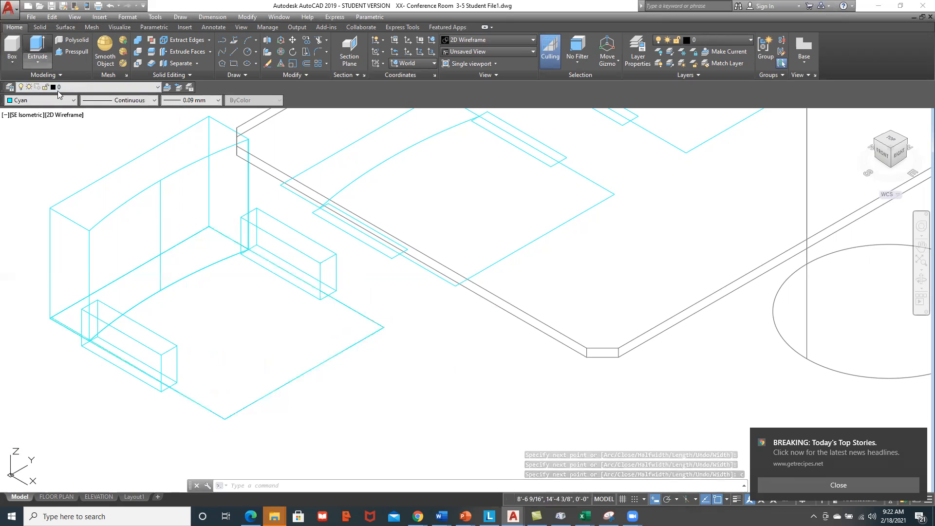
click(334, 357)
key(Return)
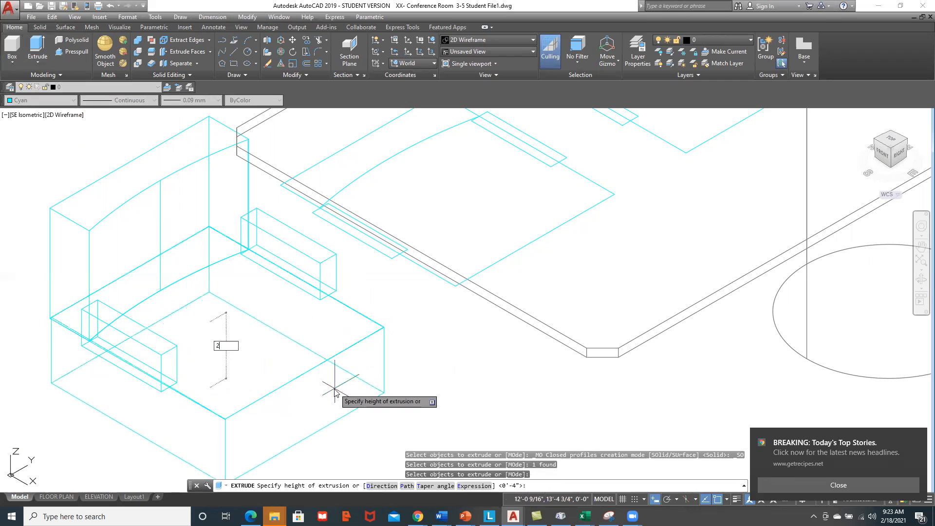
key(Return)
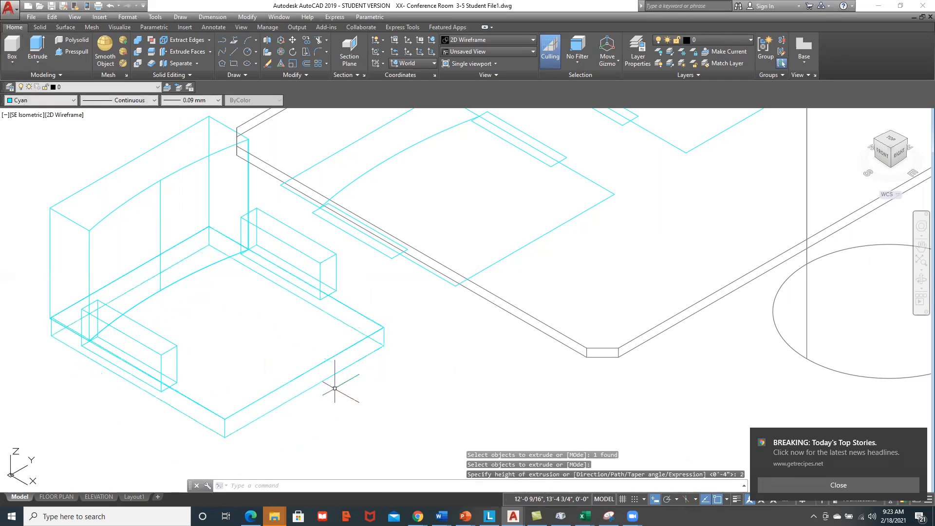
click(67, 118)
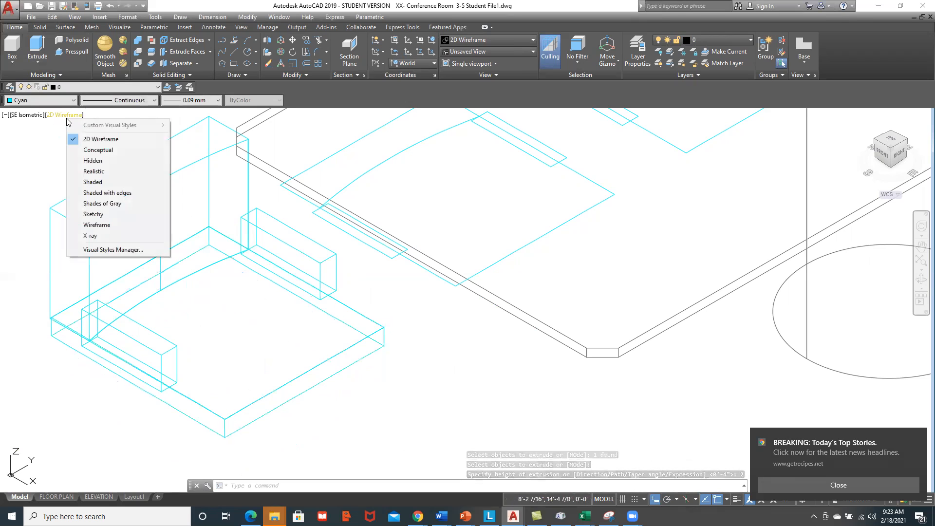
click(93, 152)
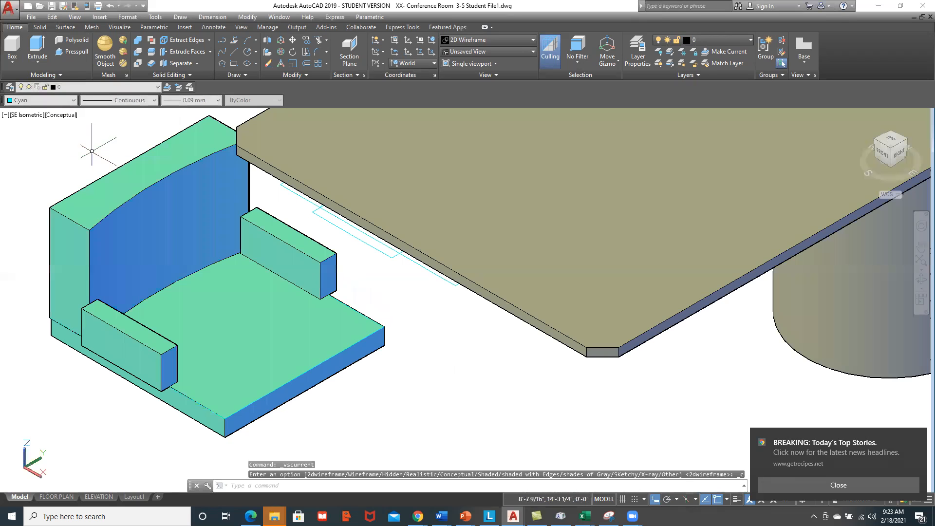
click(338, 369)
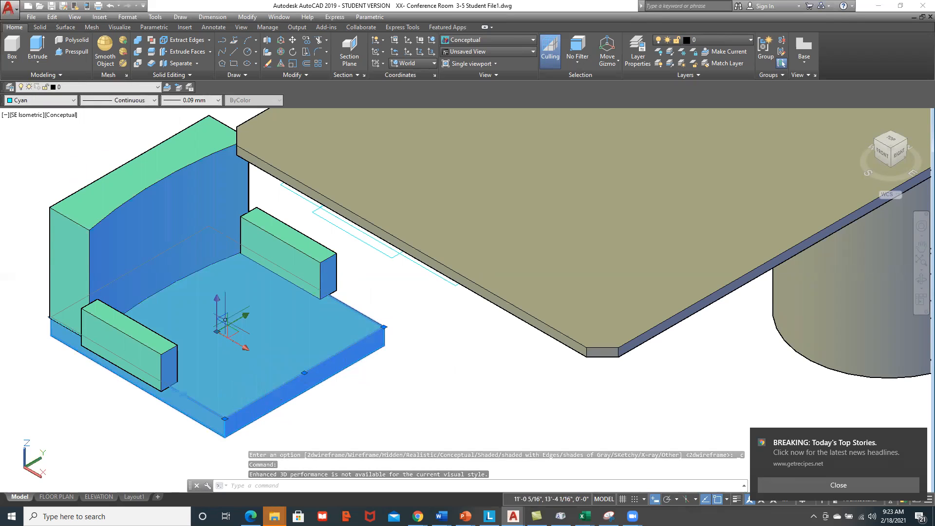
click(218, 299)
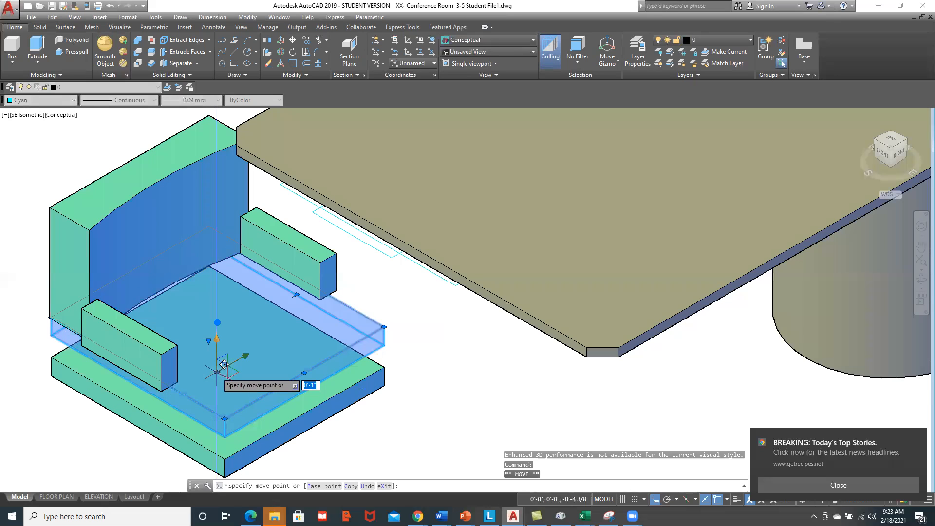
key(Escape)
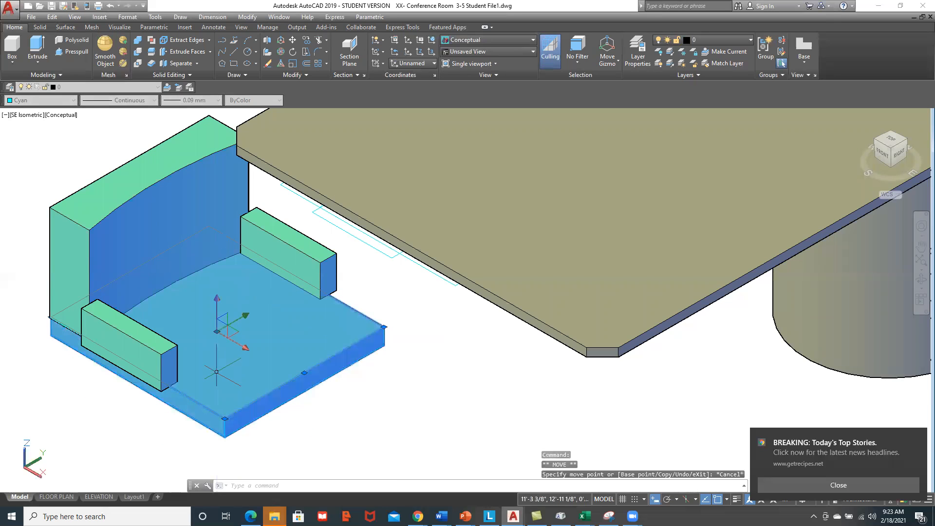
scroll(227, 304, up, 5)
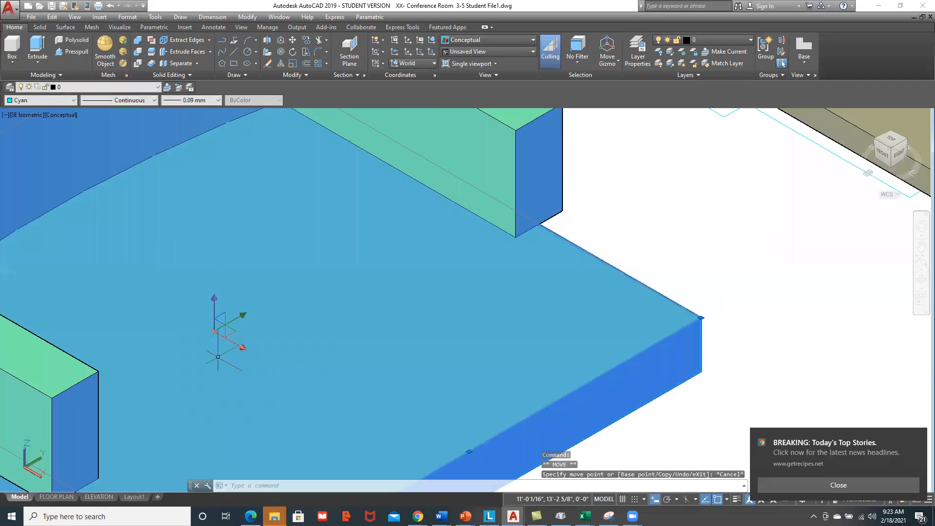
scroll(224, 321, down, 4)
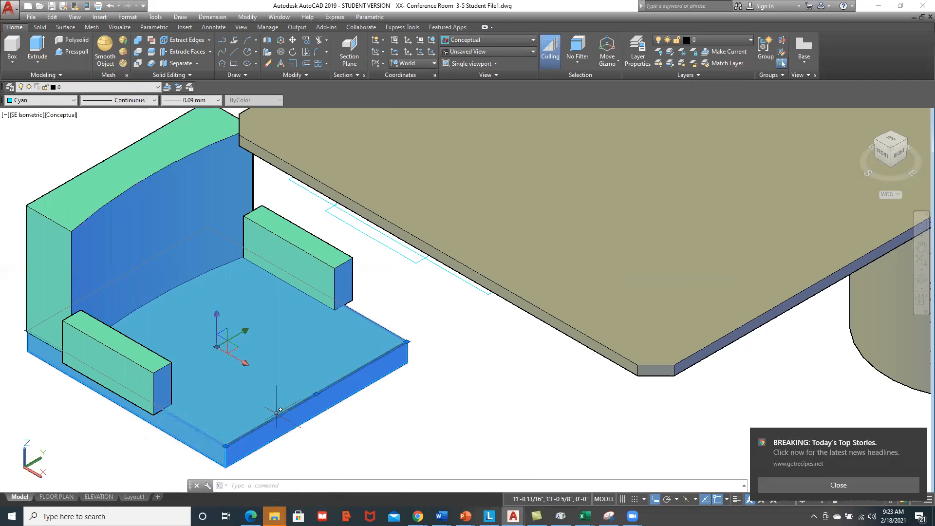
key(Escape)
key(Escape)
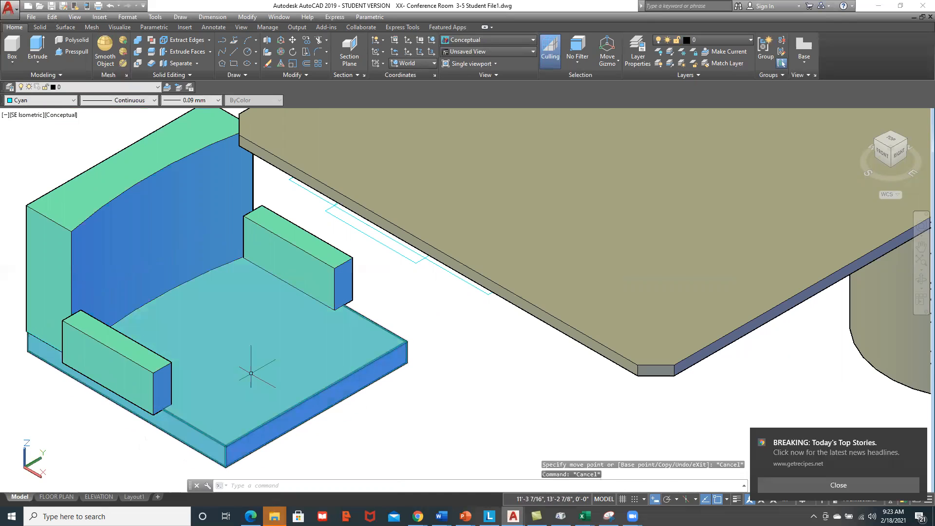
click(321, 405)
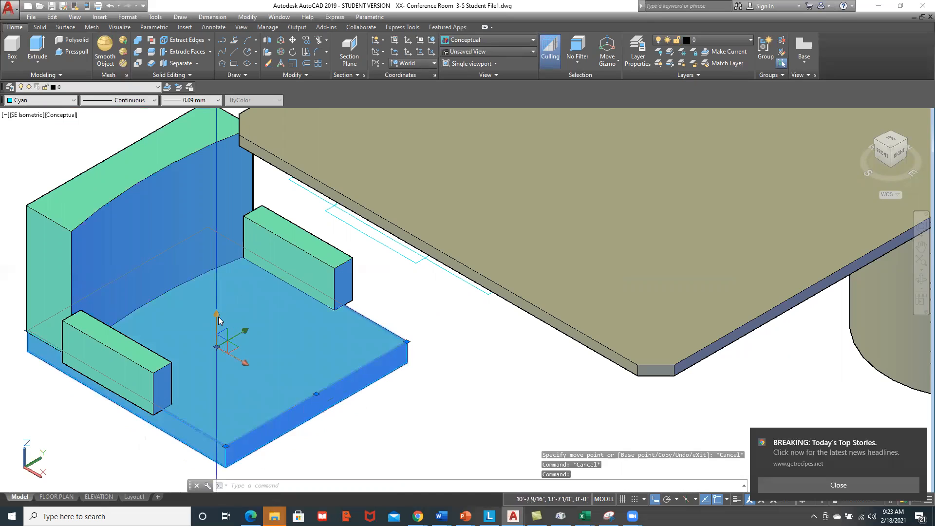
key(Escape)
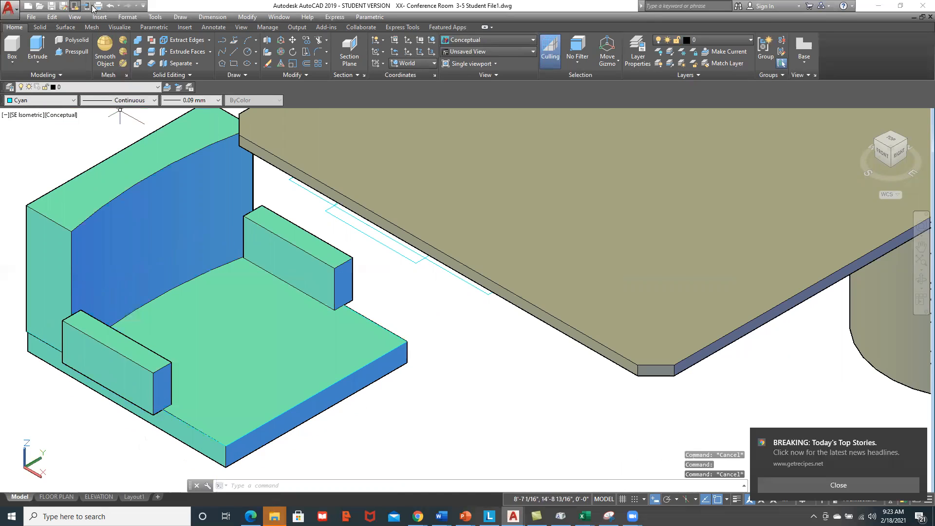
Undo the view changes, the Conceptual visual style and the seat extrusion, keeping the closed polyline.
click(110, 6)
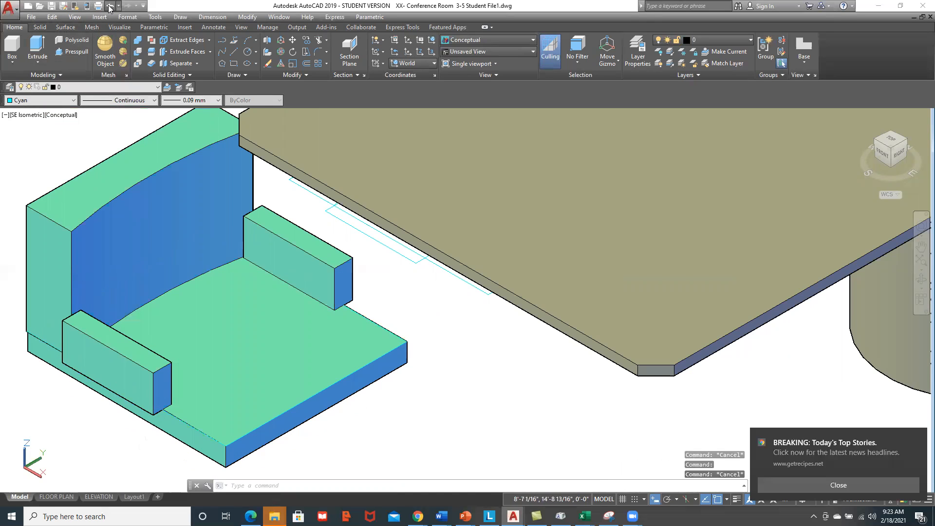
click(110, 6)
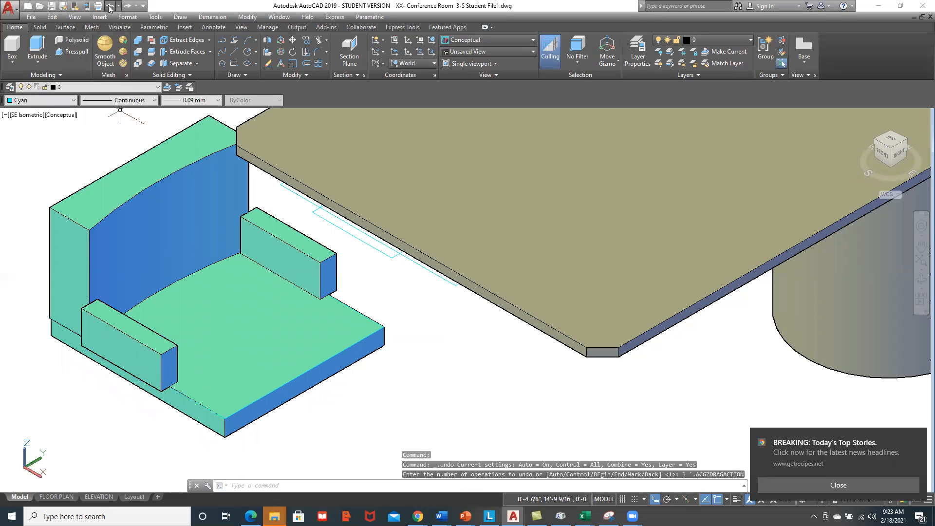
click(109, 7)
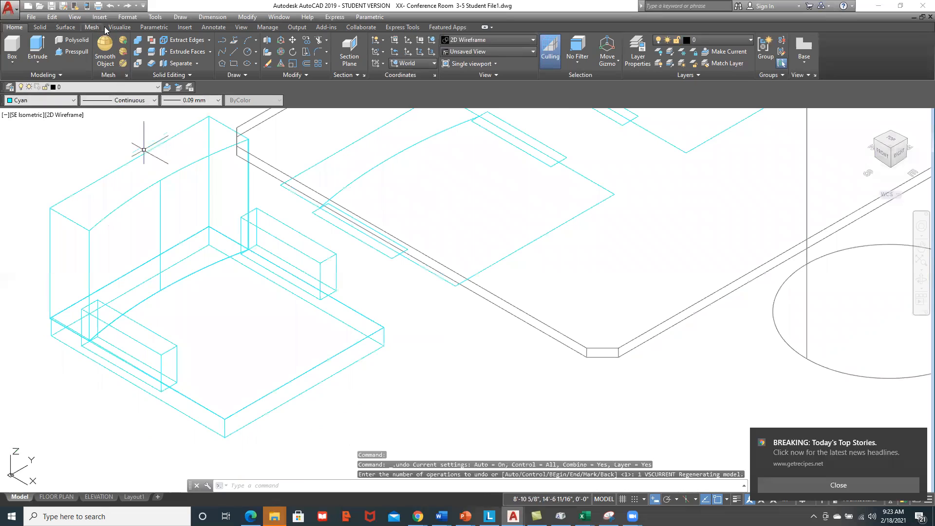
click(111, 7)
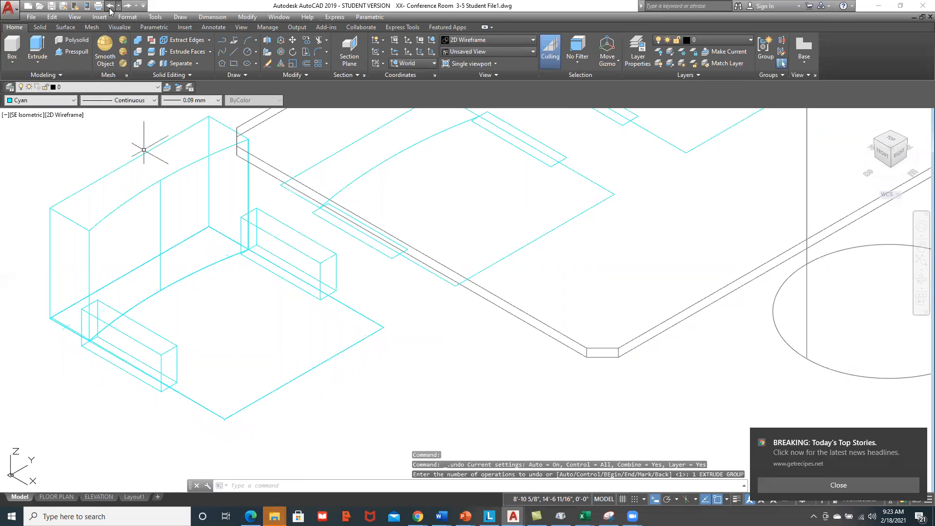
Extrude the closed seat polyline 6 inches downward to form a thicker seat under the armrests.
click(37, 58)
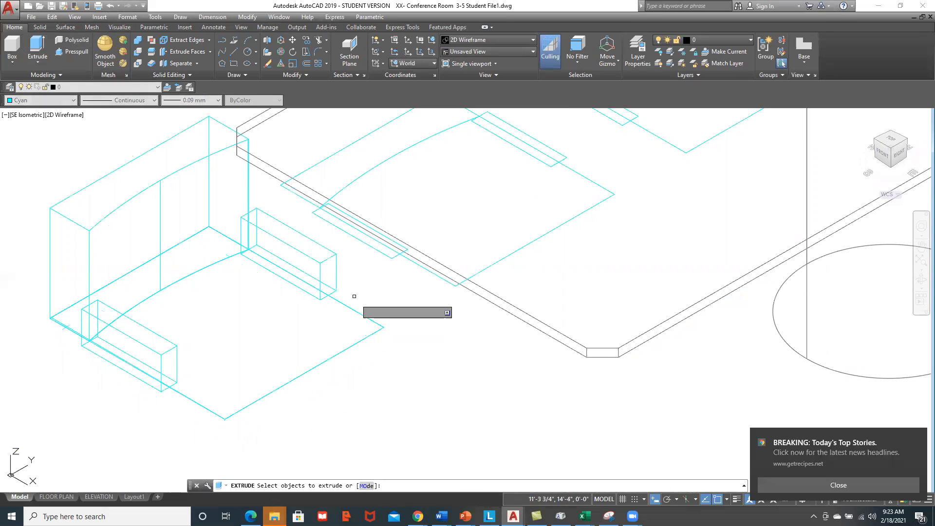
click(364, 340)
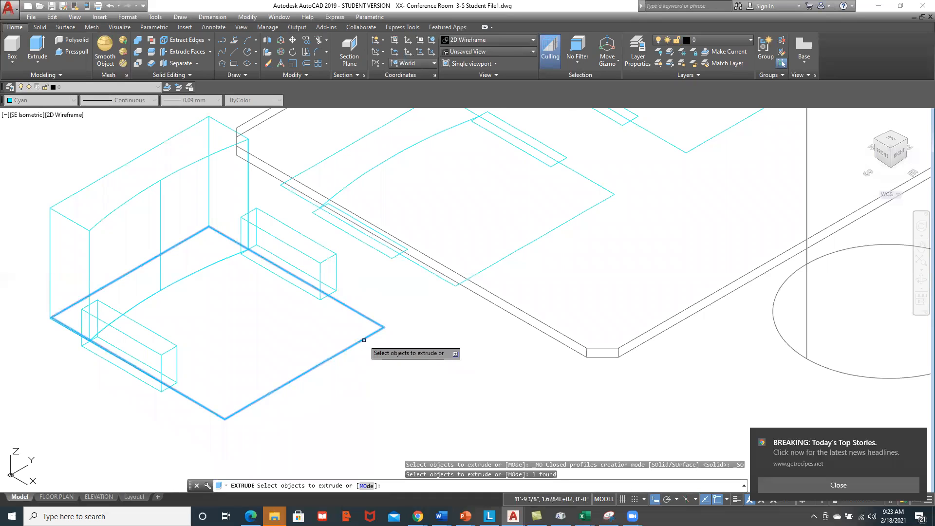
key(Return)
text(6)
key(Return)
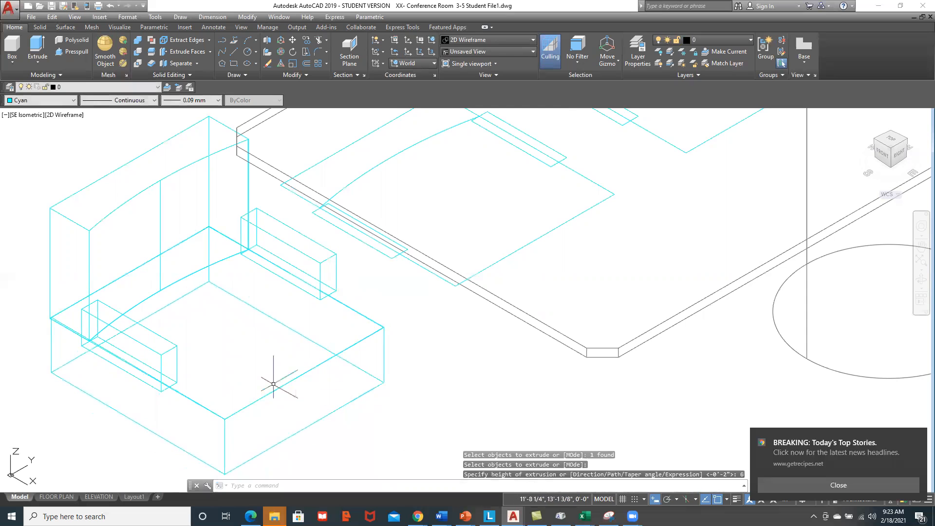
scroll(272, 380, down, 4)
middle_drag(274, 374, 276, 314)
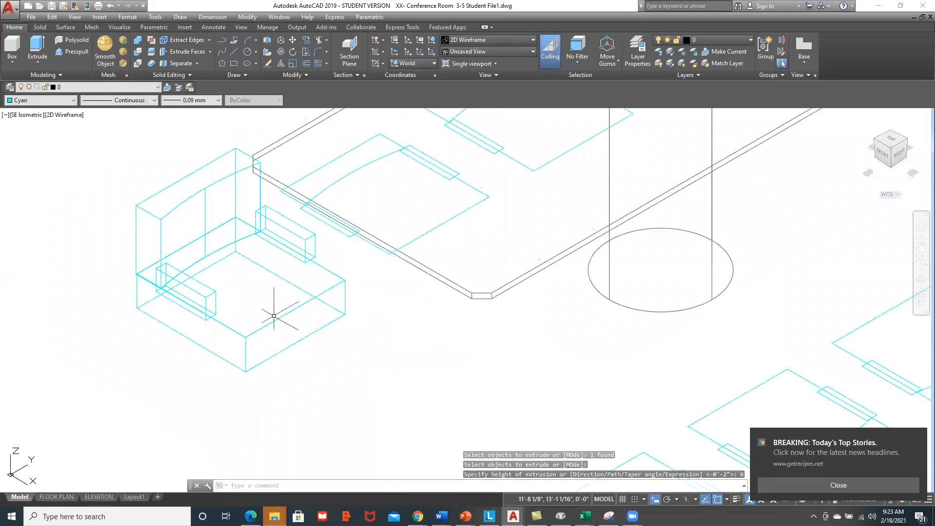
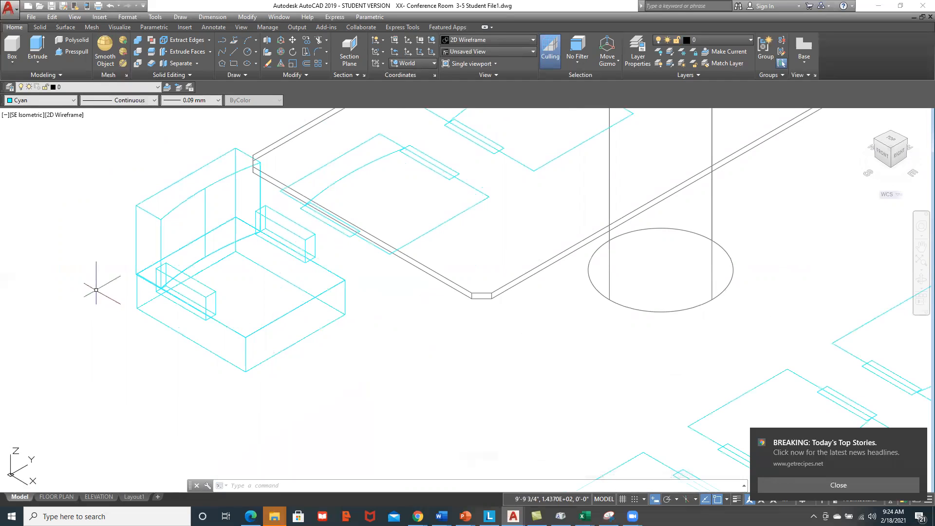
click(430, 53)
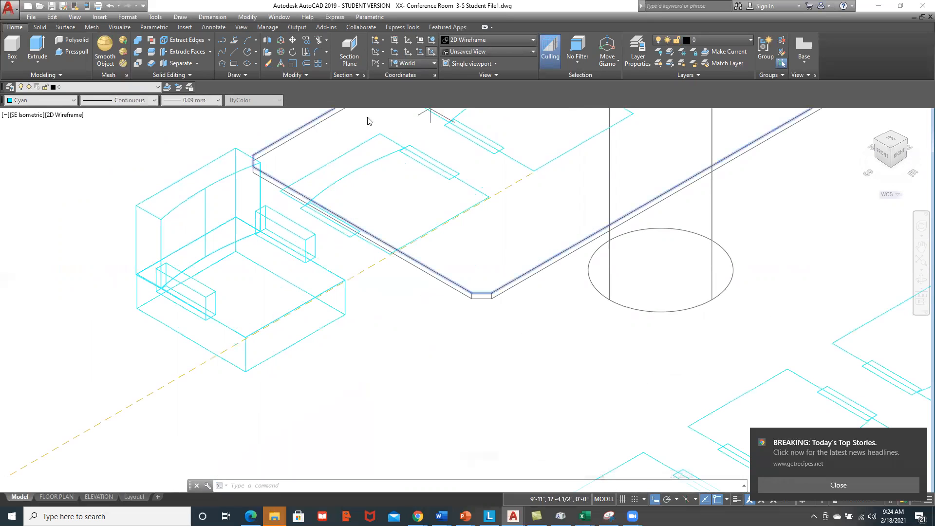
Set a three-point UCS on the seat's underside, with its origin at the rear corner and X along the side edge.
click(136, 307)
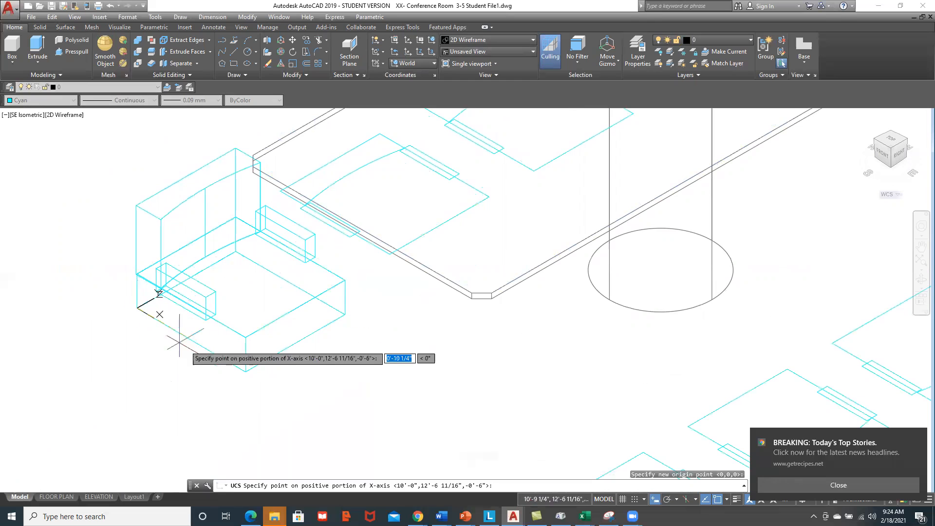
click(245, 371)
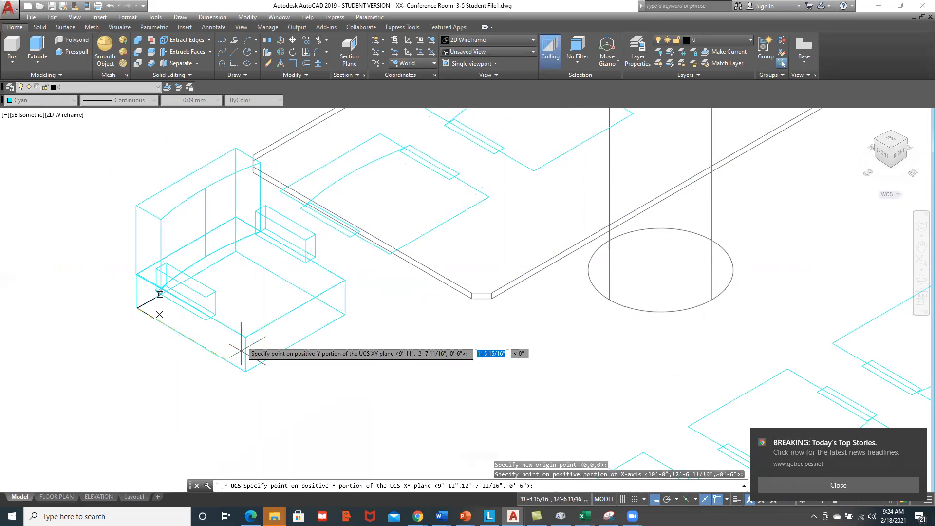
click(237, 251)
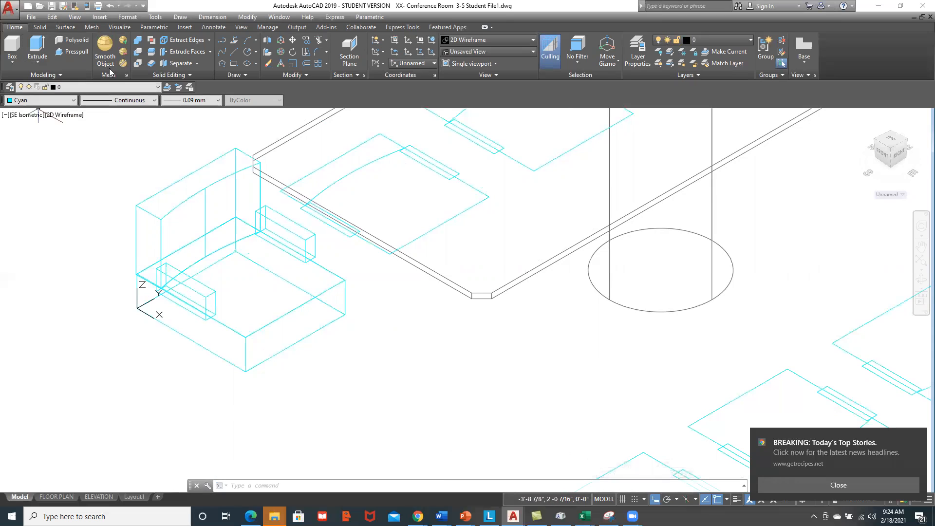
Turn on 3D object snap in the drafting settings with the Vertex and Center of face modes.
click(233, 63)
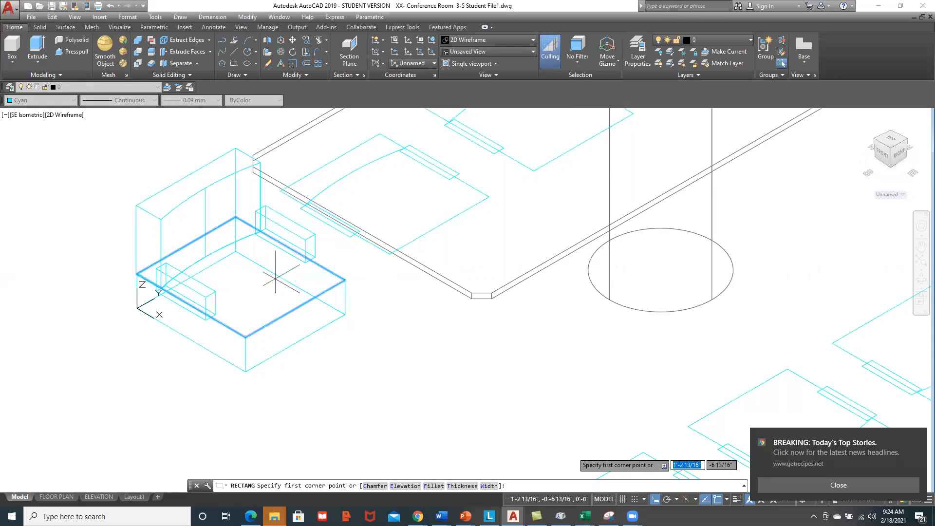
click(727, 500)
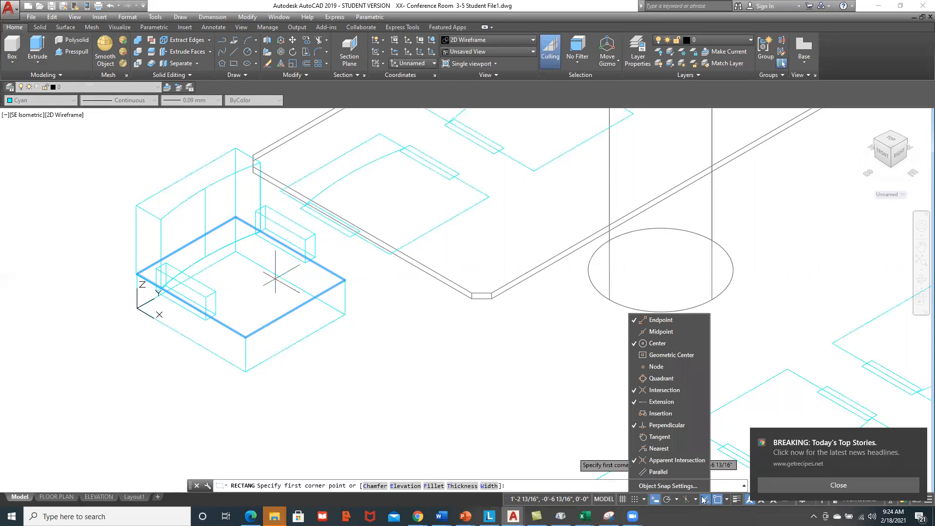
click(675, 487)
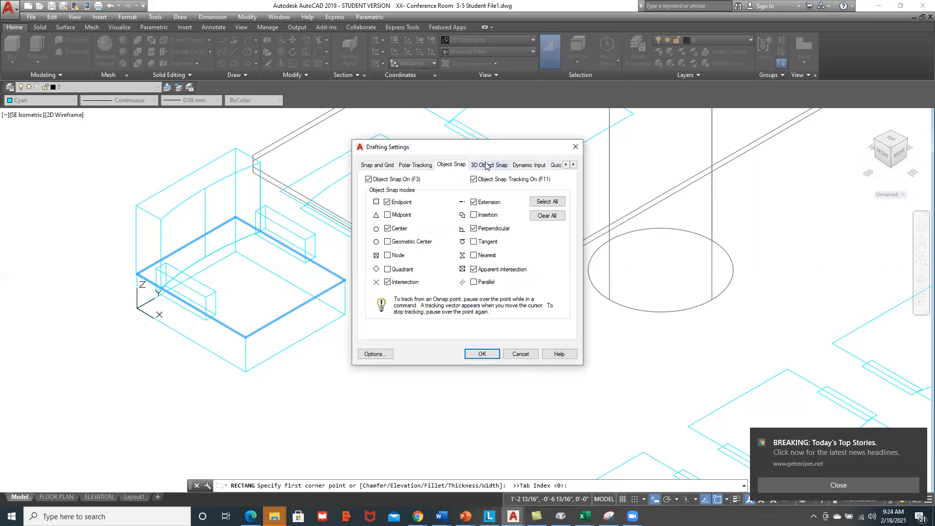
click(487, 165)
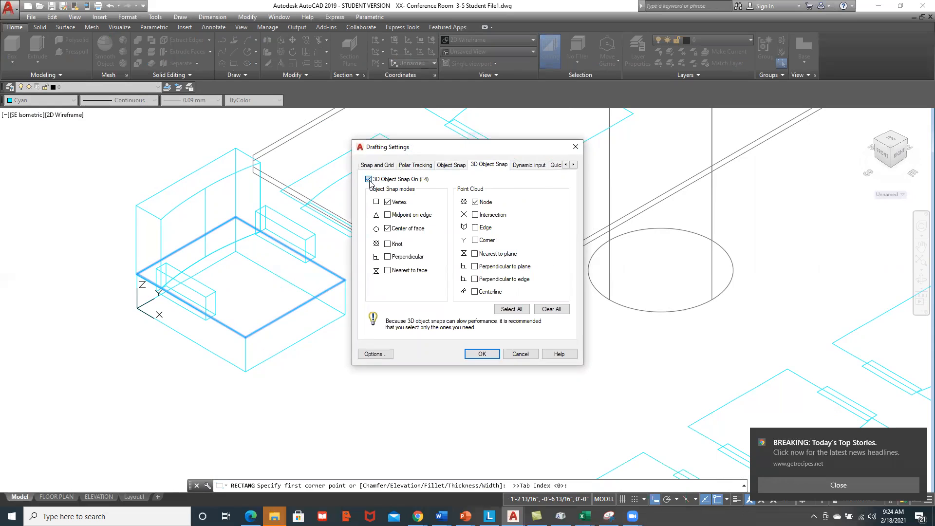
click(480, 354)
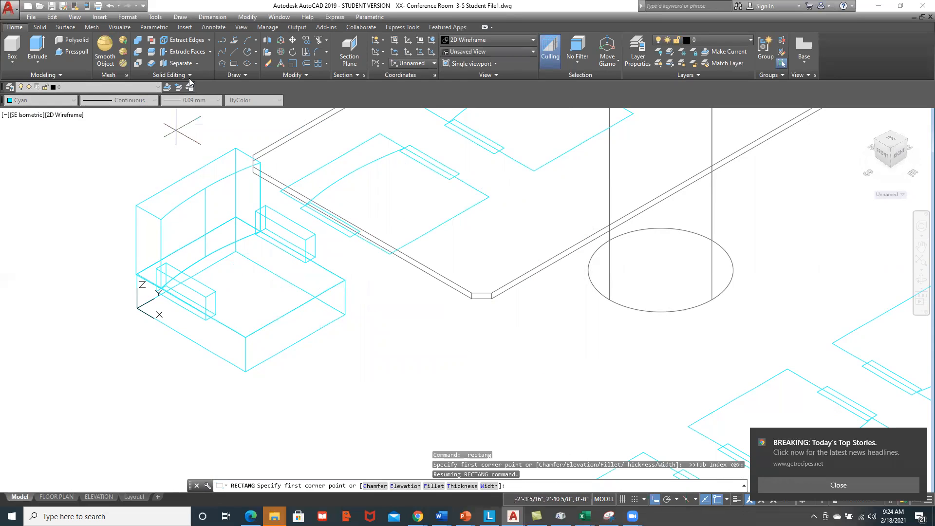
Draw a rectangle about 2 1/4 inches square at the far rear corner of the seat's underside as a leg profile.
click(234, 64)
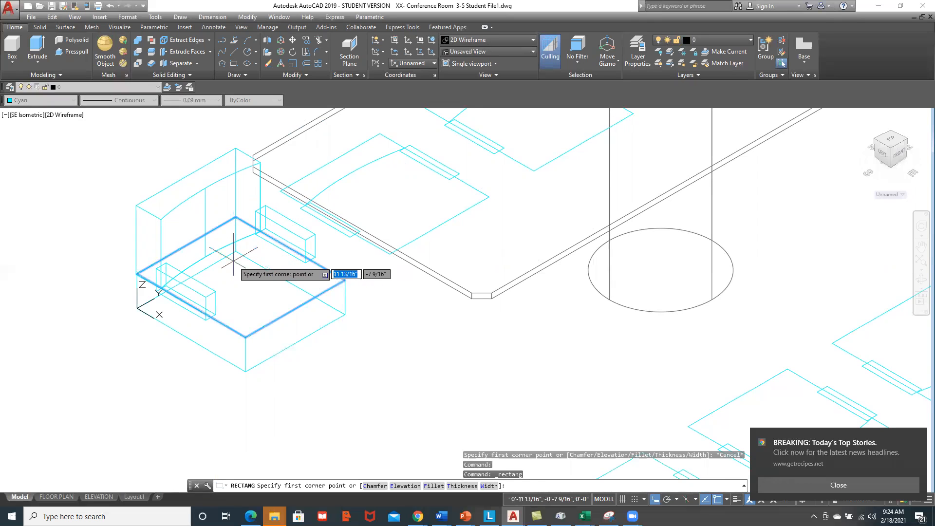
click(235, 256)
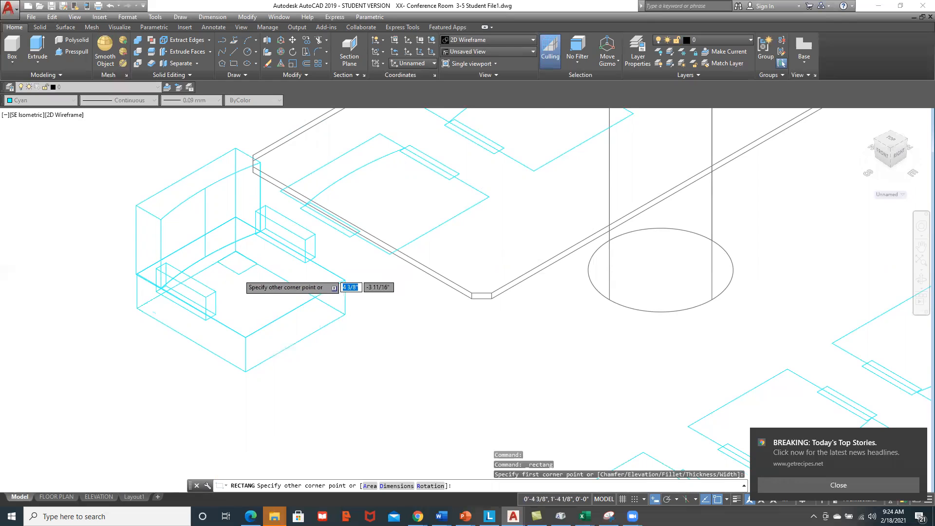
scroll(239, 274, up, 4)
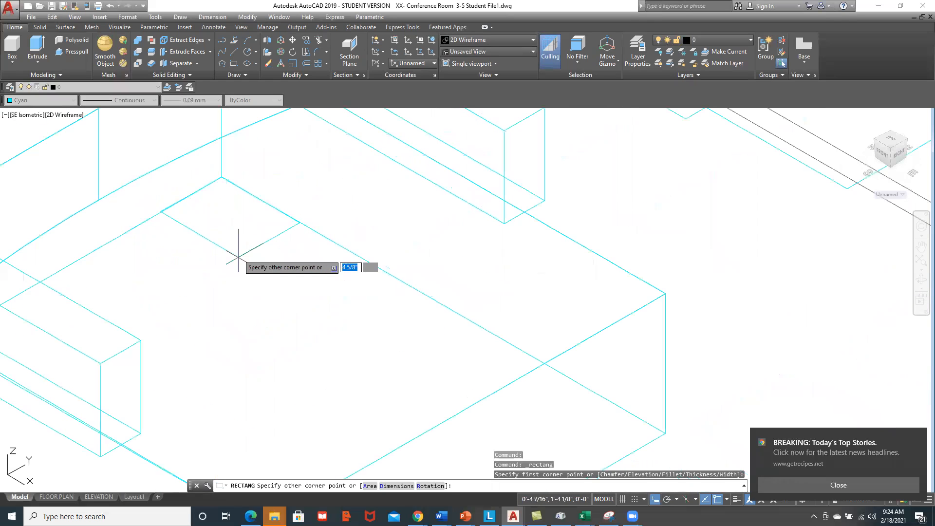
click(221, 233)
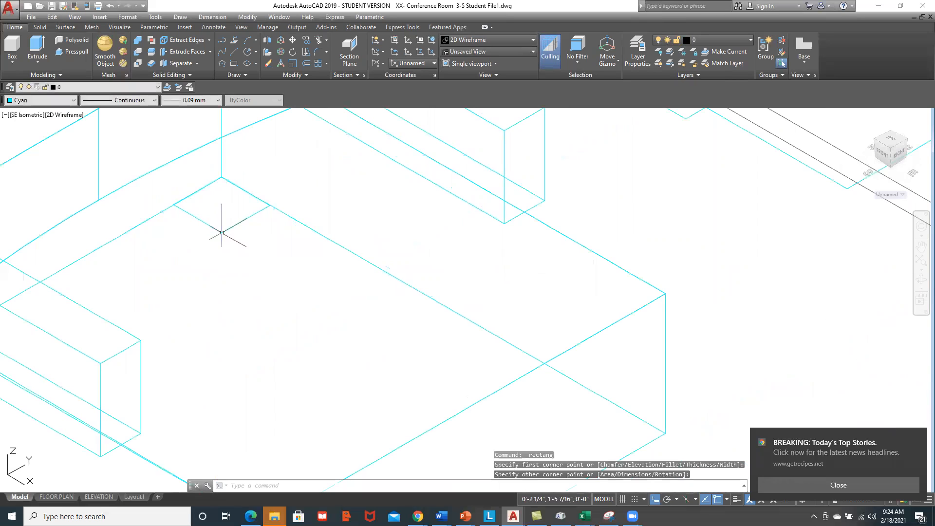
Copy the leg square from its outer corner to the front corner of the seat's underside on the same side.
scroll(212, 278, down, 2)
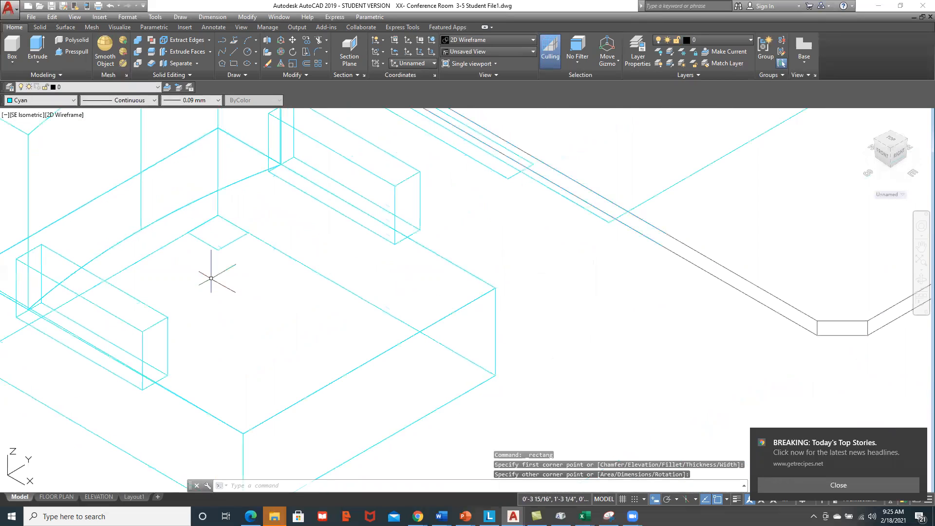
text(copy)
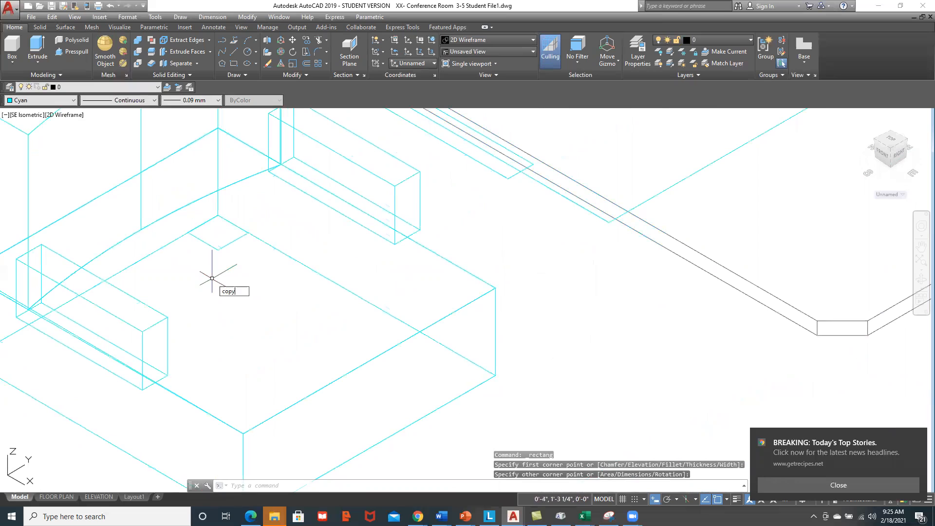
key(Return)
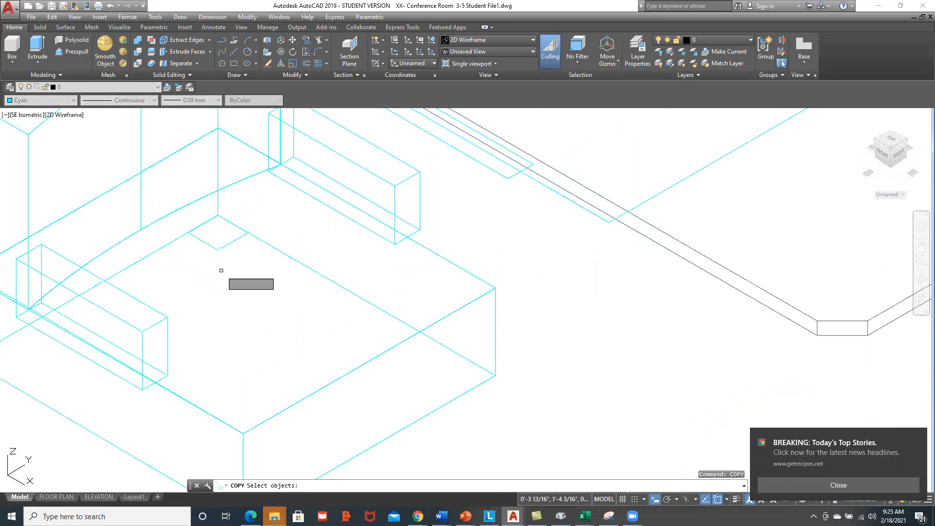
click(237, 238)
key(Return)
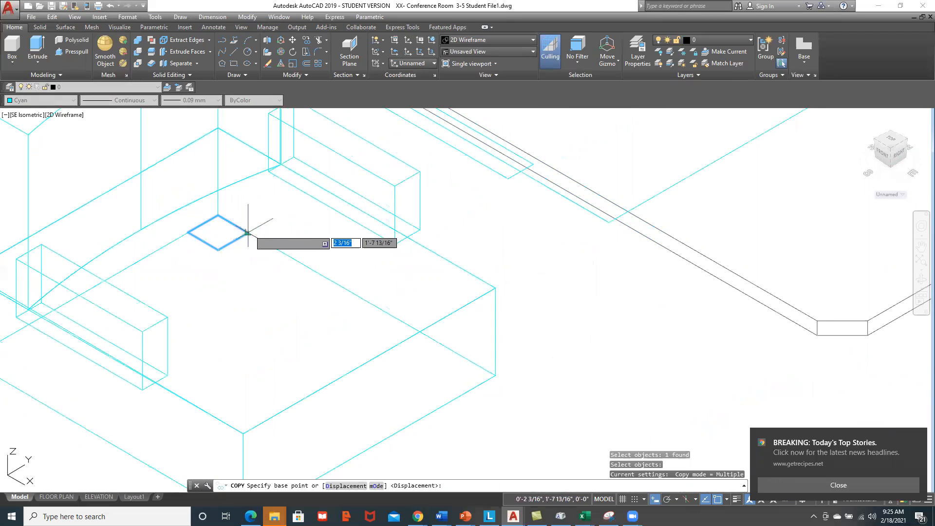
click(247, 233)
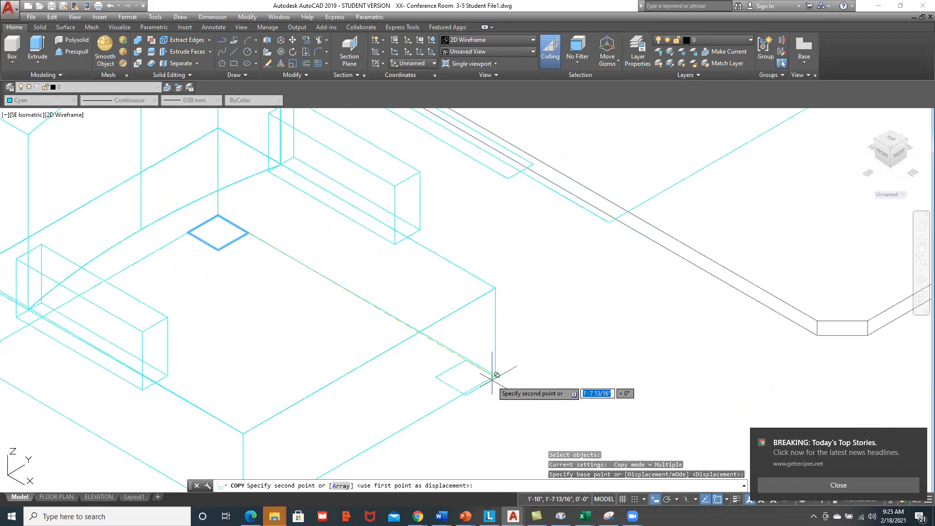
click(494, 376)
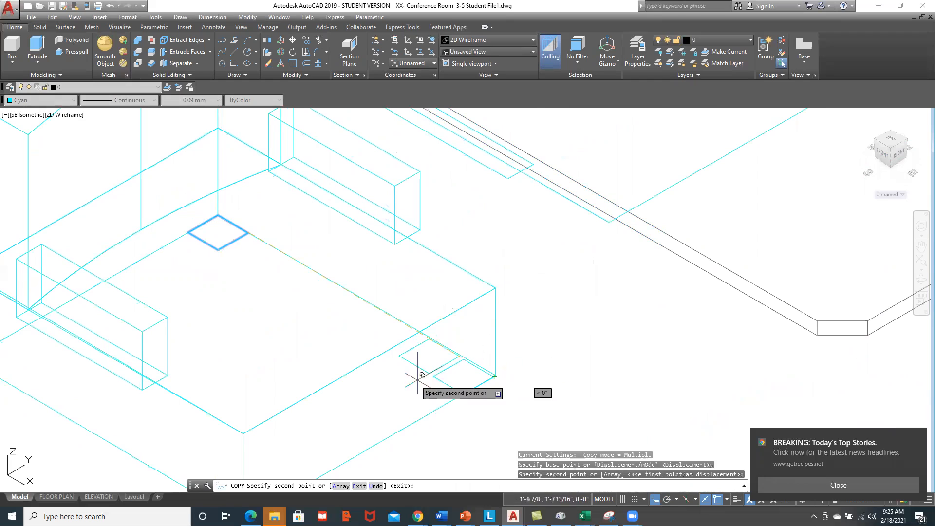
key(Escape)
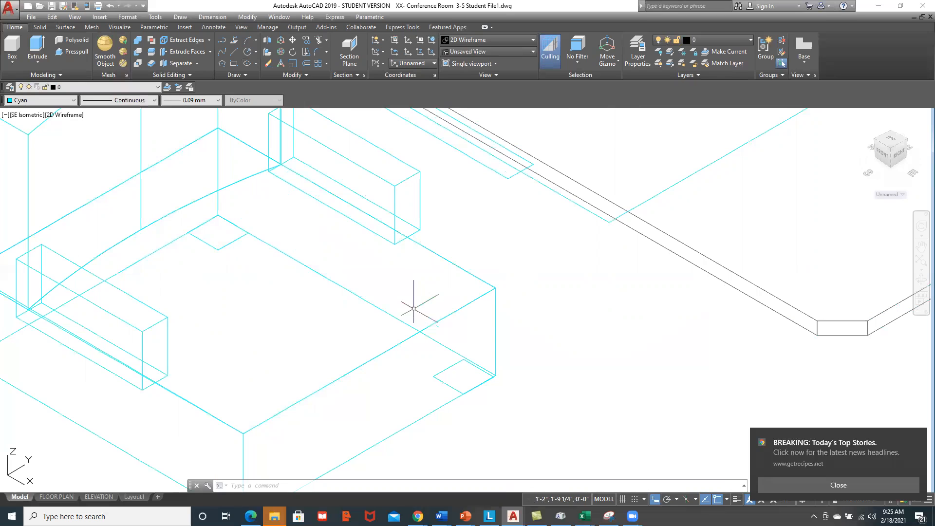
Copy both leg squares across to the two corners on the opposite side of the seat's underside.
text(co)
key(Return)
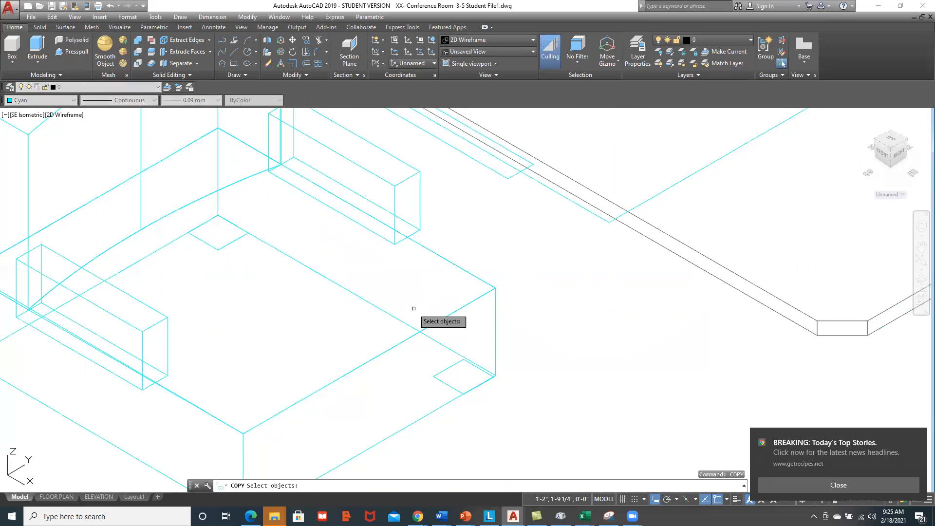
click(230, 243)
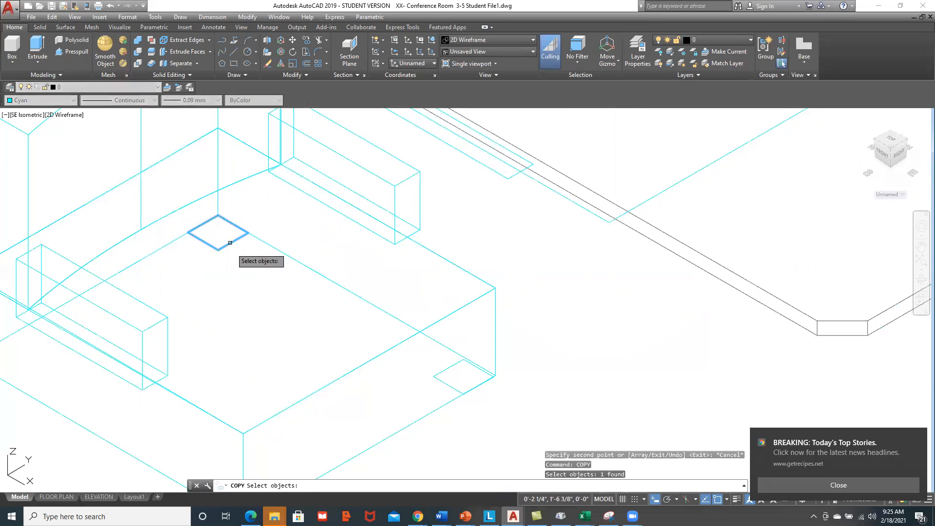
click(439, 372)
key(Return)
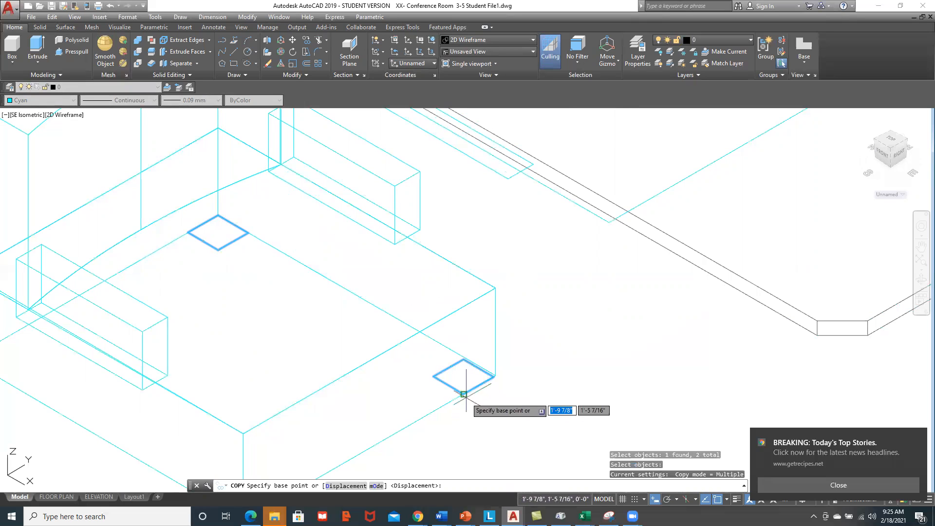
click(464, 394)
middle_drag(365, 455, 429, 344)
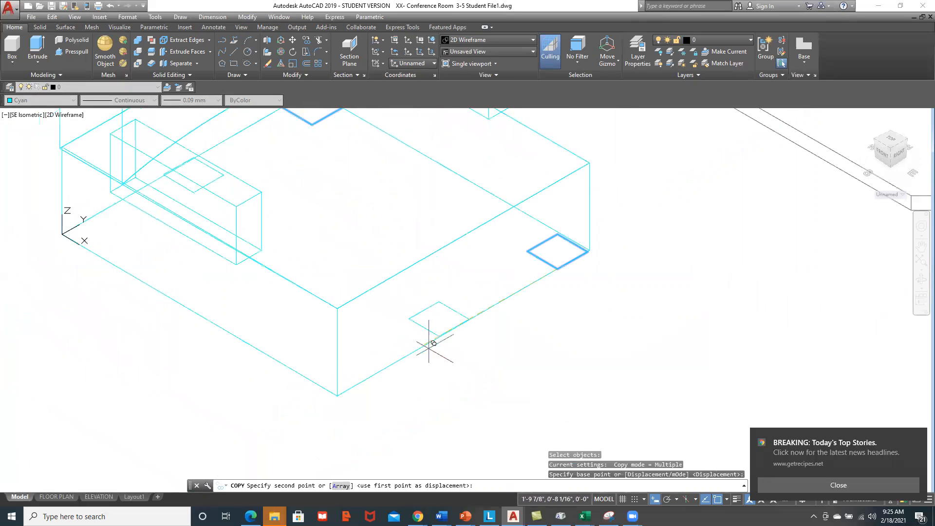
click(337, 394)
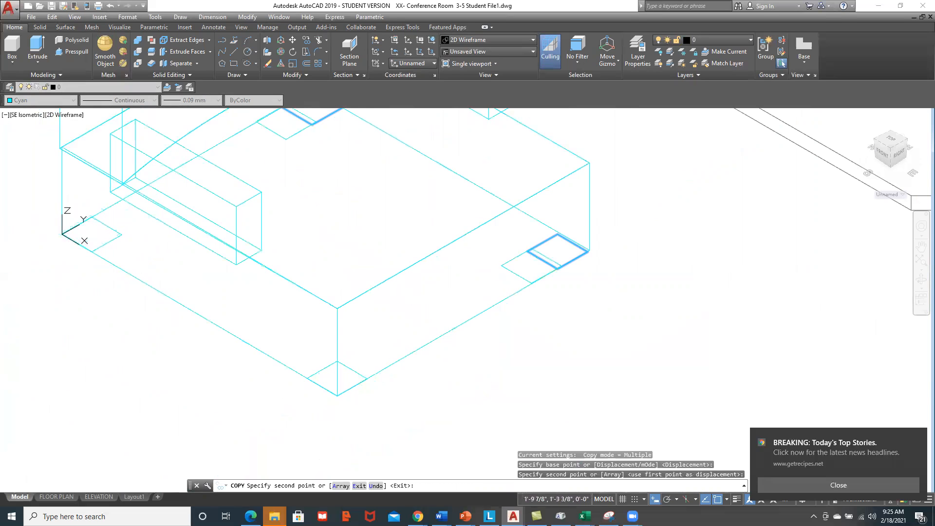
key(Escape)
Extrude the four leg squares 18 inches downward from the seat's underside.
mouse_move(298, 196)
middle_down()
mouse_move(313, 217)
mouse_move(314, 273)
middle_up()
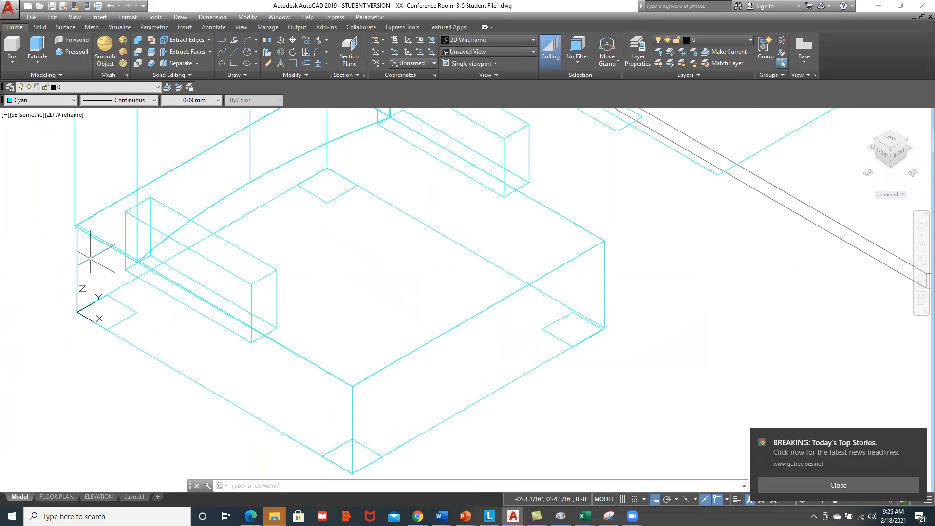
scroll(319, 273, down, 2)
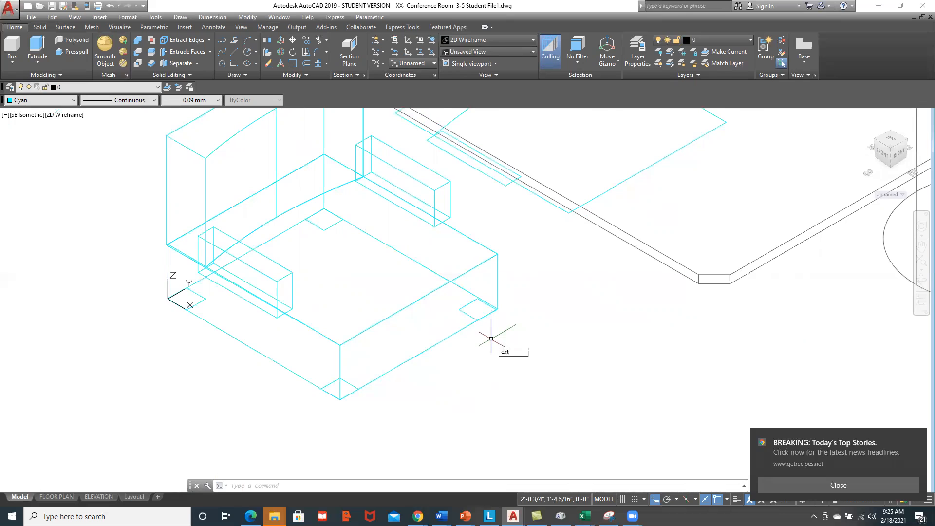
text(e)
key(Return)
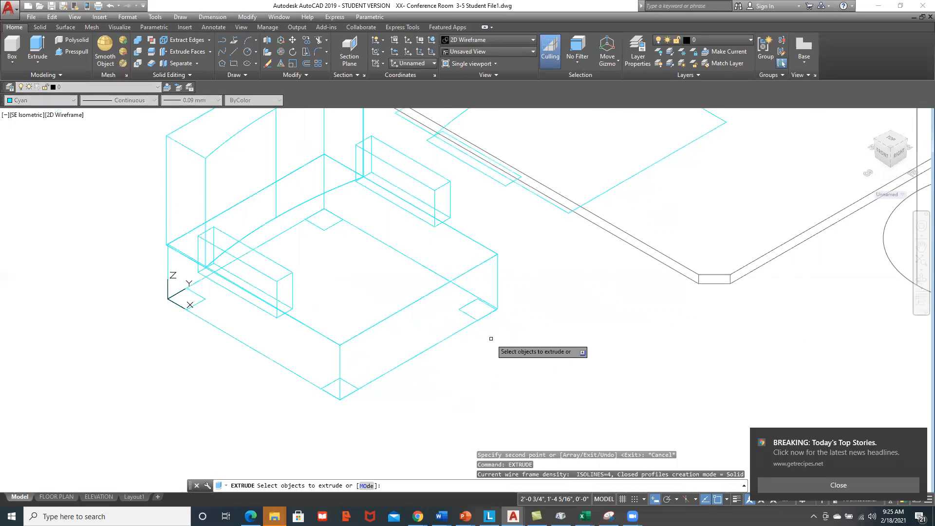
click(466, 312)
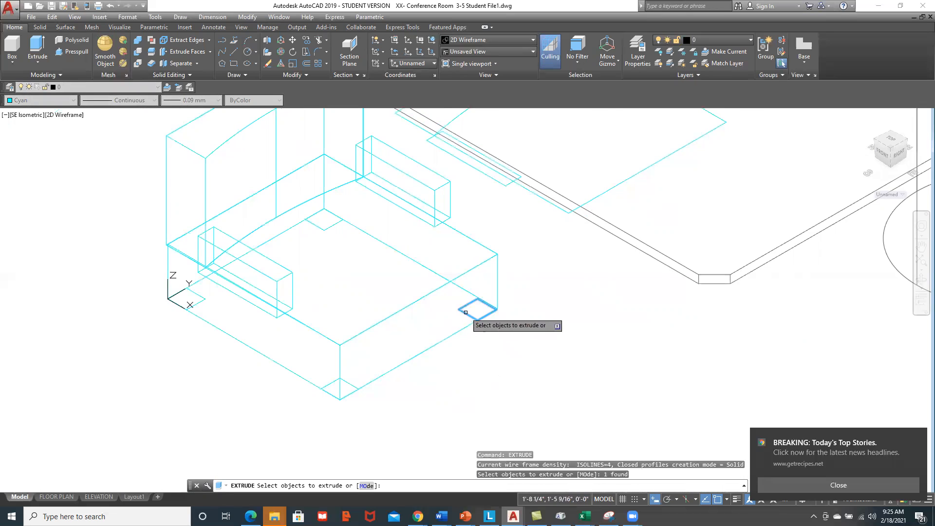
click(350, 382)
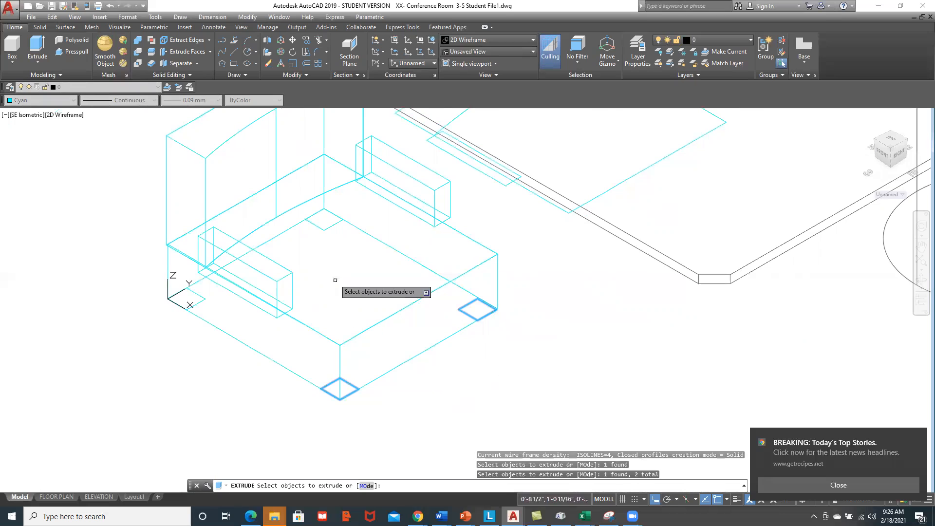
click(332, 223)
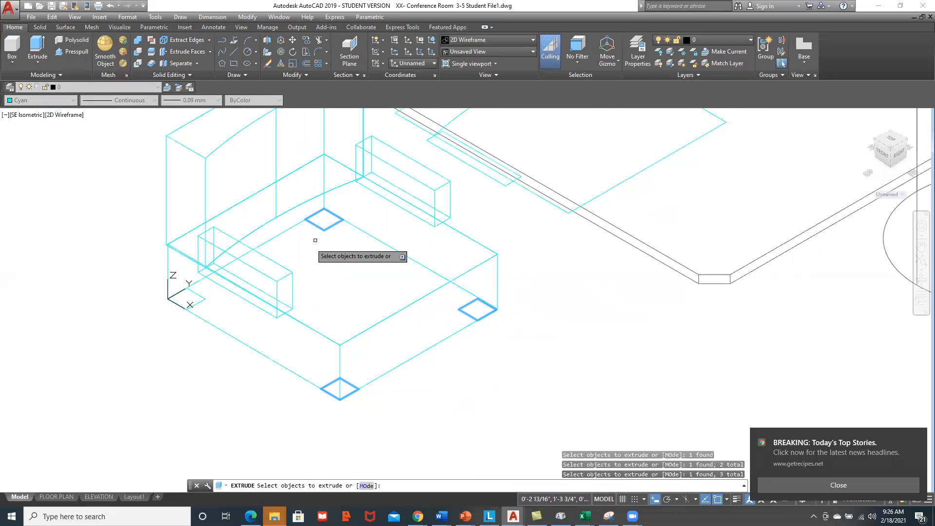
click(204, 302)
key(Return)
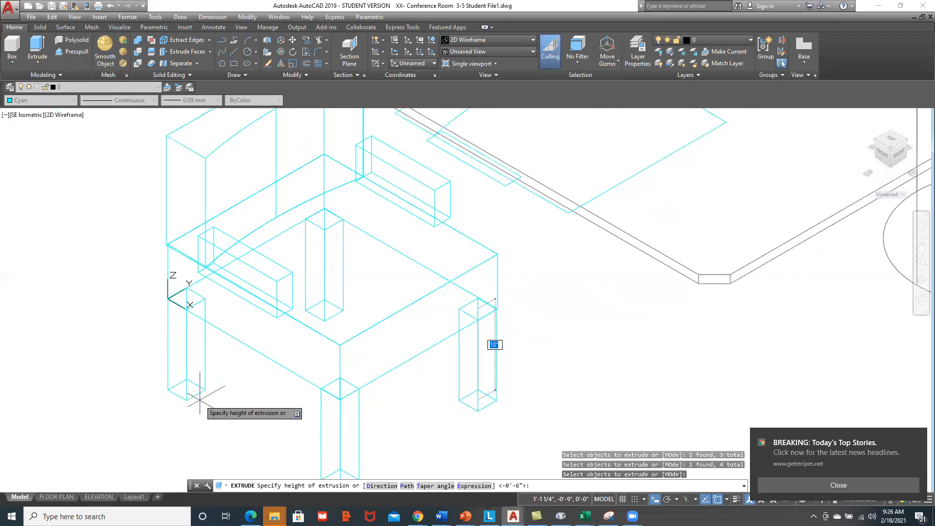
text(18)
key(Return)
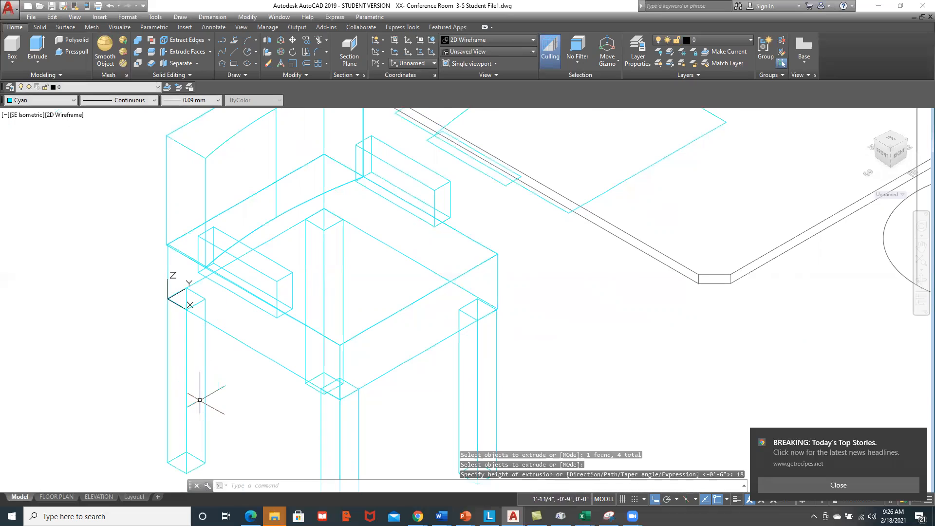
Show the chair and table in the Hidden visual style.
scroll(272, 395, down, 2)
scroll(356, 391, down, 2)
middle_drag(425, 380, 301, 311)
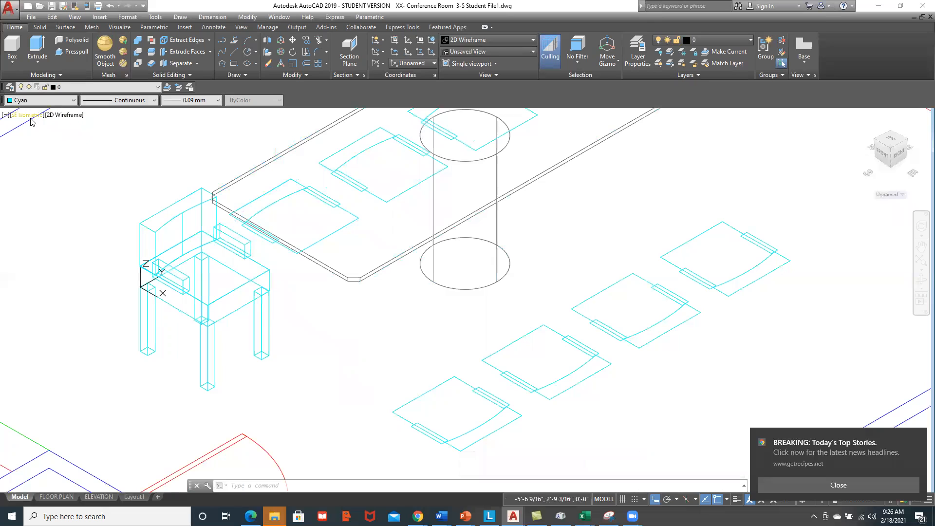
click(66, 115)
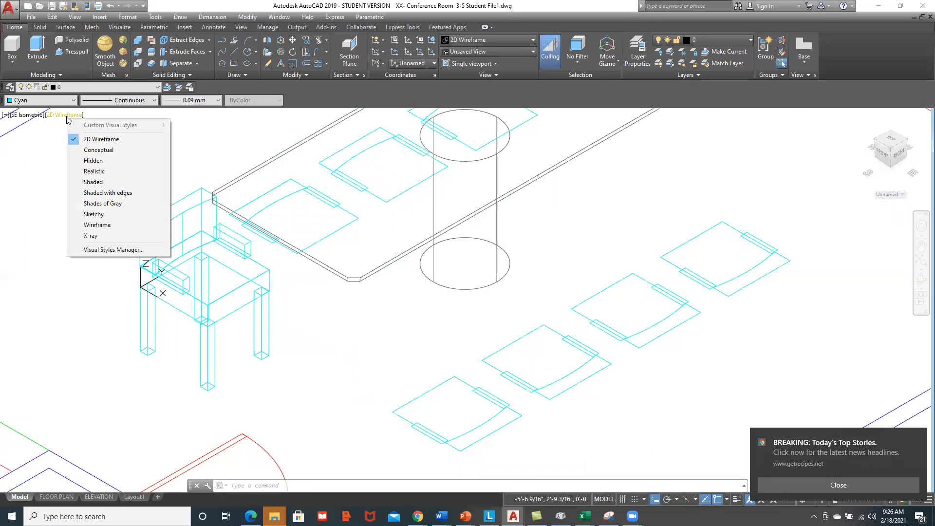
click(88, 159)
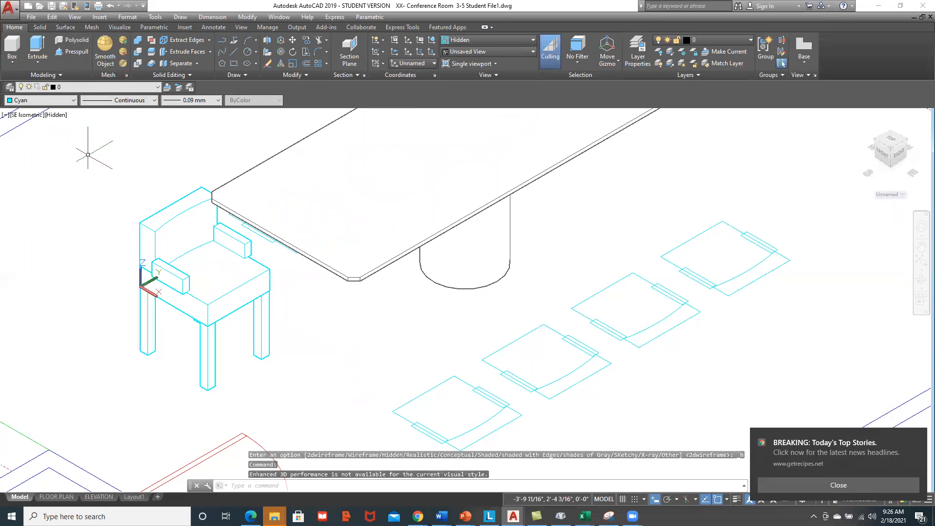
Show the chair and table in the Conceptual visual style.
click(53, 115)
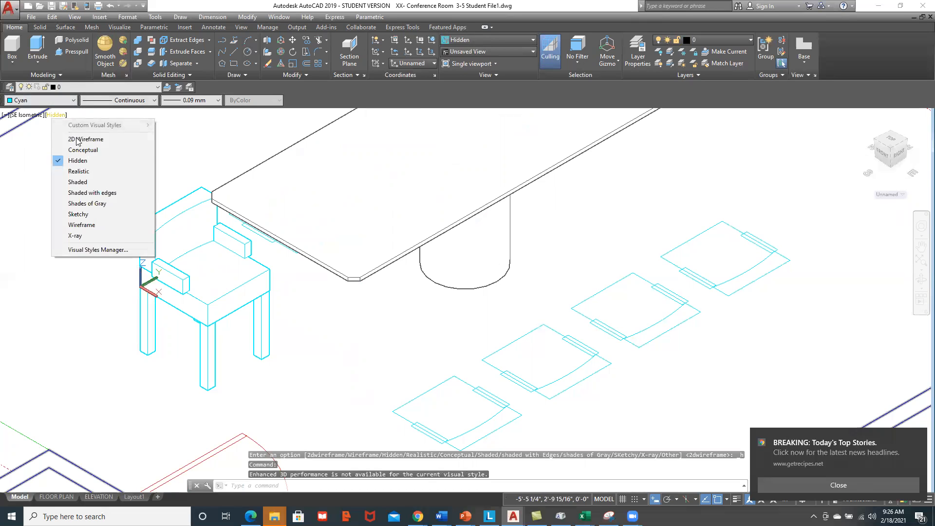
click(83, 149)
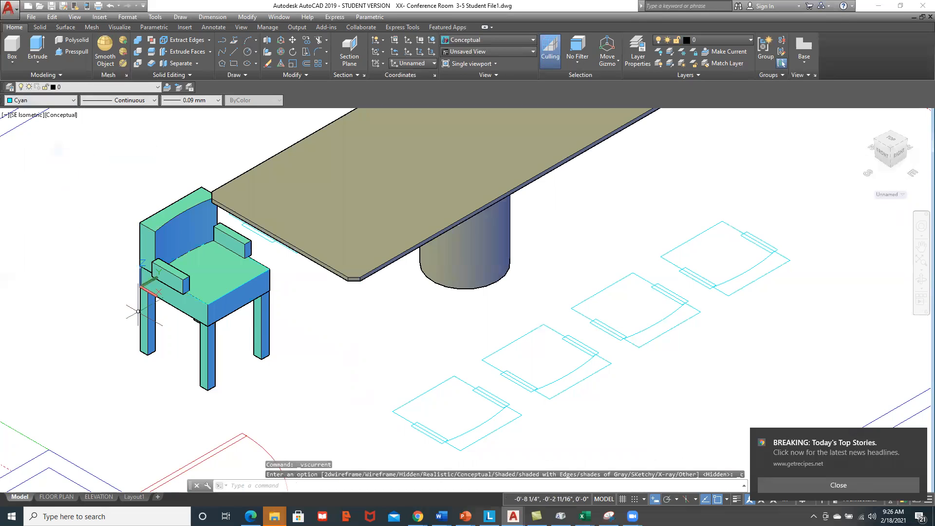
scroll(240, 357, down, 2)
shift+middle_drag(213, 340, 182, 314)
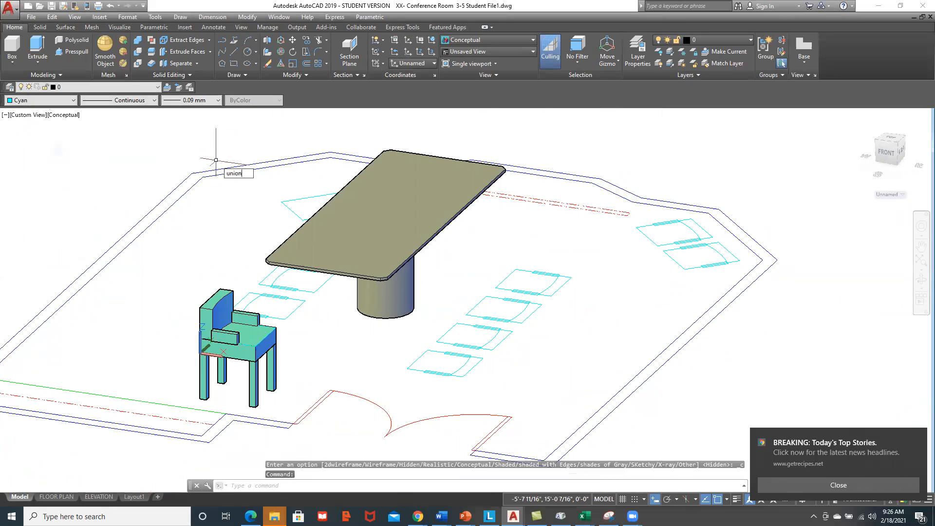
Union the chair's backrest, armrests, seat and four legs into a single solid.
text(union)
key(Return)
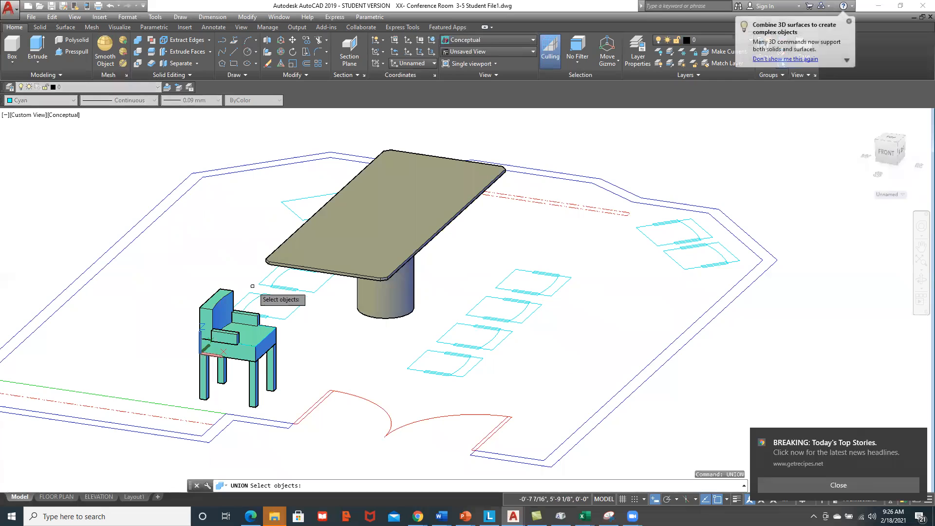
click(291, 340)
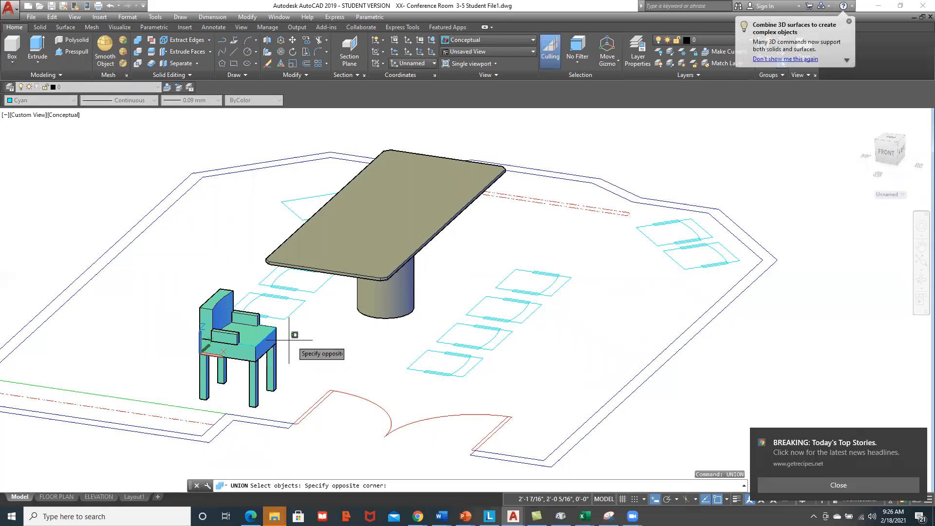
click(215, 364)
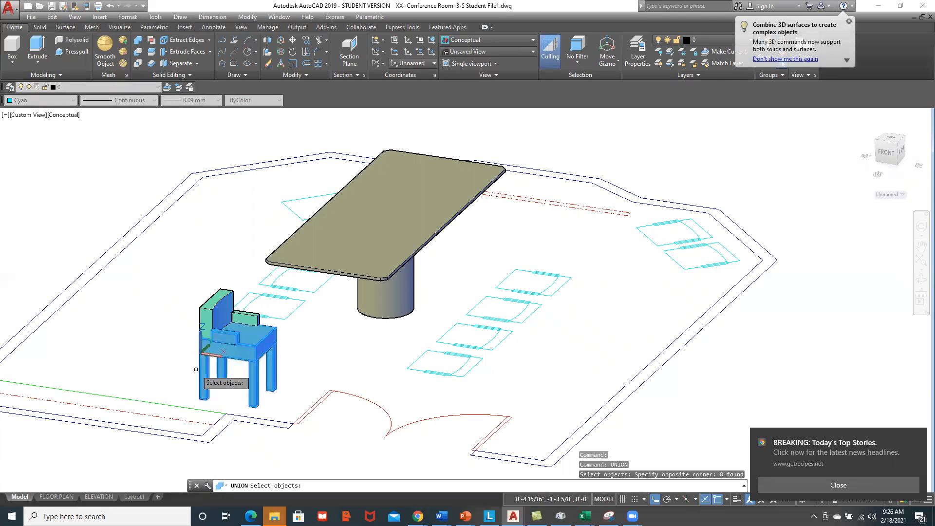
click(229, 316)
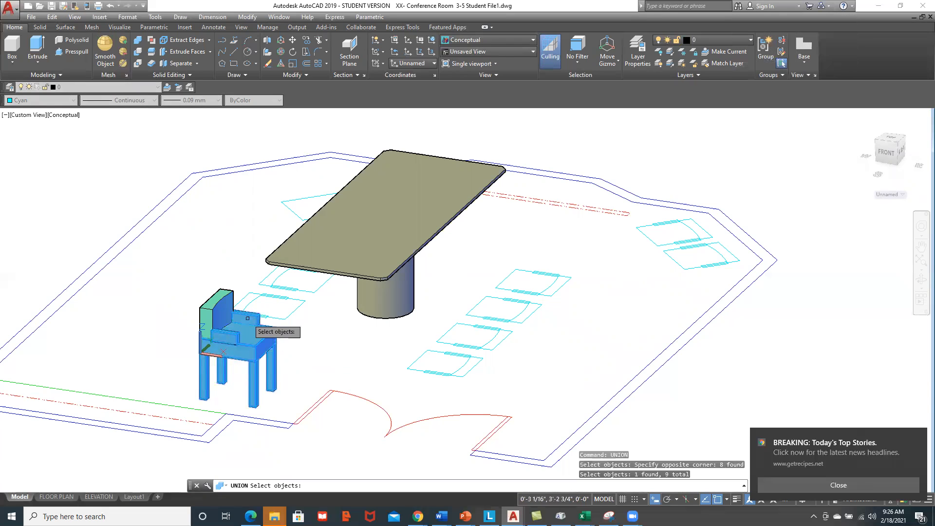
click(209, 318)
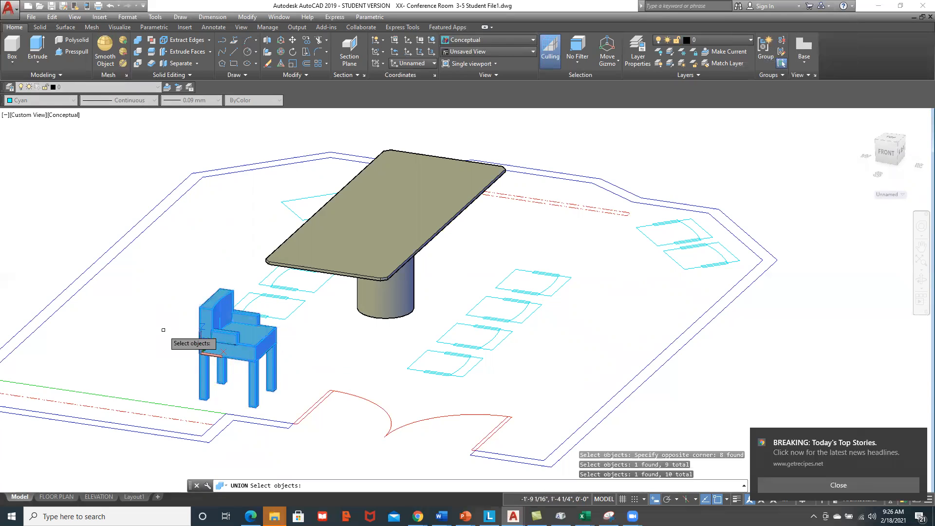
key(Return)
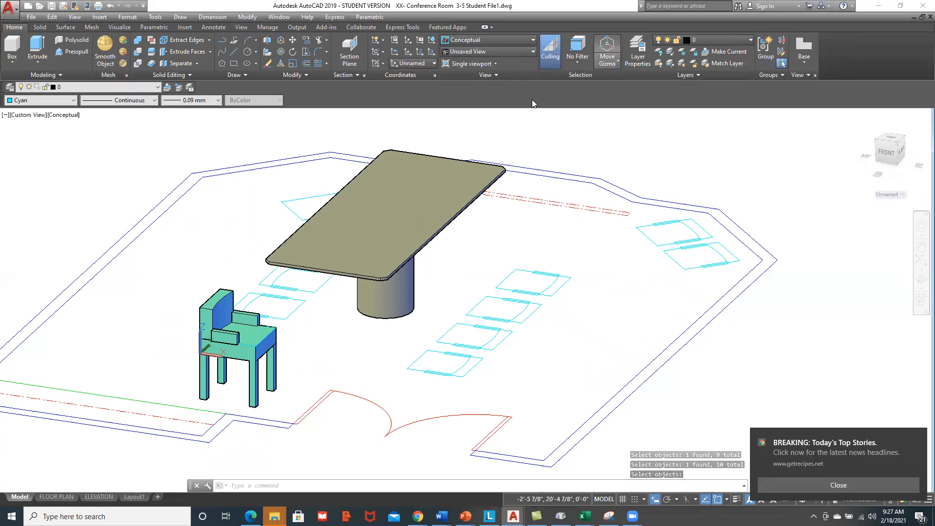
Move the unified chair straight up 18 inches along the Z axis.
key(Return)
click(254, 344)
click(238, 316)
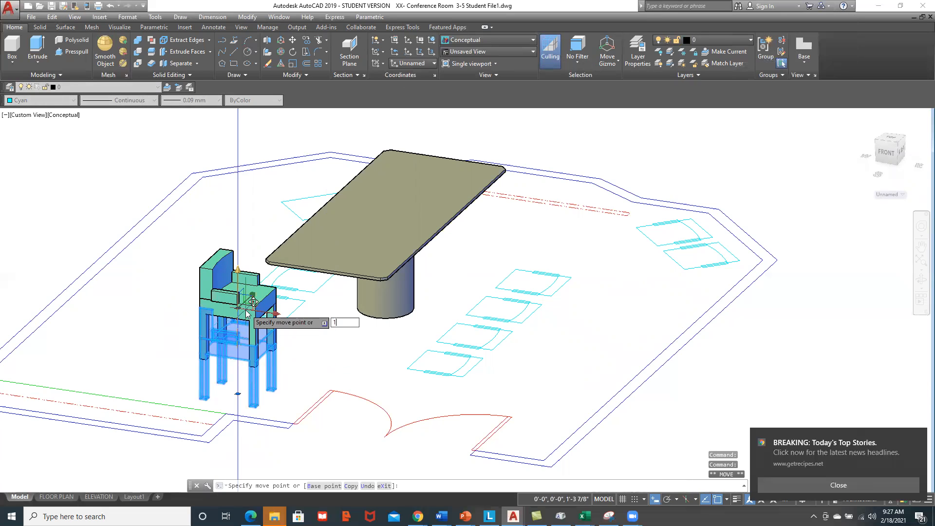
key(Return)
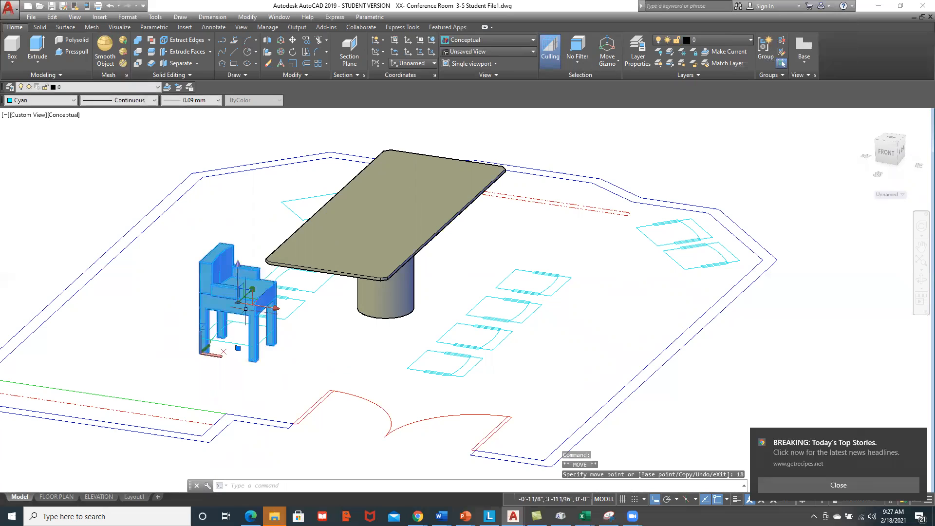
key(Escape)
shift+middle_drag(177, 355, 230, 360)
key(Escape)
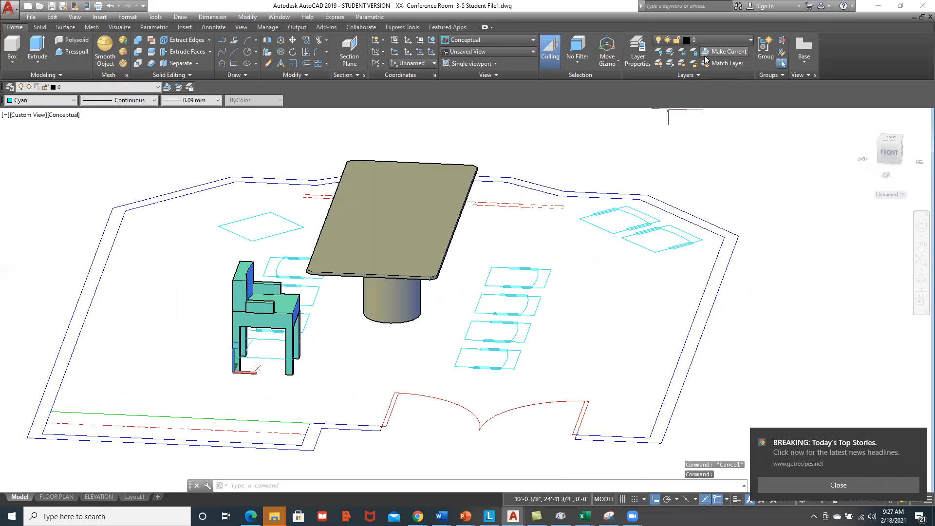
Raise the chair another 6 inches along the Z axis.
click(244, 322)
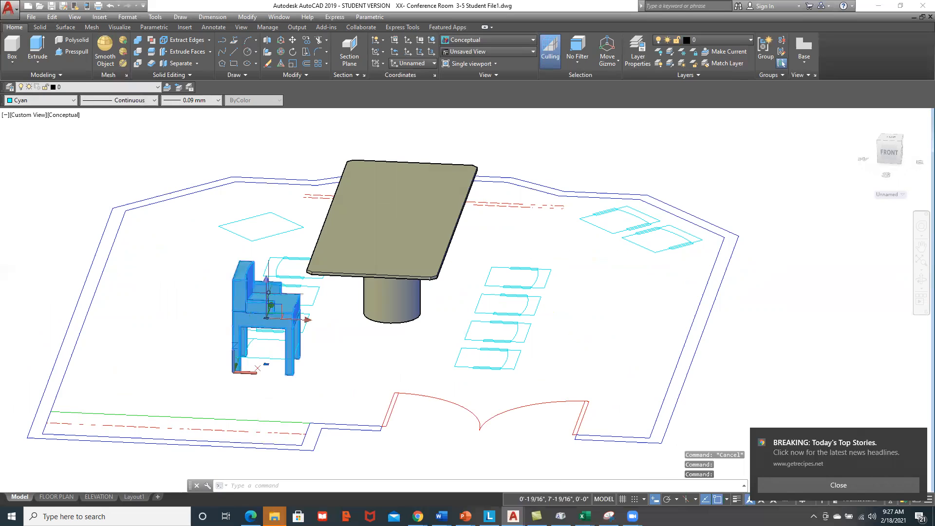
drag(271, 306, 274, 282)
text(6)
key(Return)
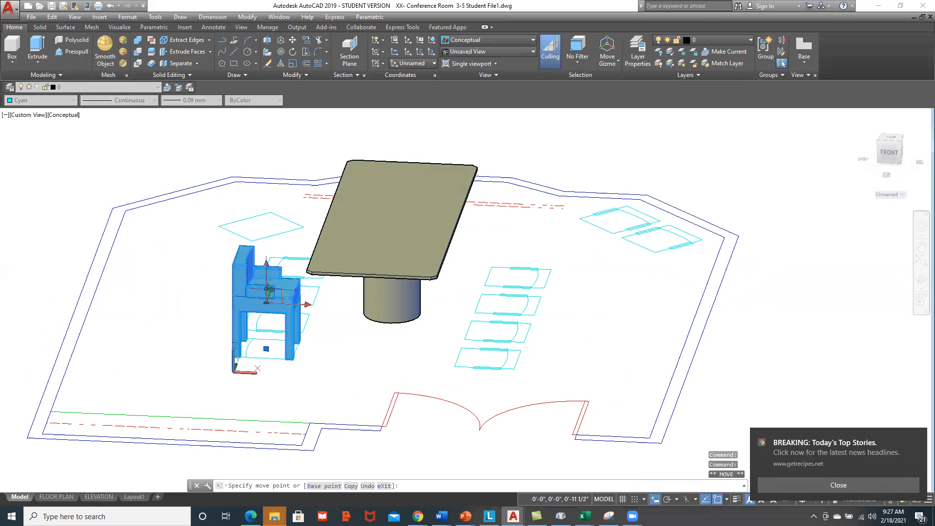
key(Escape)
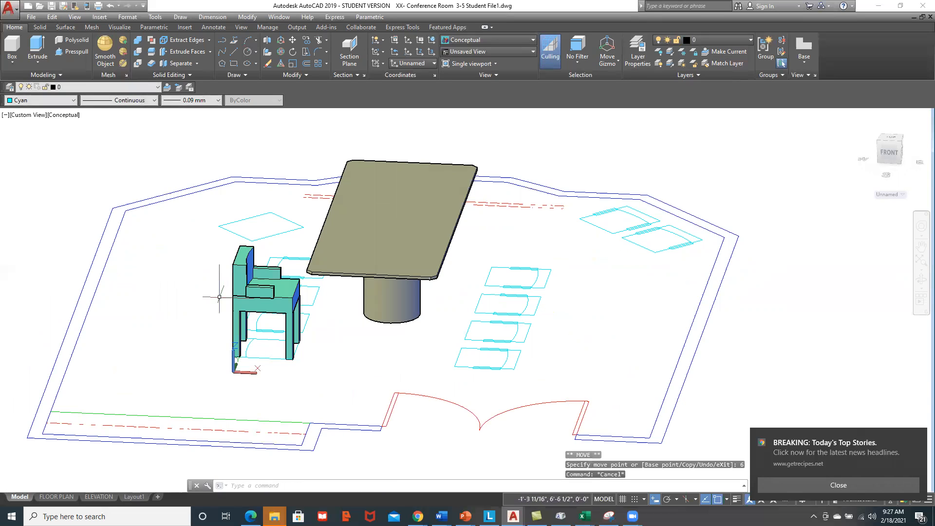
shift+middle_drag(310, 390, 249, 383)
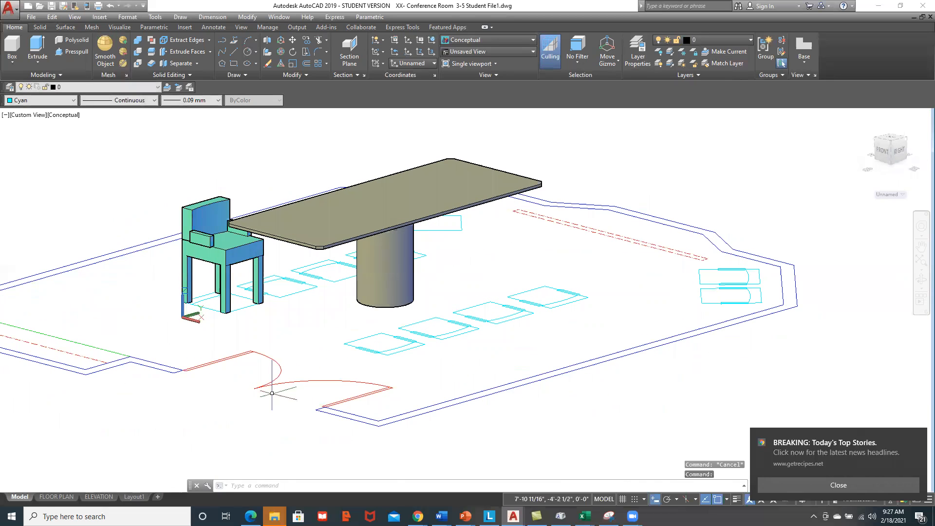
click(349, 223)
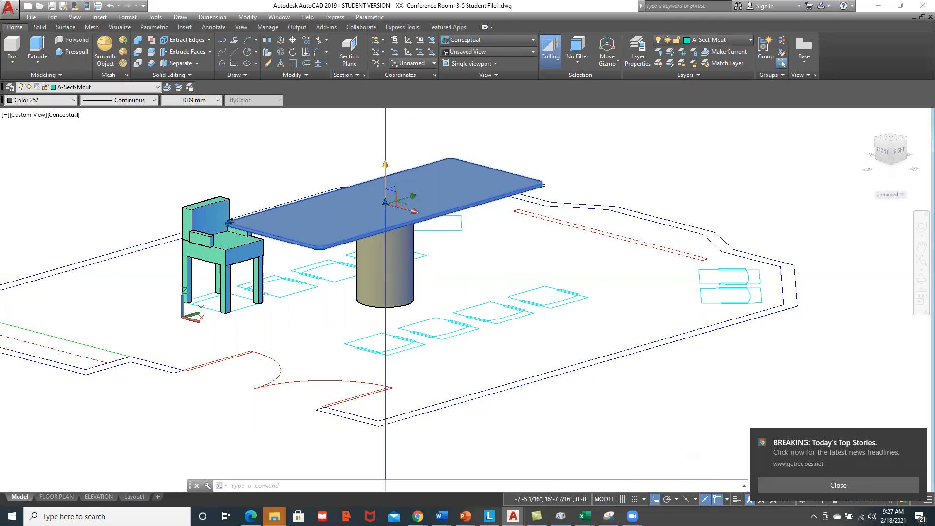
click(385, 165)
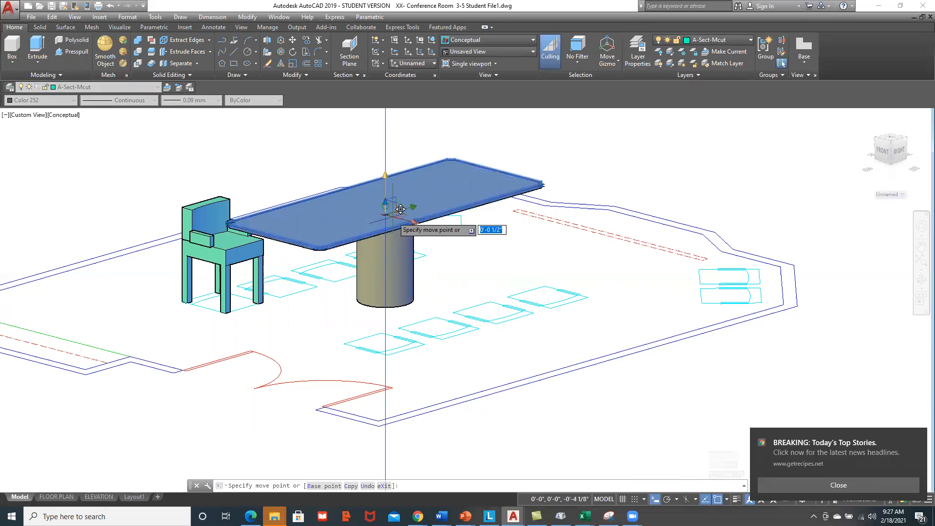
key(Escape)
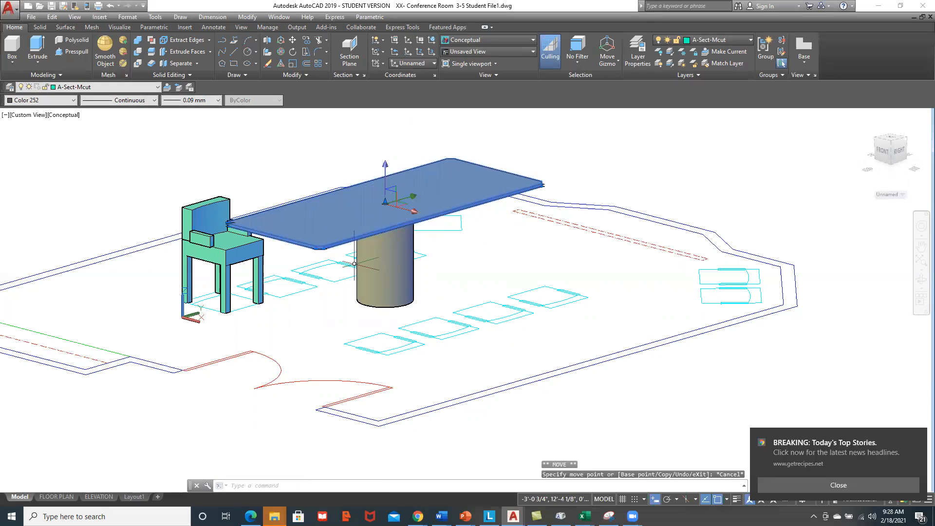
key(Escape)
Switch the model to the 2D Wireframe visual style.
middle_drag(453, 297, 437, 360)
shift+middle_drag(400, 316, 396, 429)
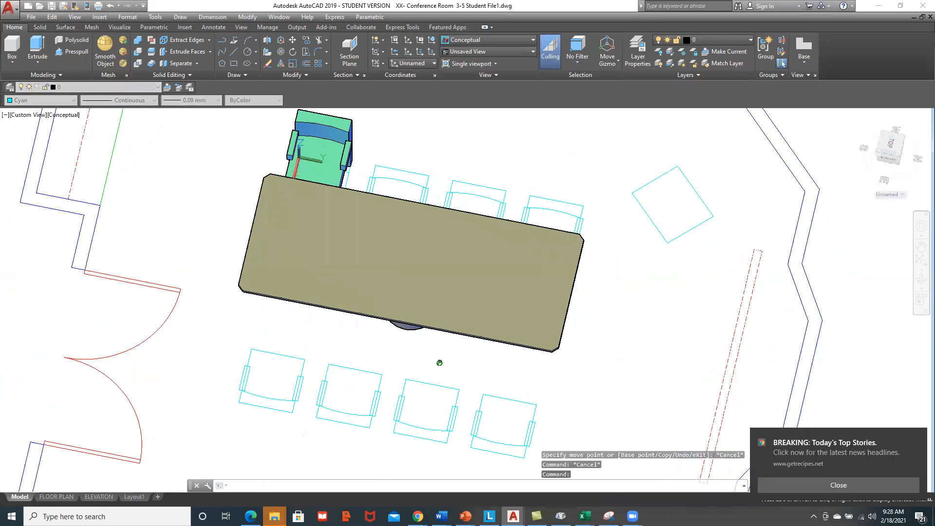
middle_drag(344, 261, 278, 356)
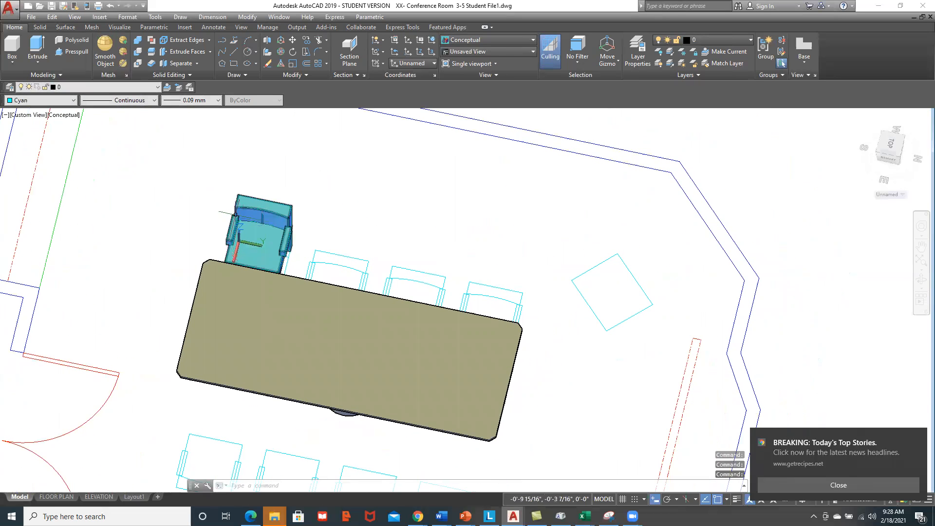
click(69, 115)
click(104, 139)
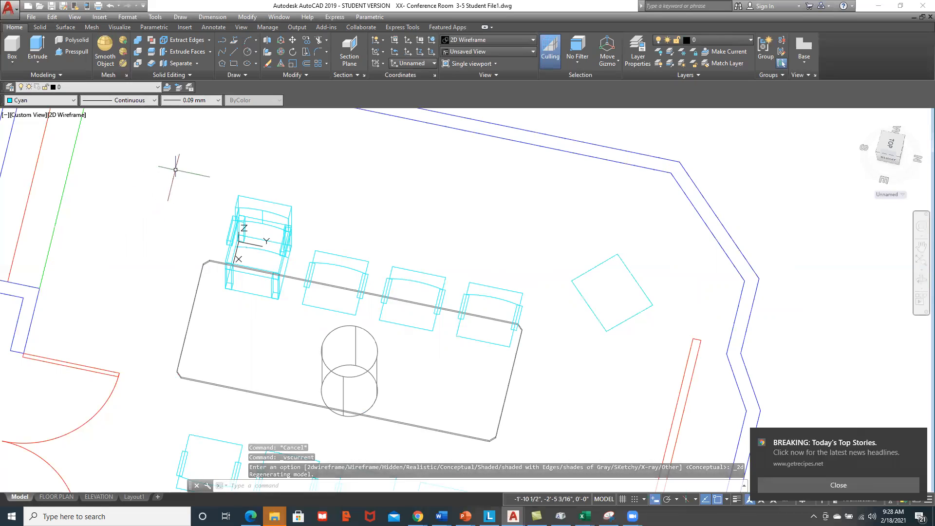
Copy the 3D chair from the back-edge midpoint of its floor outline to the back-edge midpoint of the adjacent chair outline.
text(copy)
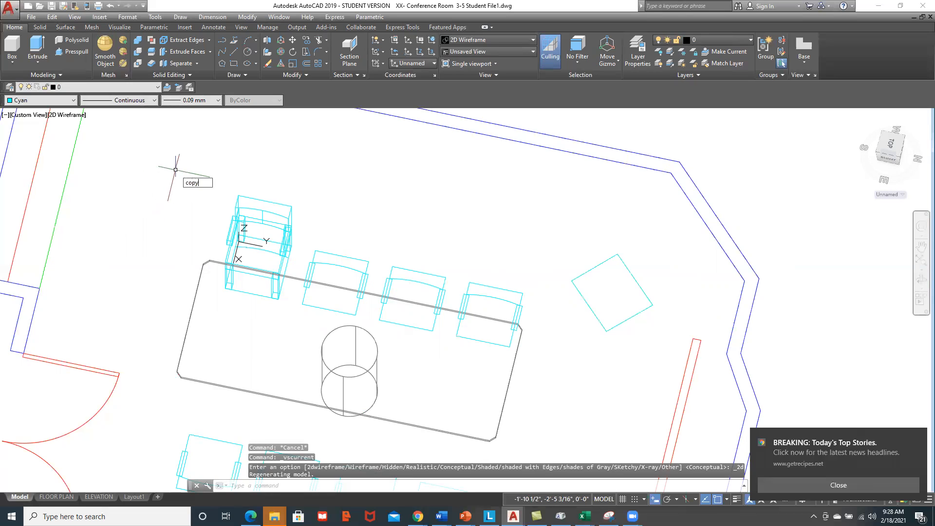
key(Return)
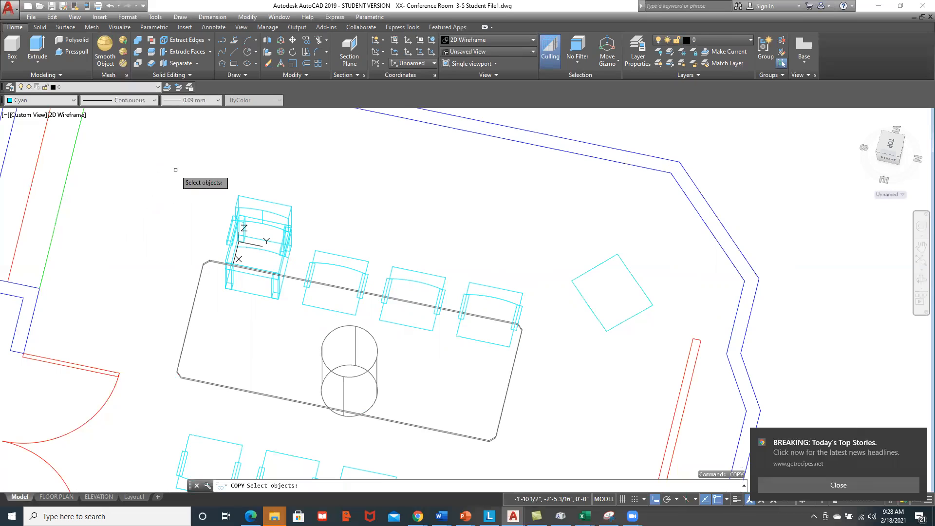
click(252, 199)
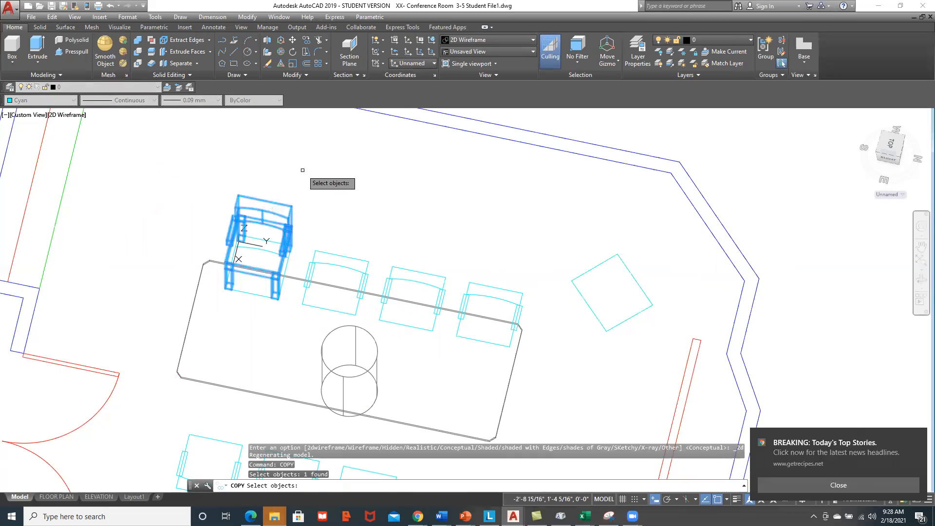
key(Return)
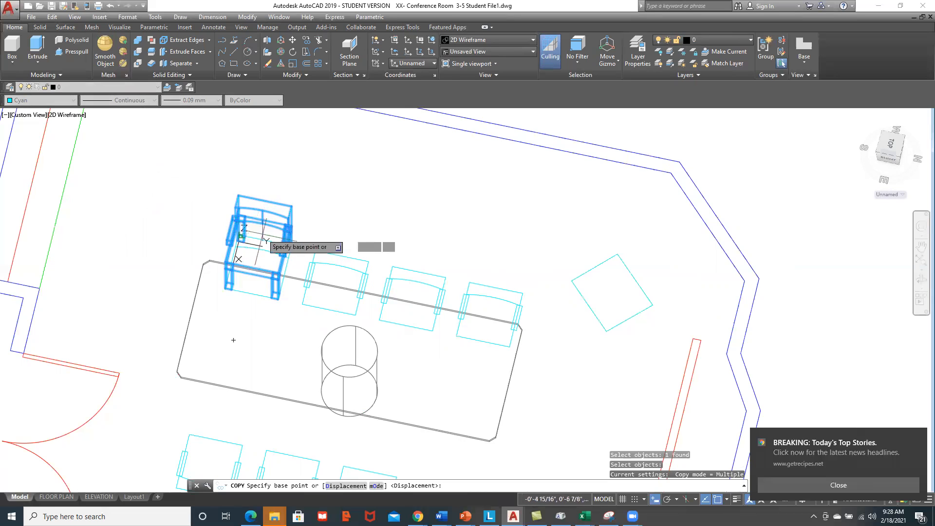
shift+right_click(267, 240)
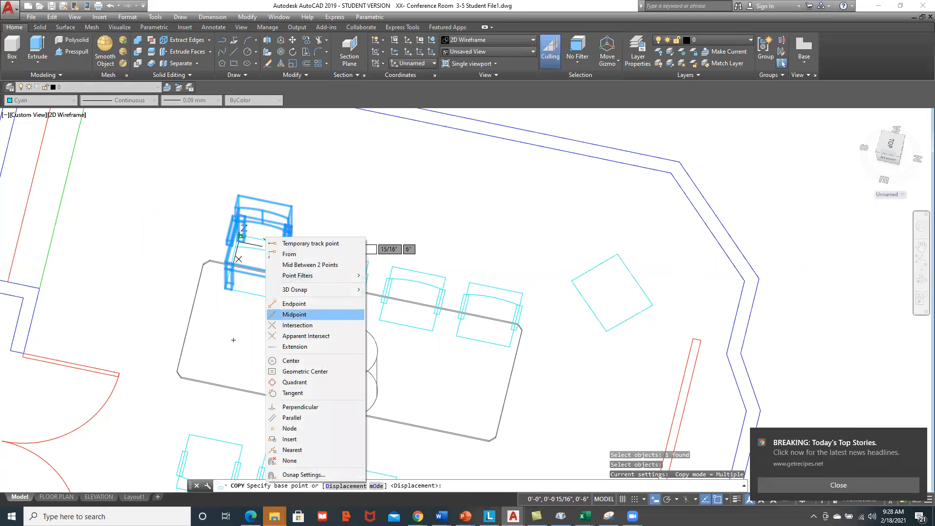
click(294, 315)
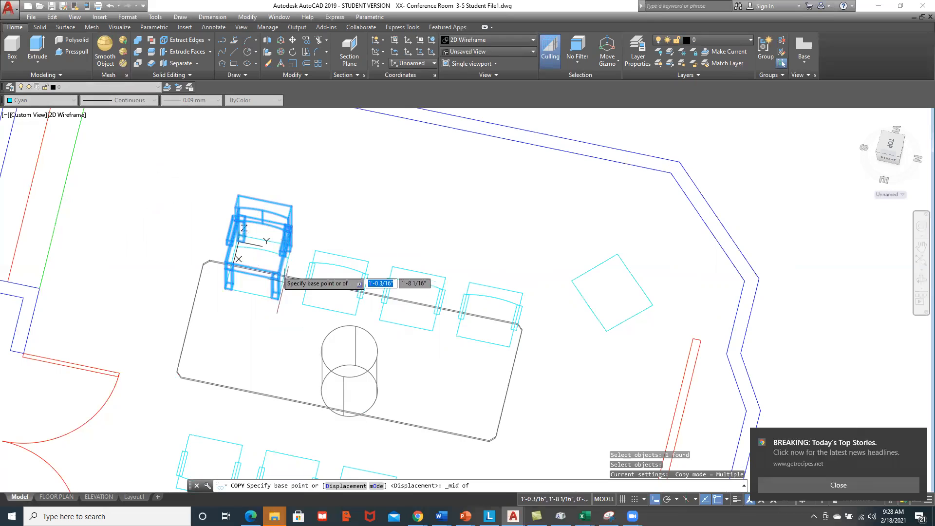
click(266, 241)
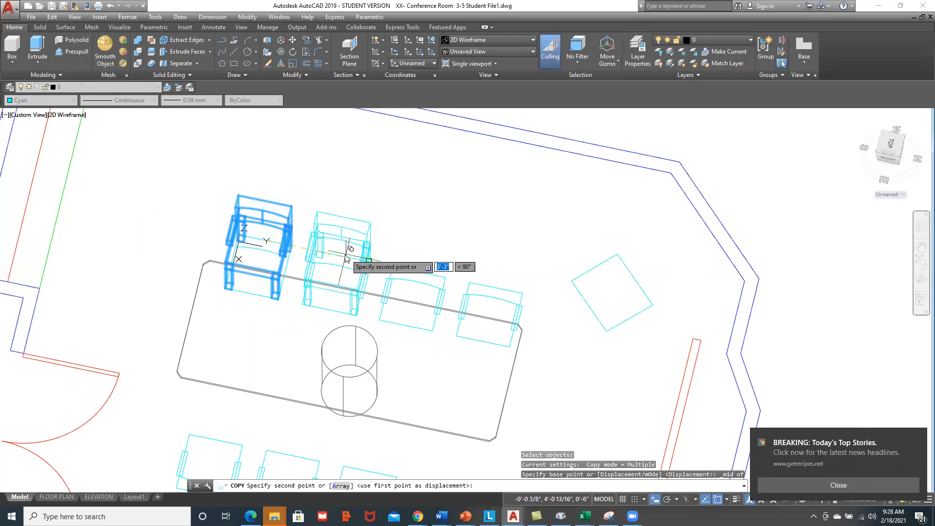
shift+right_click(346, 258)
click(380, 332)
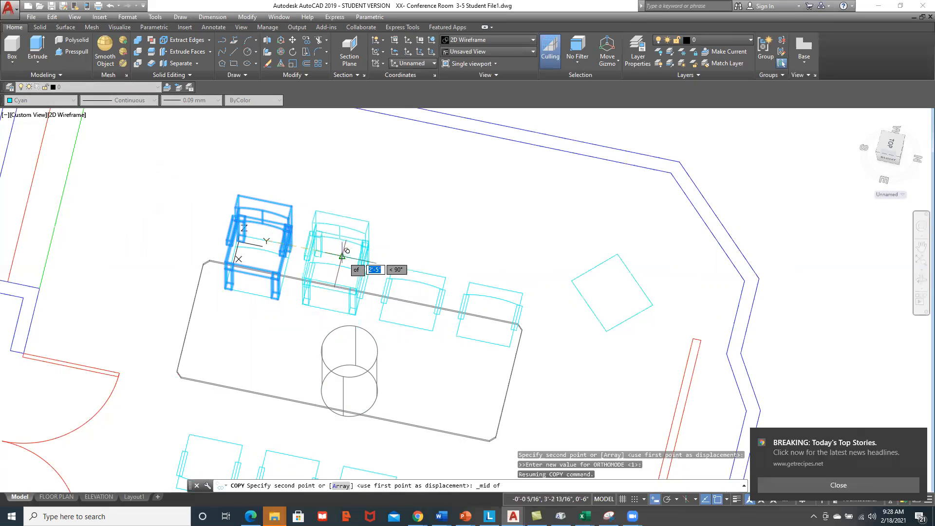
click(347, 252)
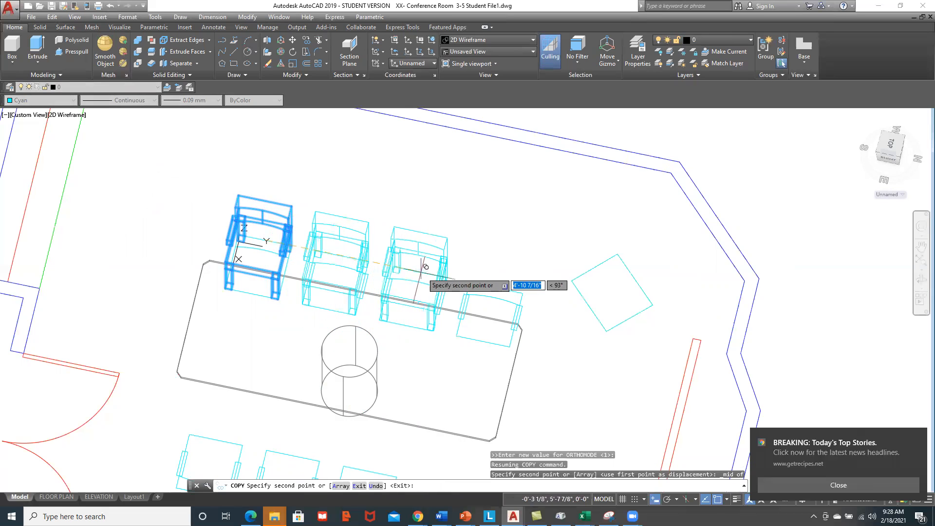
Place two more chair copies at the back-edge midpoints of the third and fourth chair outlines in the row.
shift+right_click(421, 269)
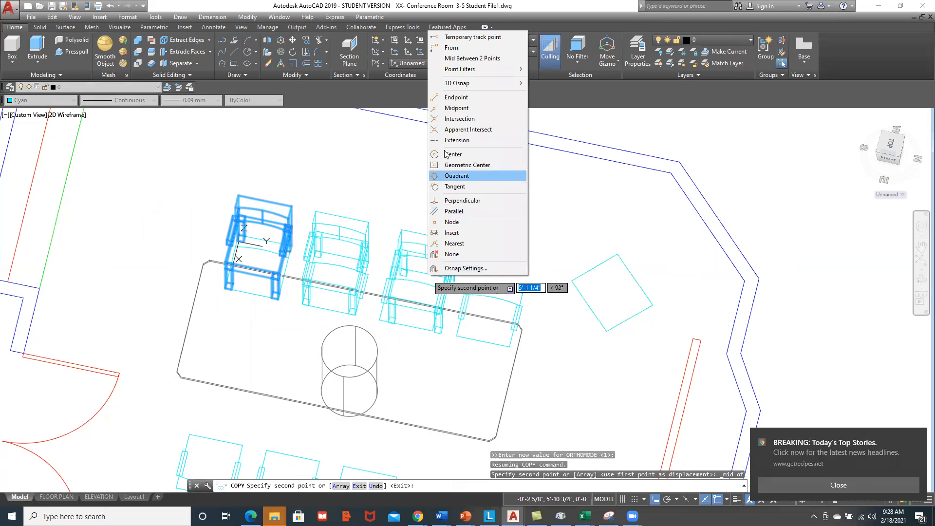
click(454, 108)
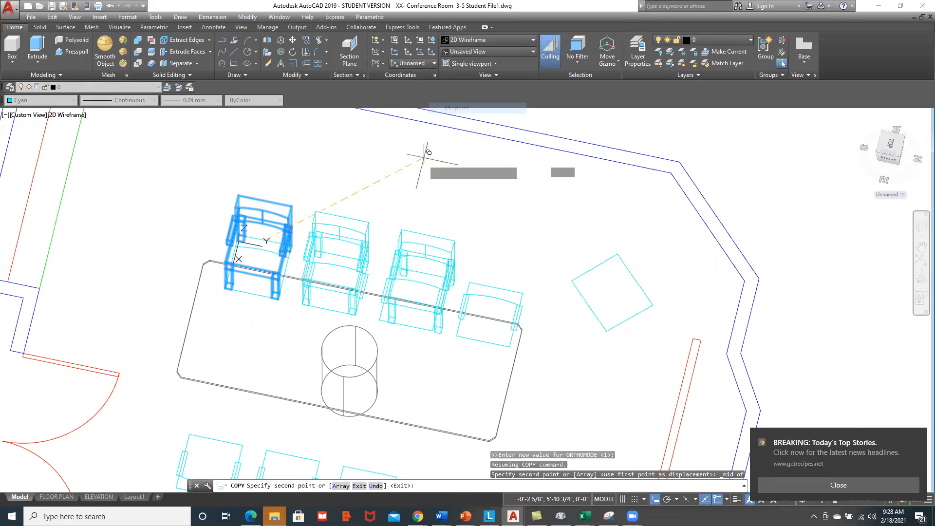
click(423, 265)
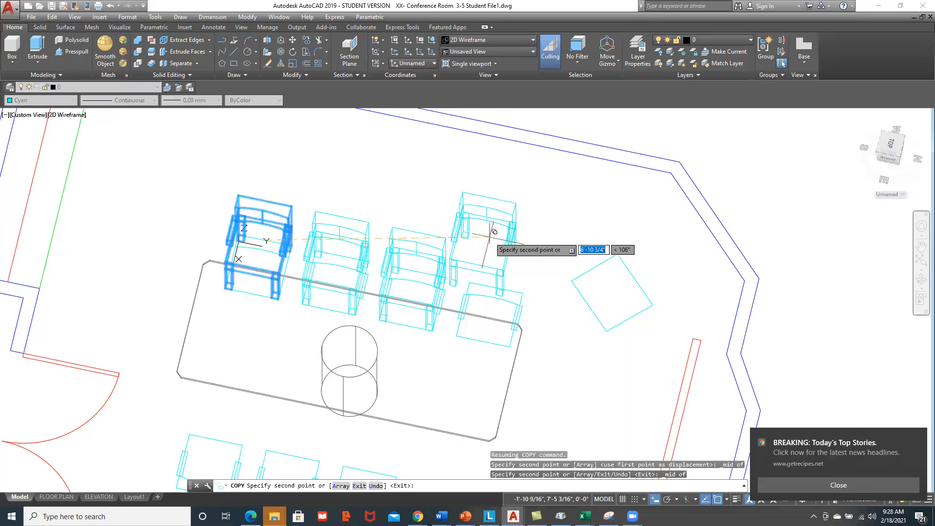
shift+right_click(491, 240)
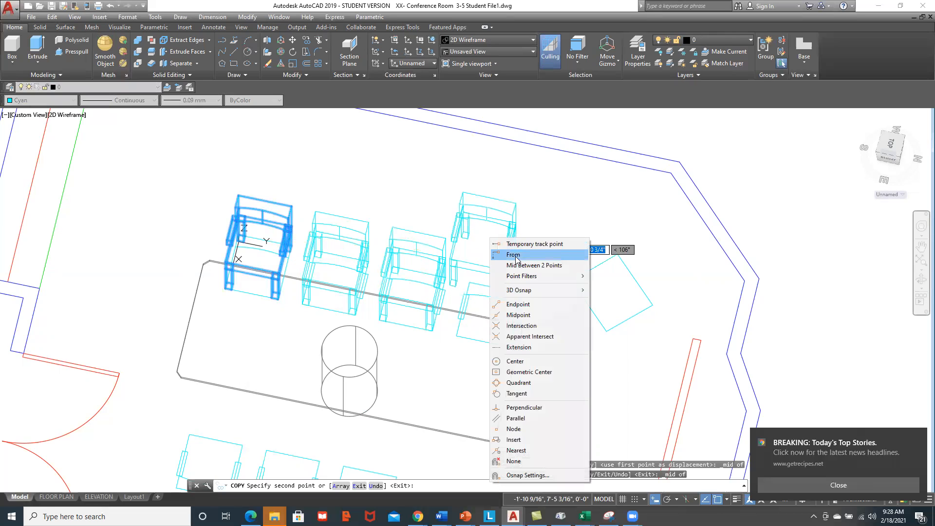
click(519, 315)
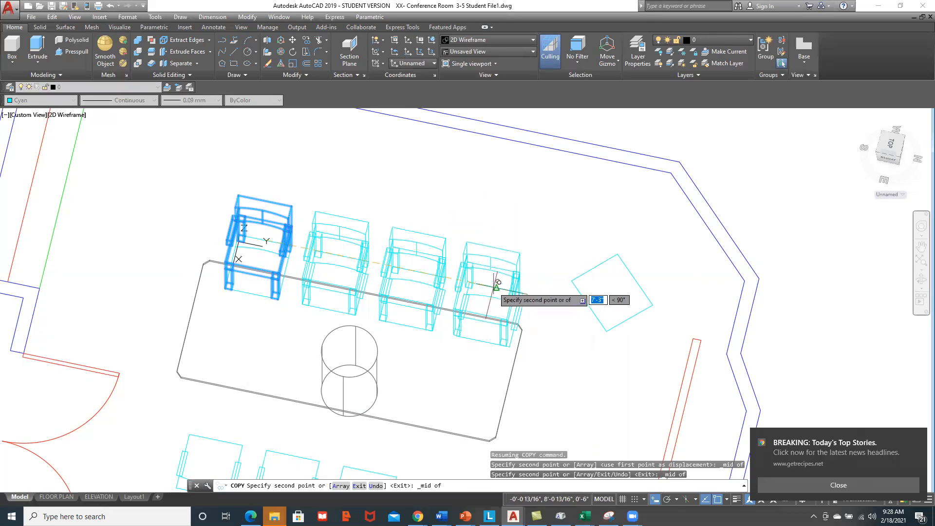
click(496, 295)
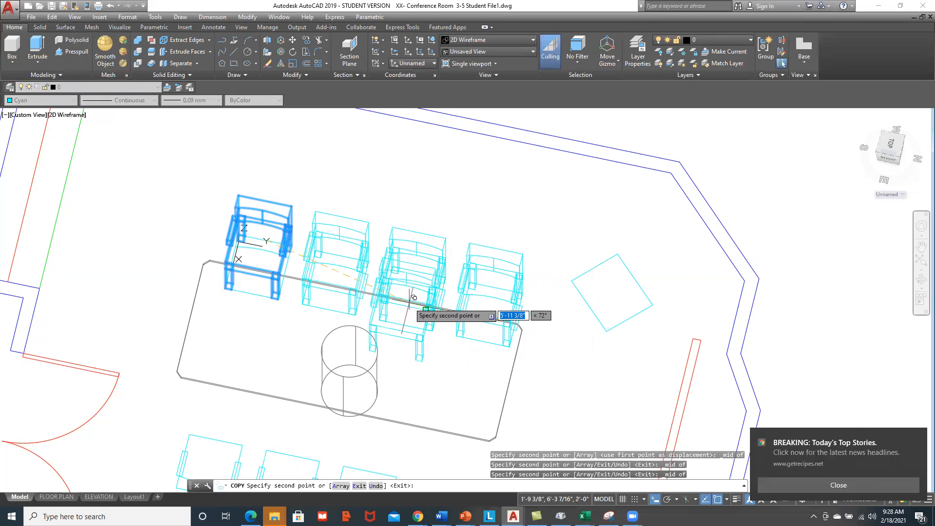
key(Escape)
Mirror the four 3D chairs across the table's lengthwise centerline, starting at the center of the pedestal's base circle, with polar tracking on and originals kept.
shift+middle_drag(271, 296, 361, 365)
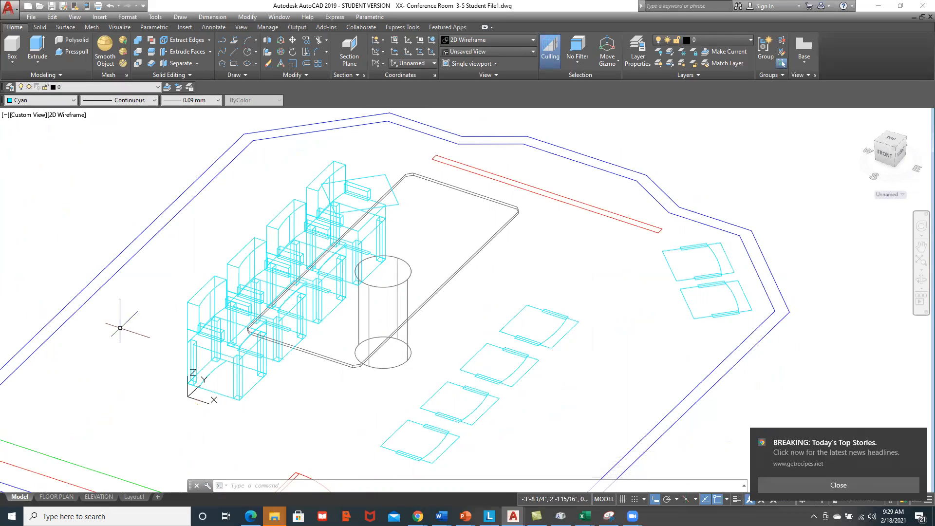
key(Return)
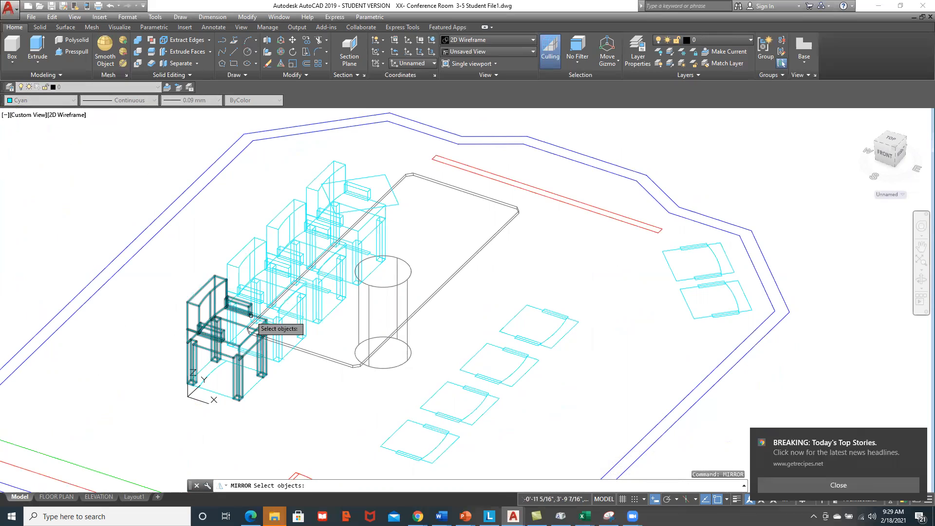
click(208, 294)
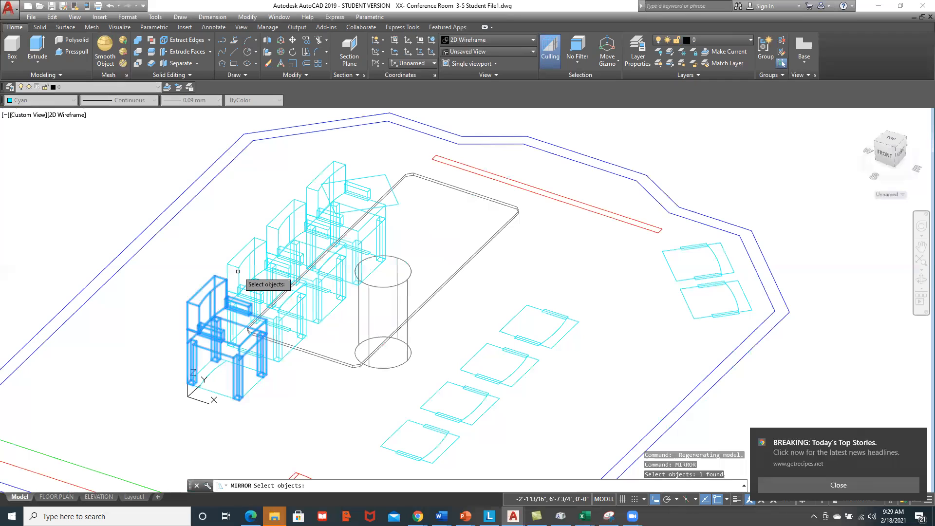
click(239, 270)
click(287, 208)
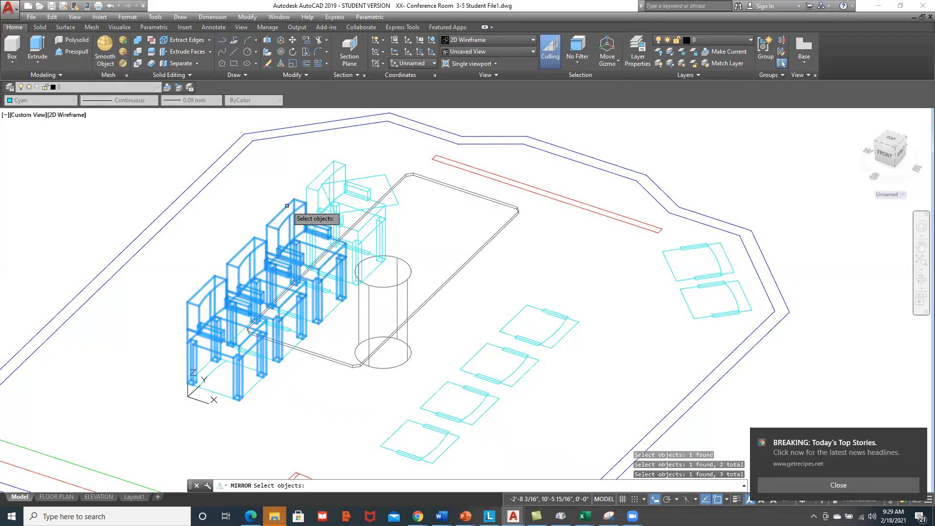
click(311, 183)
key(Return)
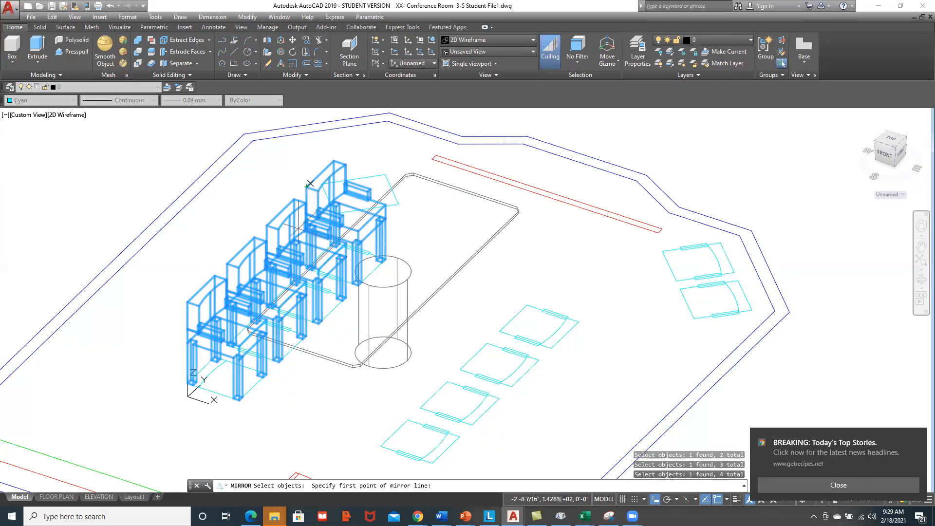
shift+right_click(393, 347)
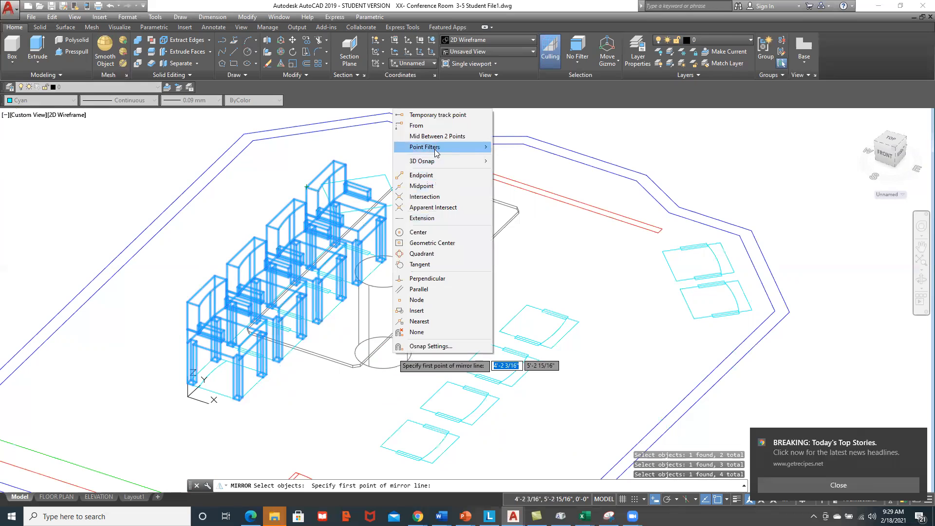
click(420, 232)
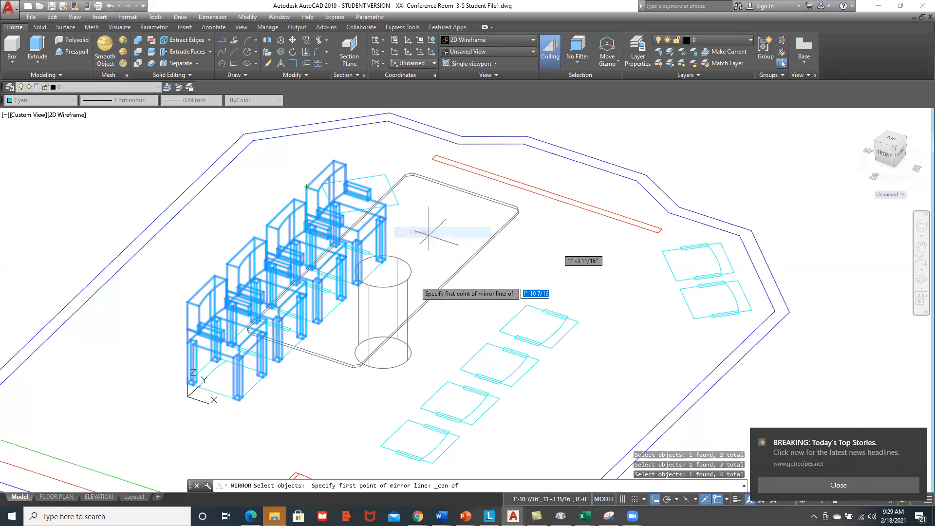
click(383, 353)
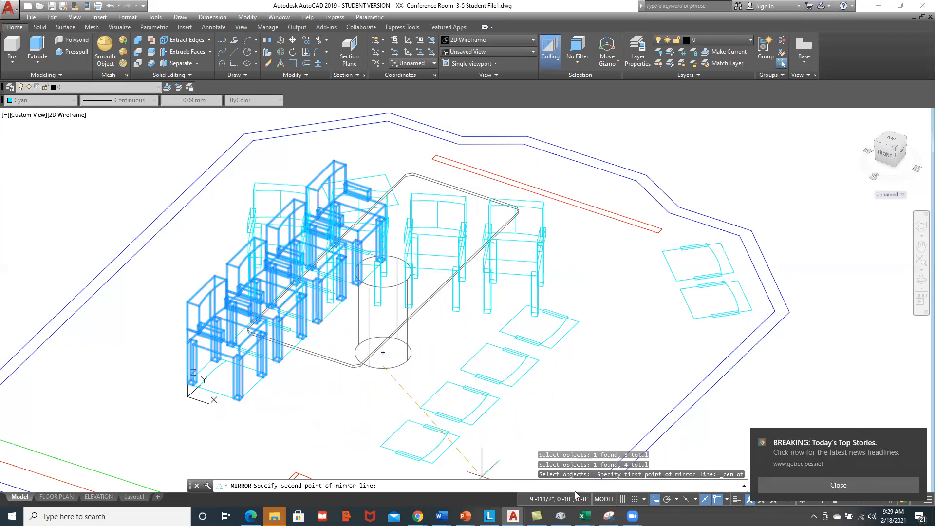
click(668, 500)
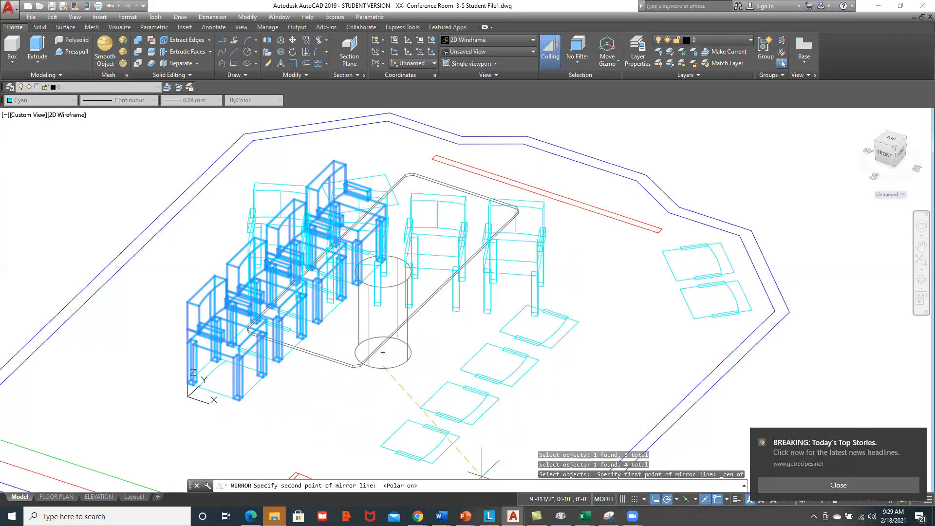
click(298, 444)
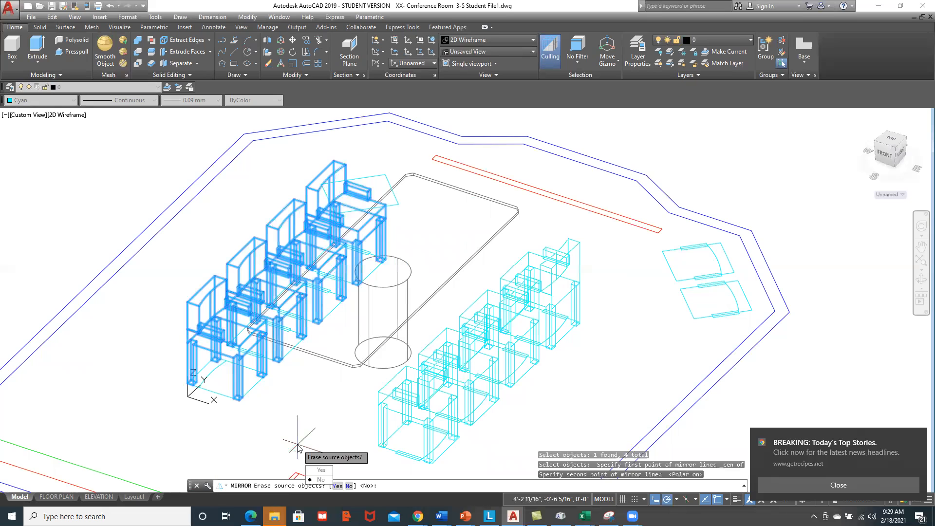
key(Down)
key(Return)
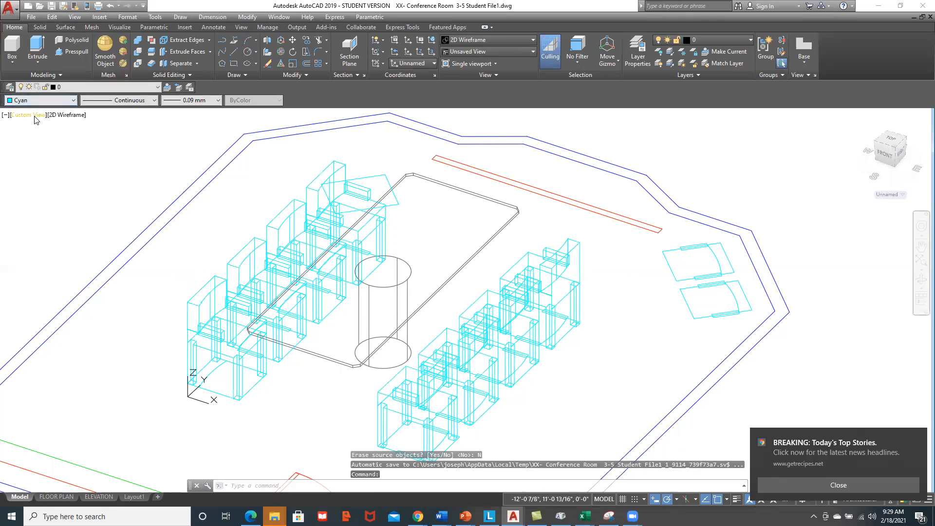
Switch the model to the Conceptual visual style and inspect the two rows of chairs around the table.
click(61, 116)
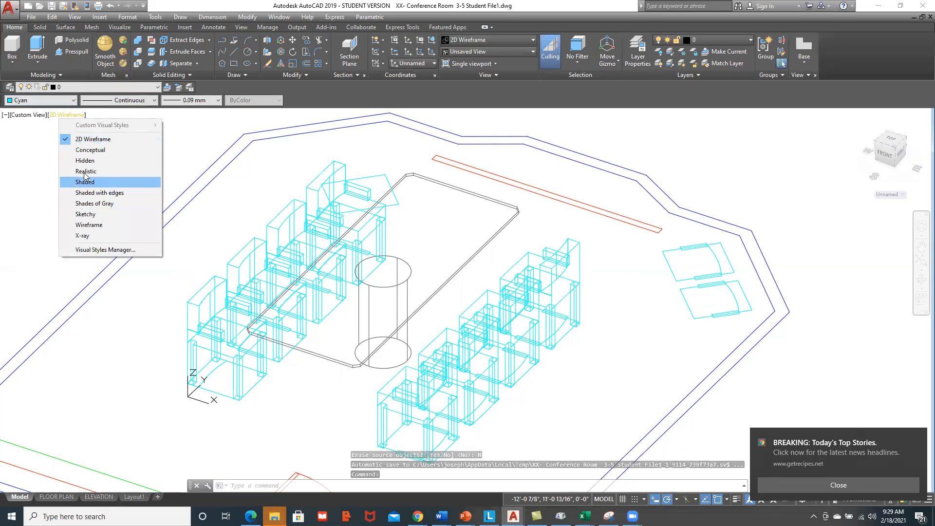
click(84, 152)
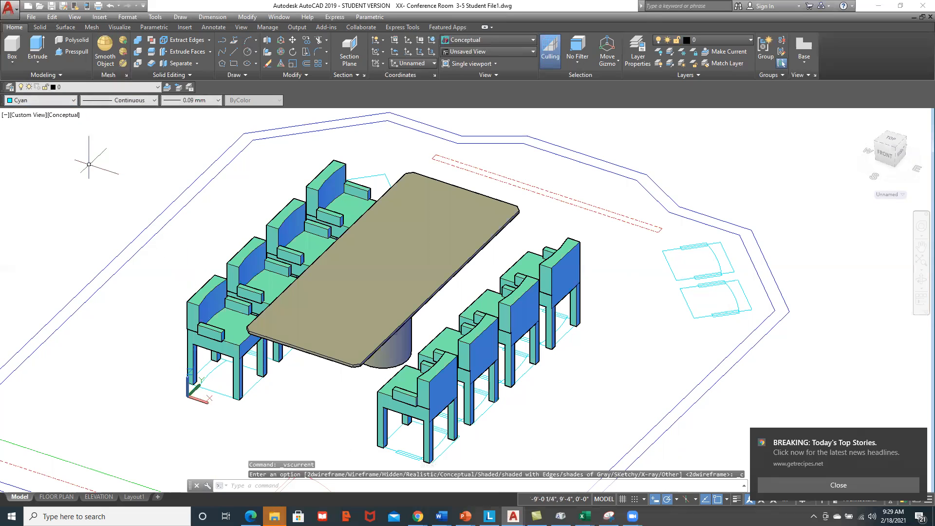
mouse_move(256, 264)
shift+middle_down()
mouse_move(359, 267)
mouse_move(333, 257)
mouse_move(239, 278)
shift+middle_up()
scroll(254, 297, down, 3)
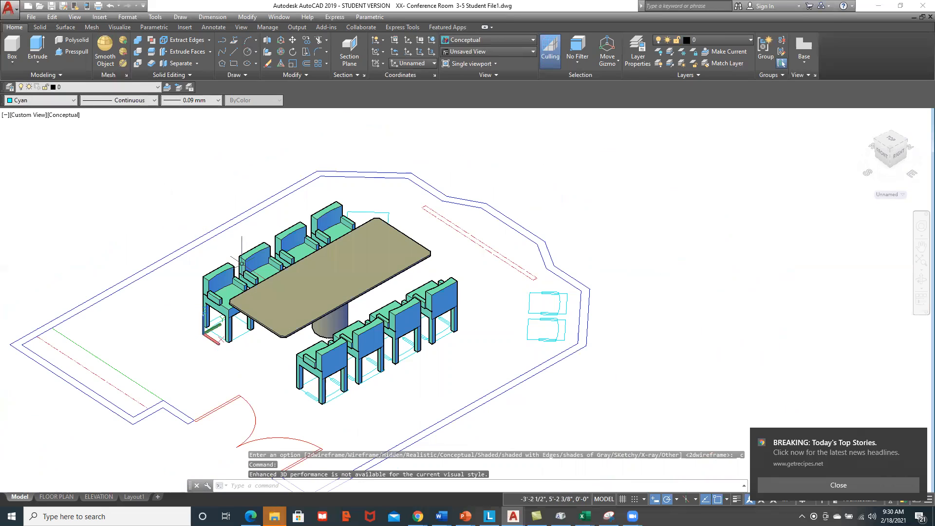
key(Escape)
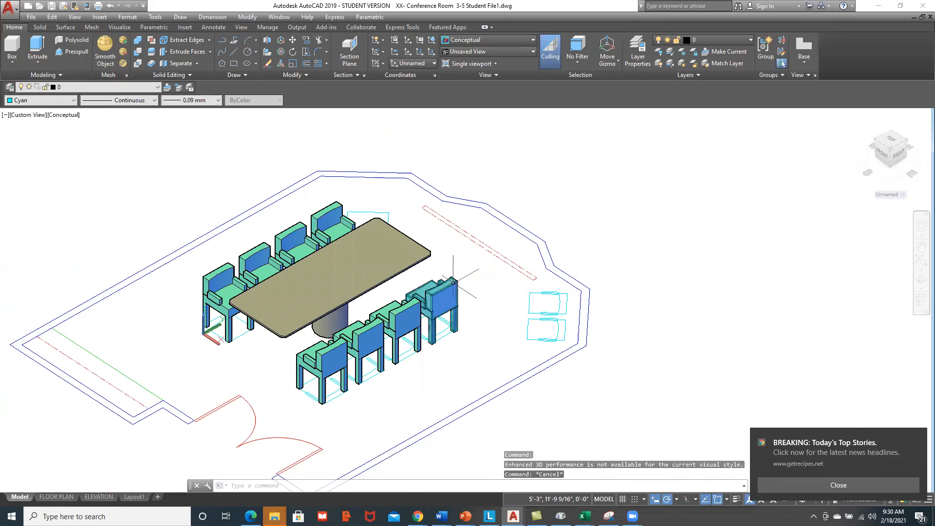
Set the current object color to Red.
scroll(472, 213, up, 2)
middle_drag(469, 234, 426, 265)
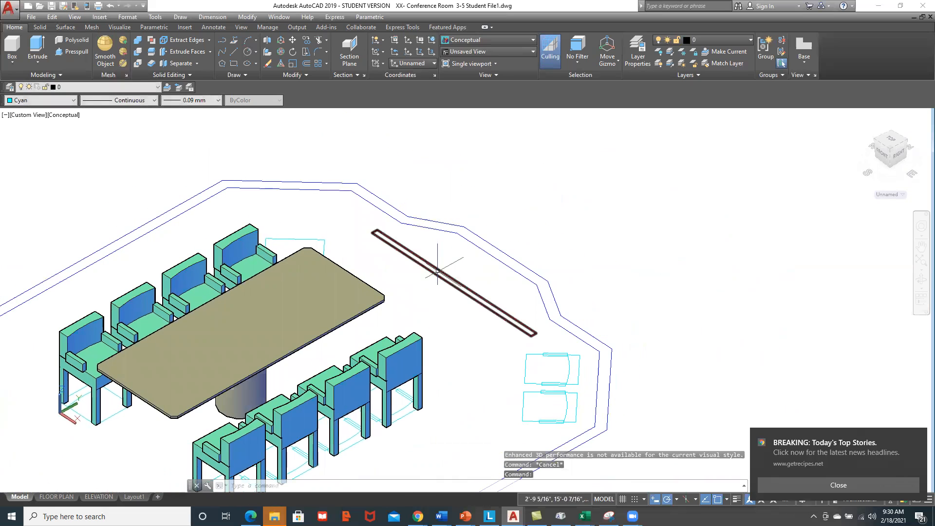
click(23, 104)
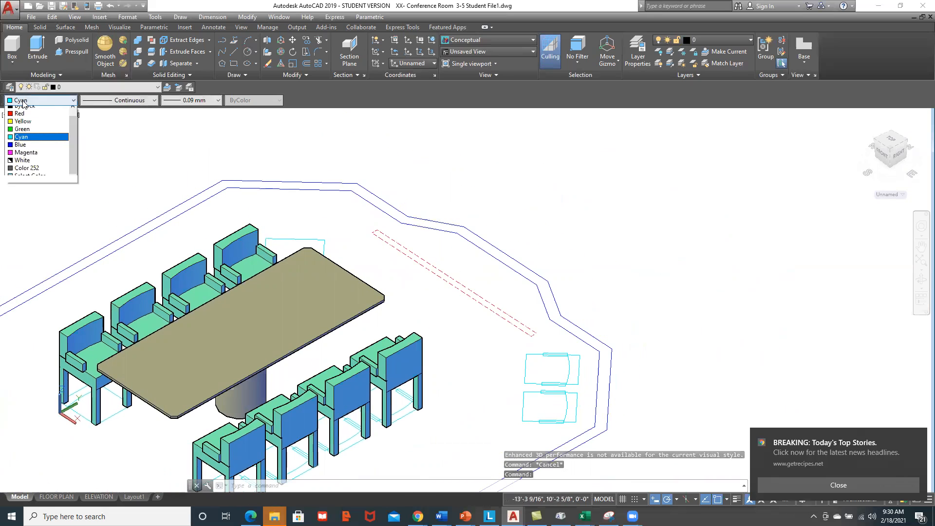
click(27, 123)
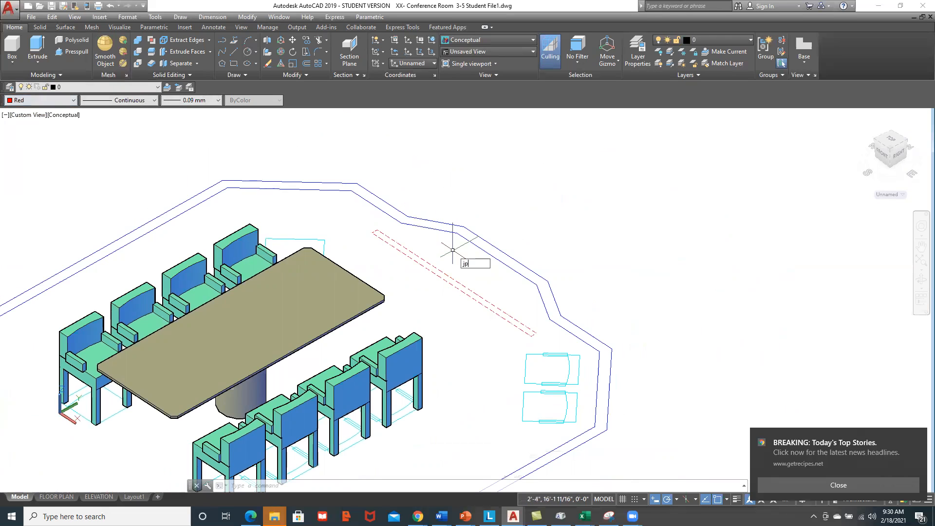
Presspull the narrow red rectangle beyond the end of the table up to a height of 6'.
key(BackSpace)
key(BackSpace)
text(presse)
key(BackSpace)
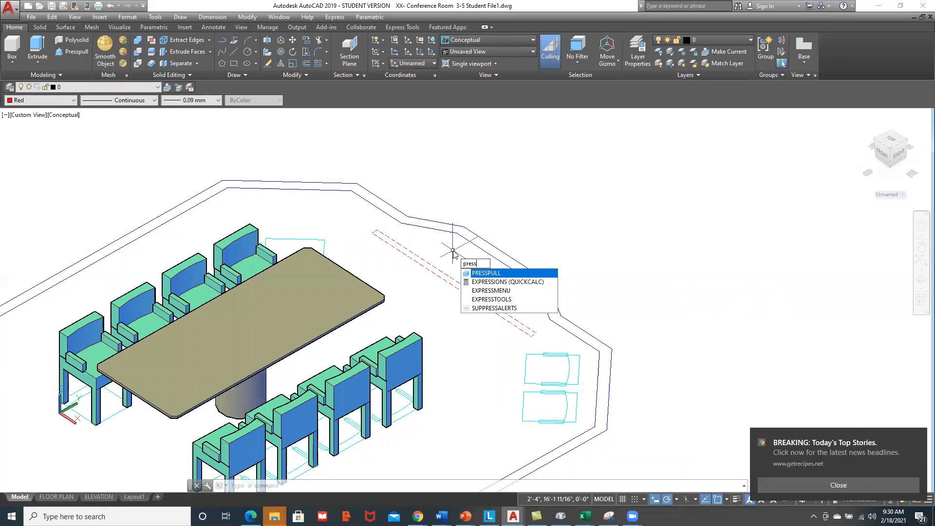
key(Return)
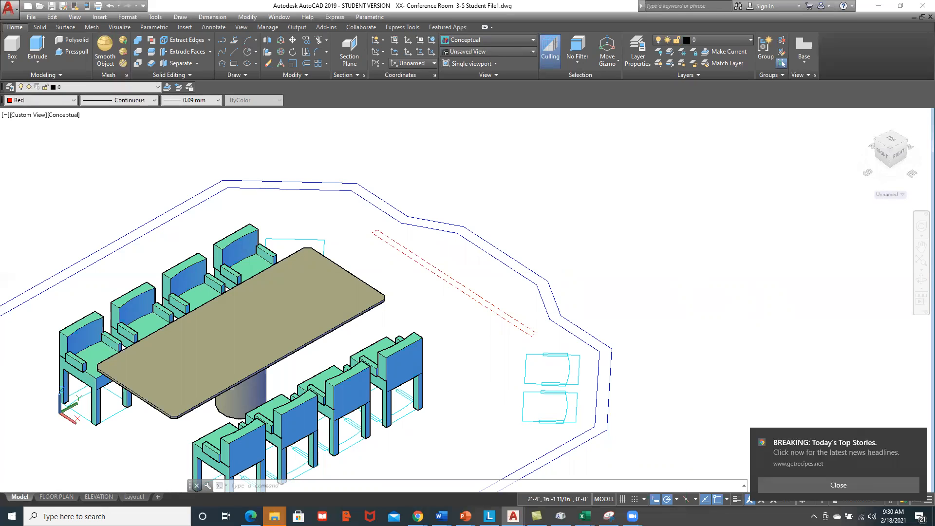
text(press)
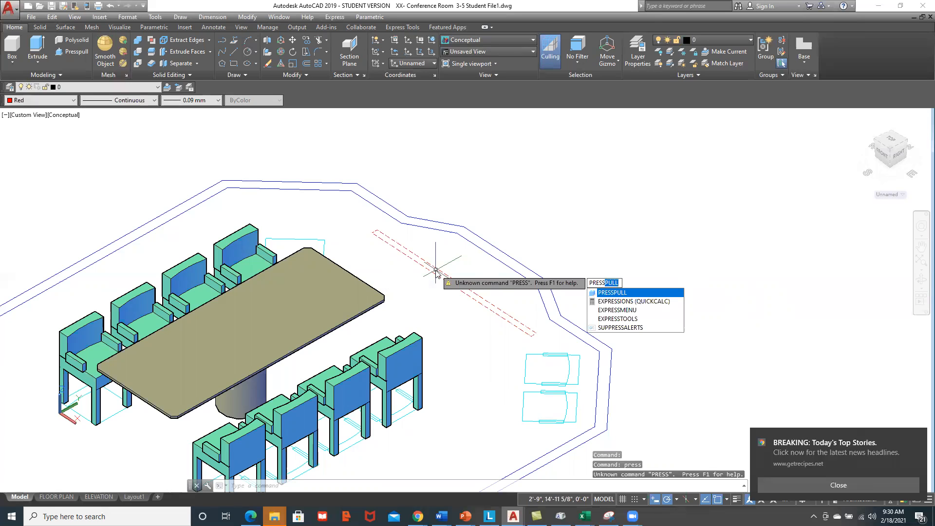
click(607, 293)
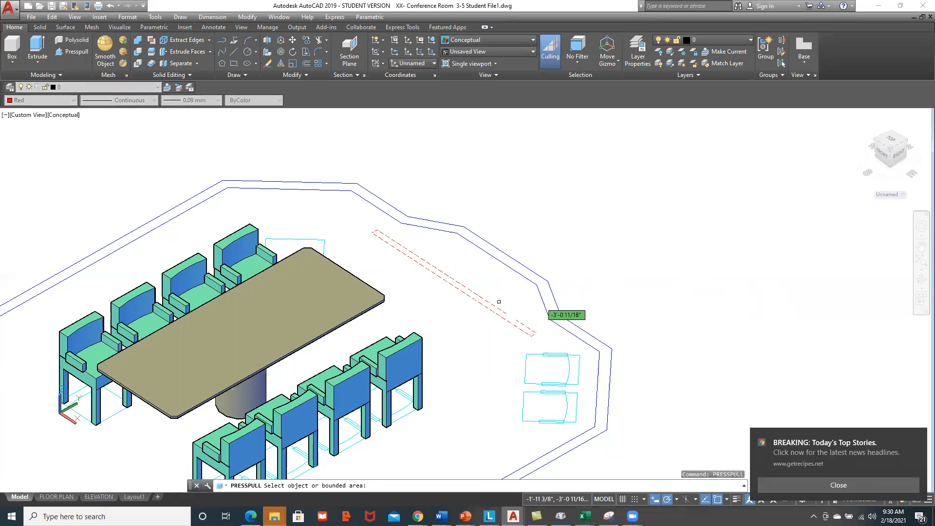
click(490, 304)
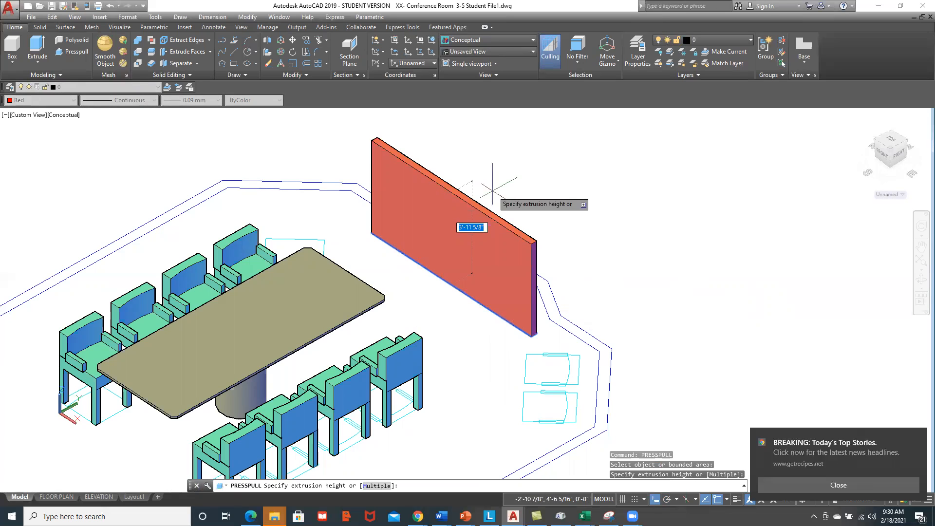
key(Return)
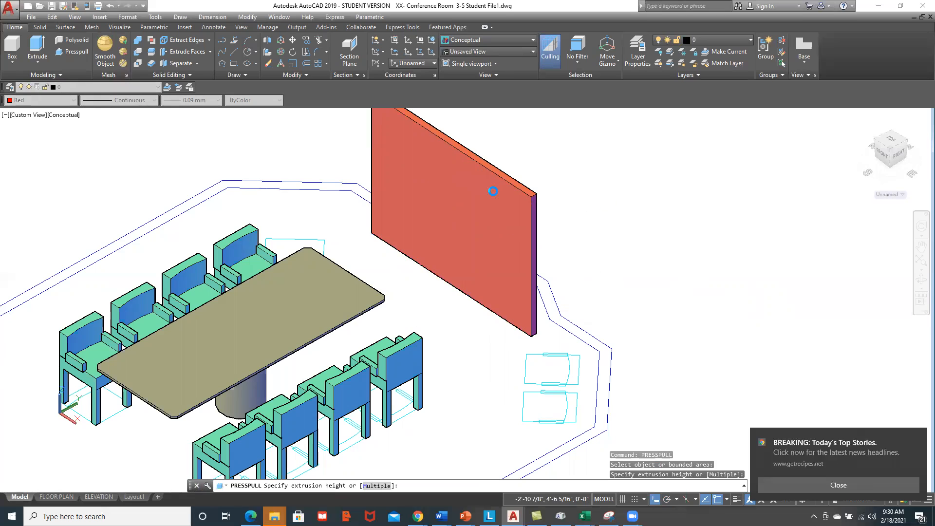
key(Return)
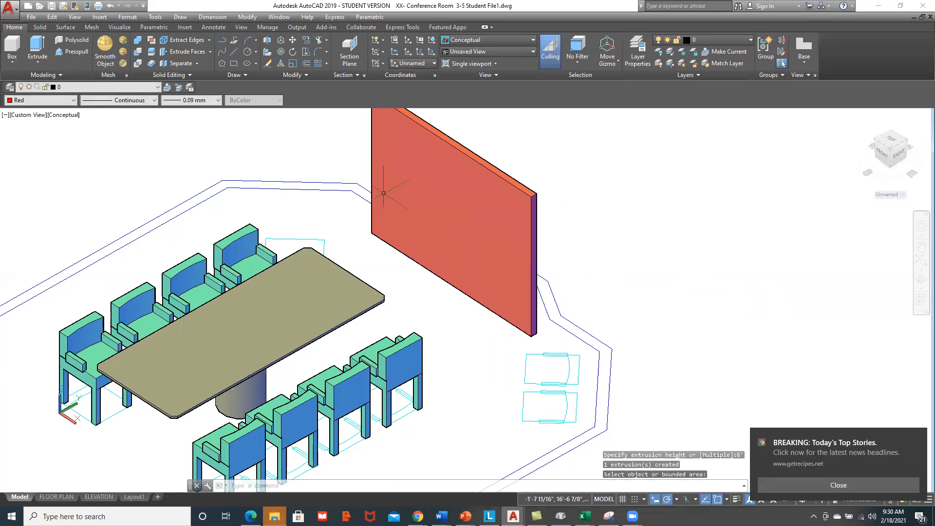
Turn on the A-Wall-Abov layer to show the room's 3D walls.
click(152, 87)
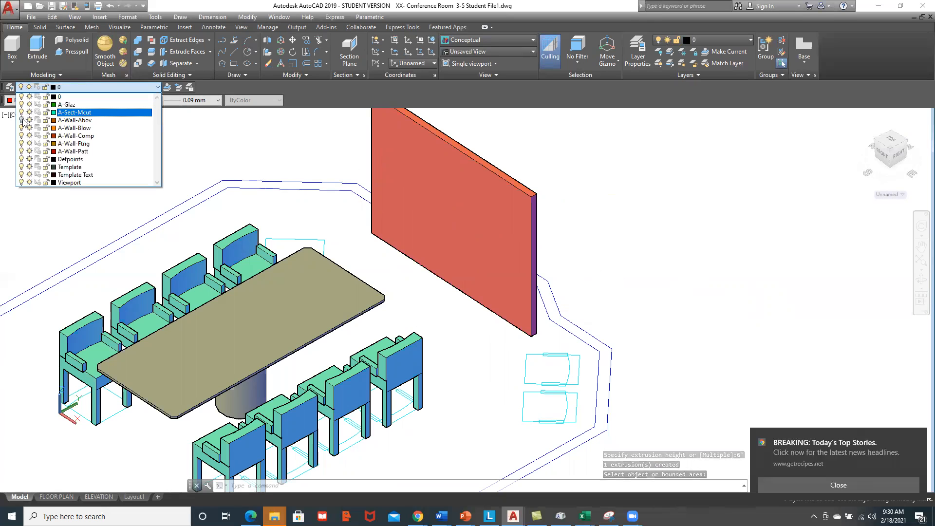
click(21, 122)
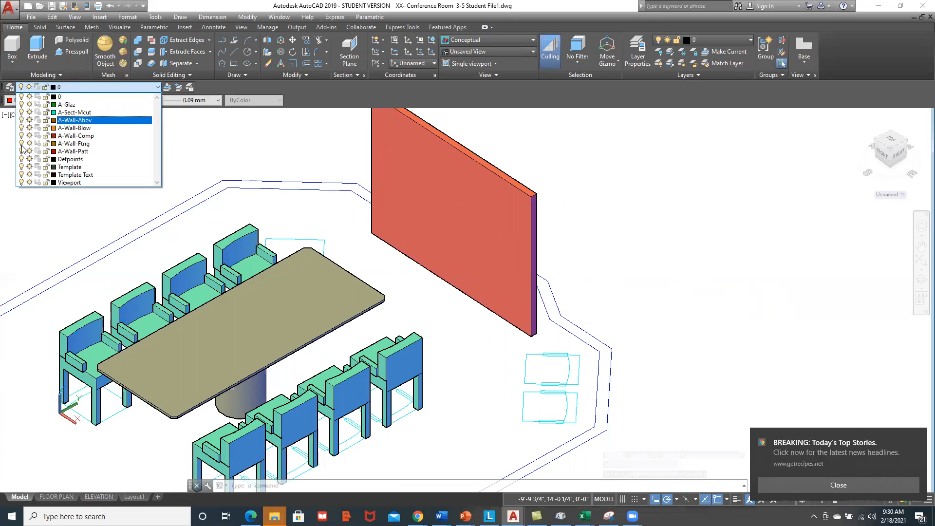
click(28, 230)
scroll(110, 271, down, 3)
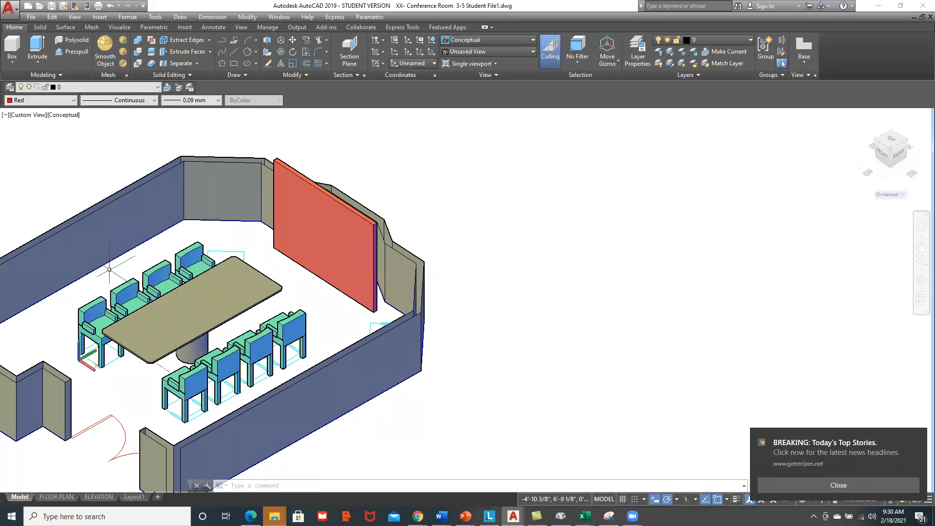
middle_drag(111, 282, 203, 252)
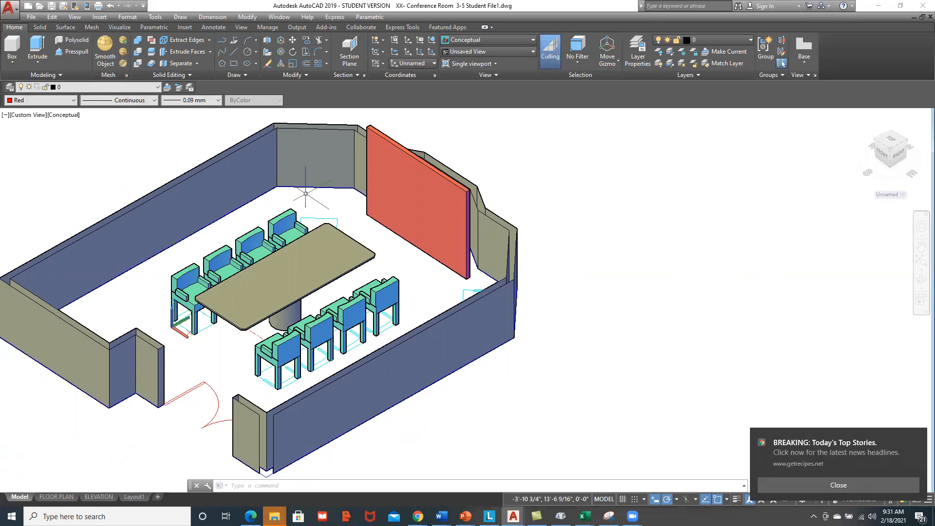
Save a copy of the drawing as "JC- Conference Room 3-5 Student File1" in the Desktop folder 2021\CAD-136.
click(35, 20)
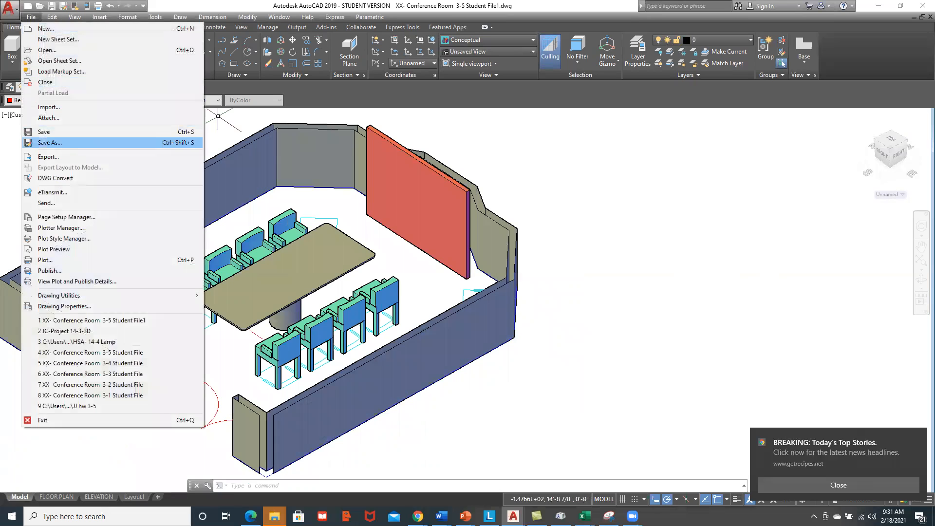
click(48, 142)
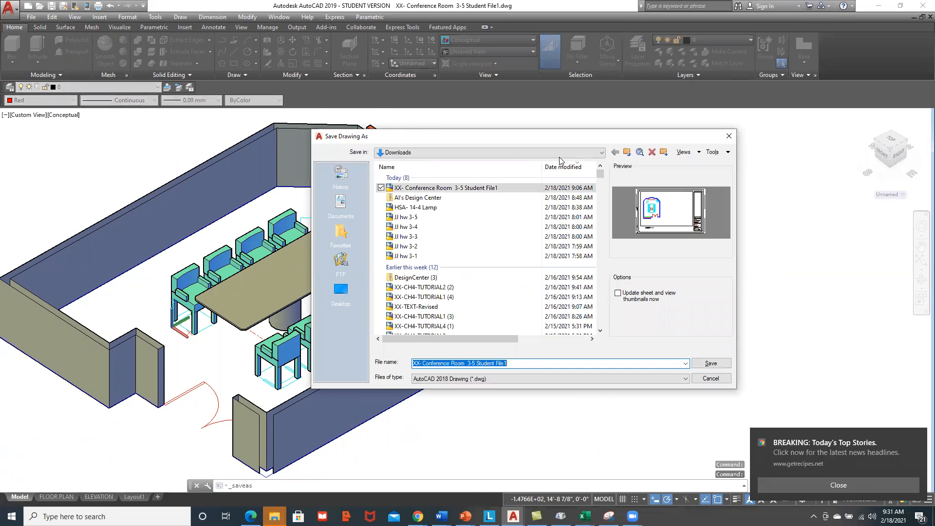
click(346, 295)
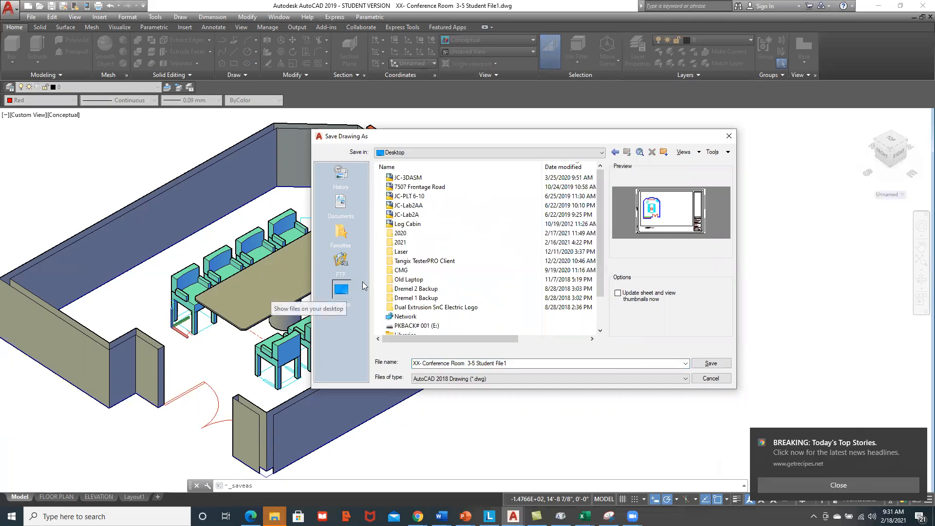
double_click(423, 242)
double_click(413, 178)
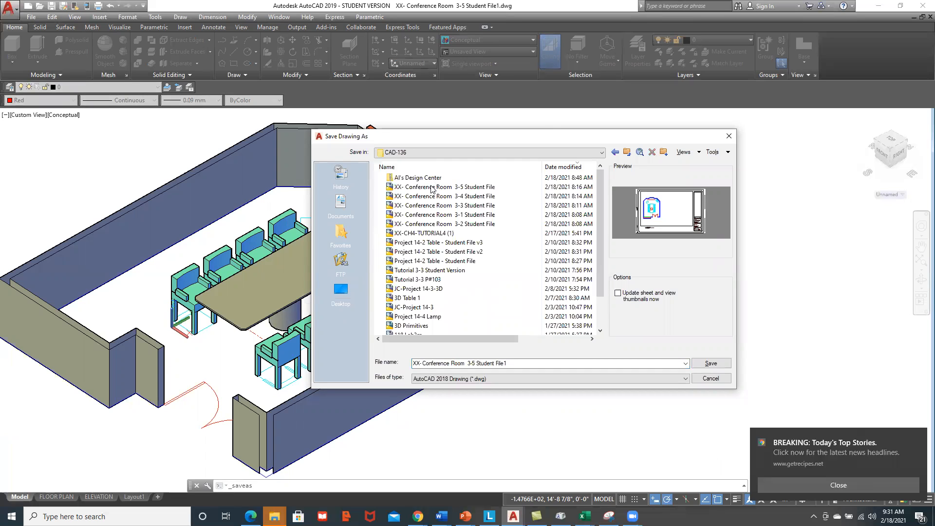
click(439, 363)
click(420, 364)
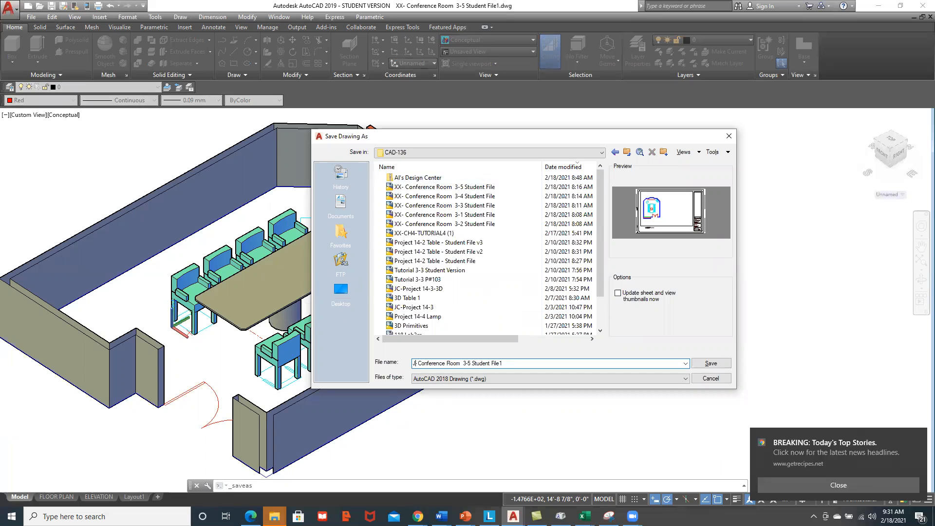
text(JC-)
click(709, 364)
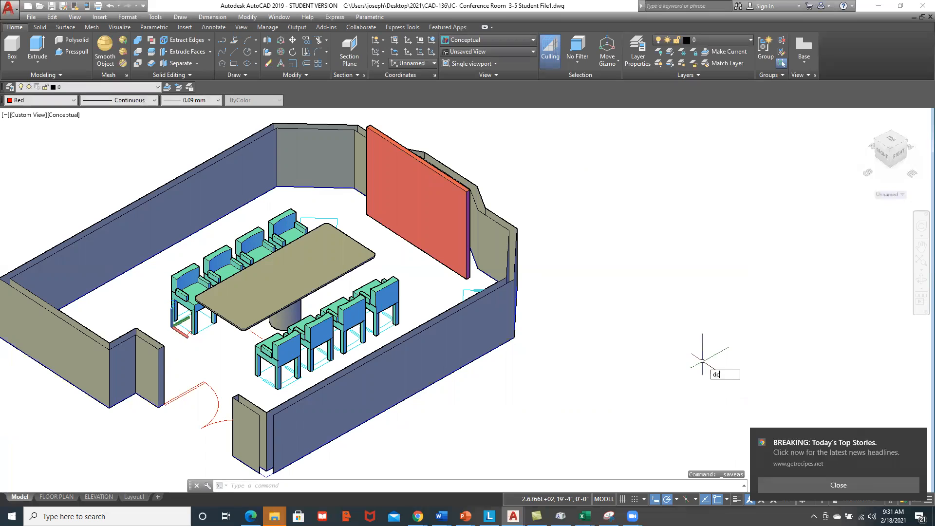
Open DesignCenter and browse the Design Center library to the People folder under Div01 - General.
key(Return)
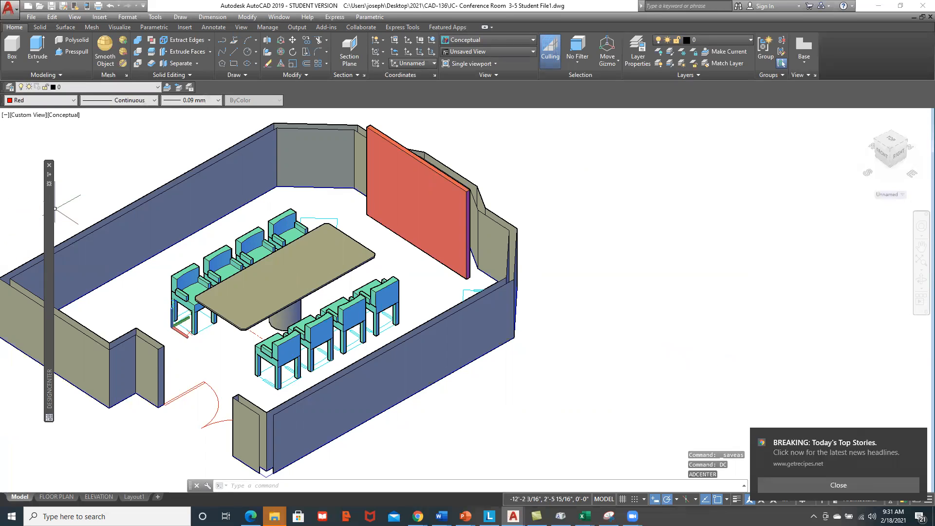
mouse_move(49, 208)
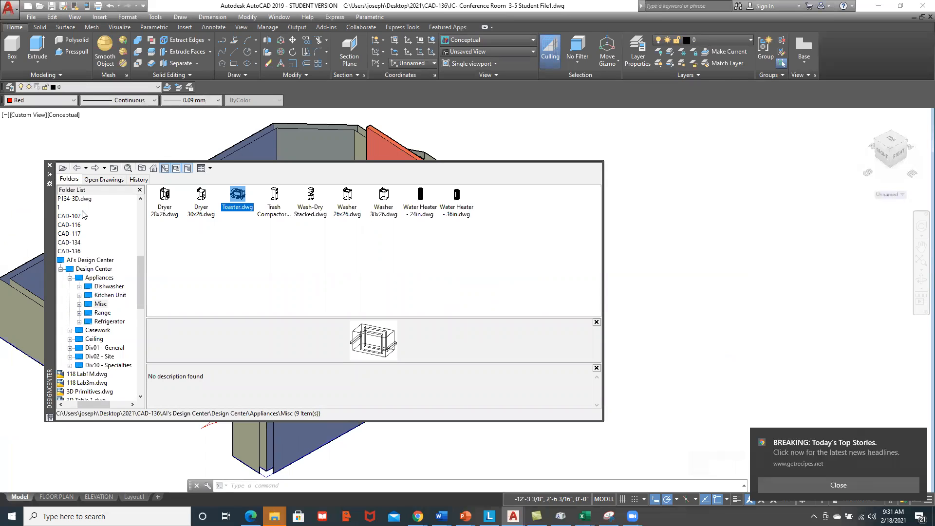
click(77, 169)
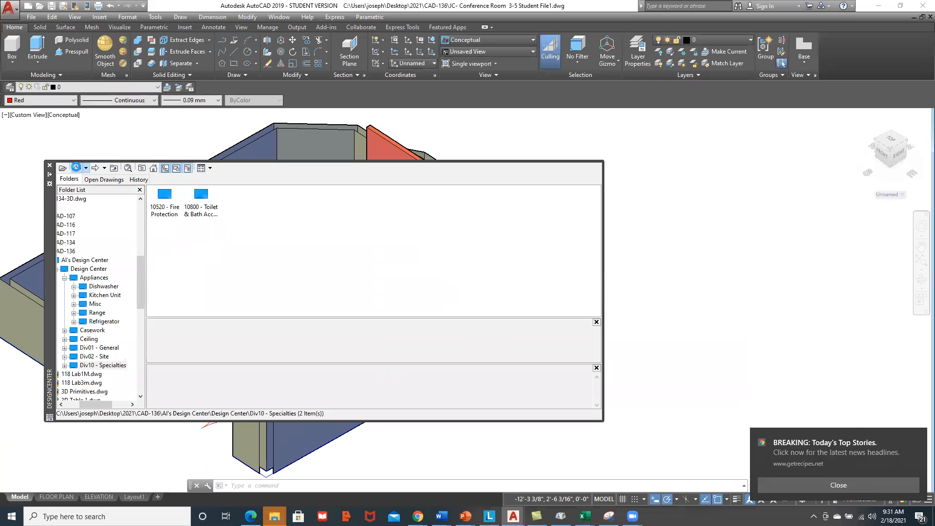
click(76, 168)
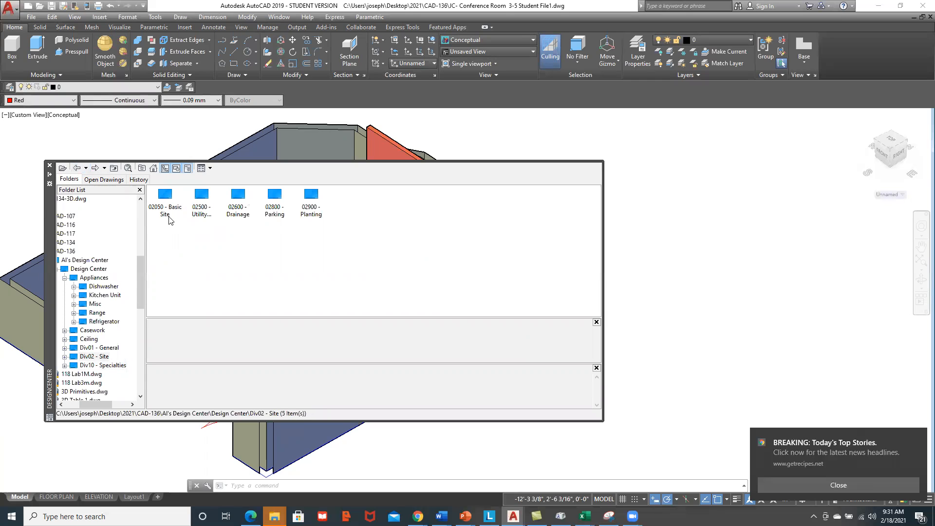
double_click(202, 197)
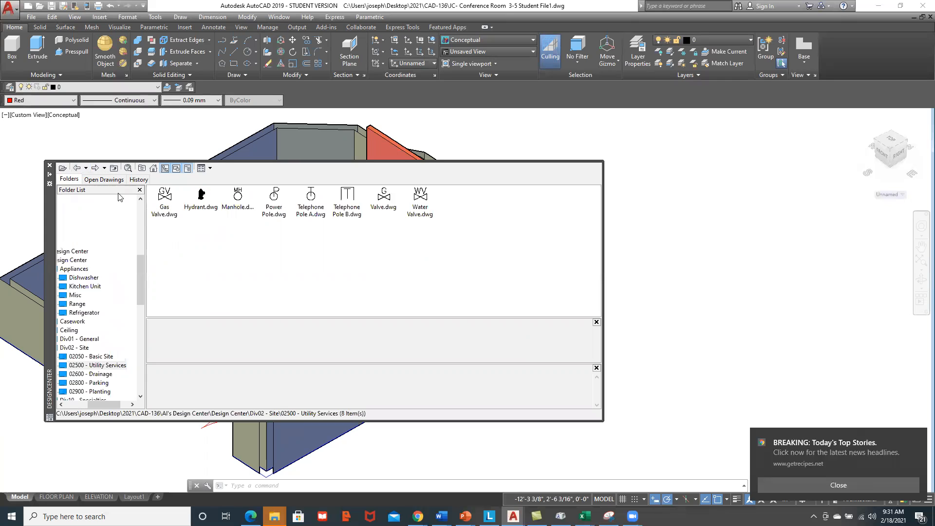
click(76, 168)
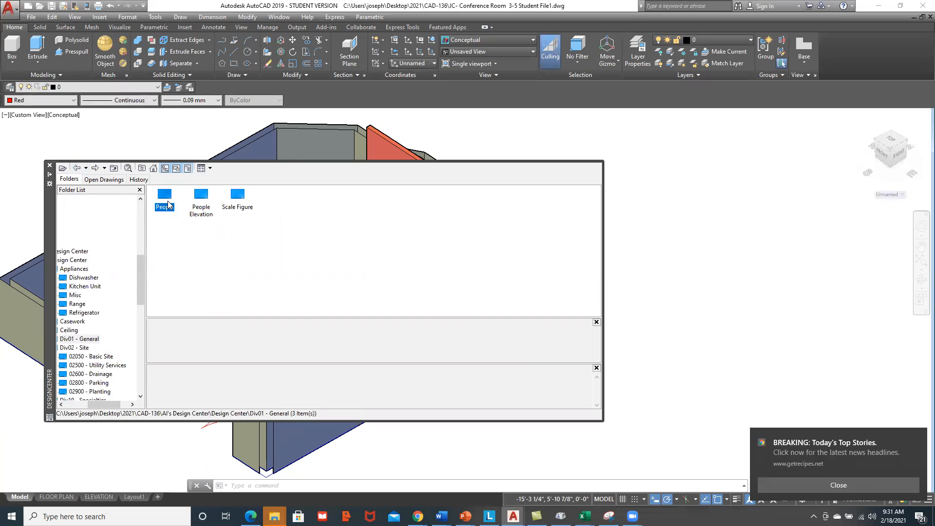
double_click(165, 201)
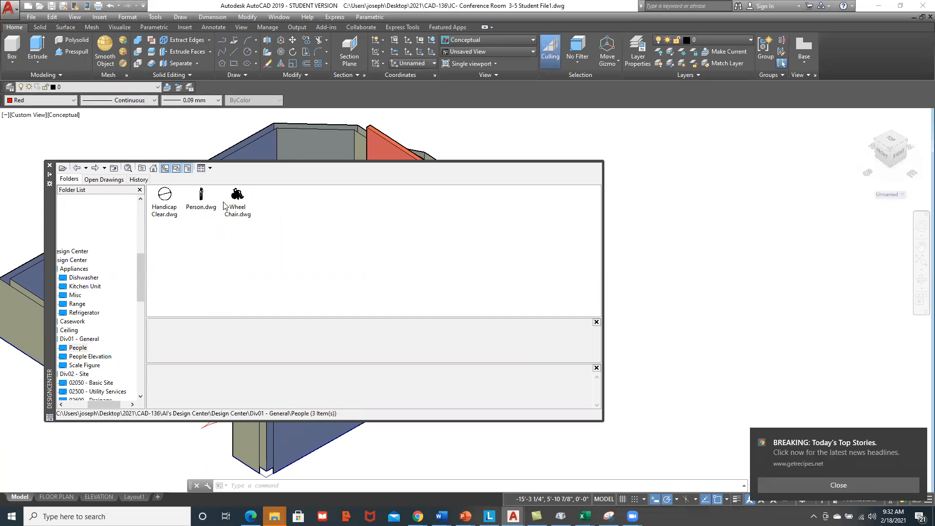
Insert Person.dwg beyond the far end of the table, beside the red panel, with the default Y scale and rotation.
click(202, 200)
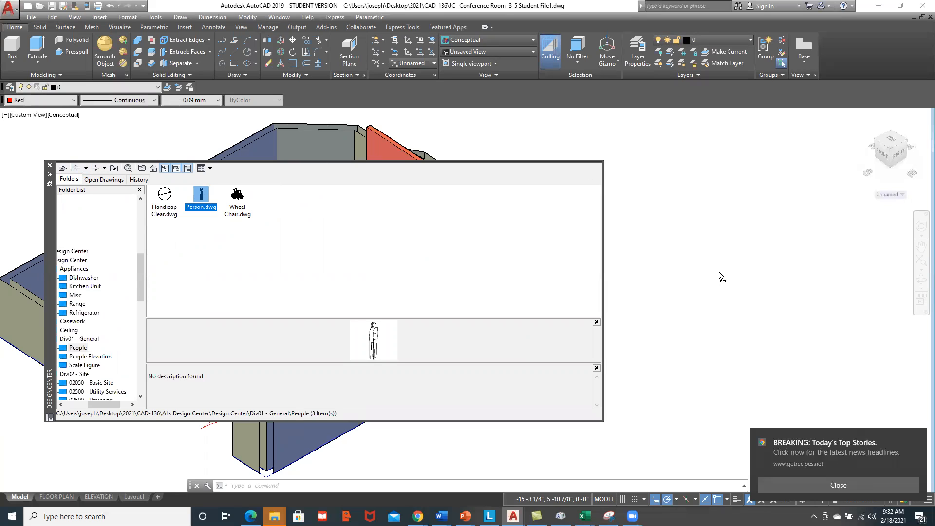
drag(712, 305, 711, 304)
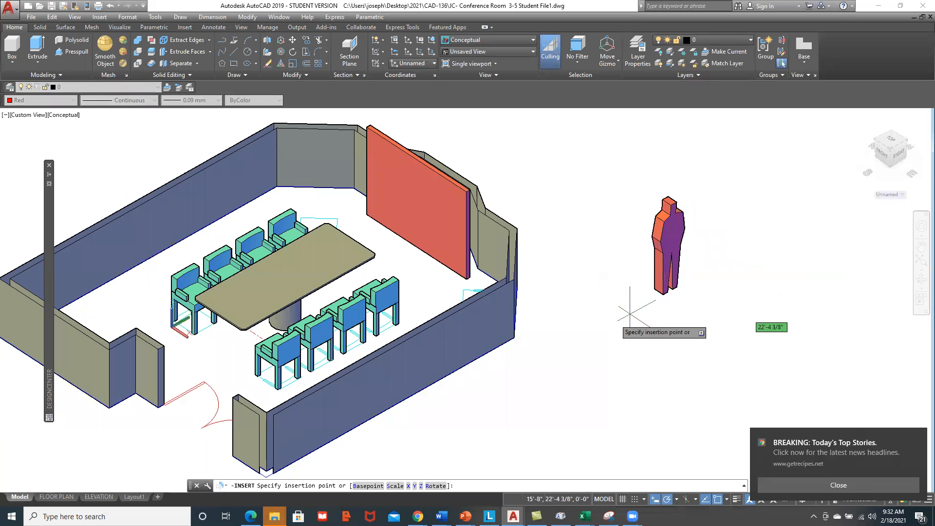
click(338, 217)
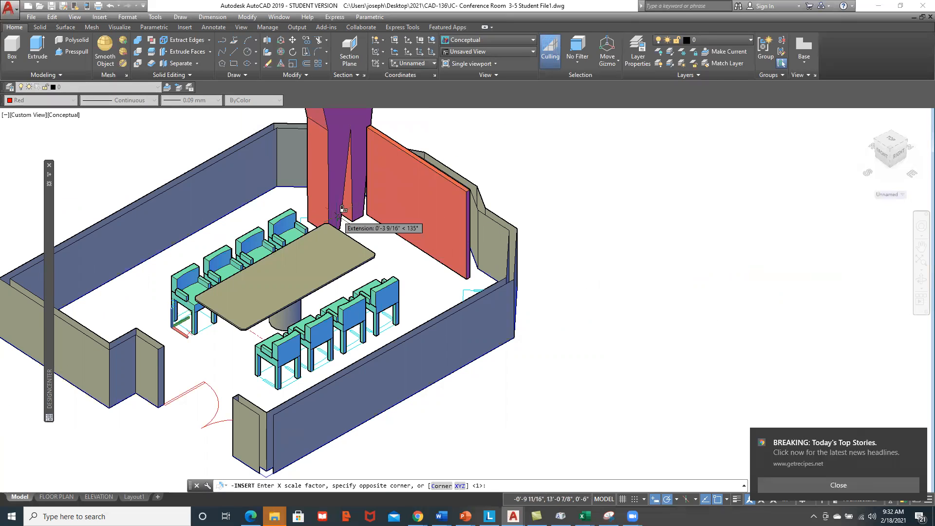
click(338, 214)
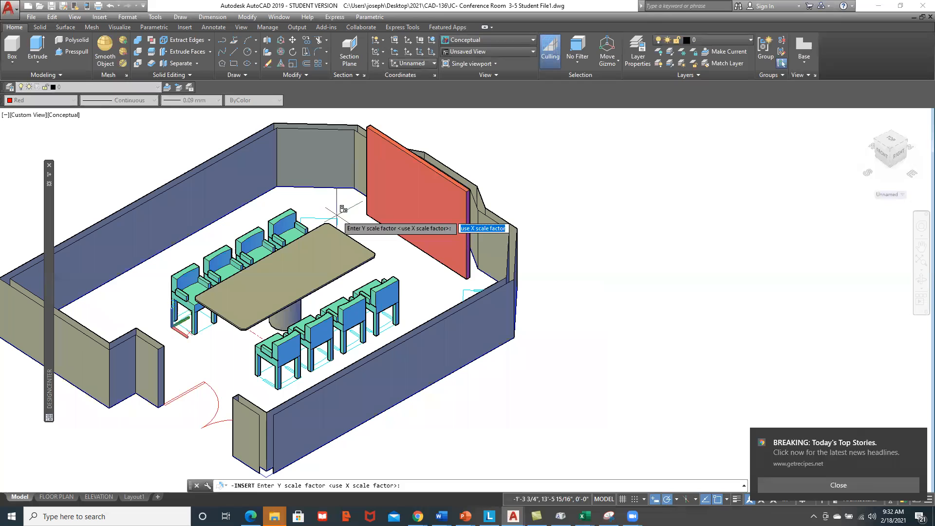
key(Return)
key(Return)
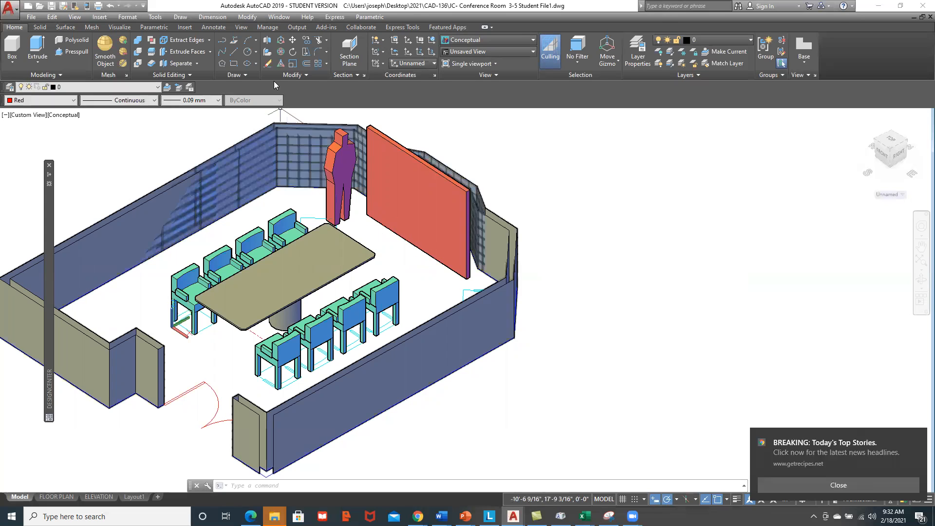
Rotate the standing person beside the red panel about a base point at its feet.
click(294, 55)
click(343, 165)
key(Return)
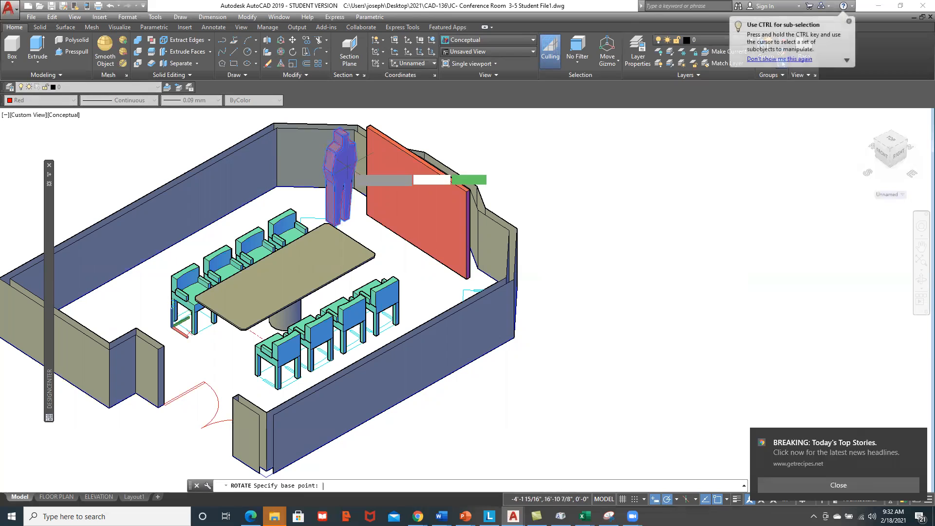
click(341, 225)
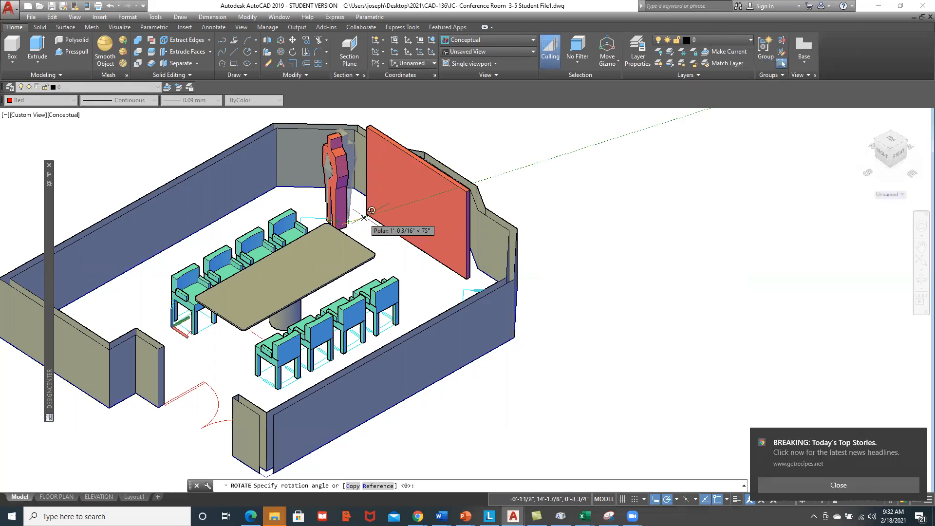
click(339, 220)
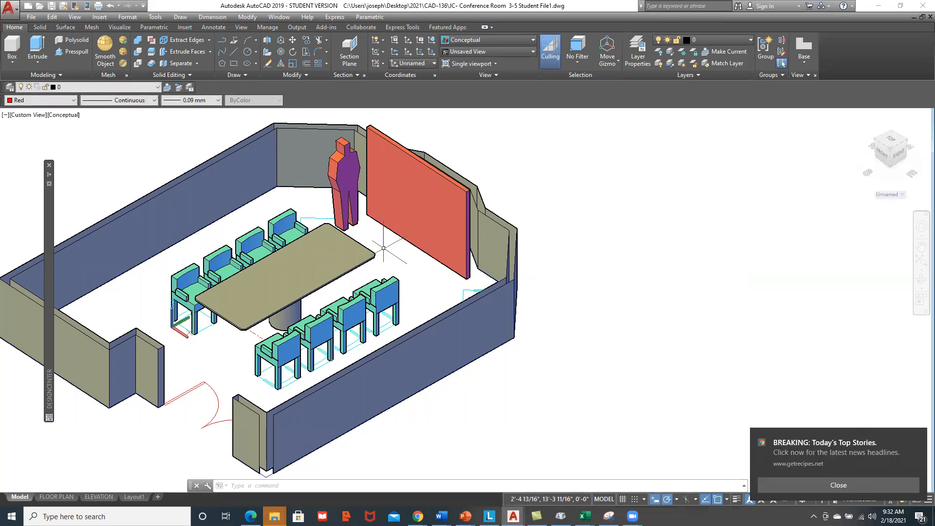
Browse the DesignCenter library to the Chair folder under Furniture.
middle_drag(408, 287, 484, 286)
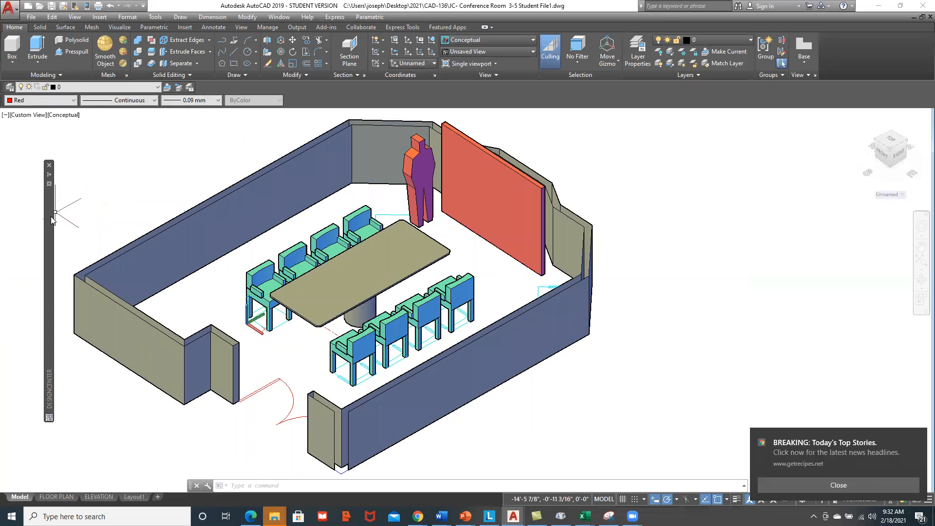
mouse_move(52, 220)
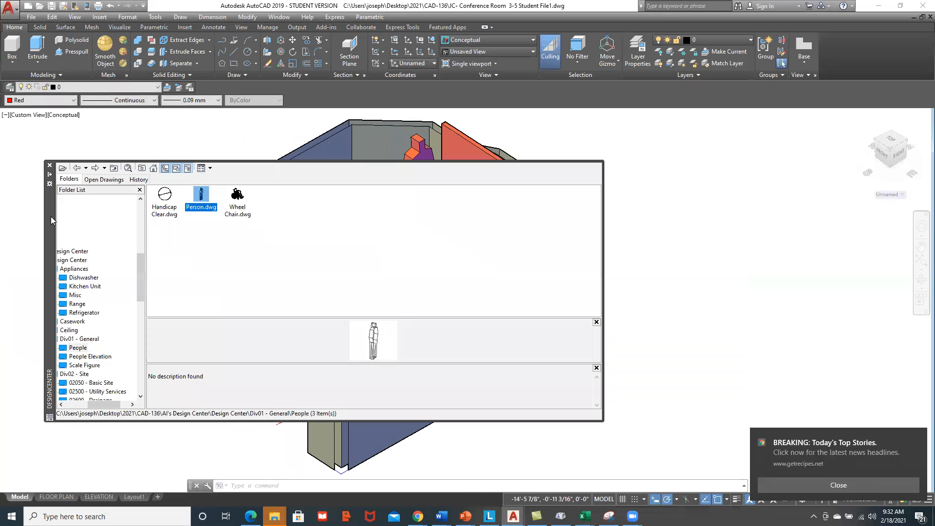
click(77, 169)
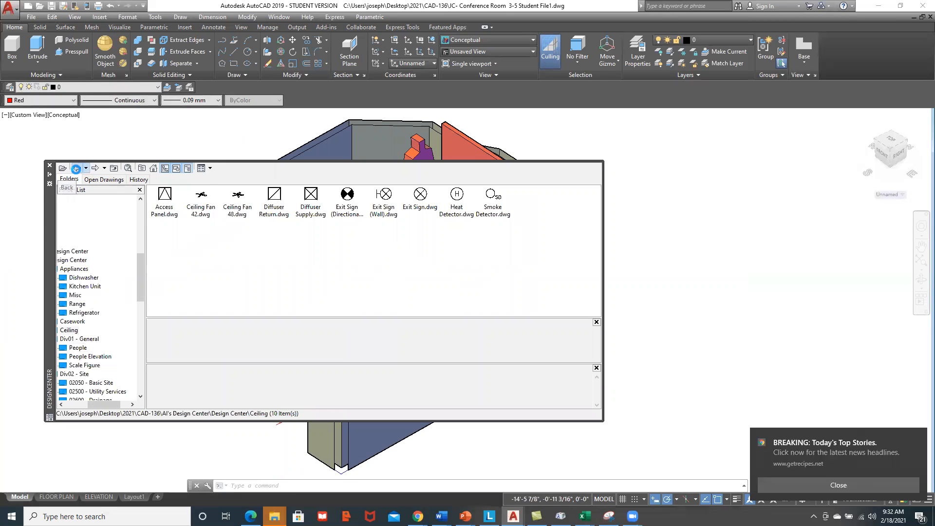
click(73, 168)
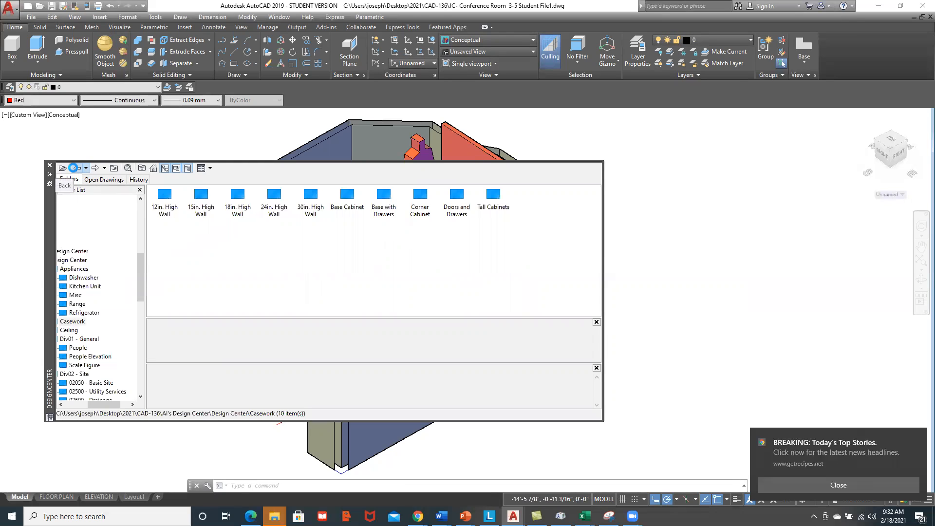
click(76, 169)
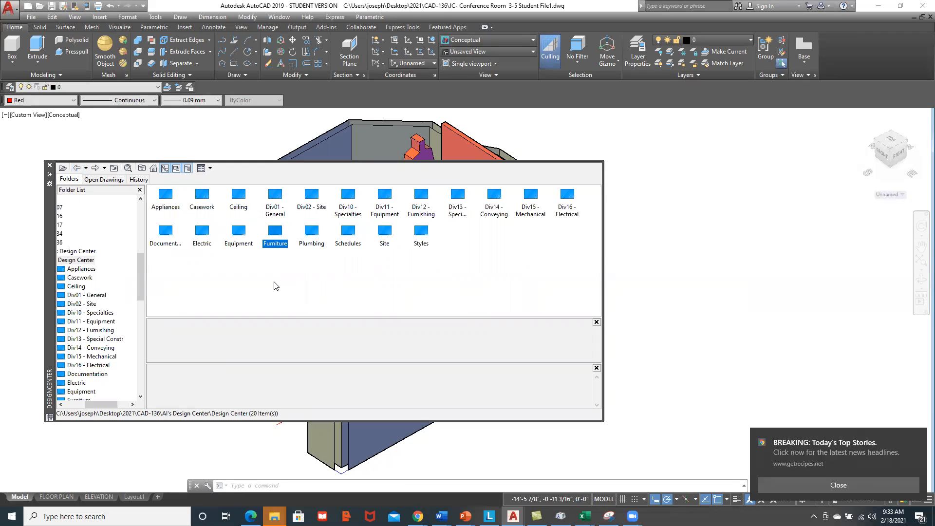
double_click(275, 236)
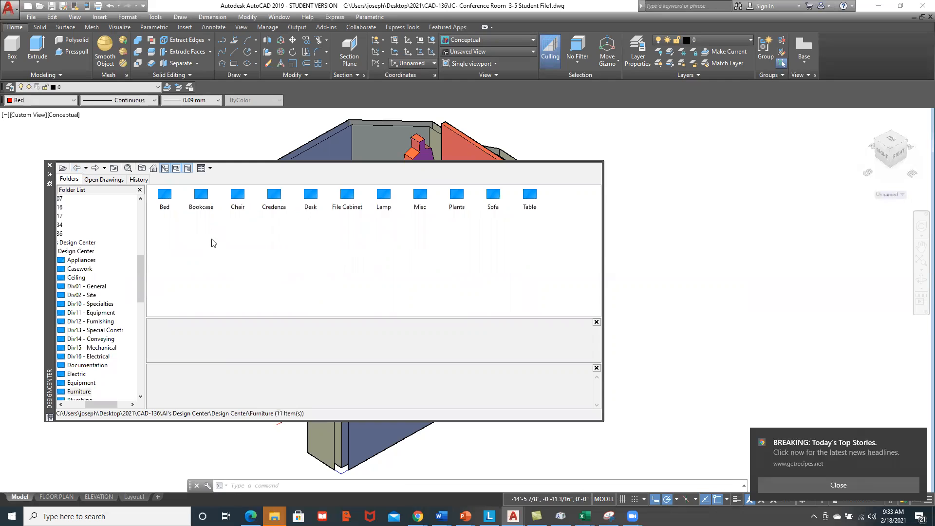
double_click(238, 198)
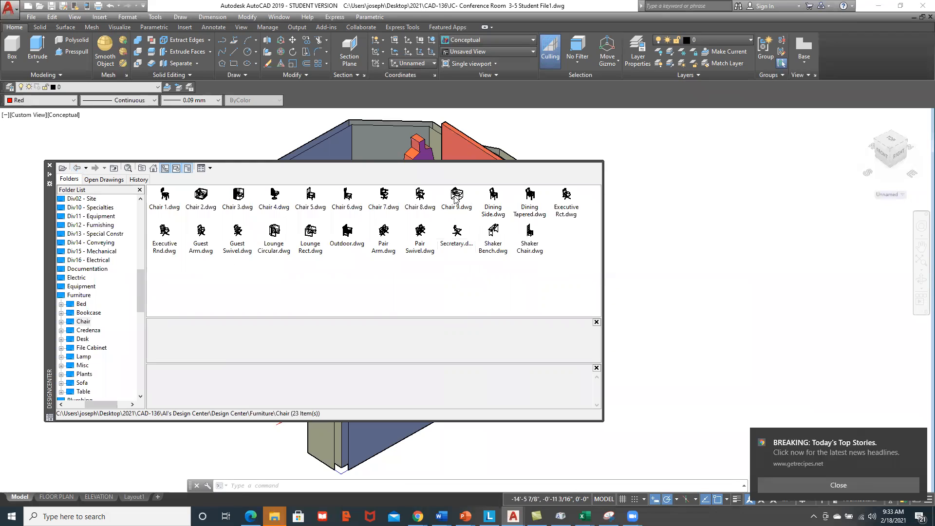
Insert Chair 9.dwg in the room corner behind the left row of chairs, with the default scale and rotation.
drag(456, 200, 543, 208)
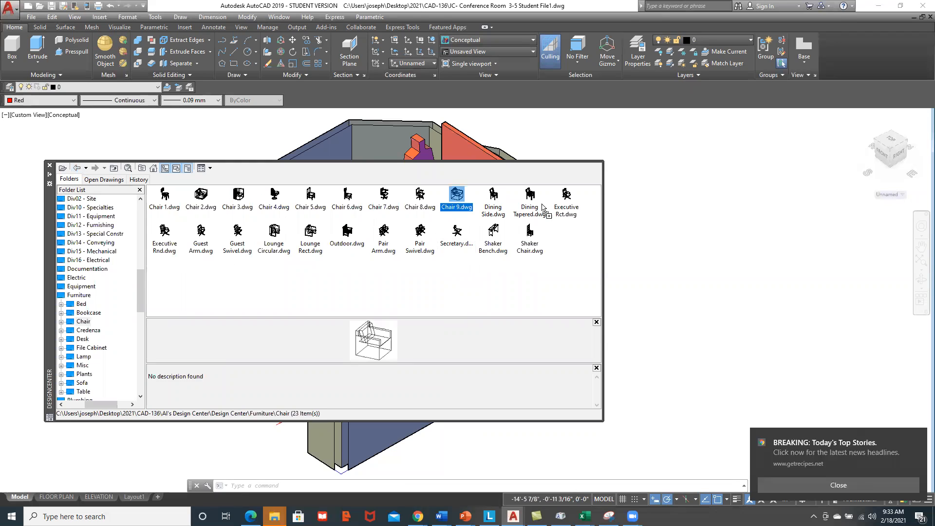
drag(681, 248, 681, 246)
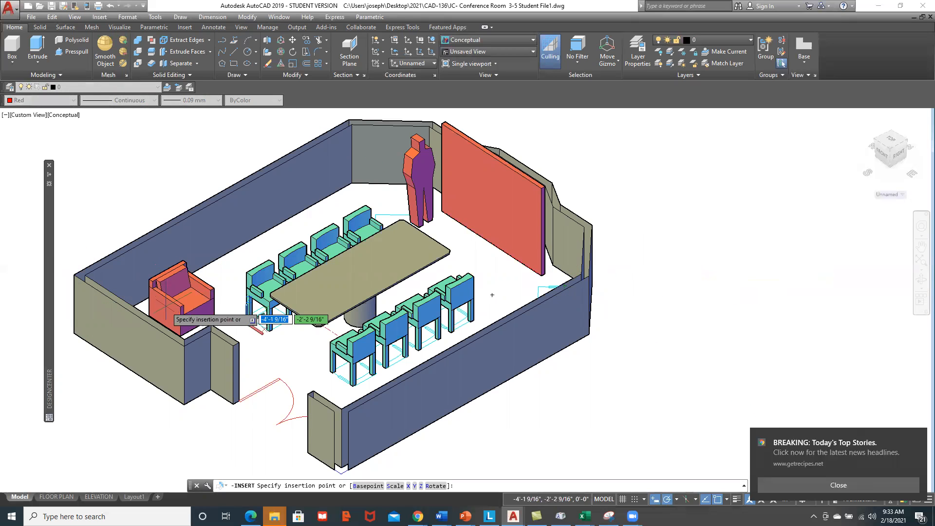
click(163, 305)
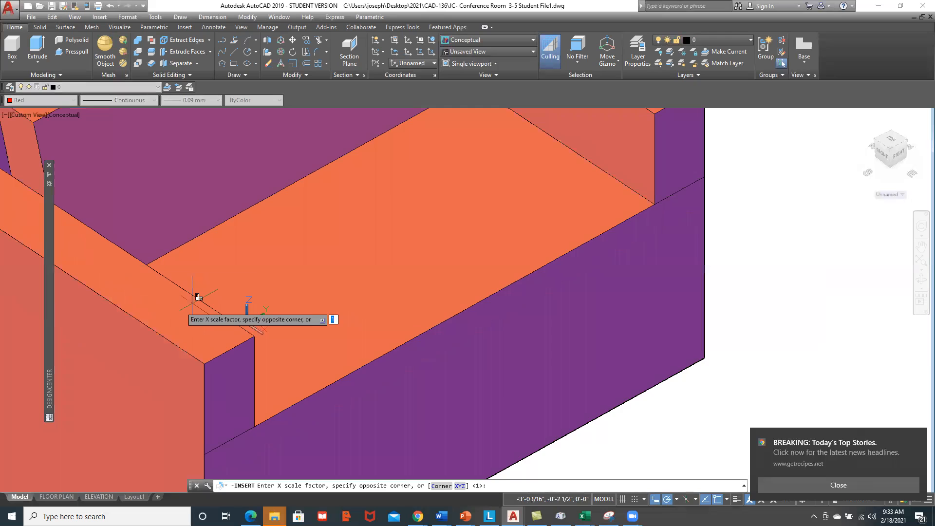
key(Return)
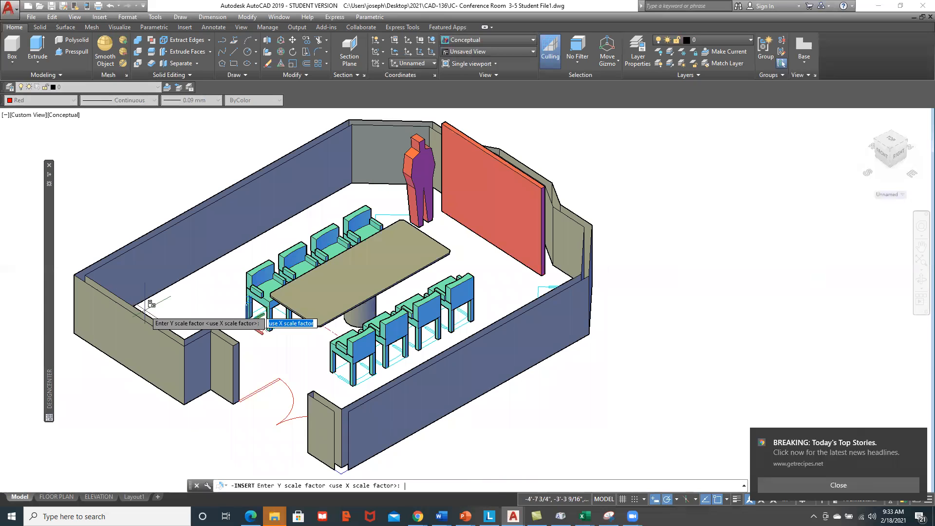
key(Return)
key(Return)
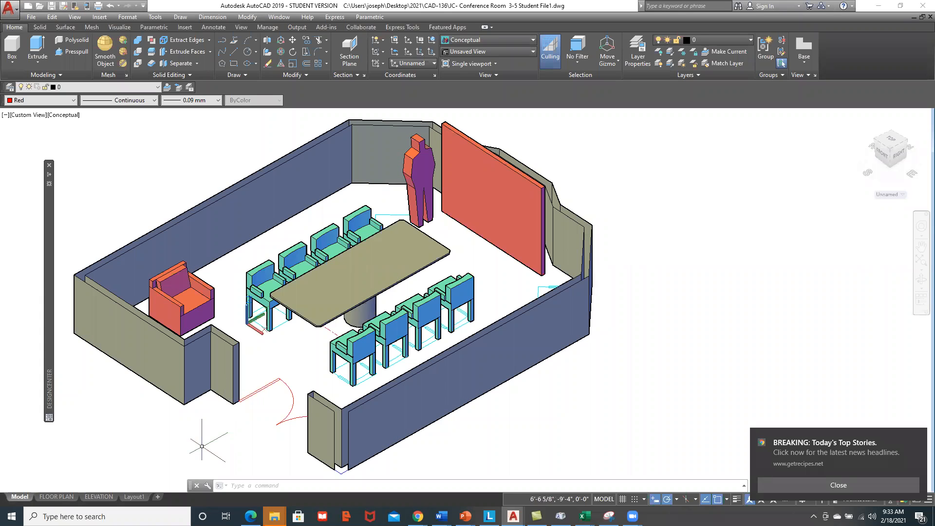
In the FLOOR PLAN layout, set the viewport scale to 1/4" = 1'-0" and reposition the plan fully inside the viewport.
click(66, 497)
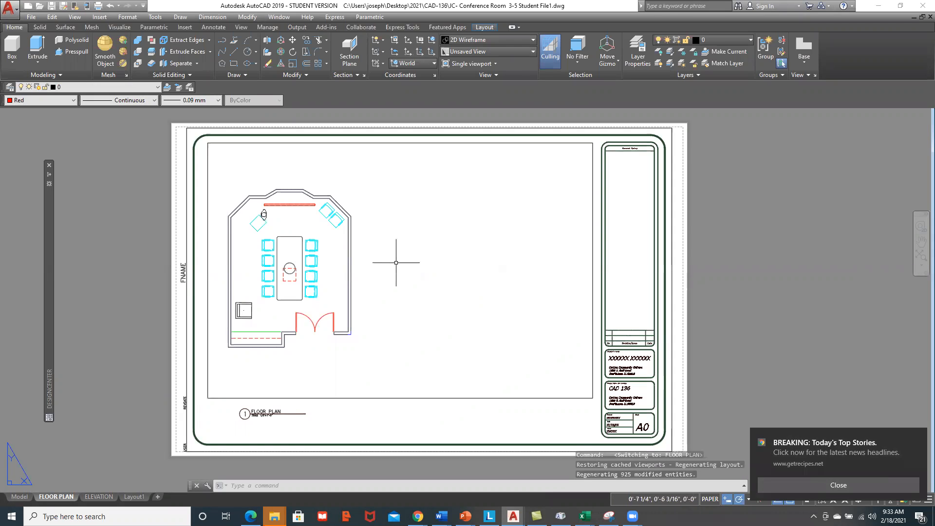
double_click(377, 252)
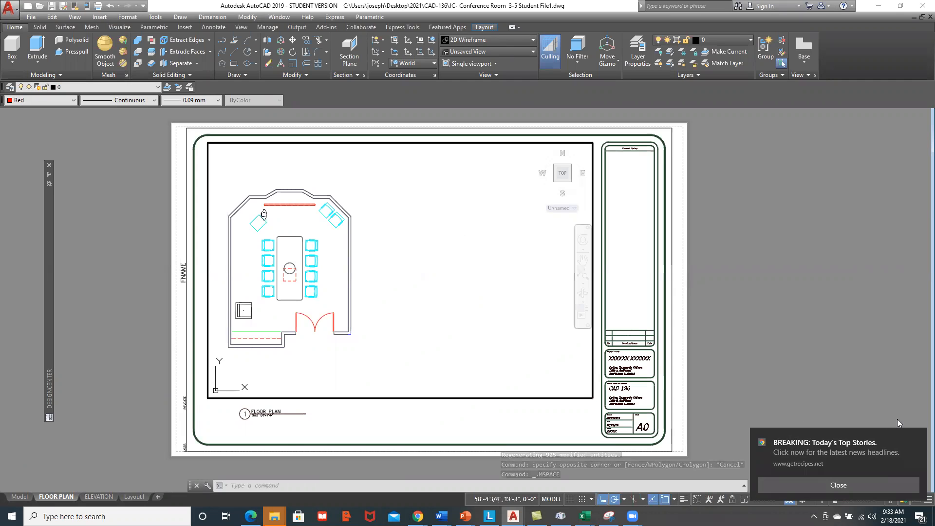
click(915, 439)
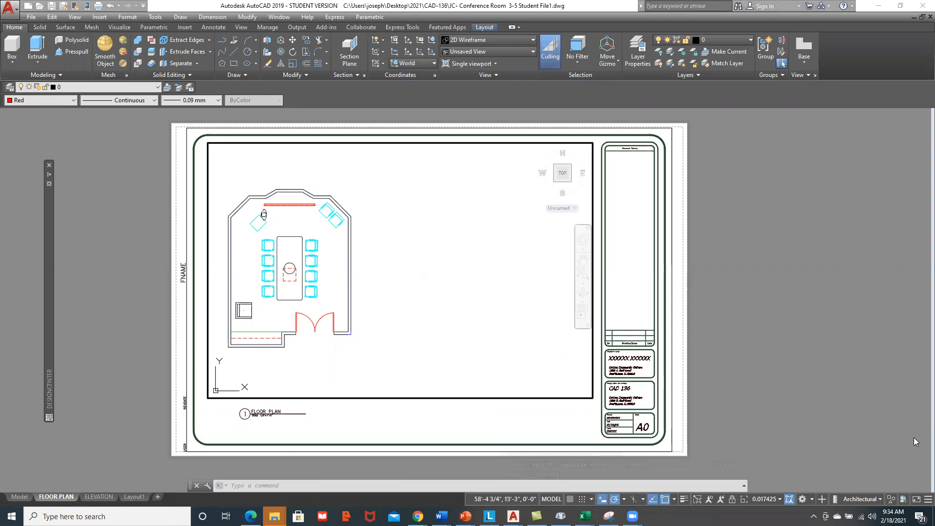
click(778, 500)
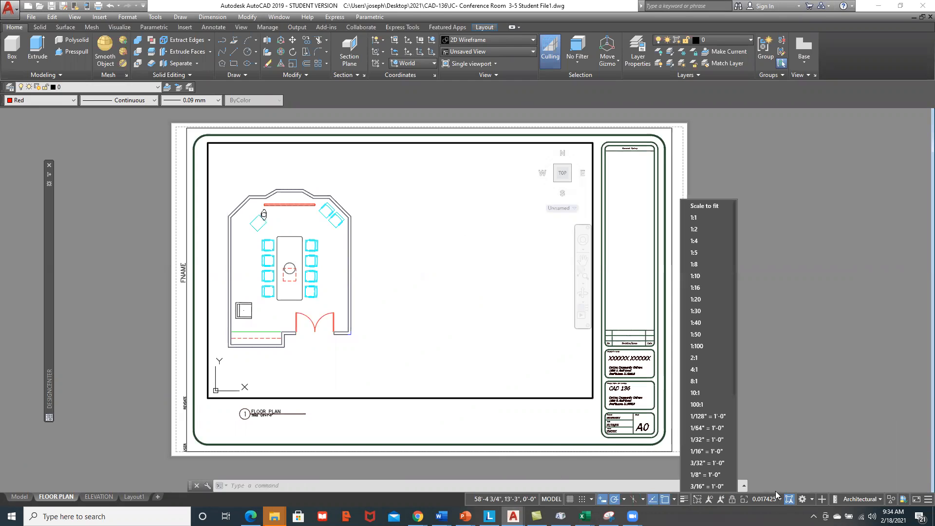
scroll(706, 477, down, 1)
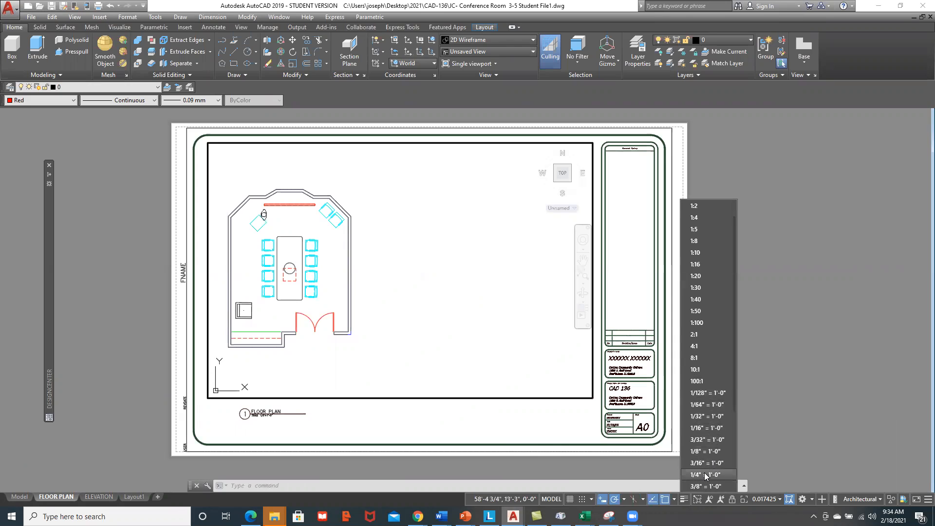
click(706, 476)
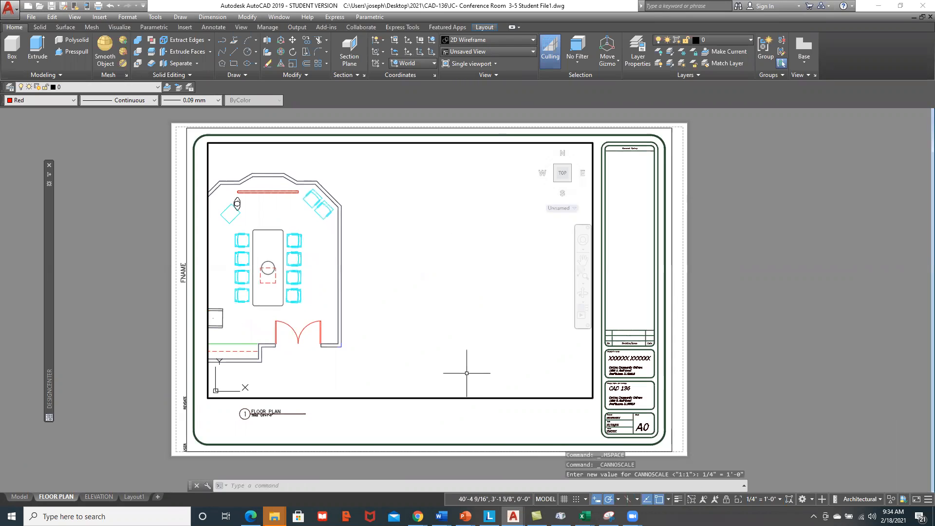
middle_drag(270, 284, 308, 281)
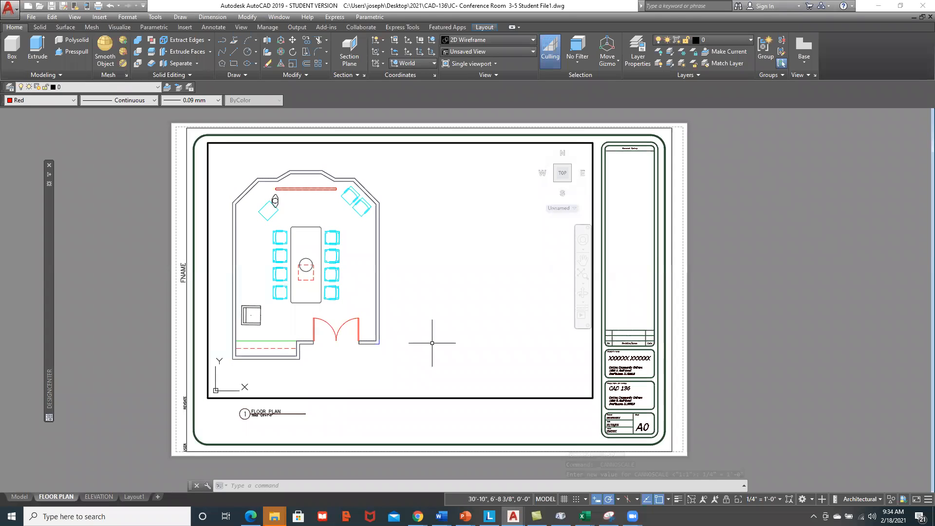
double_click(568, 424)
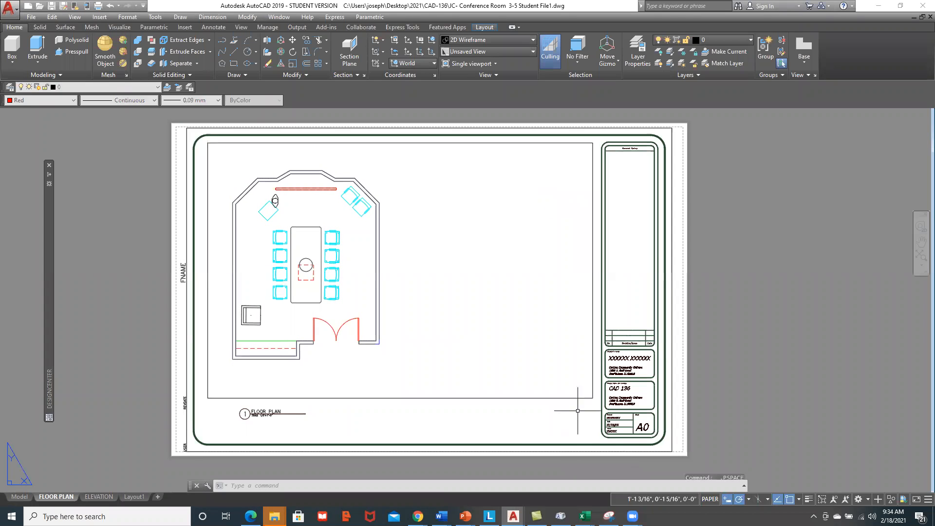
Shrink the floor plan viewport from its lower outer corner so its border closely surrounds the plan.
click(594, 388)
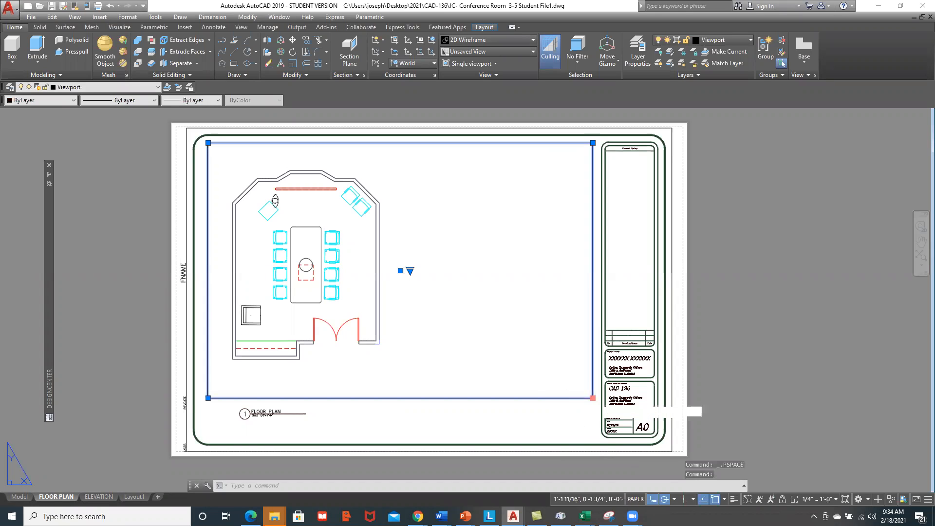
click(593, 398)
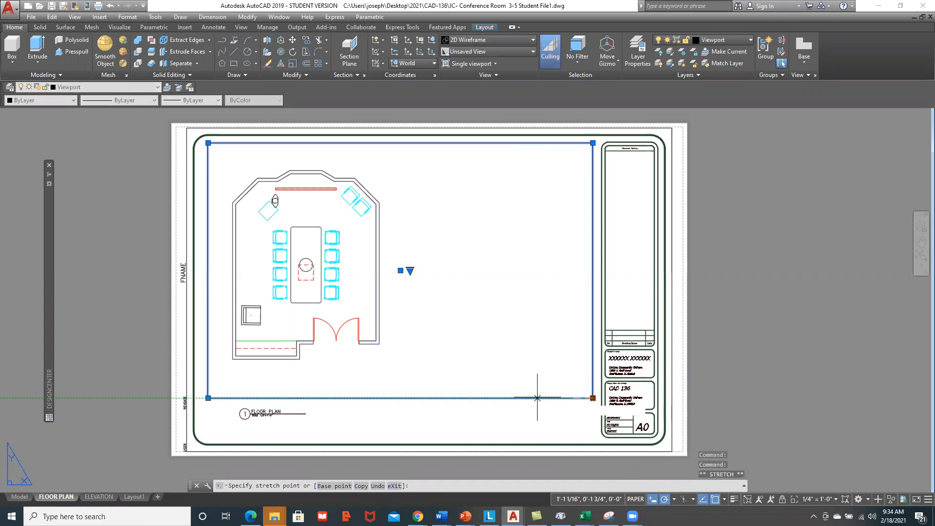
click(403, 391)
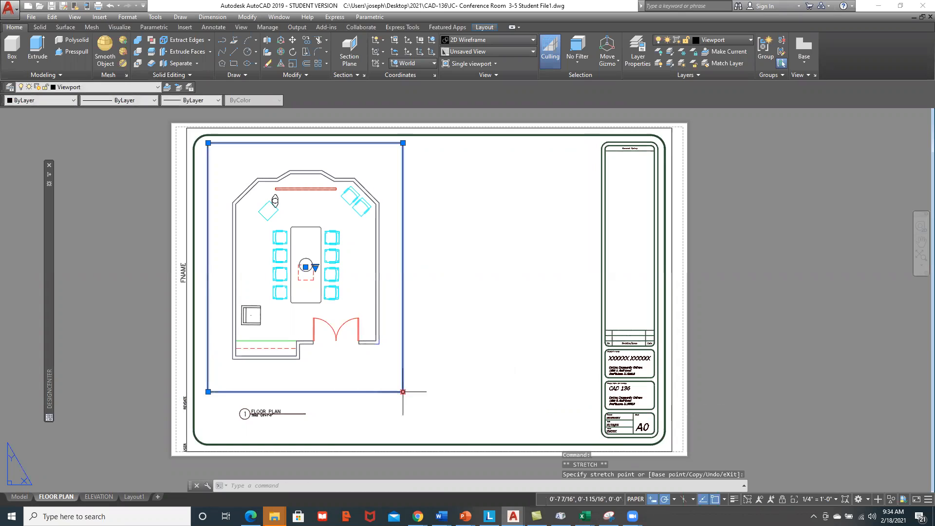
click(468, 350)
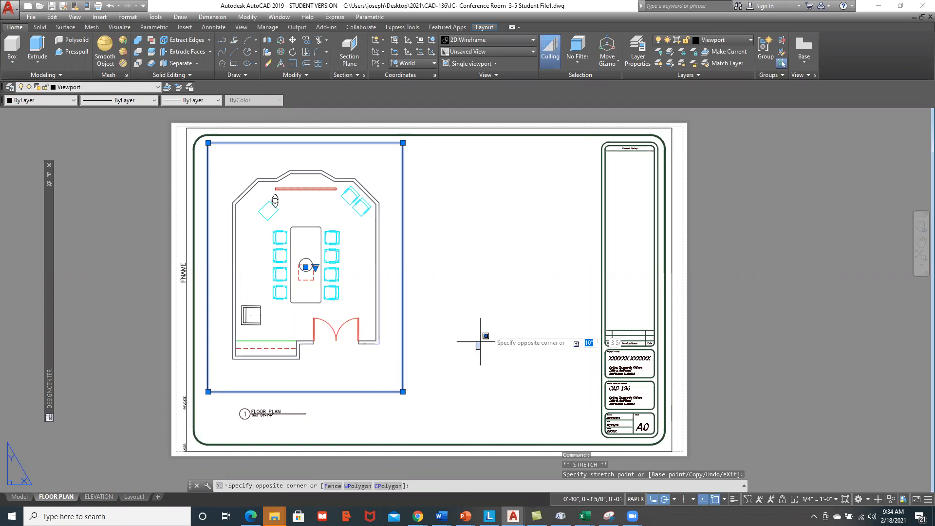
key(Escape)
key(Escape)
key(Escape)
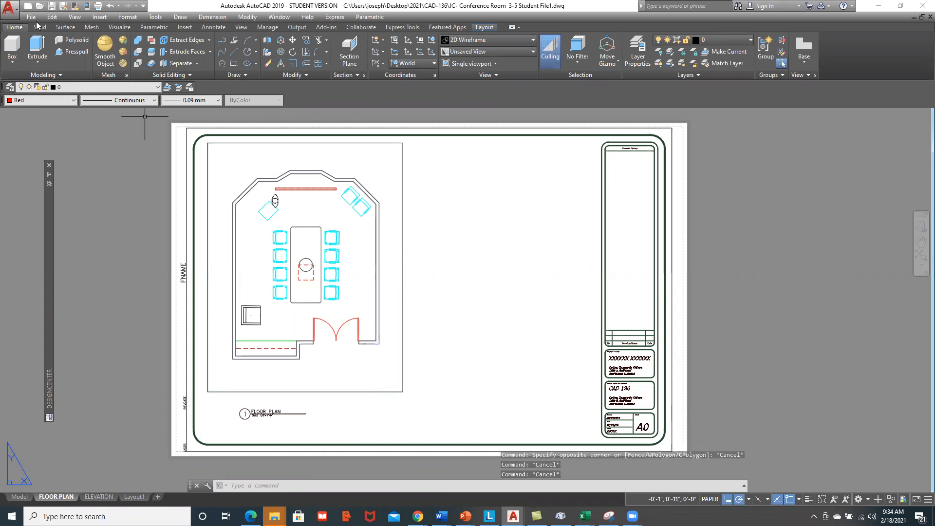
Make Viewport the current layer.
click(158, 86)
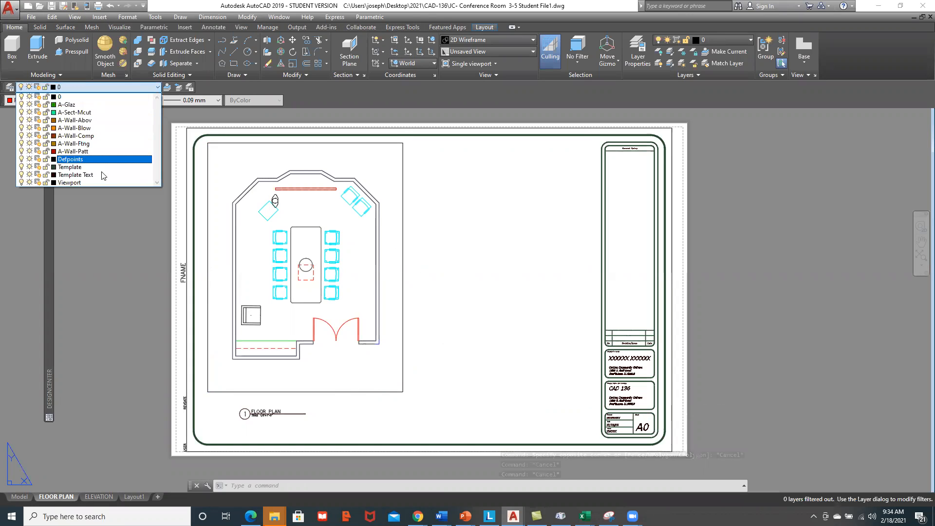
click(88, 183)
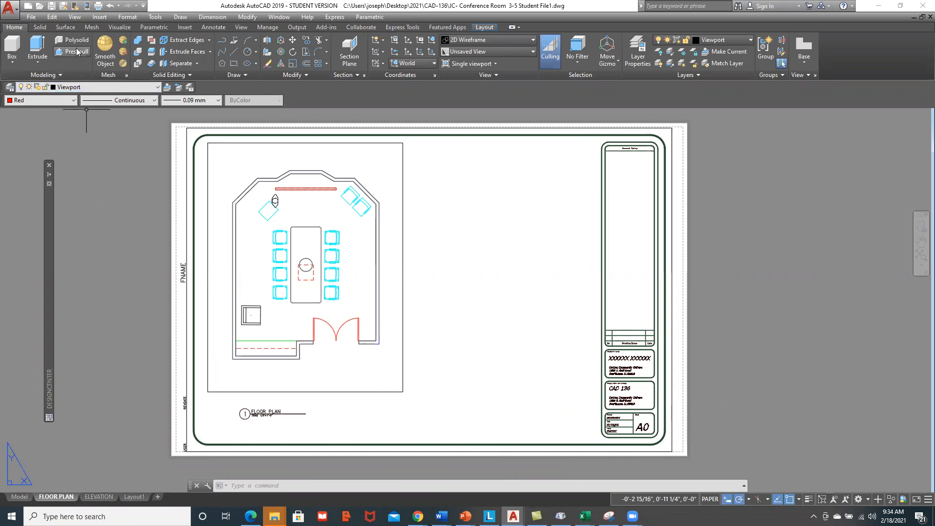
click(75, 17)
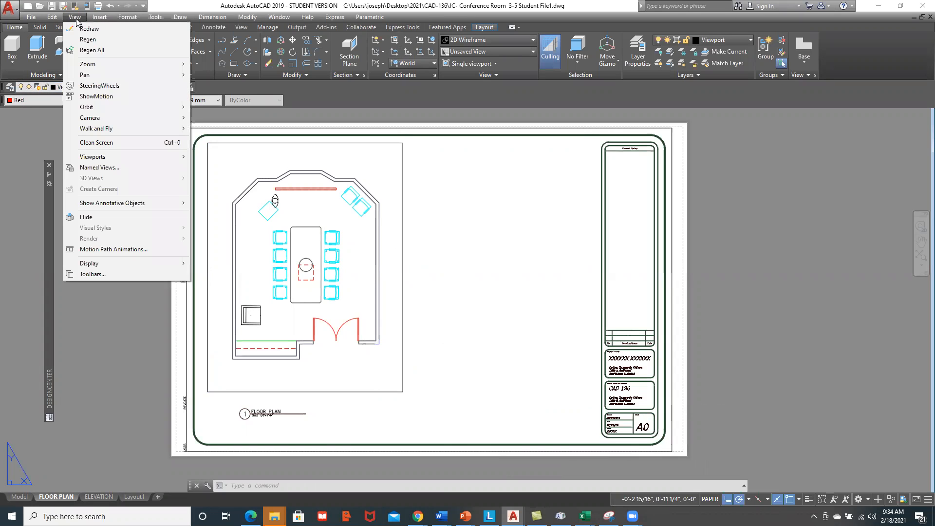
mouse_move(95, 157)
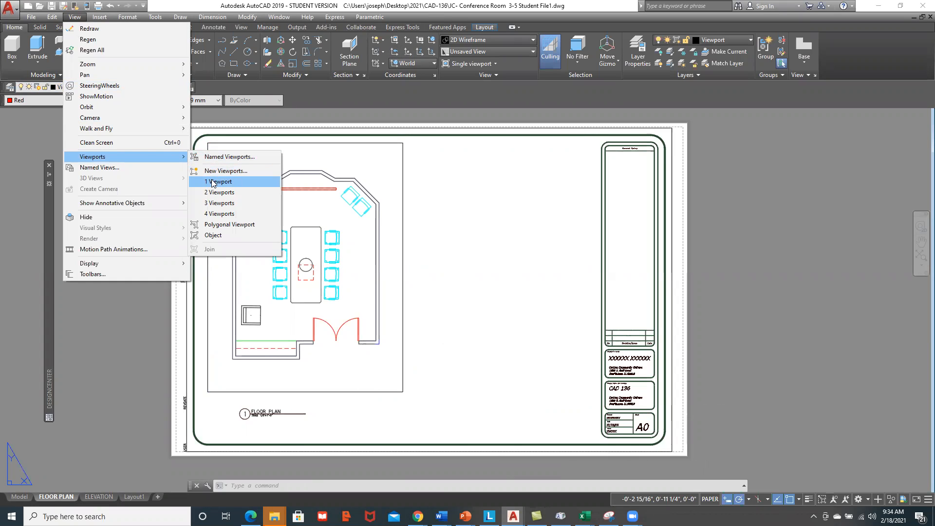
key(Escape)
key(Escape)
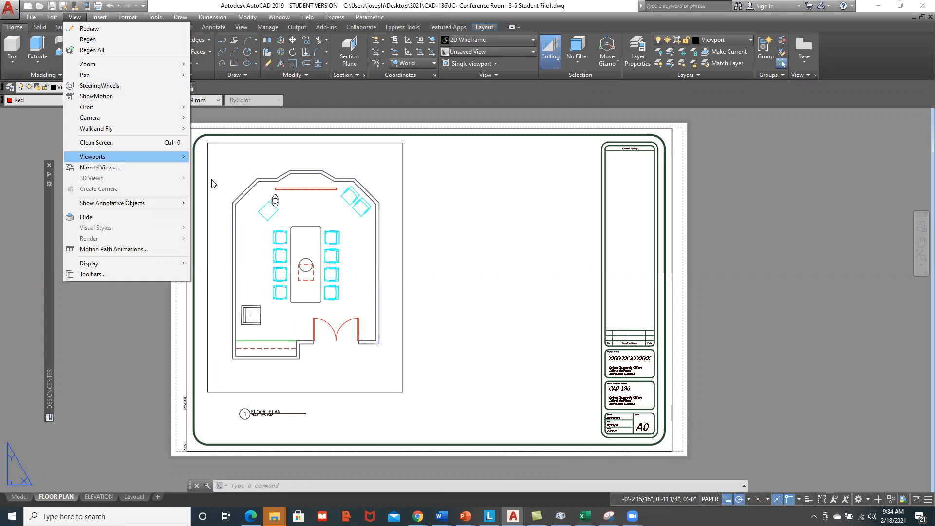
Draw a large circle in the blank sheet area between the floor plan viewport and the title block.
click(248, 52)
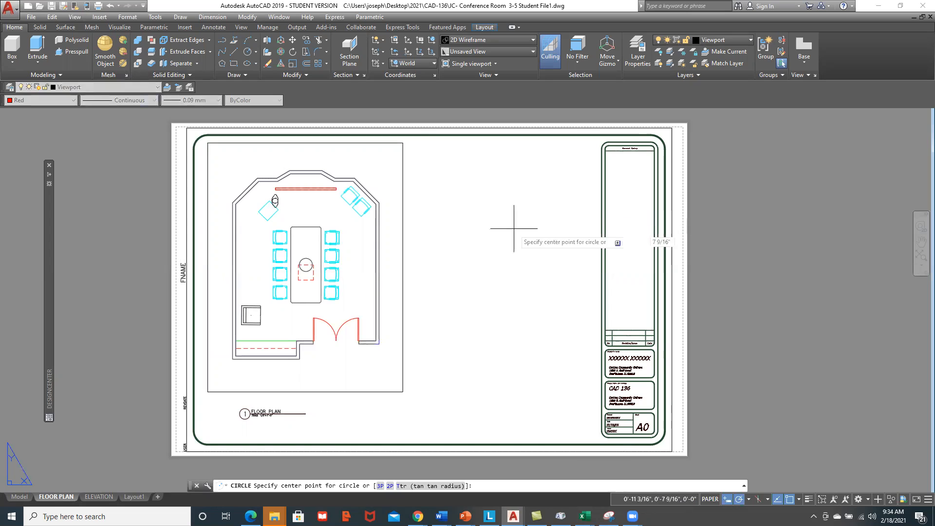
click(502, 243)
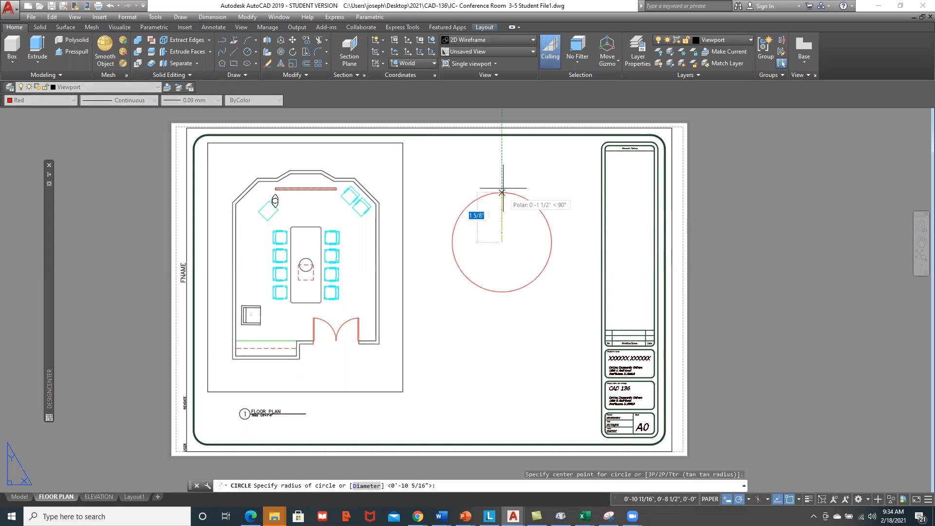
click(503, 163)
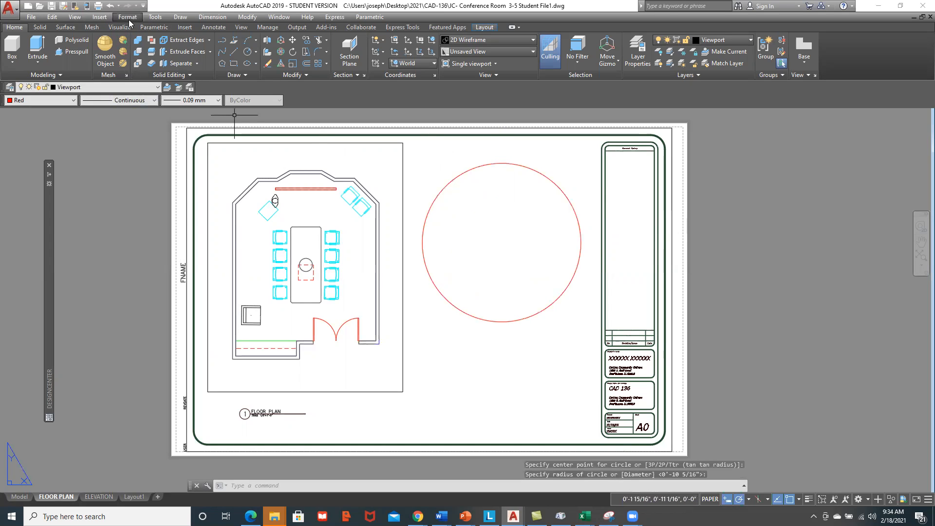
Convert the circle beside the floor plan into a viewport using the Object viewport option.
click(74, 17)
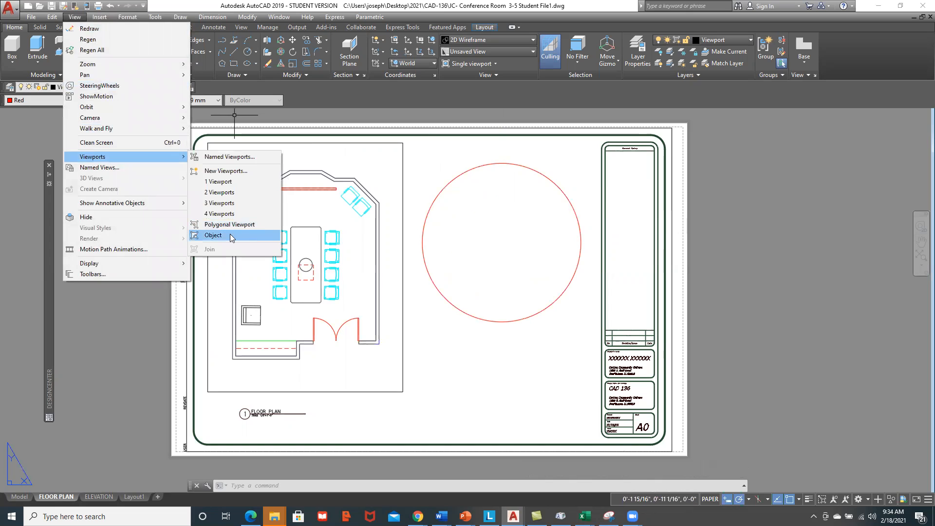
click(230, 236)
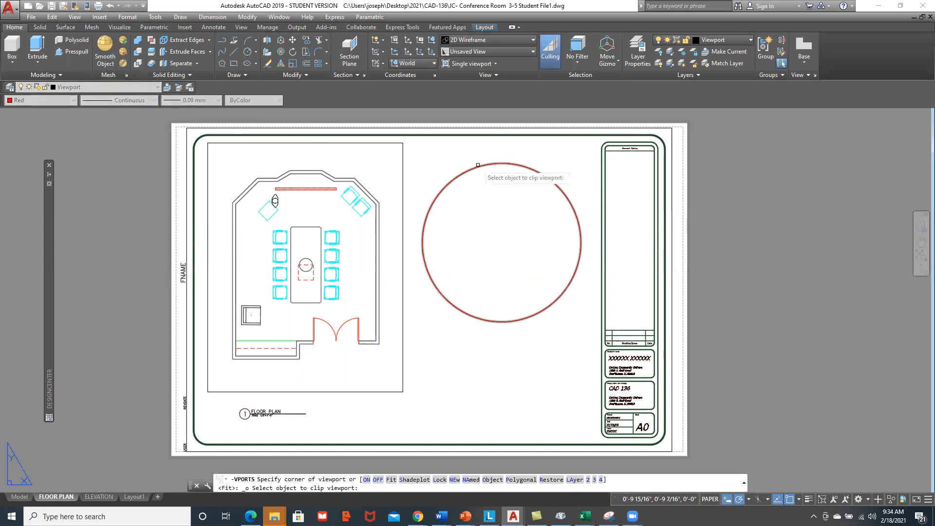
click(478, 165)
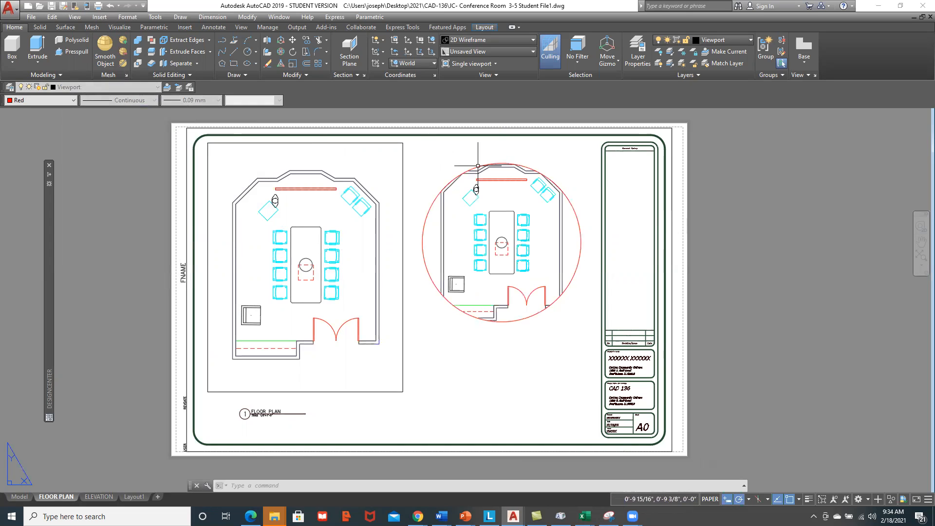
Set the circular viewport to the SE Isometric view, fit the whole room inside it, and return to paper space.
double_click(486, 207)
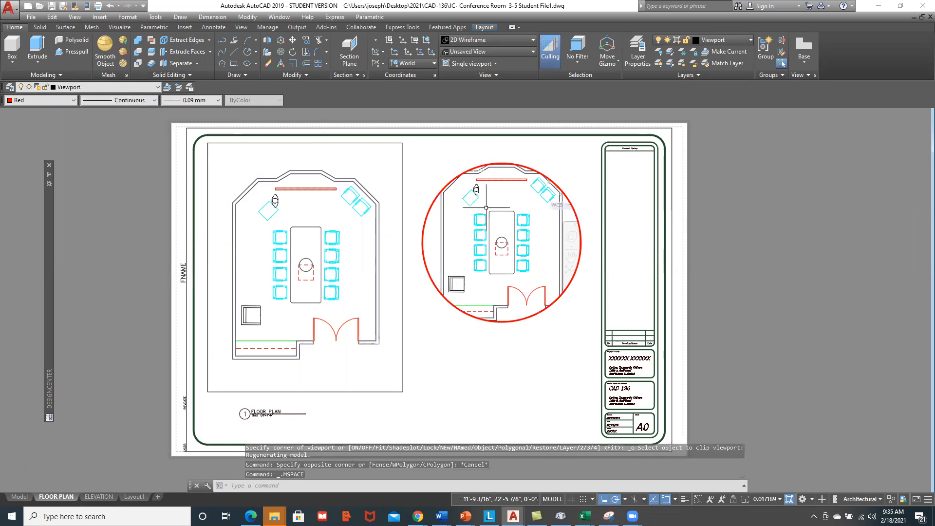
scroll(487, 210, down, 4)
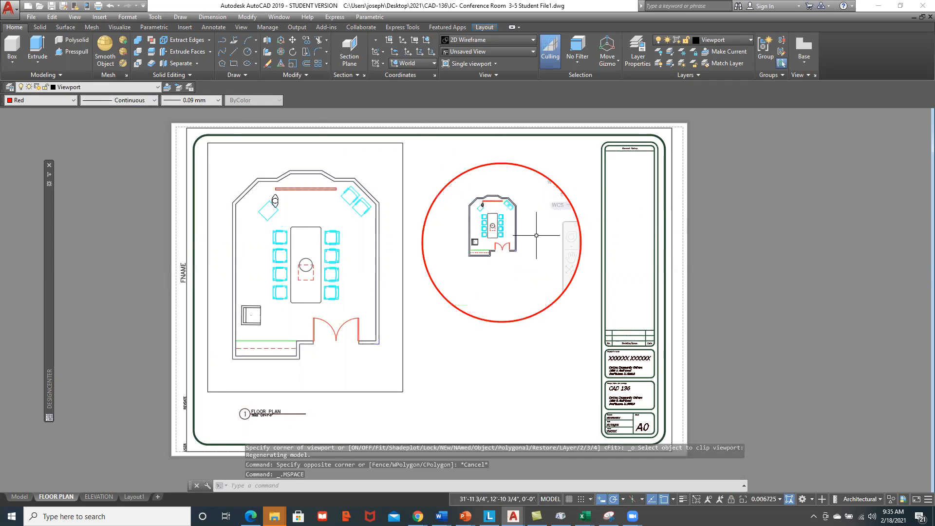
click(76, 17)
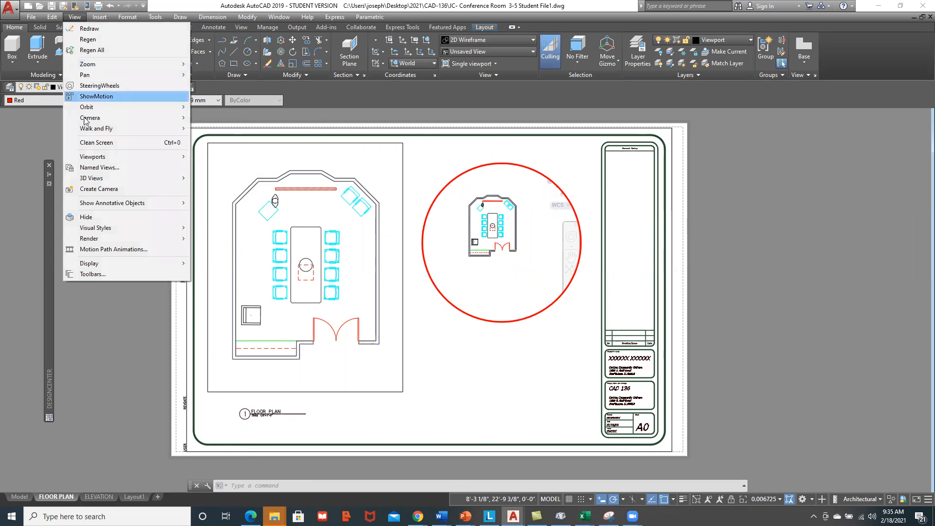
mouse_move(90, 179)
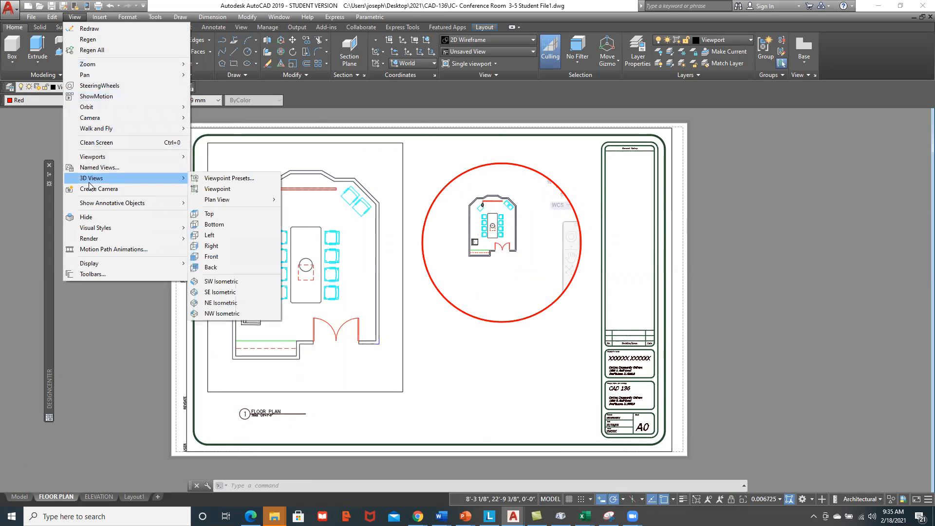
click(212, 294)
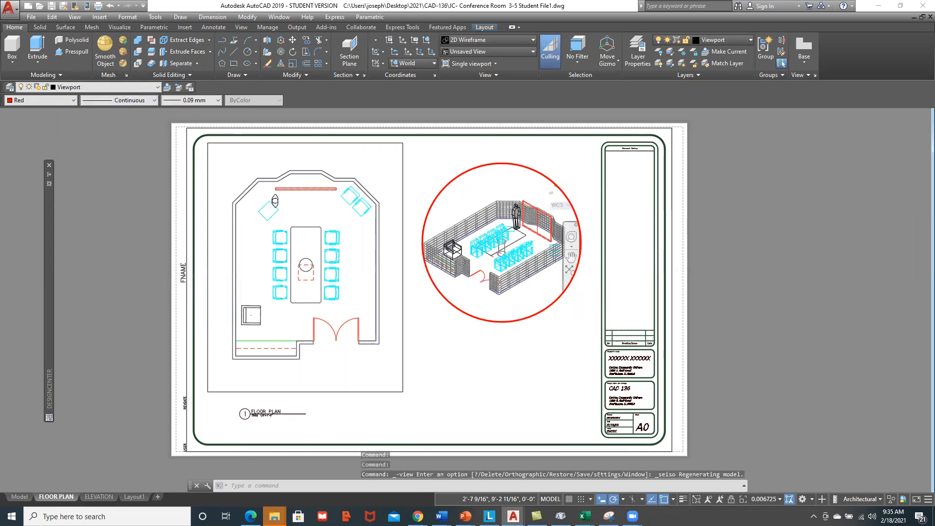
click(570, 267)
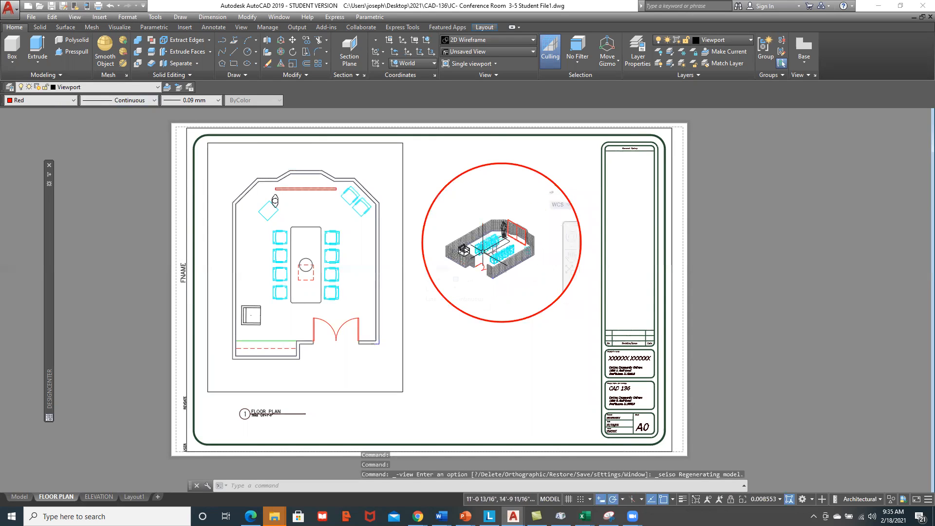
scroll(472, 253, up, 3)
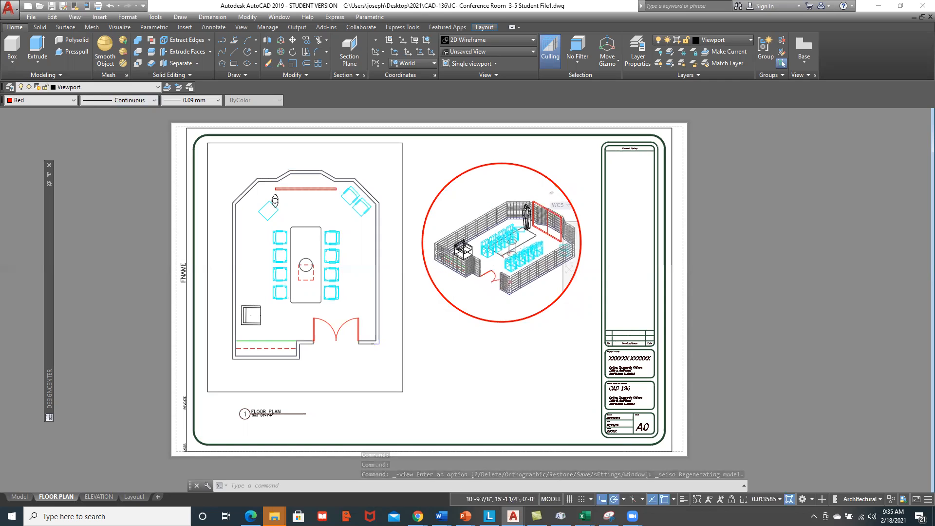
double_click(547, 360)
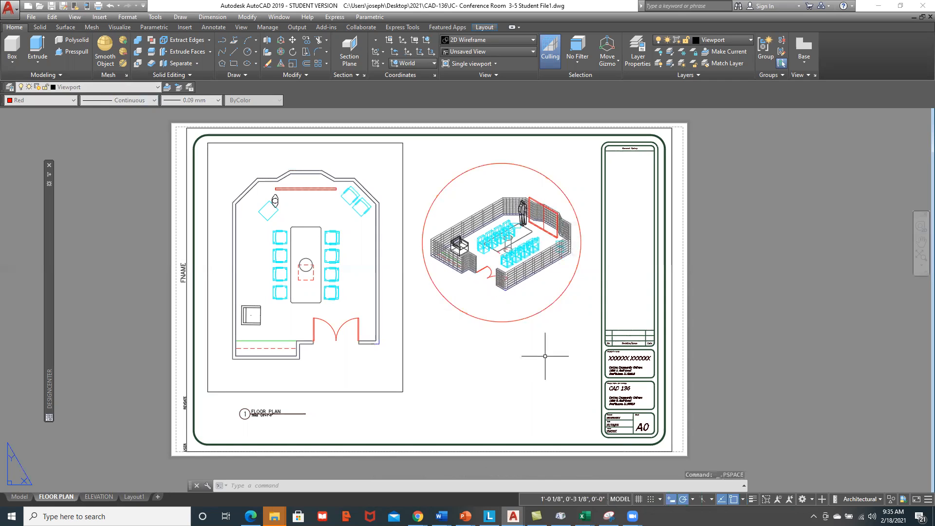
Enlarge the circular viewport slightly around the isometric room view by stretching its outline outward.
click(570, 286)
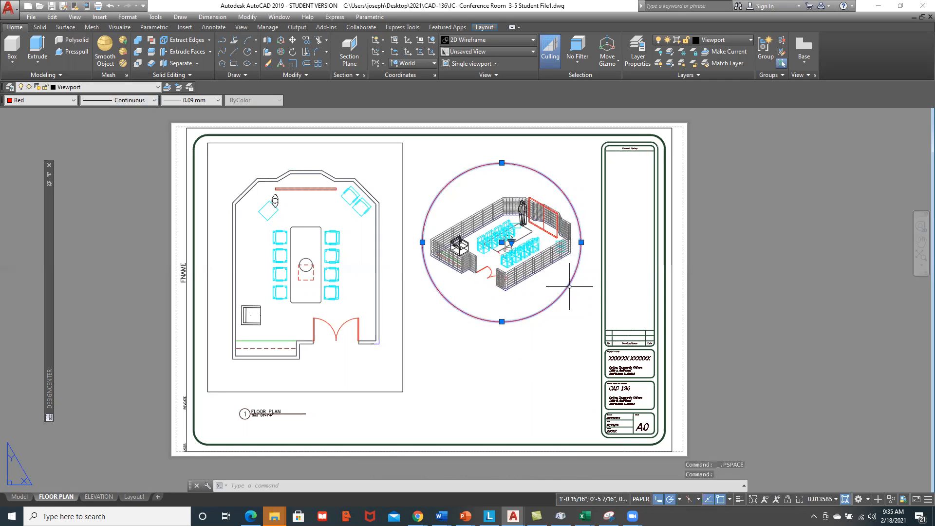
click(582, 242)
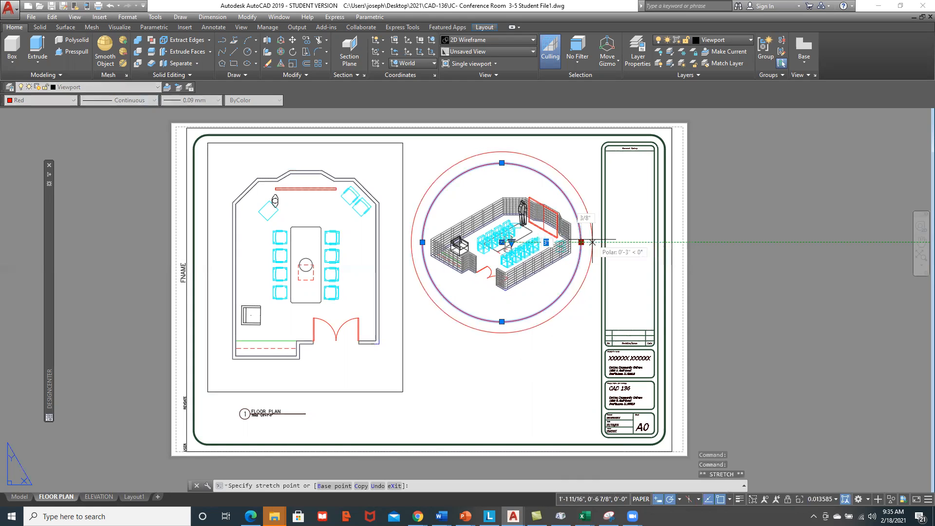
click(594, 242)
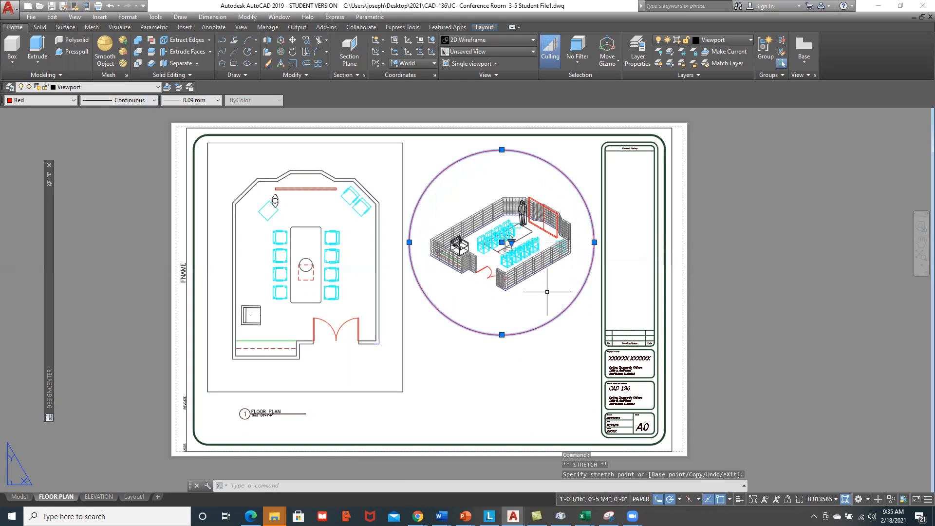
Apply the Conceptual visual style to the circular isometric viewport and return to paper space.
key(Escape)
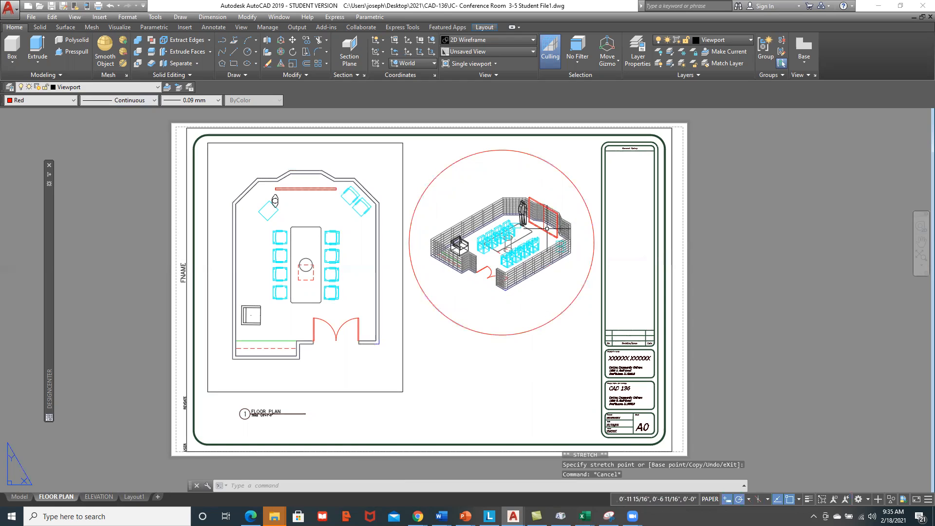
click(481, 186)
double_click(485, 168)
click(73, 17)
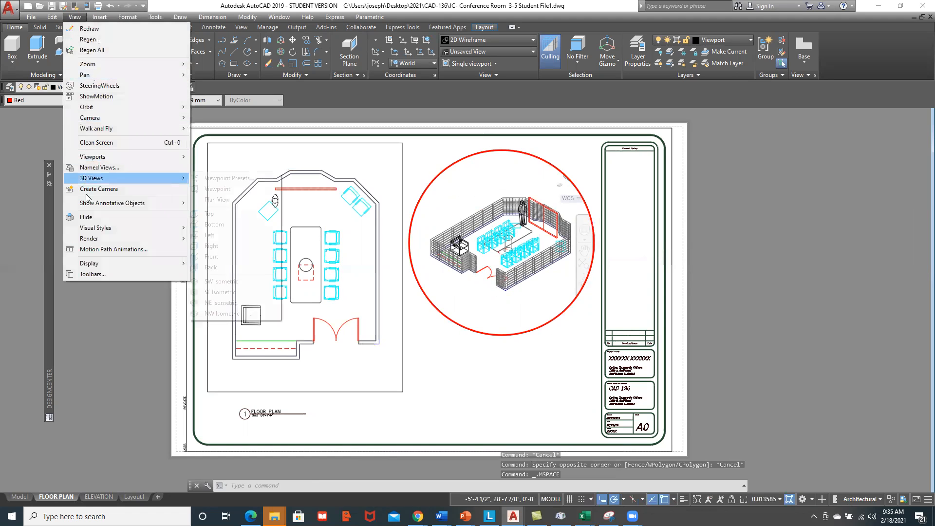
mouse_move(90, 228)
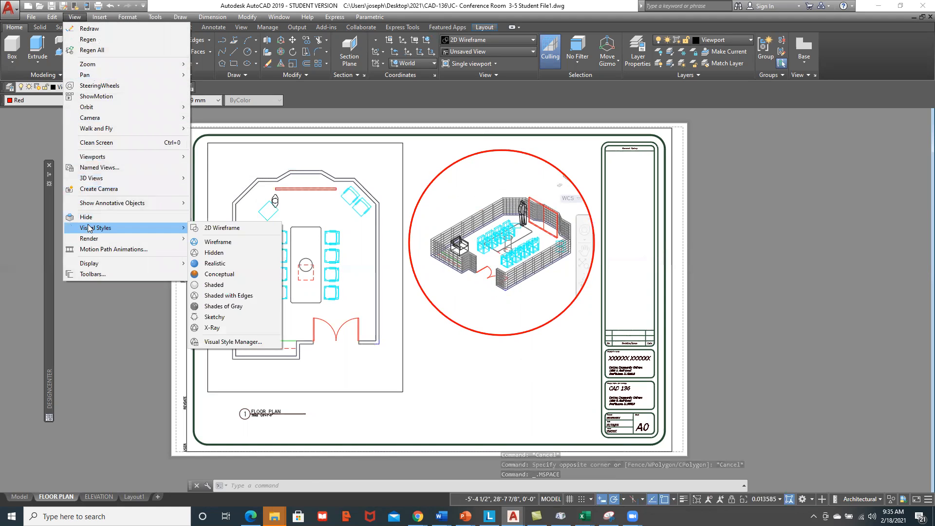
click(218, 275)
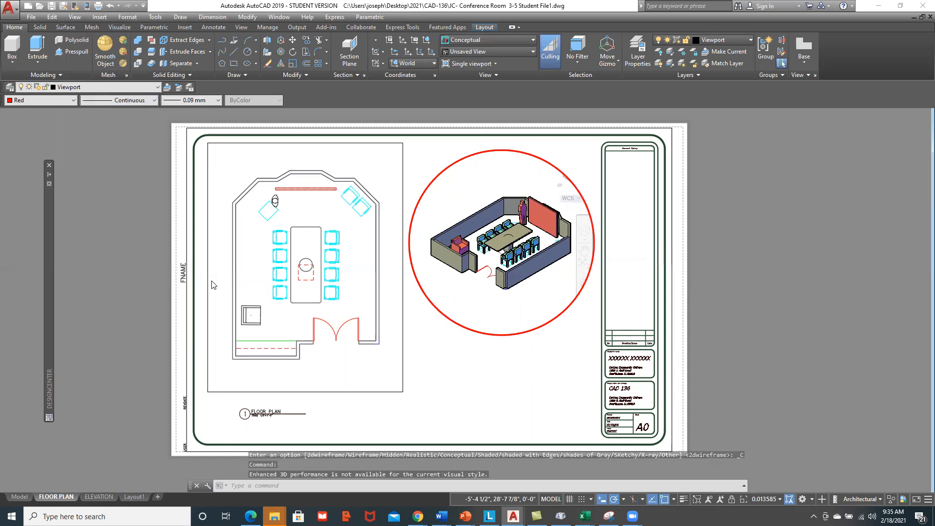
double_click(456, 381)
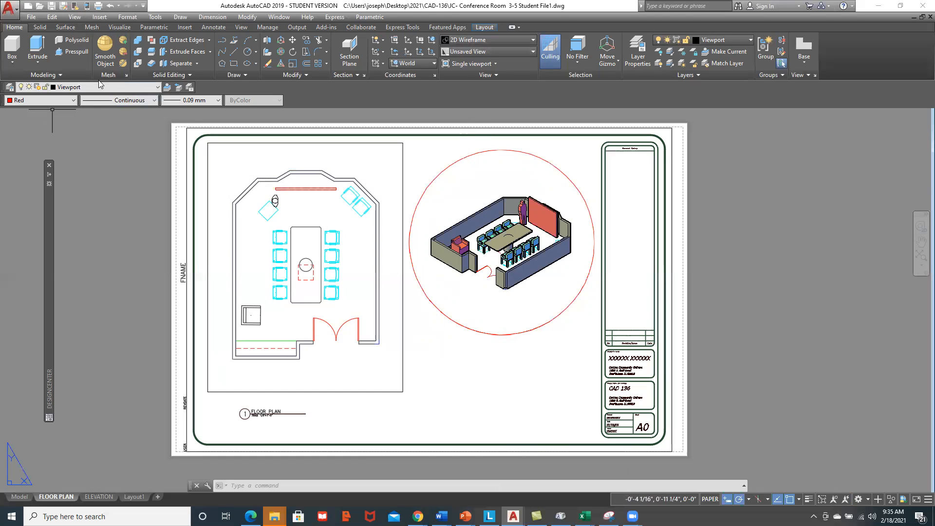
Turn off the Viewport layer to hide the viewport borders and make layer 0 current.
click(137, 88)
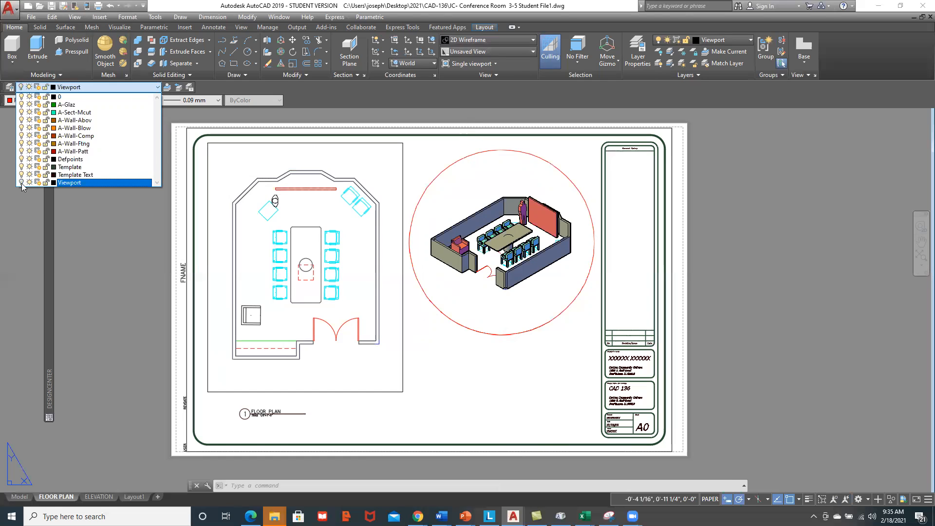
click(99, 230)
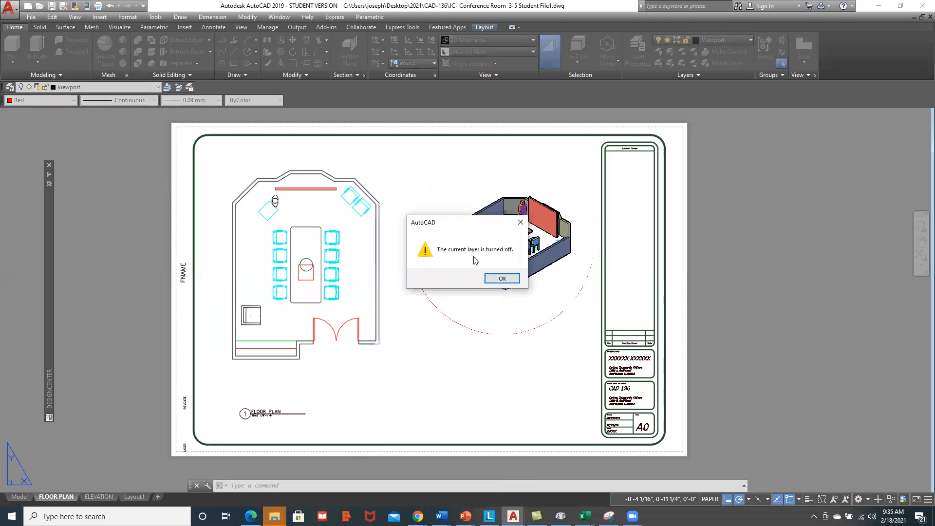
click(506, 279)
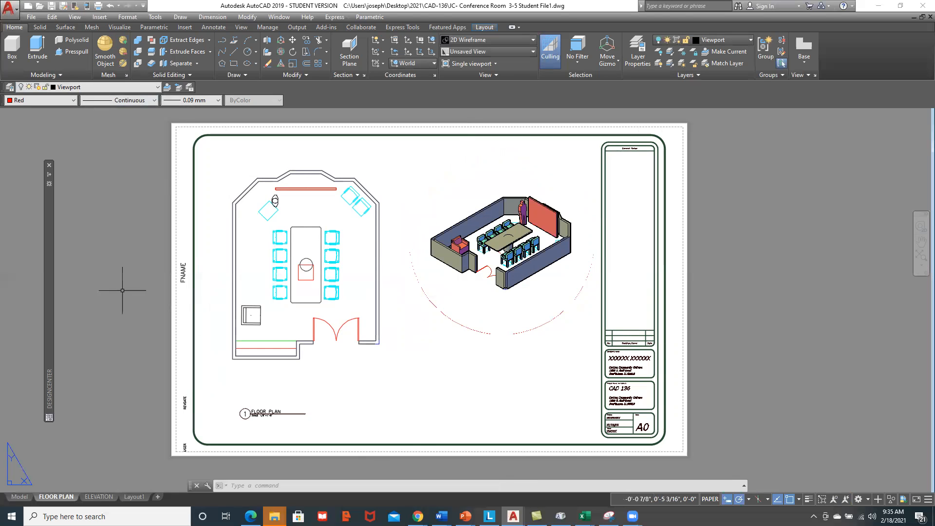
click(100, 92)
click(100, 97)
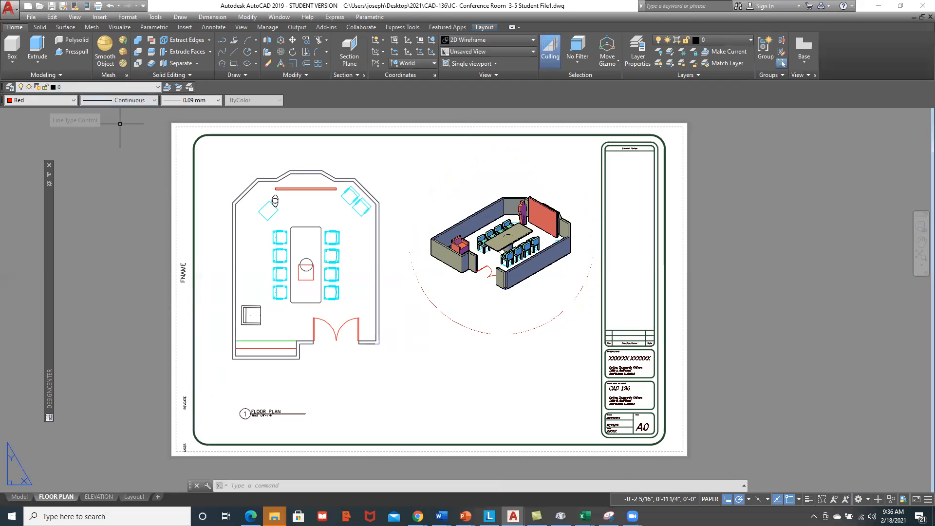
Replace the XXXXXXX placeholder text in the title block with "Student Name".
click(671, 361)
key(Escape)
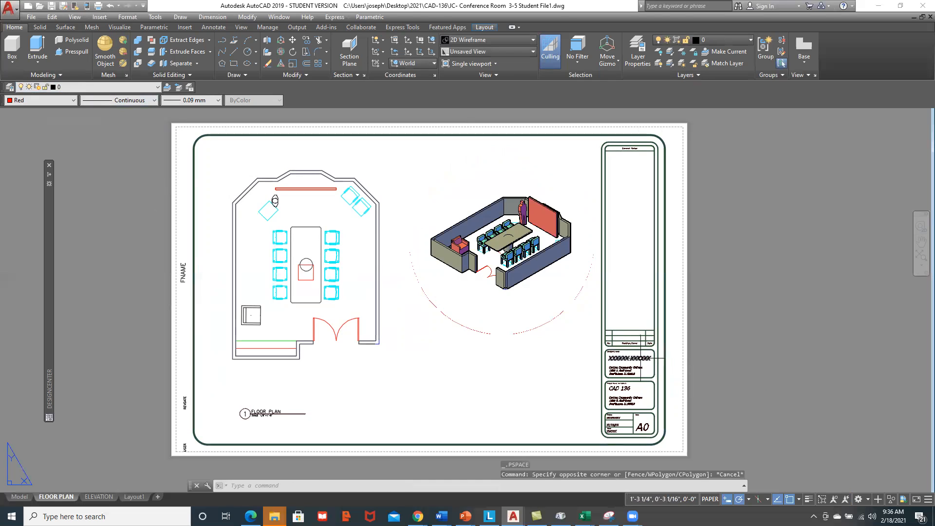
click(643, 359)
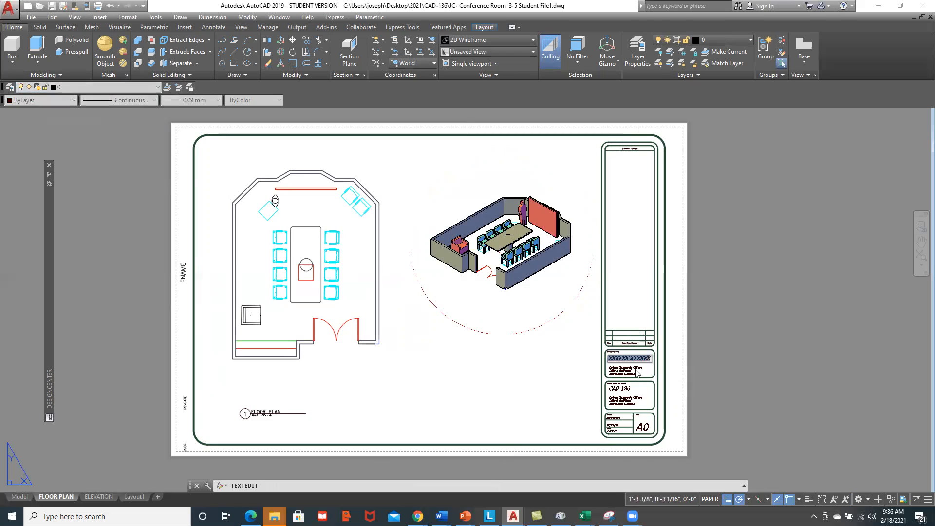
text(S)
click(677, 371)
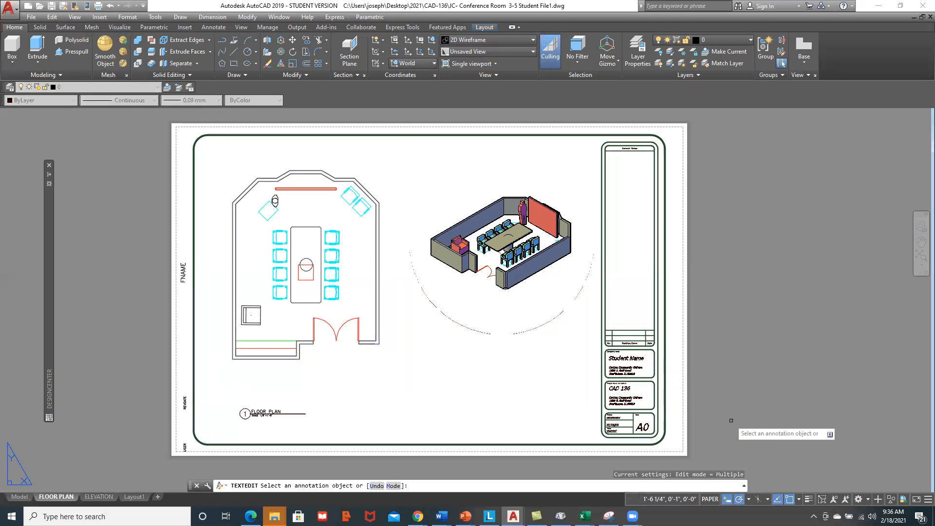
key(Escape)
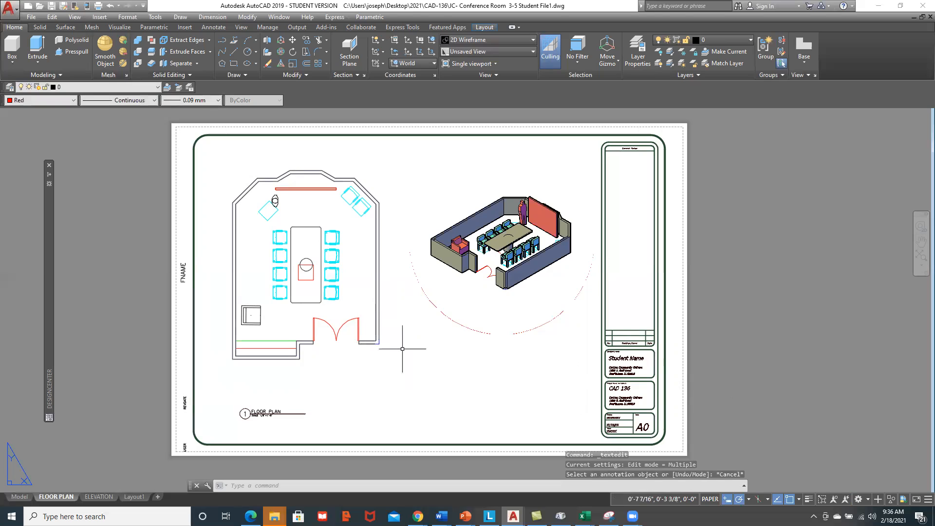
Lock the floor plan viewport at its current scale and return to paper space.
click(420, 373)
key(Escape)
double_click(351, 296)
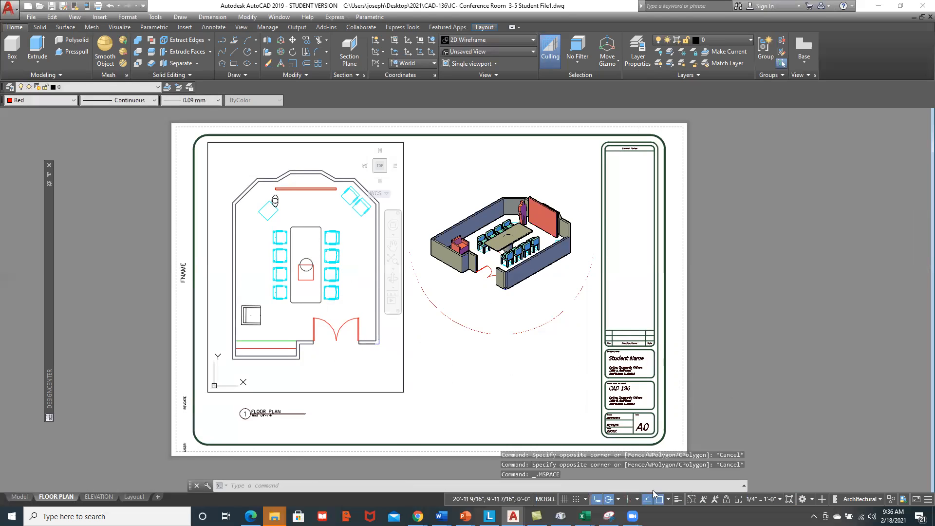
click(726, 500)
key(Escape)
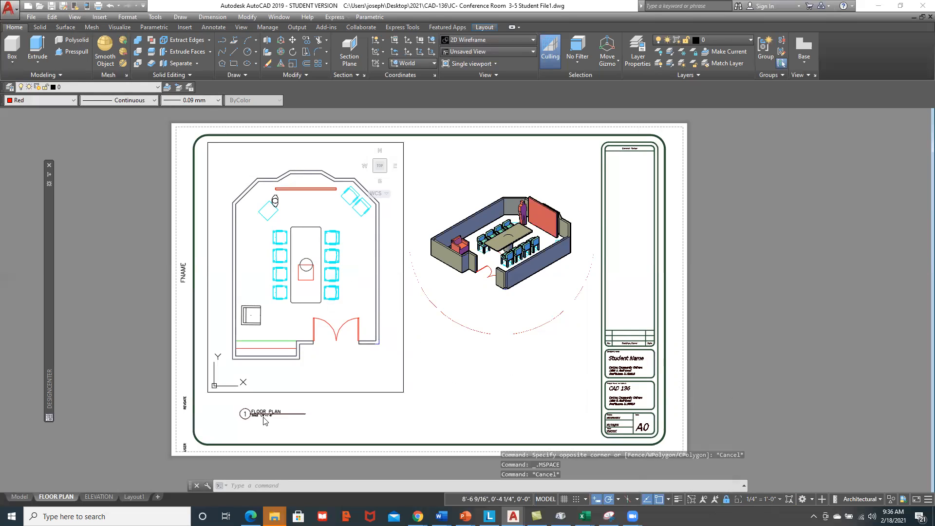
double_click(277, 426)
Change the detail scale attribute of the FLOOR PLAN title block to 1/4"=1'-0".
scroll(278, 426, up, 5)
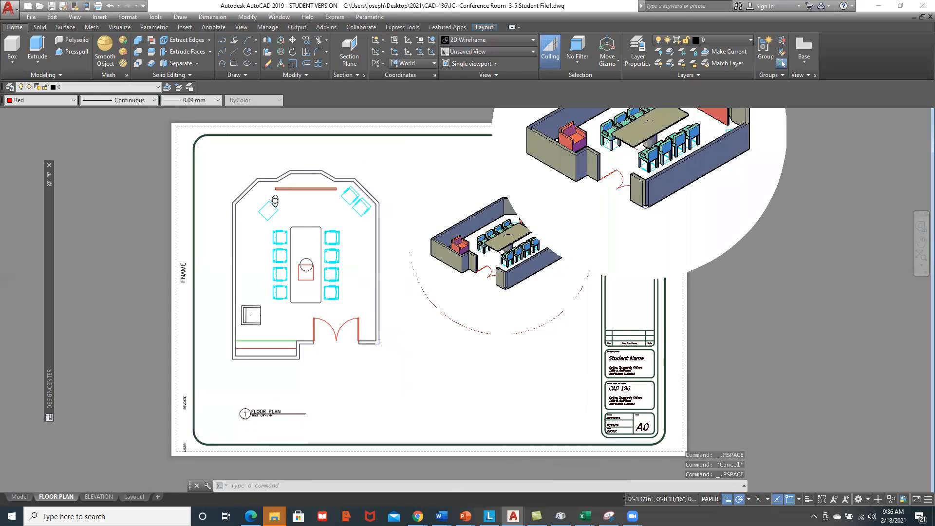
double_click(242, 382)
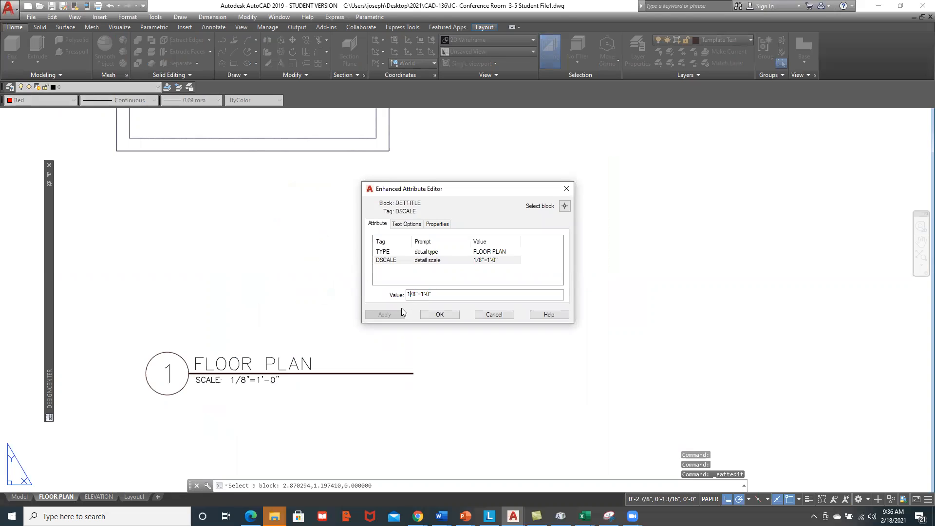
key(Delete)
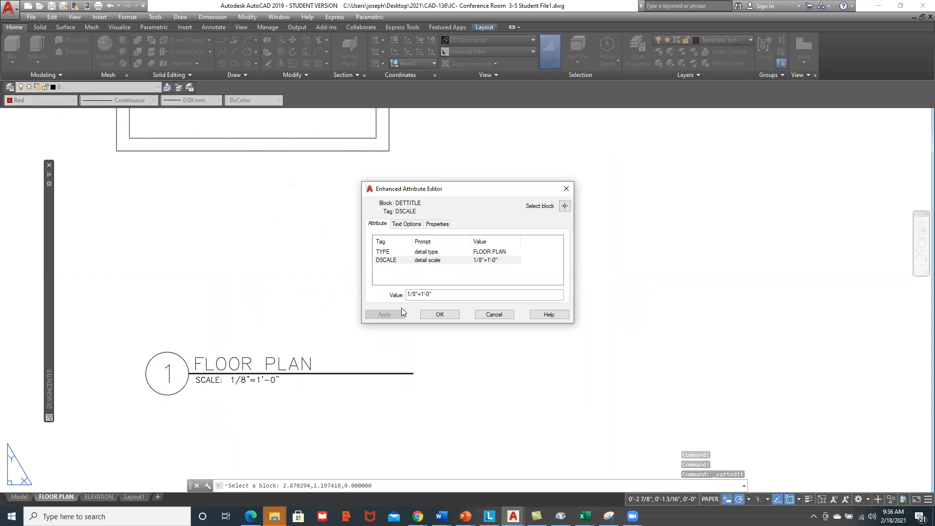
text(4)
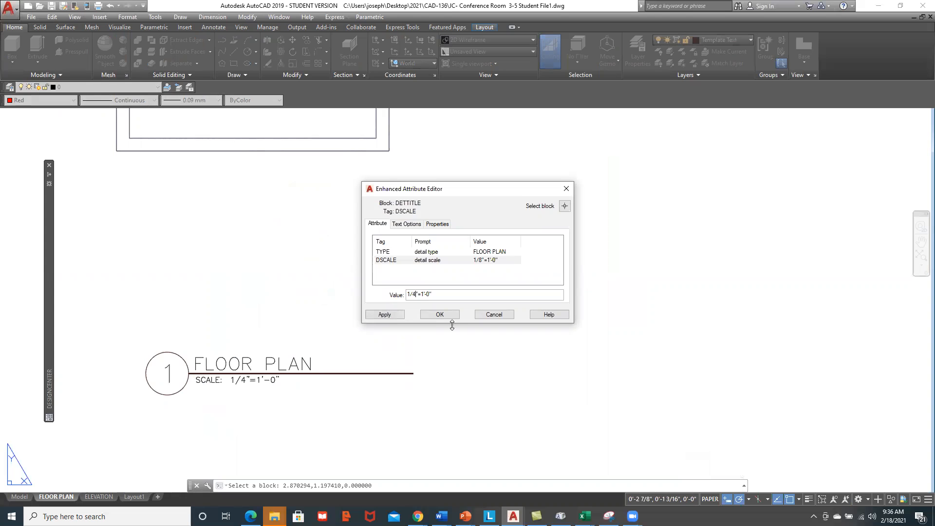
click(440, 315)
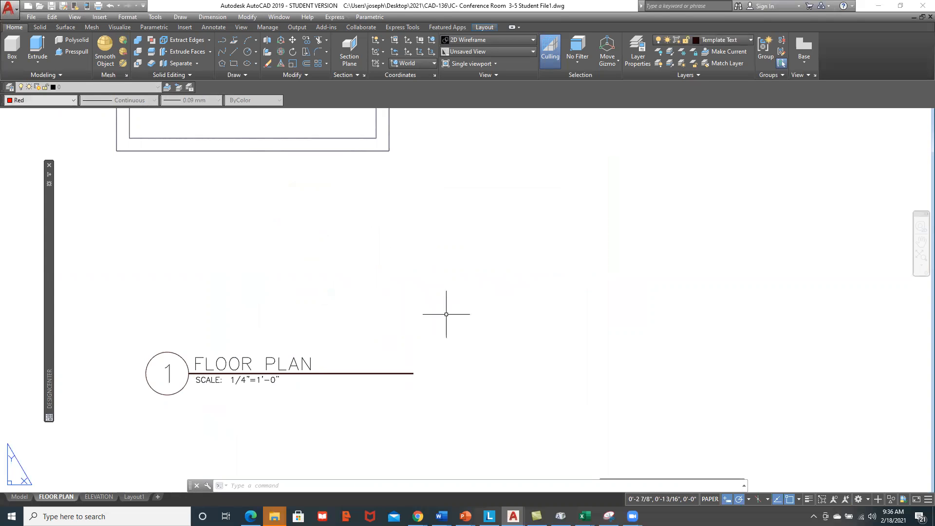
scroll(447, 314, down, 6)
middle_drag(480, 303, 360, 341)
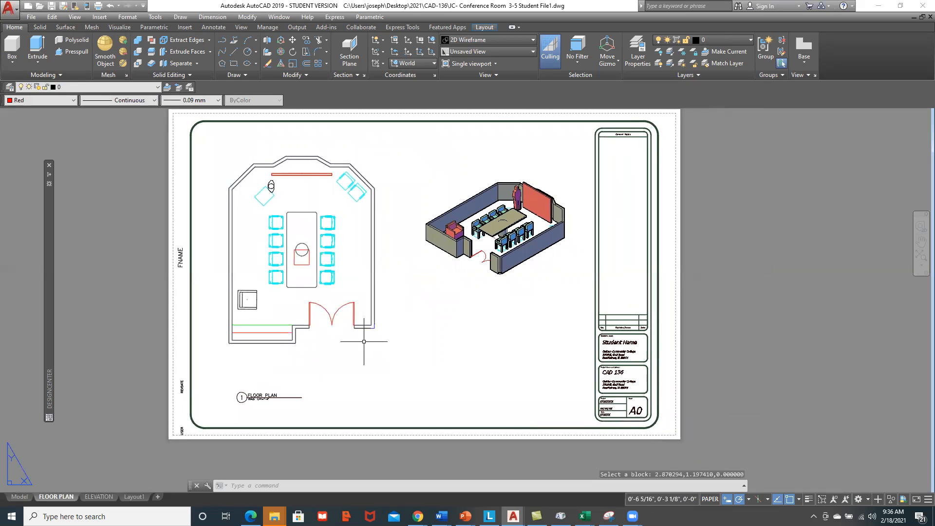